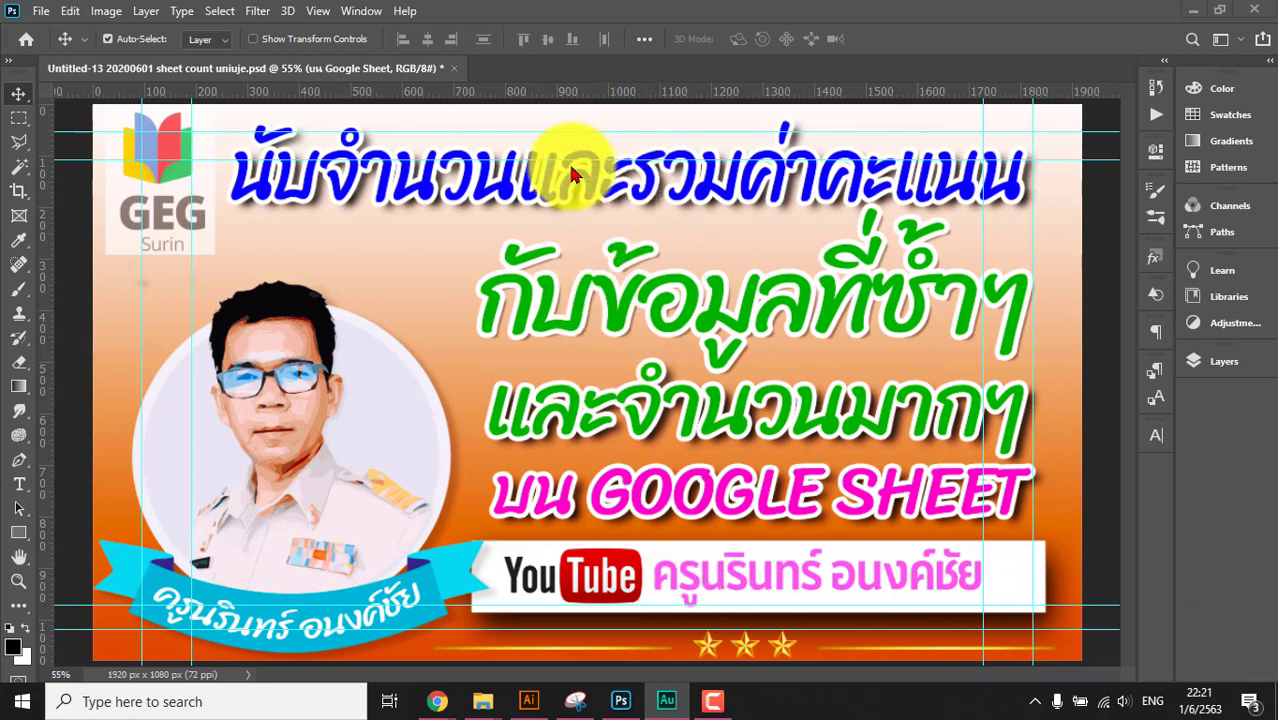
Show thumbnail previews of the two open Chrome windows from the taskbar
click(437, 700)
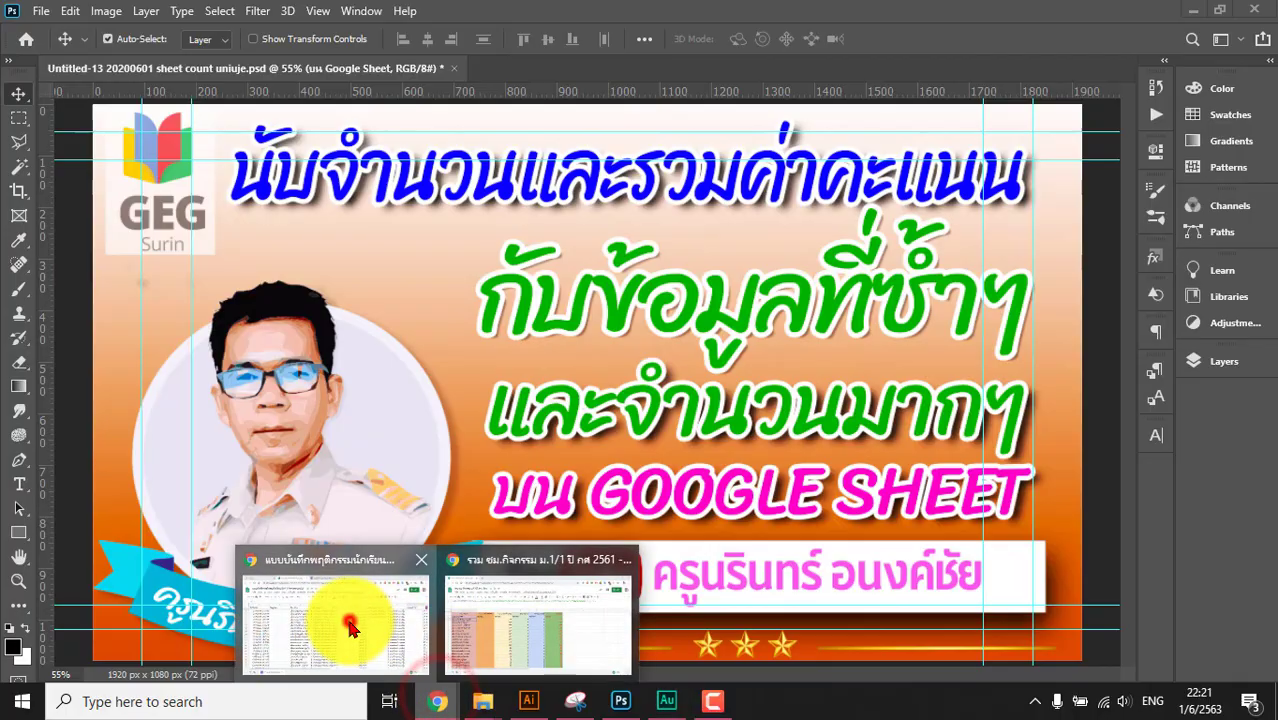
Bring up the student behaviour record form and scroll through its title and questions
click(350, 625)
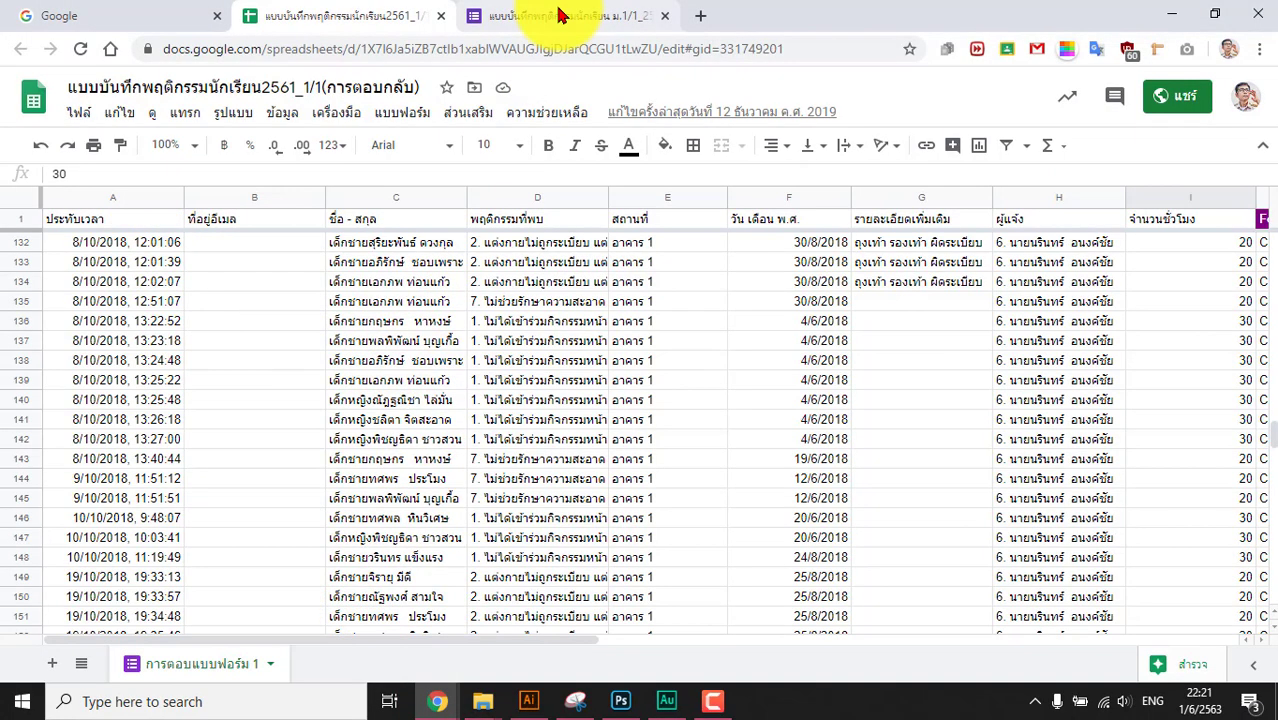
click(560, 15)
scroll(560, 421, down, 3)
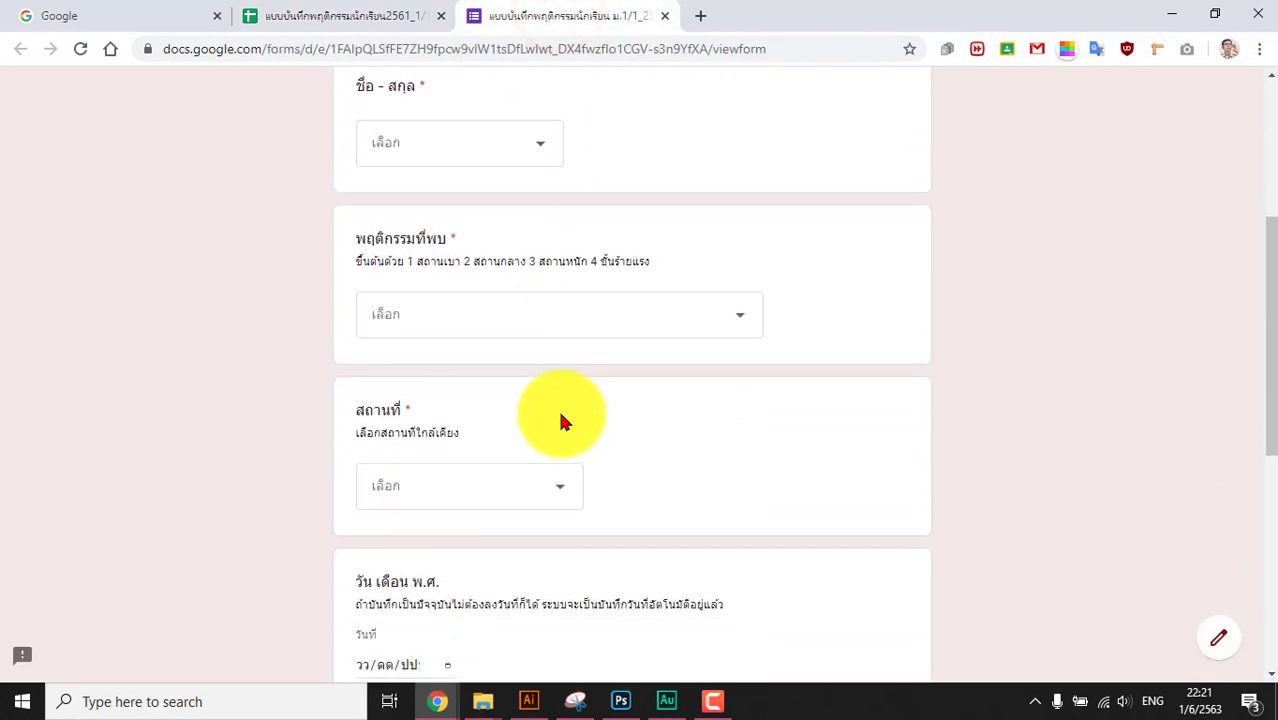
scroll(561, 421, down, 3)
scroll(561, 421, up, 6)
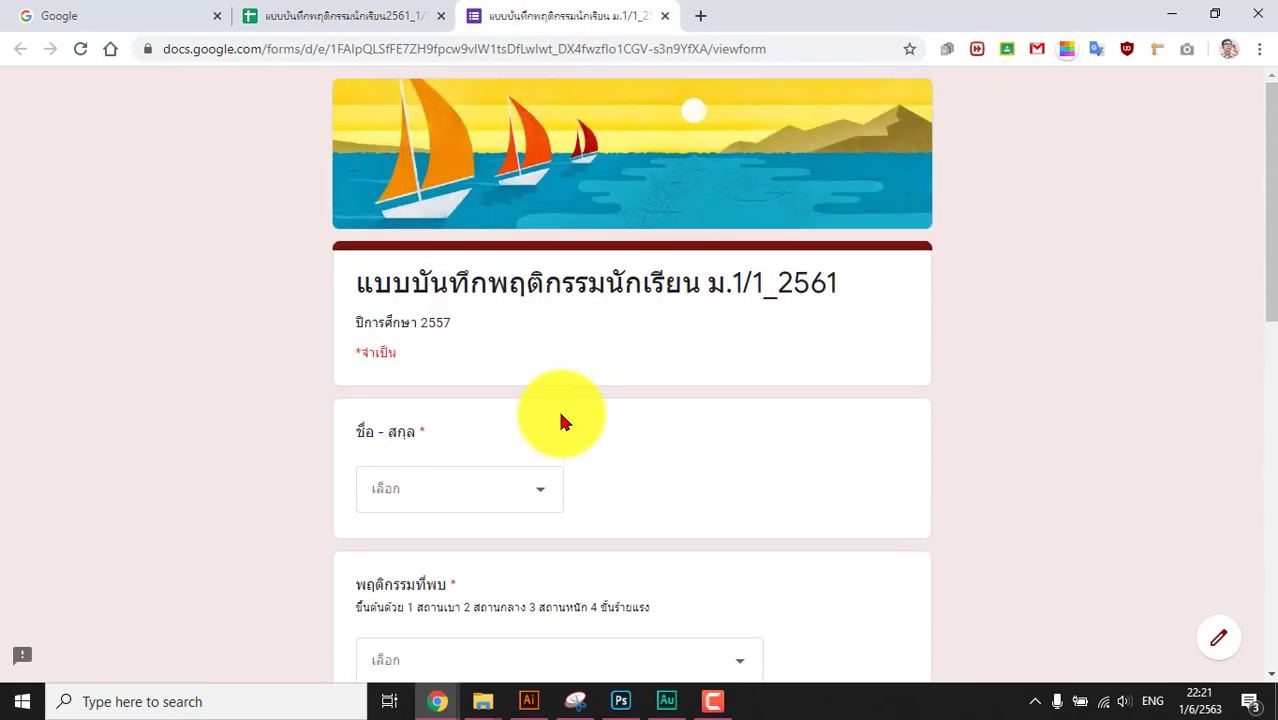
drag(430, 283, 696, 285)
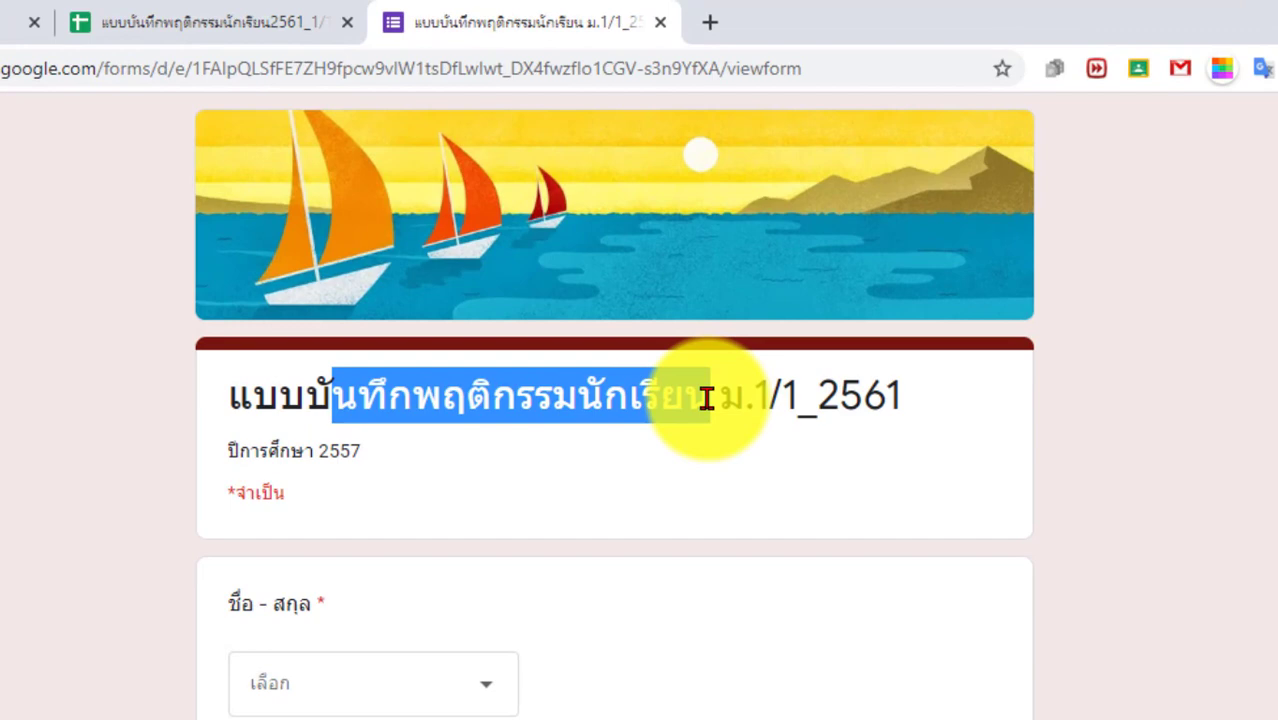
click(100, 688)
scroll(110, 695, down, 5)
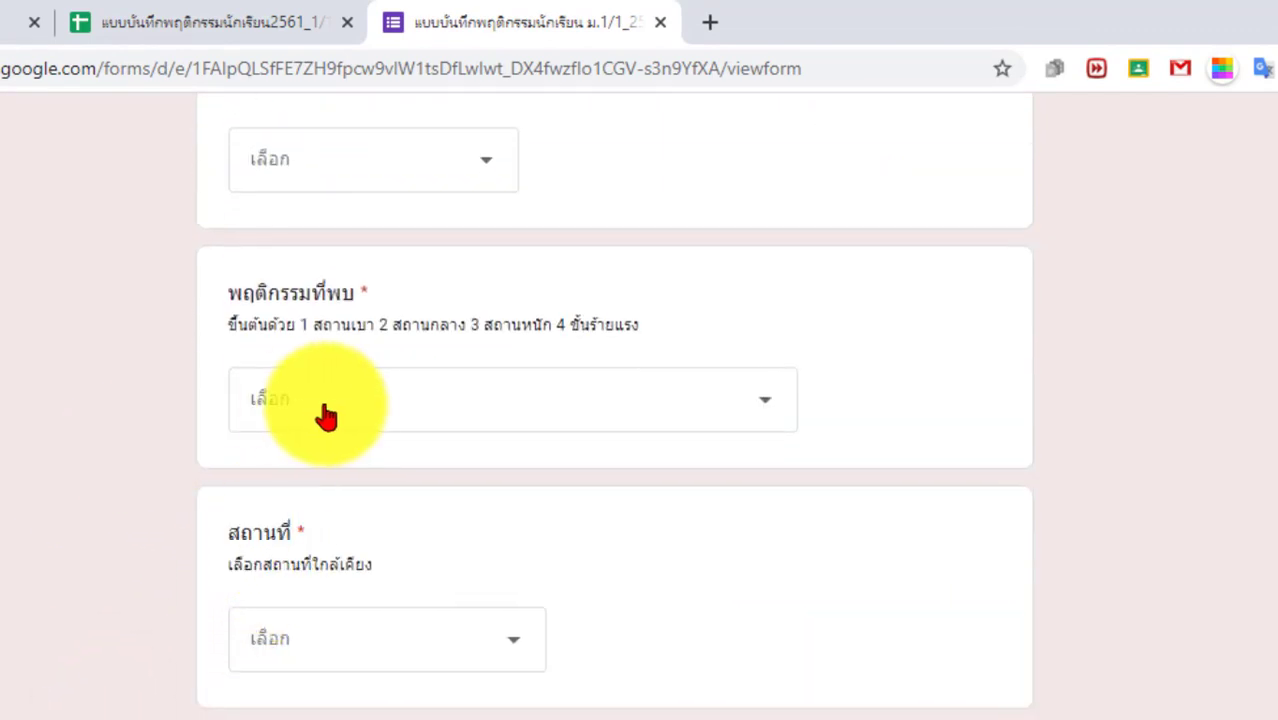
Look through the behaviour choices list, close it unchosen, and scroll to the form's end
click(333, 405)
scroll(348, 690, down, 12)
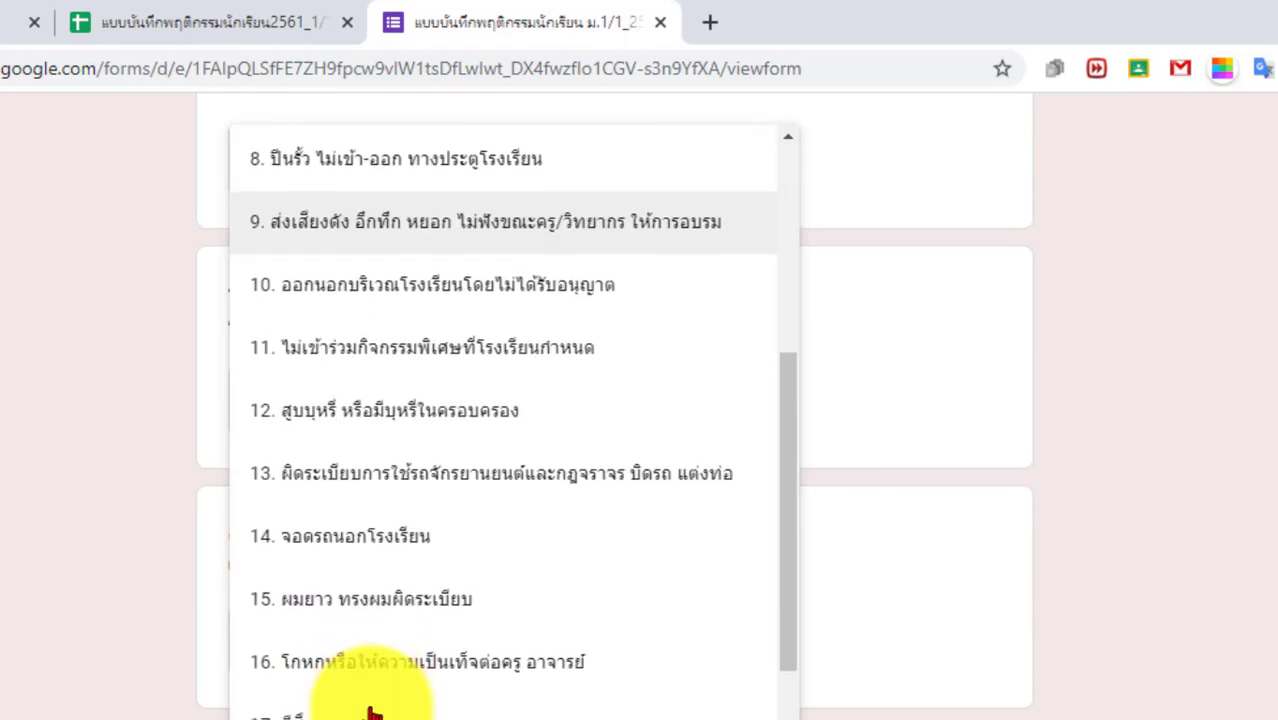
click(55, 706)
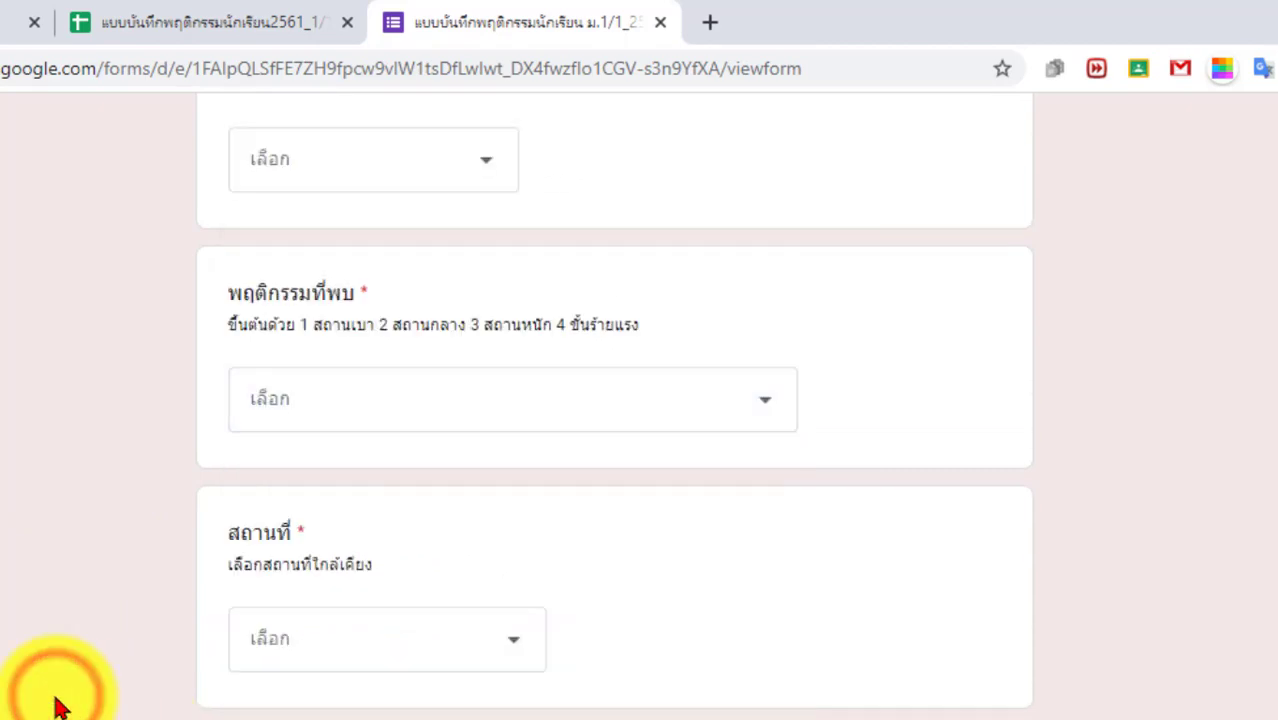
scroll(65, 695, down, 6)
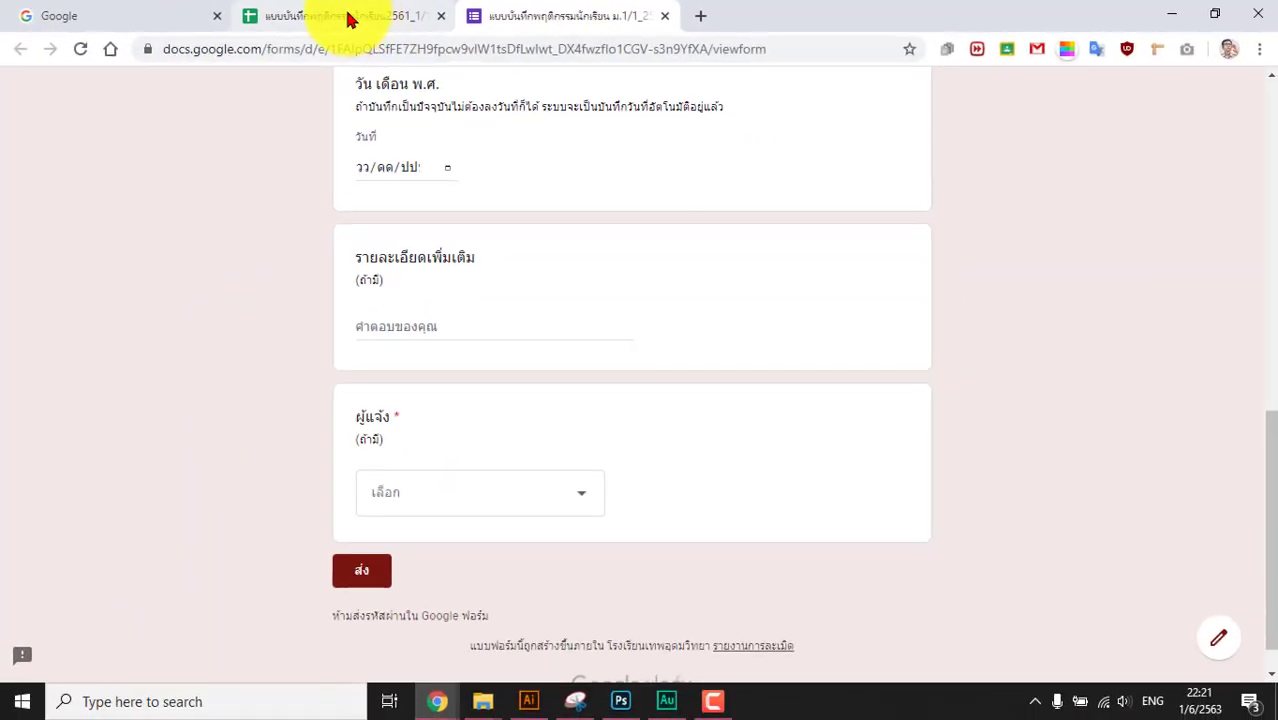
click(242, 290)
Return to the form responses sheet and scroll through the student names in column C
click(323, 15)
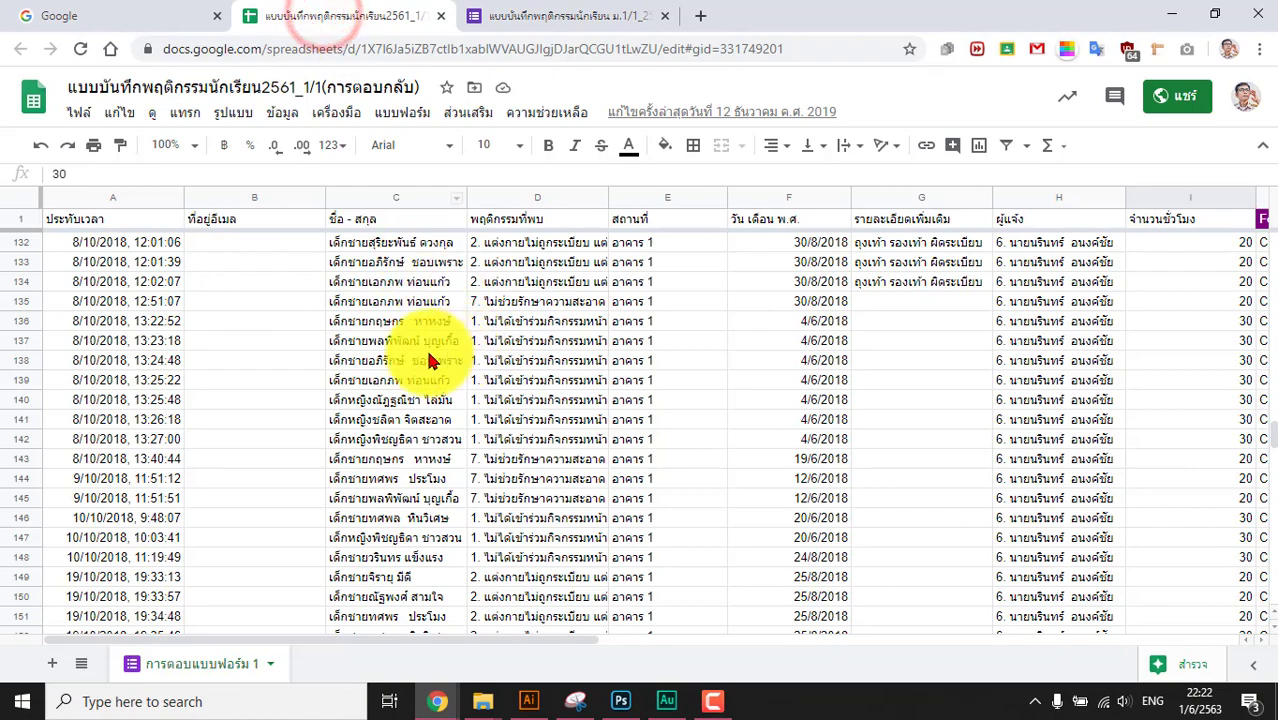
click(428, 357)
click(385, 262)
scroll(410, 418, down, 4)
scroll(412, 416, down, 3)
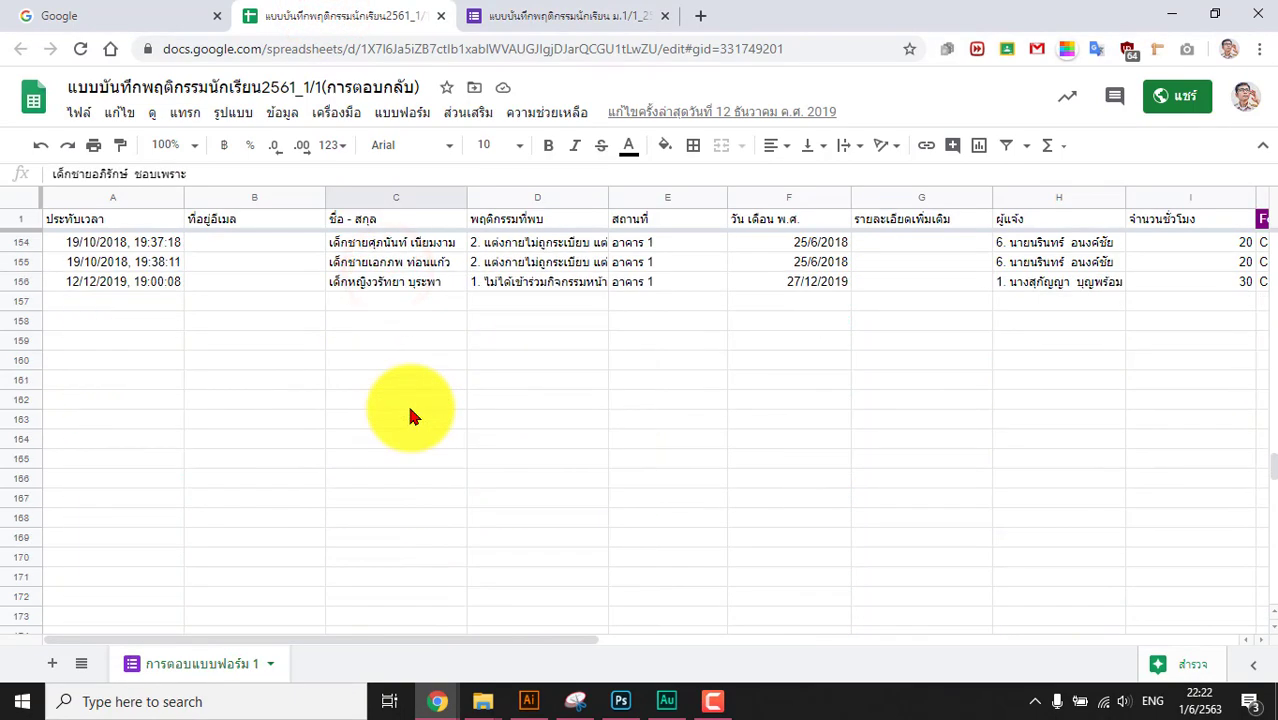
scroll(402, 414, up, 3)
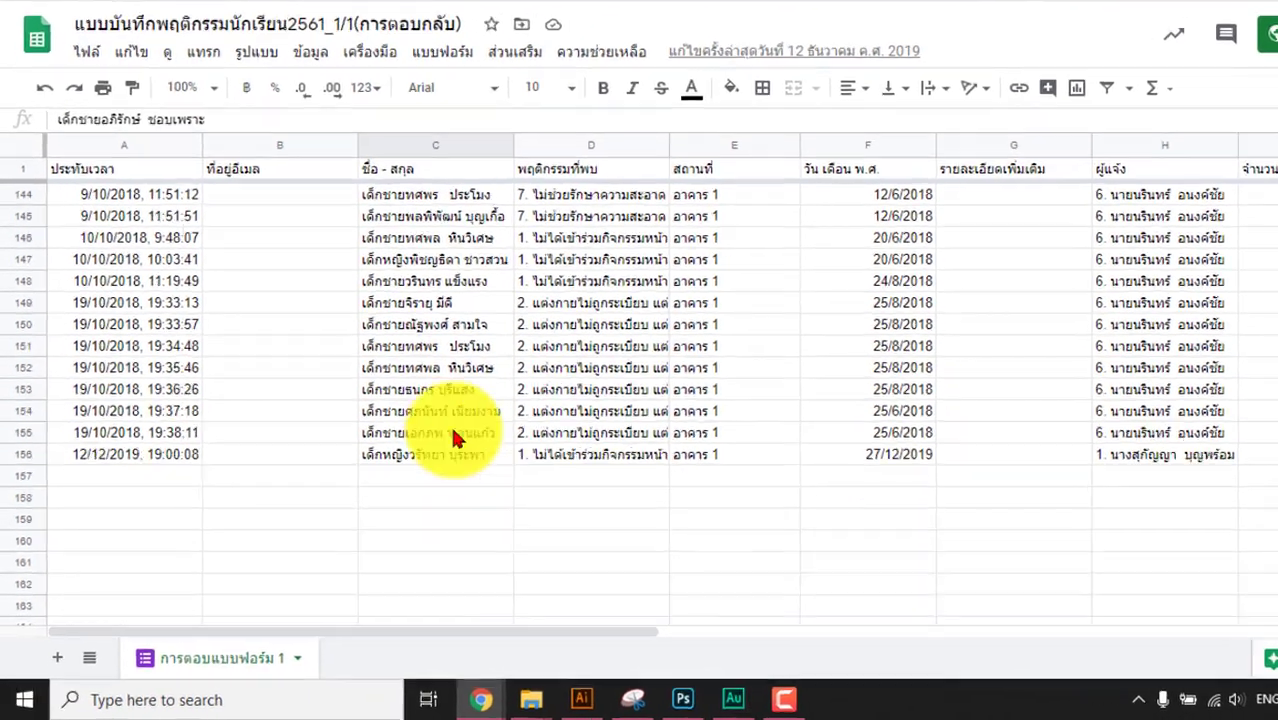
scroll(385, 465, up, 3)
scroll(585, 312, up, 20)
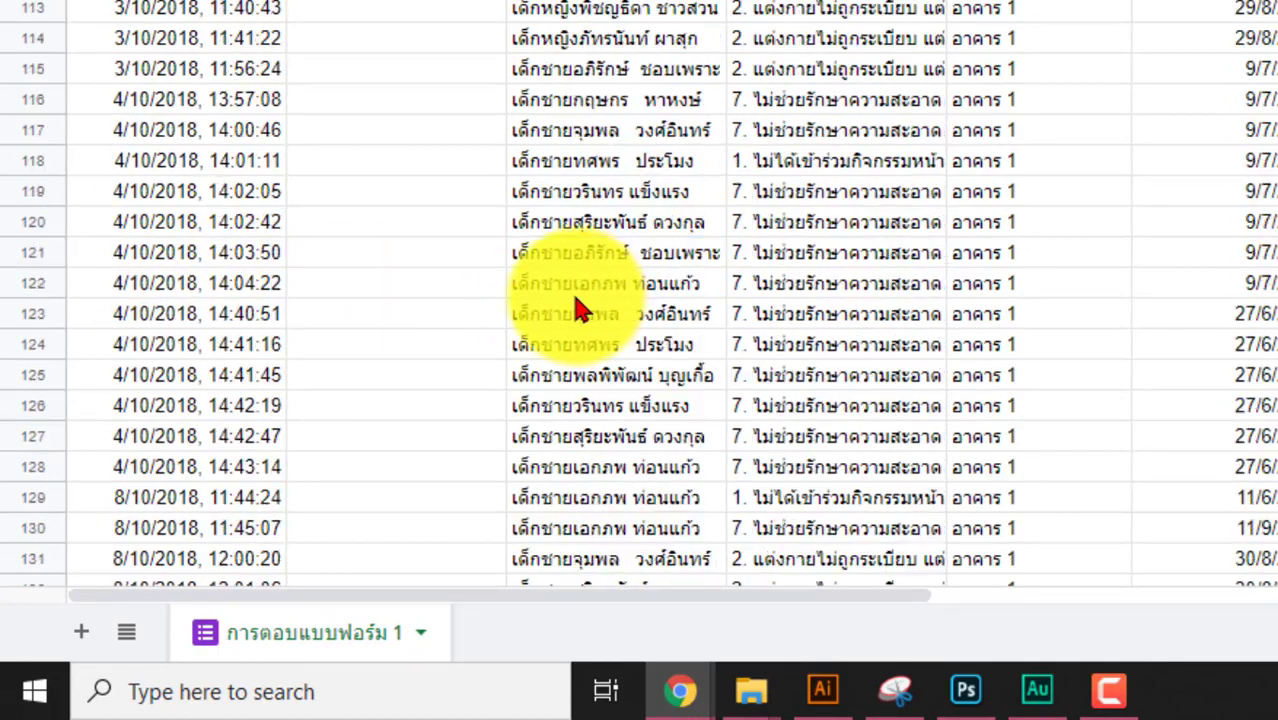
scroll(572, 298, up, 15)
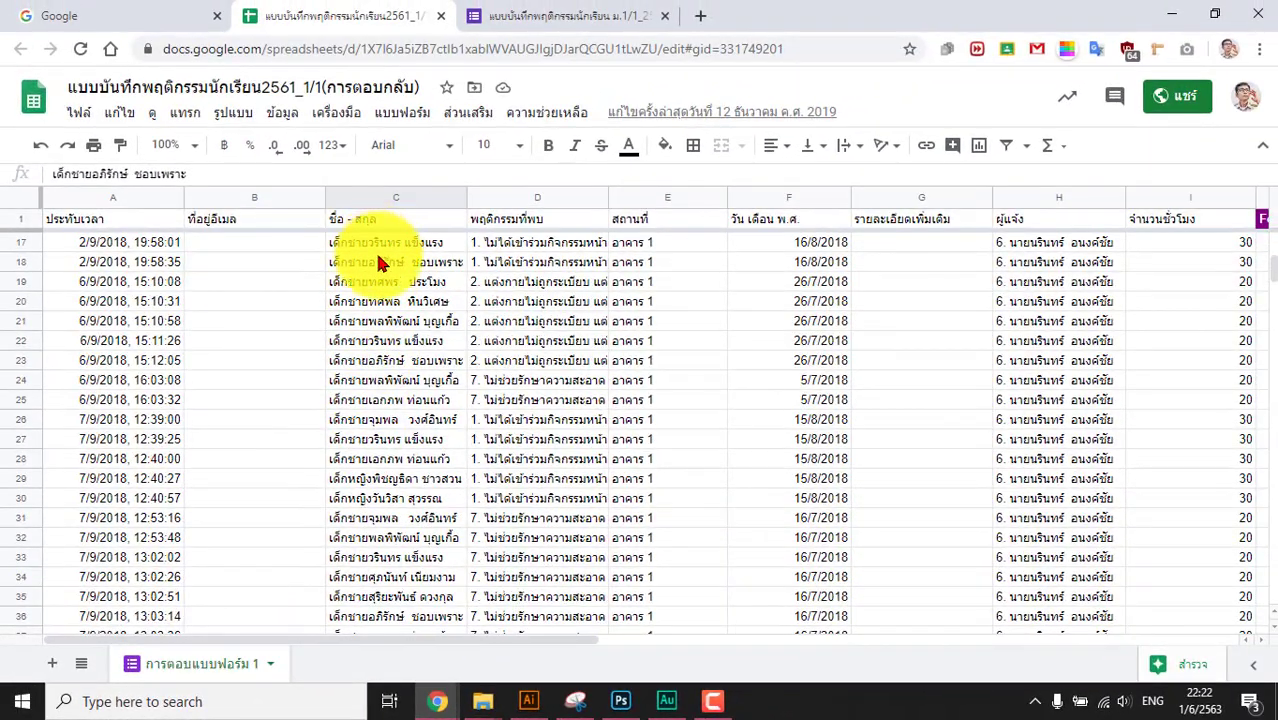
scroll(380, 262, up, 5)
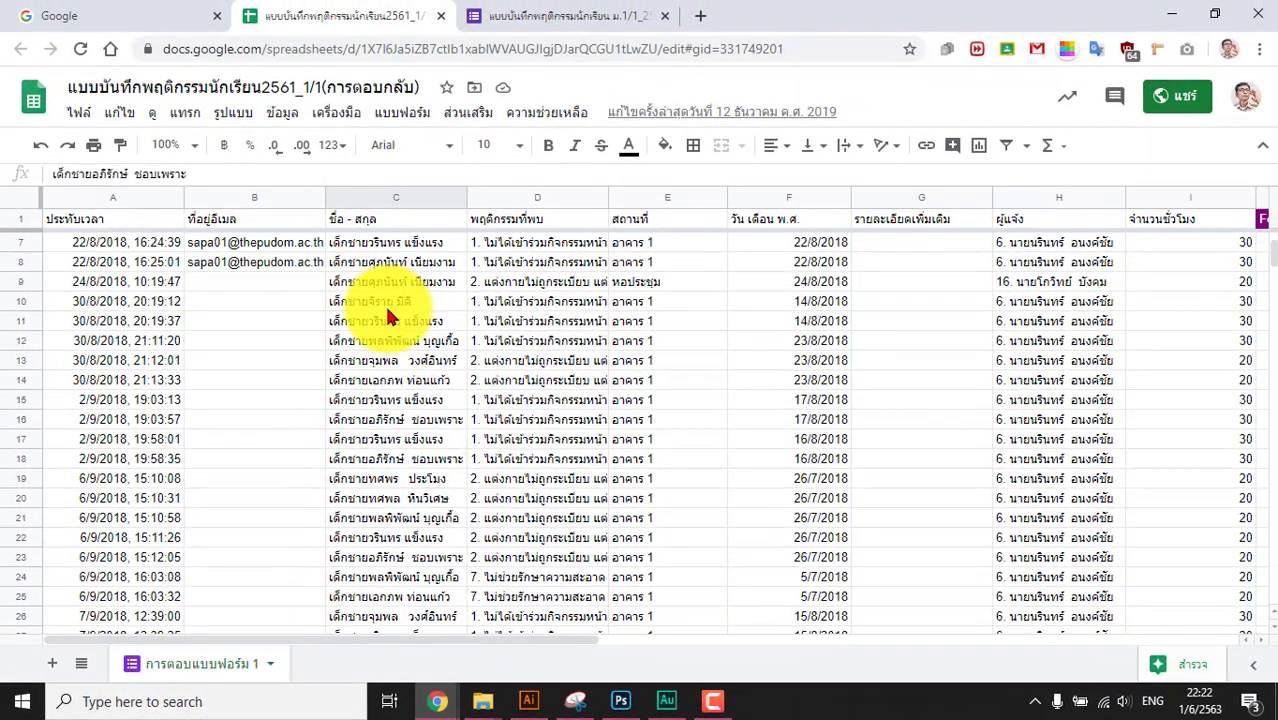
Compare the repeated student names in cells C3, C4, C11, C16, C19, C20 and C22
click(380, 262)
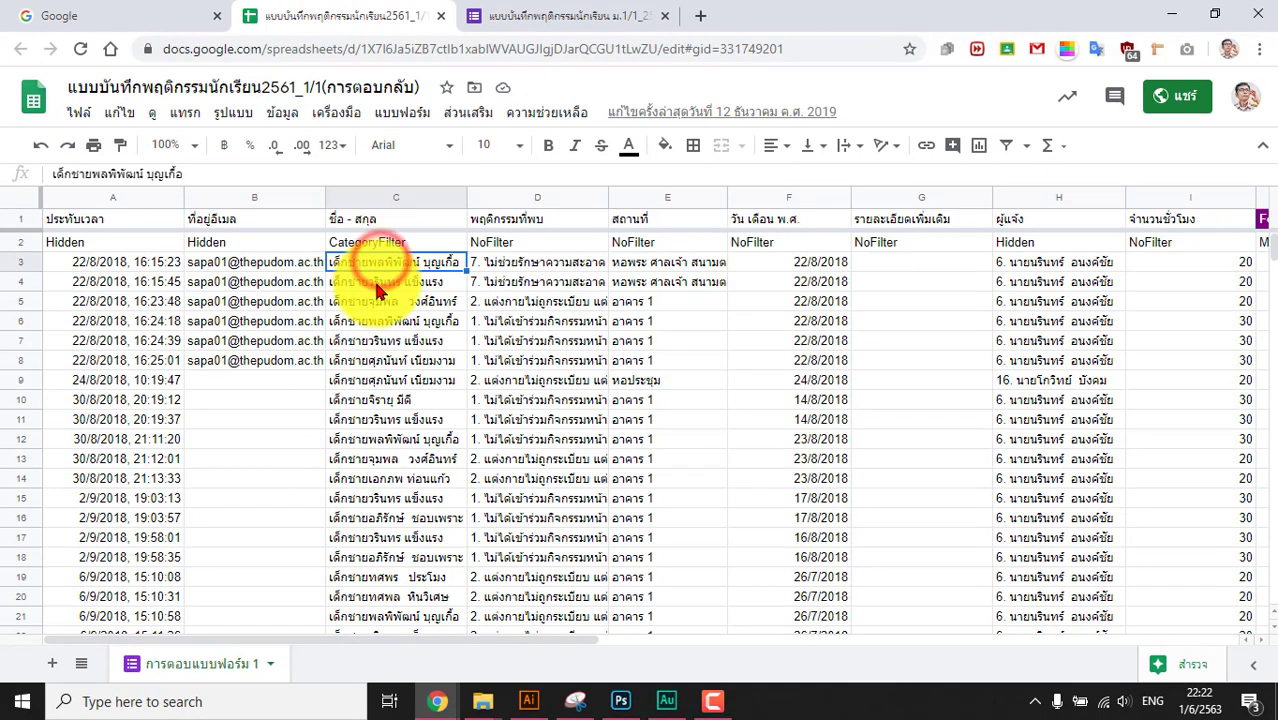
click(378, 281)
click(396, 415)
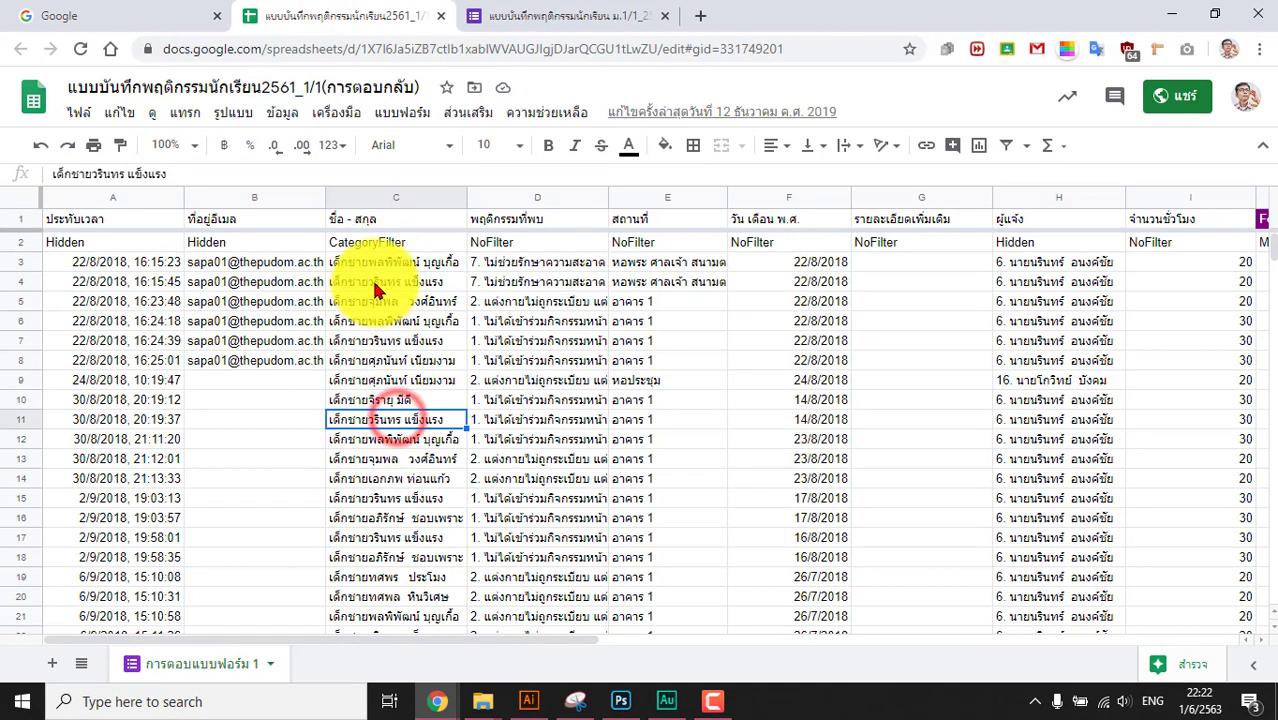
click(372, 283)
click(400, 420)
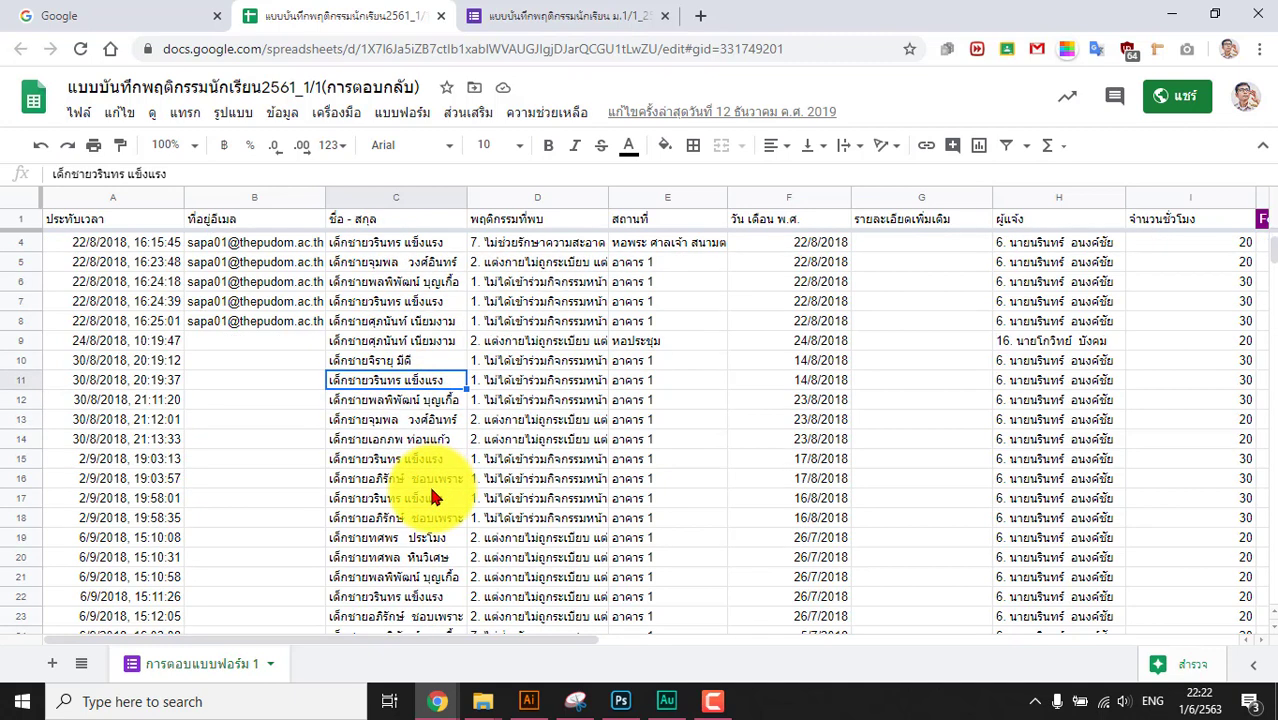
scroll(372, 485, down, 1)
click(370, 482)
scroll(453, 502, down, 3)
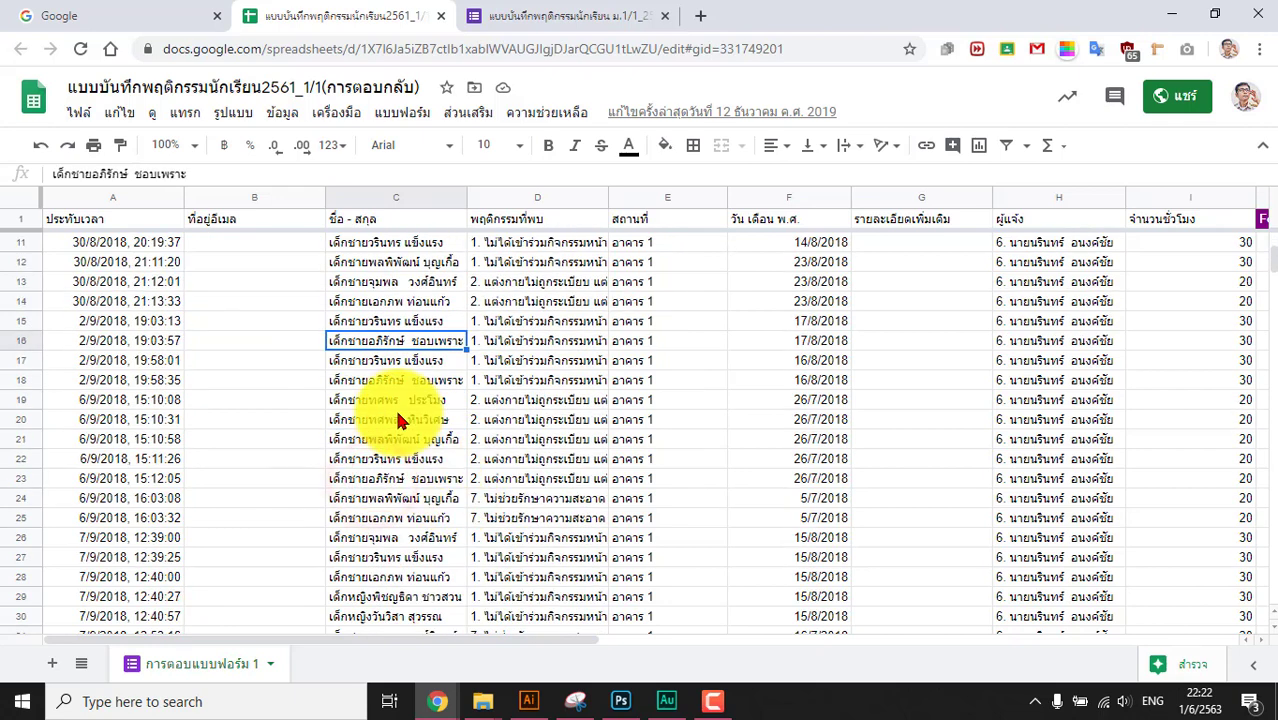
click(380, 400)
click(385, 420)
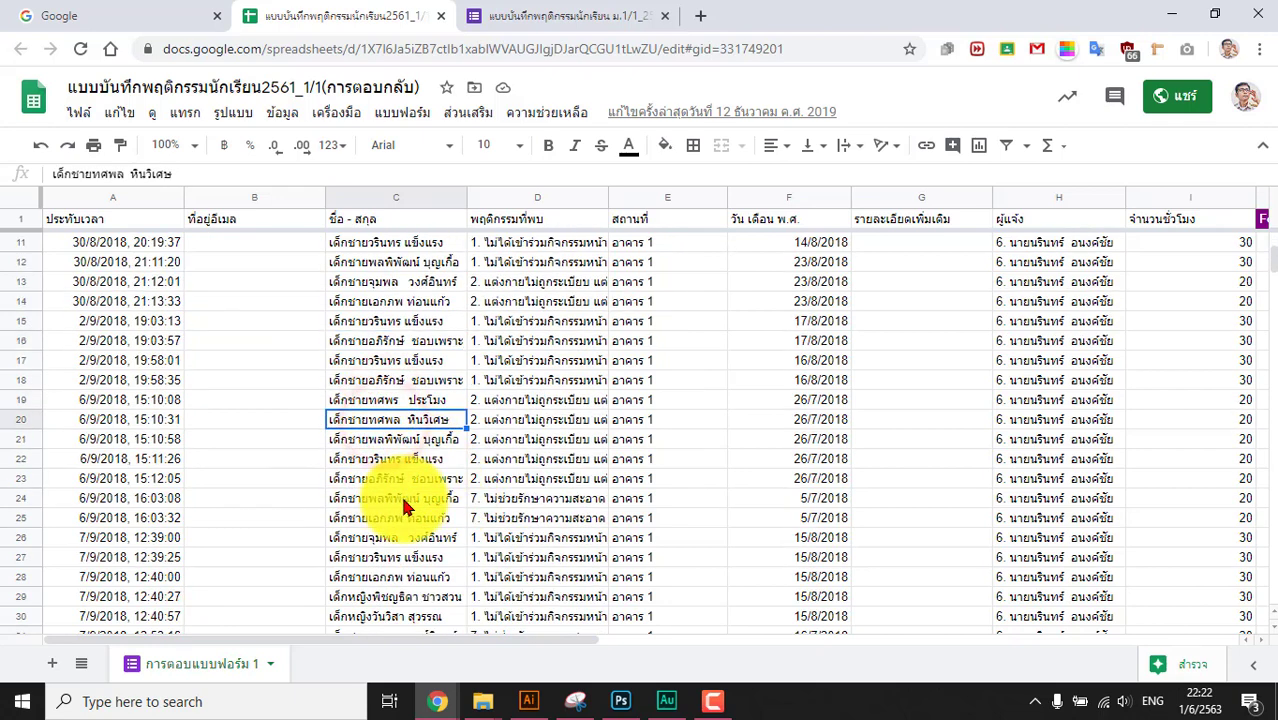
click(397, 461)
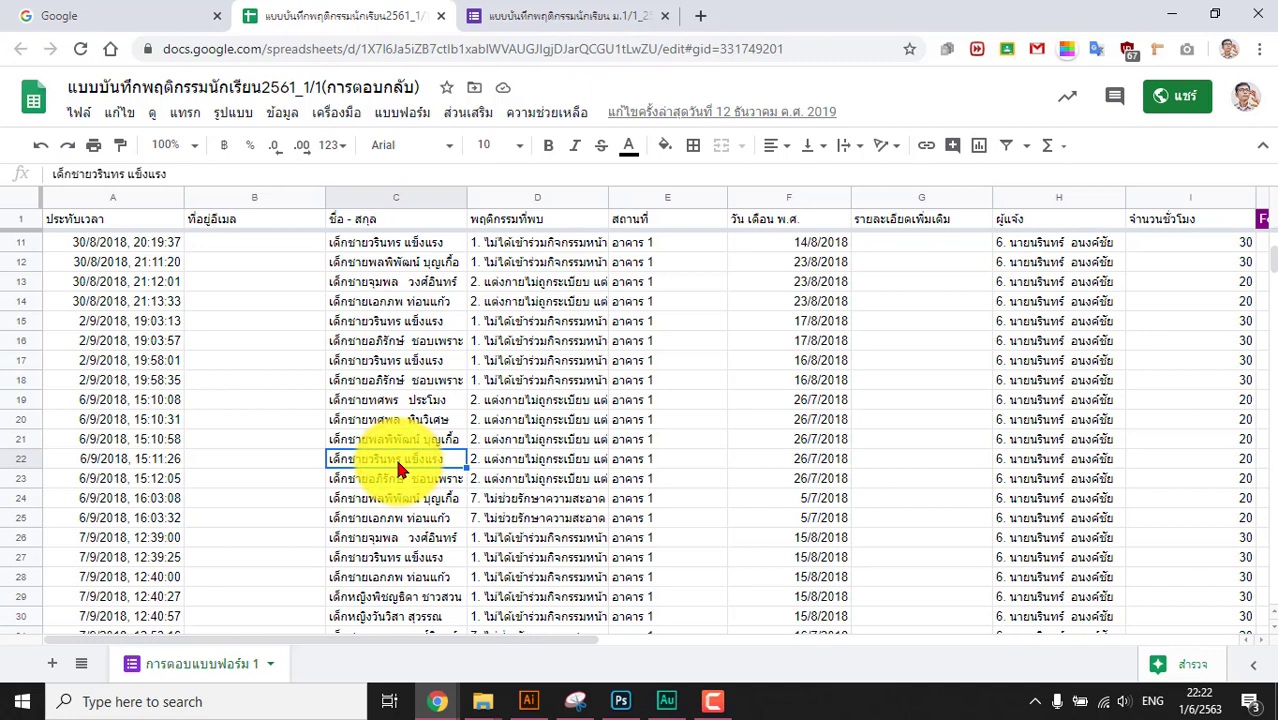
Inspect the behaviour entries and the nested IF hours formulas in cells I11 and I12
drag(565, 633, 622, 624)
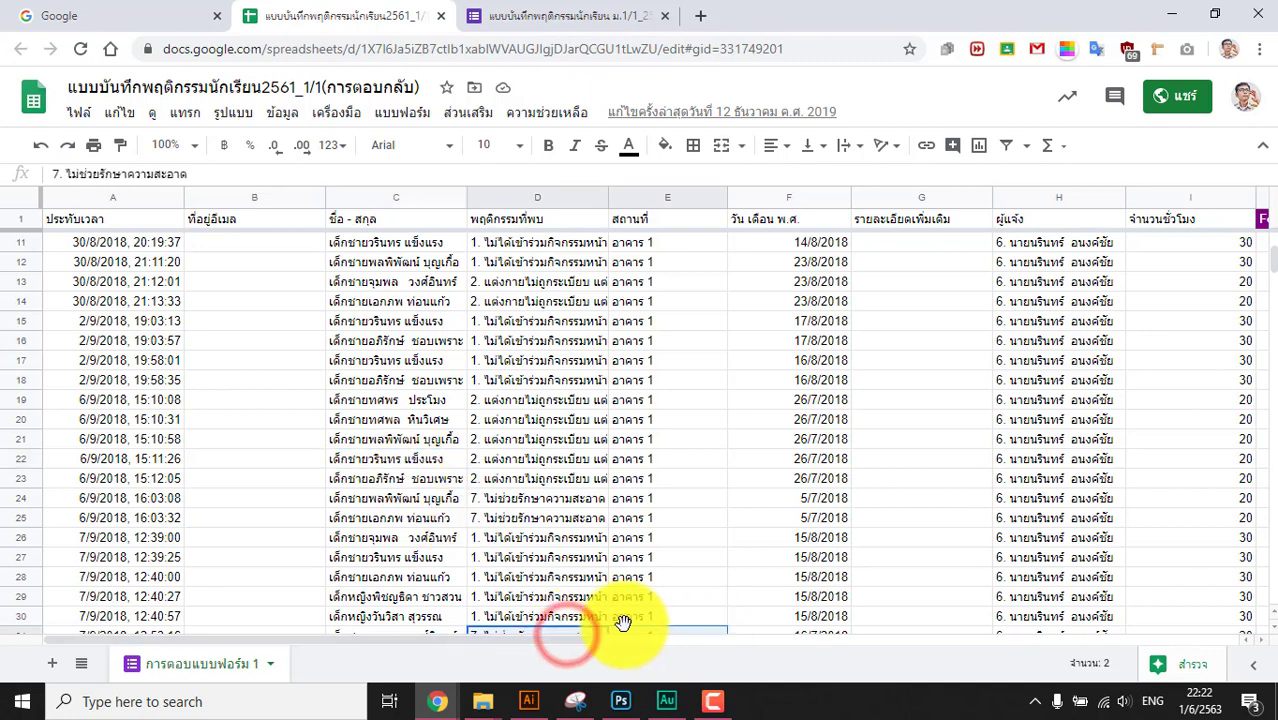
click(508, 497)
drag(540, 640, 719, 643)
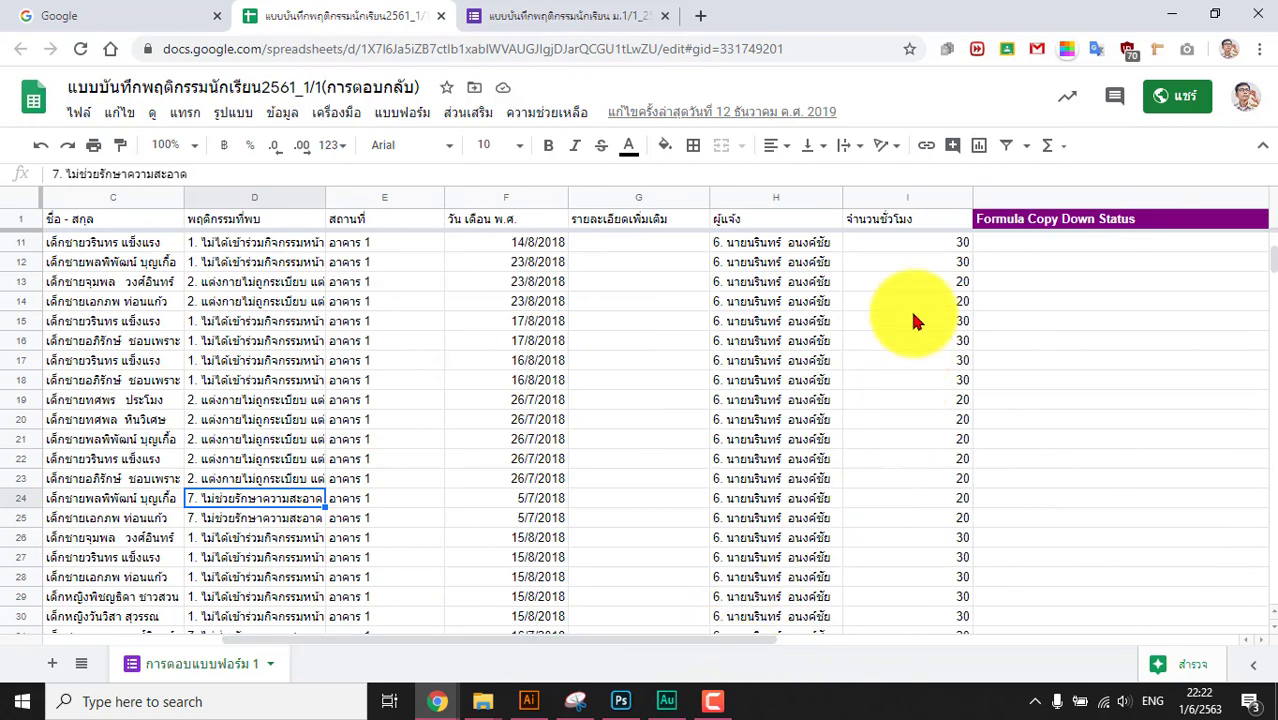
click(907, 245)
click(899, 214)
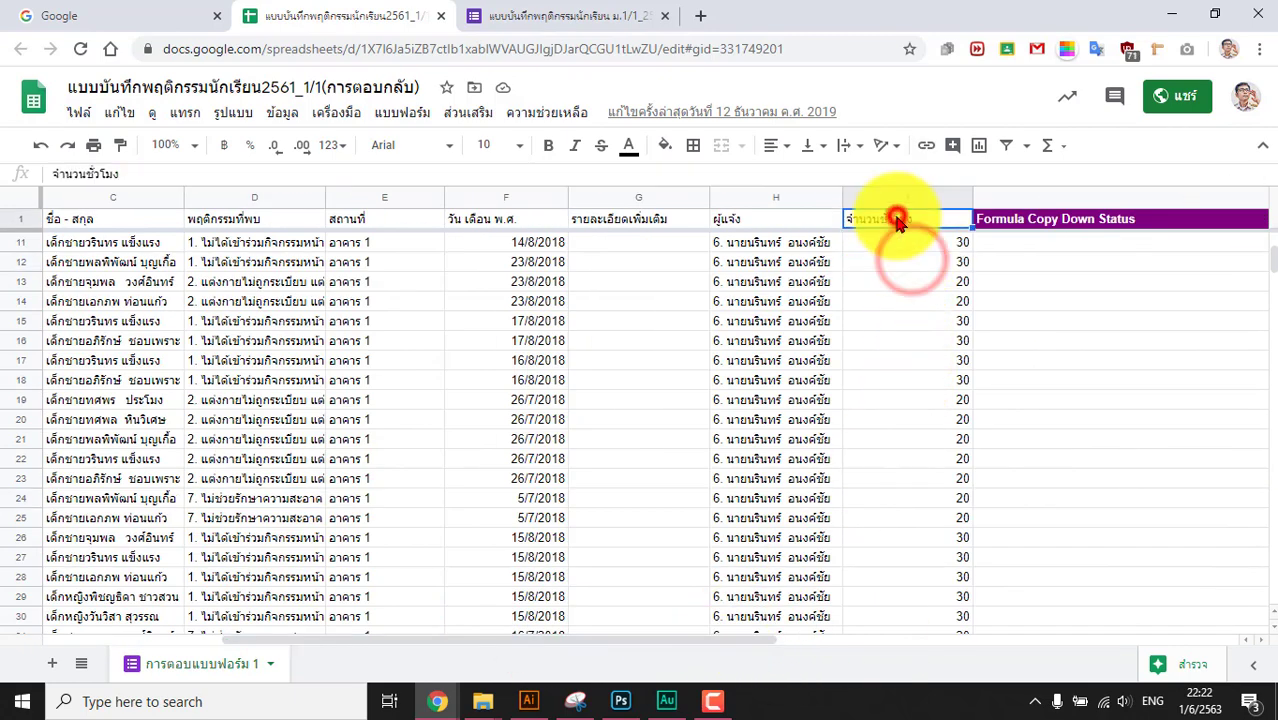
click(897, 262)
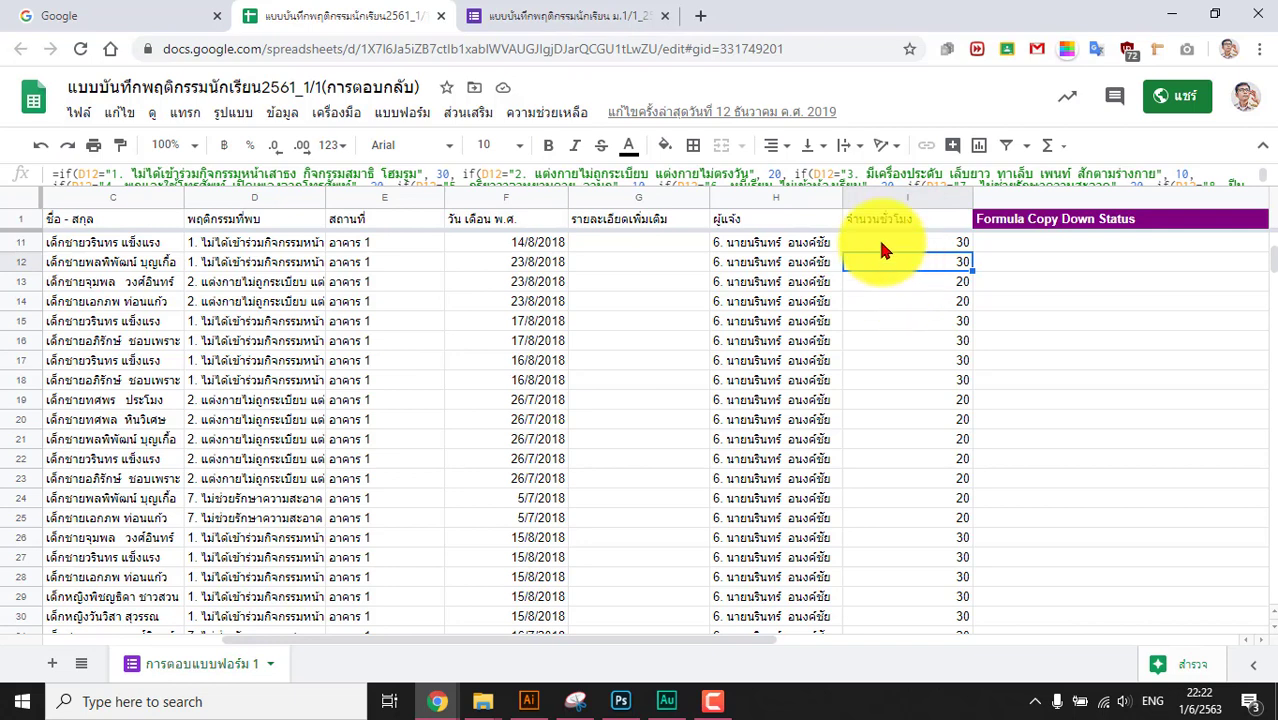
click(878, 241)
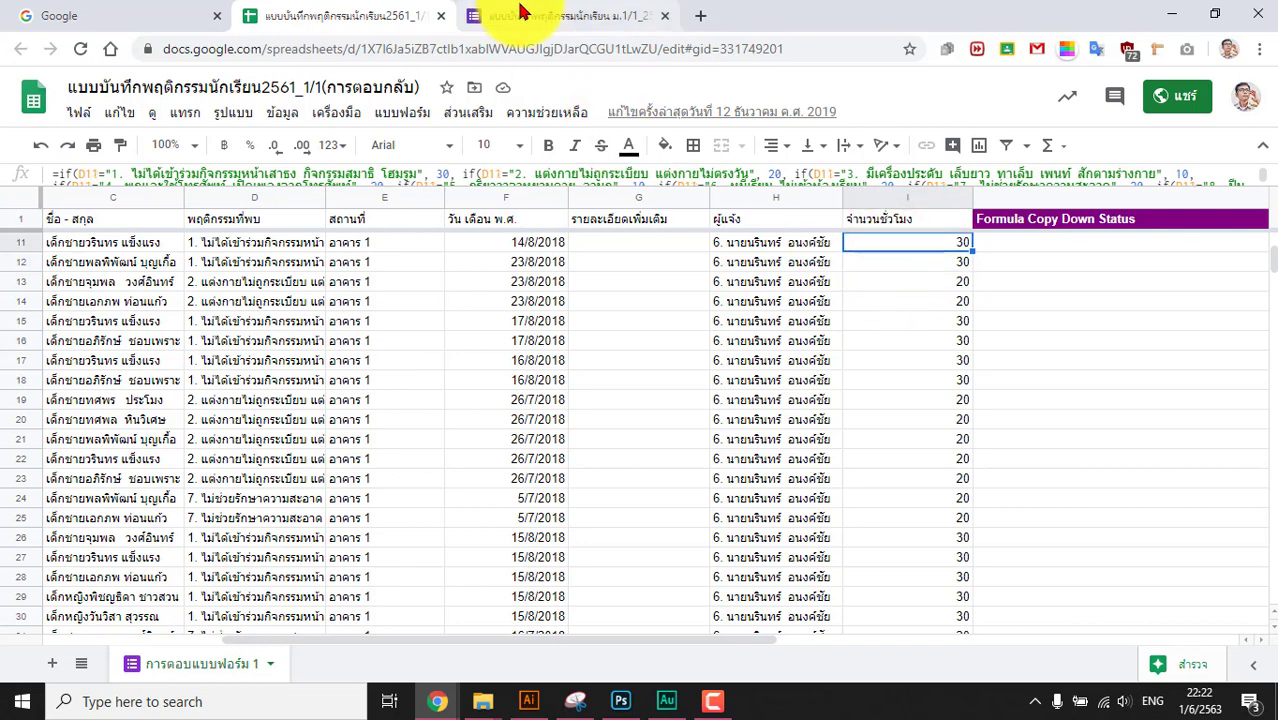
click(520, 12)
scroll(394, 330, up, 2)
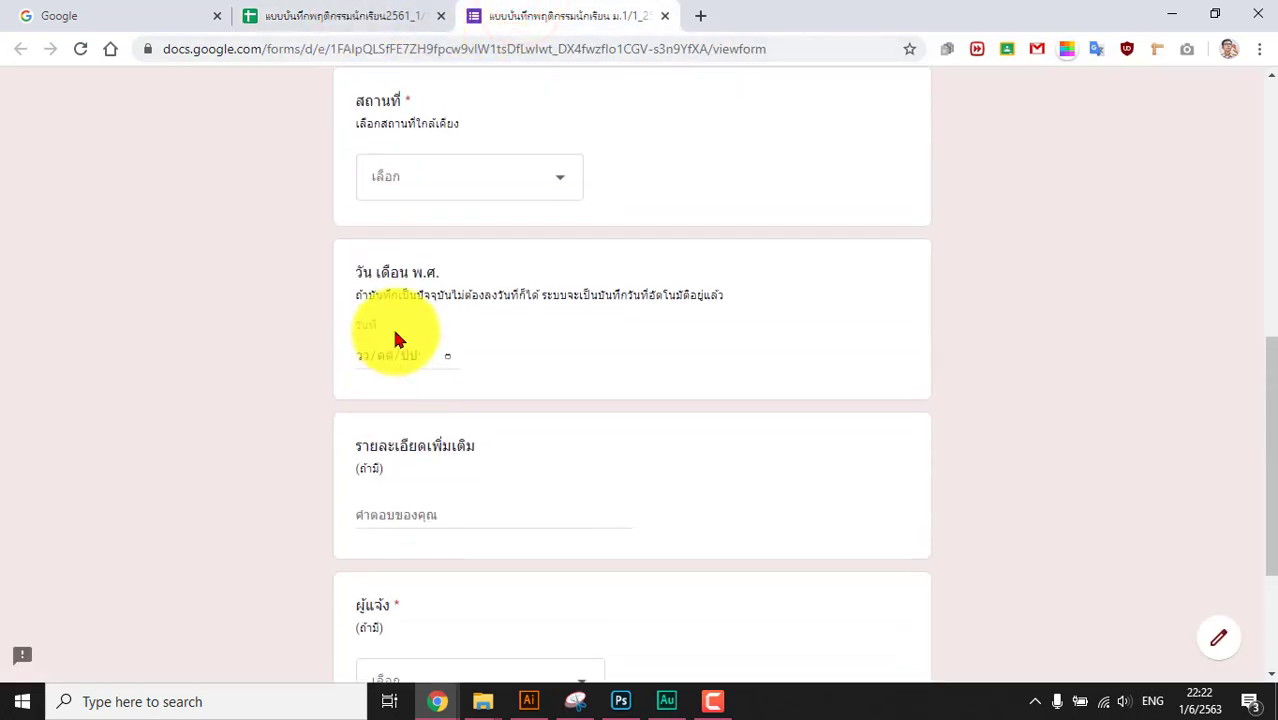
scroll(394, 338, up, 2)
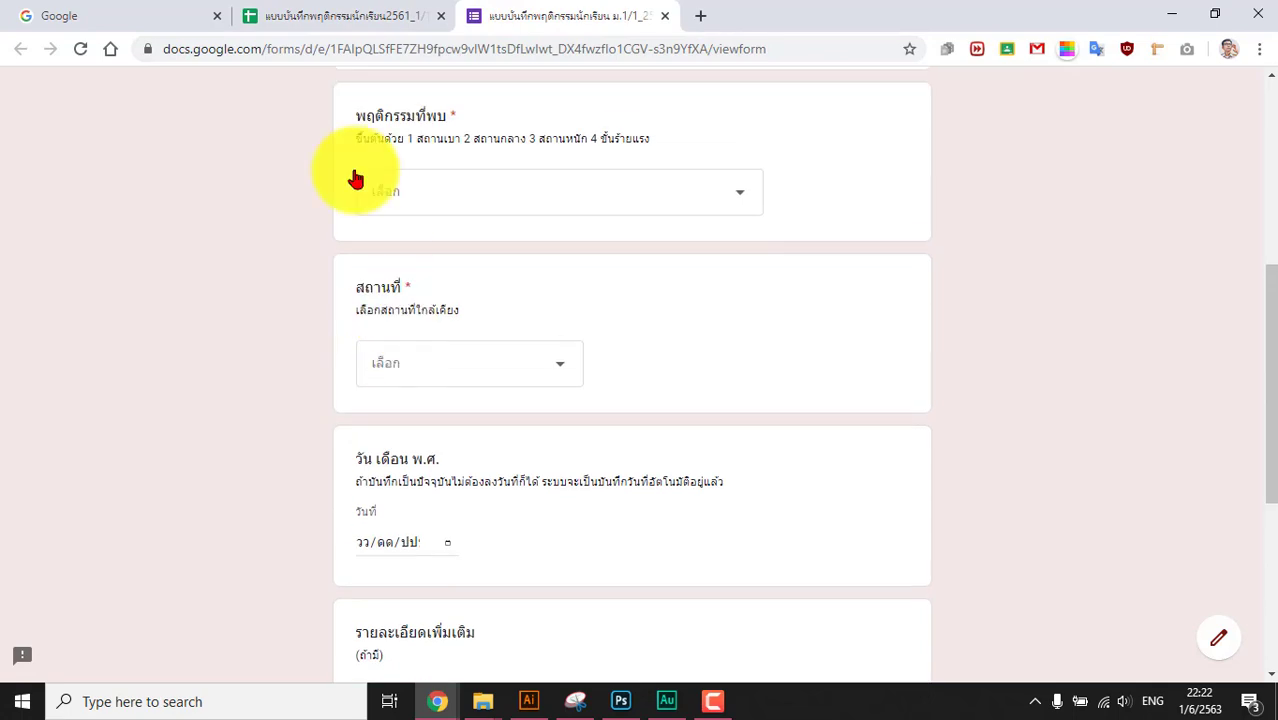
click(342, 16)
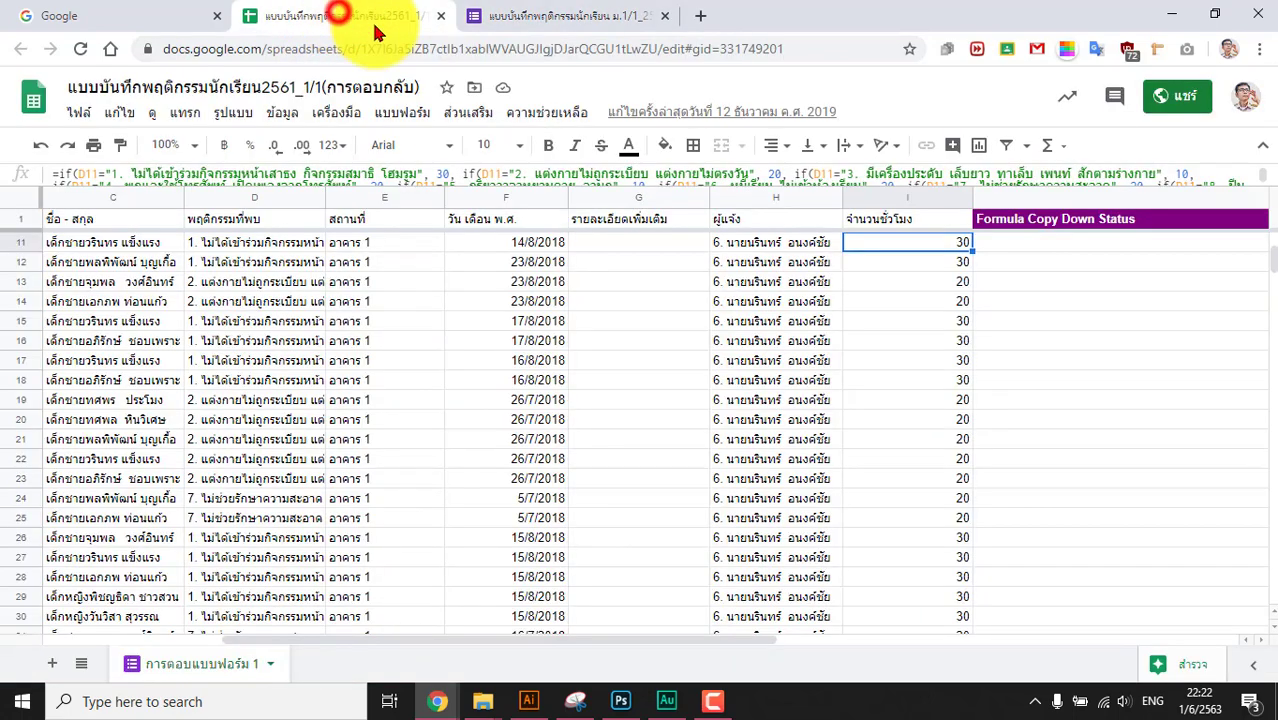
click(925, 300)
click(537, 16)
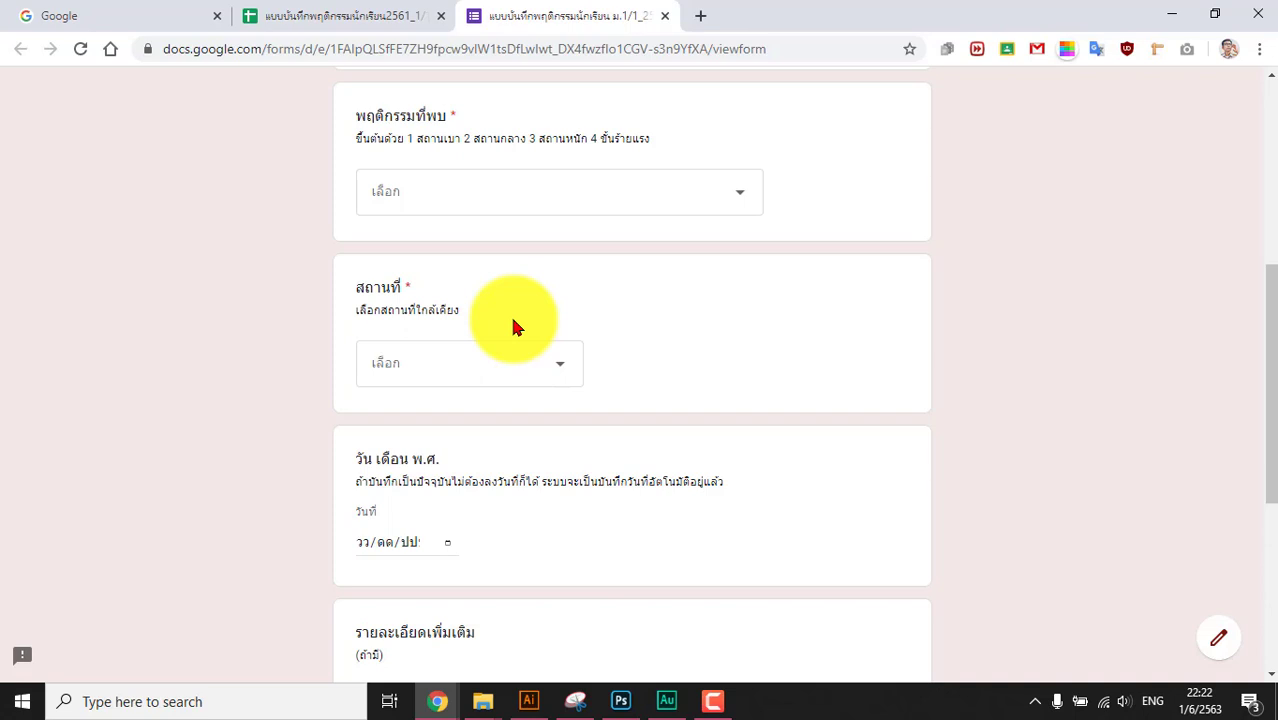
scroll(516, 275, up, 4)
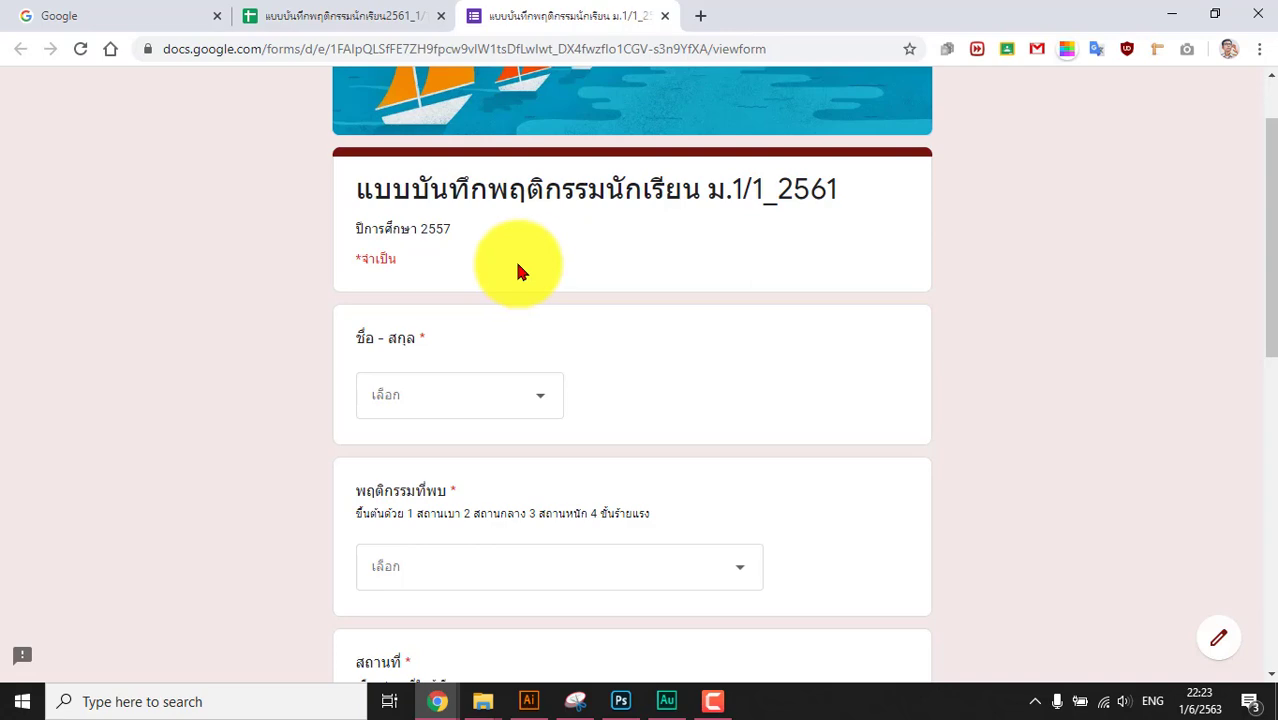
Review the reporter in H16 and the student names in C18 and C25
click(355, 20)
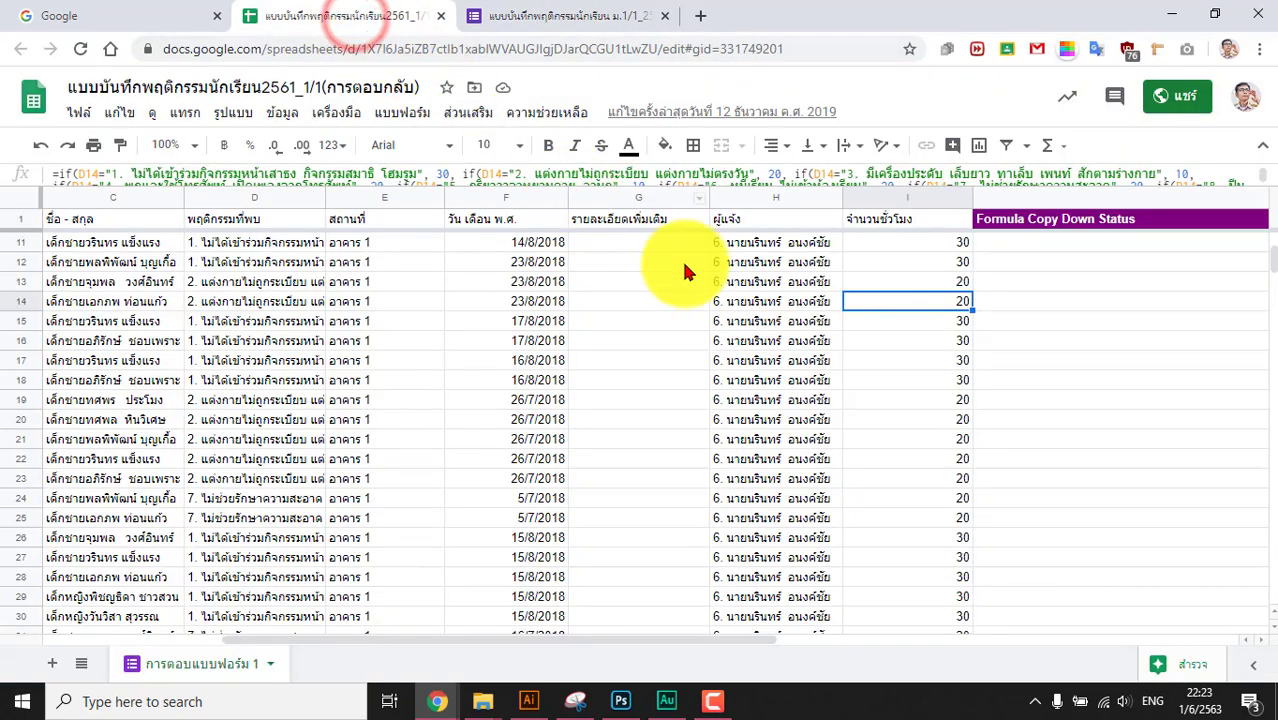
click(820, 342)
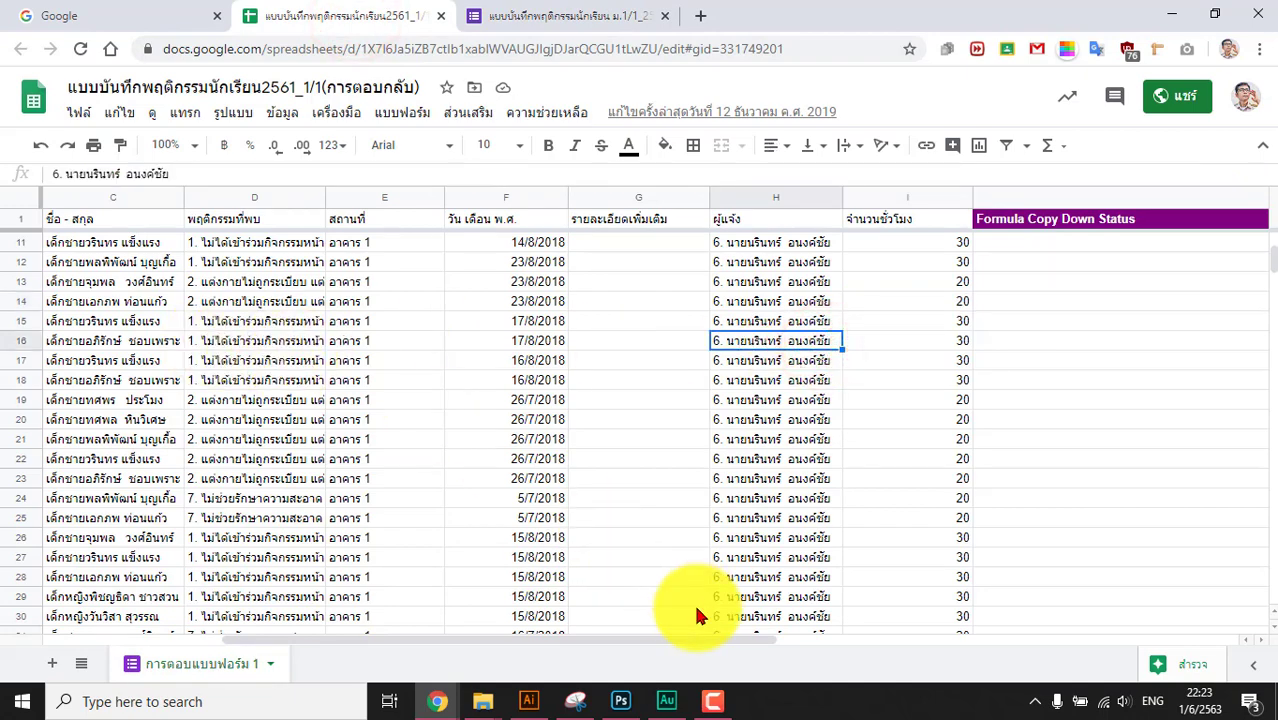
drag(656, 633, 365, 586)
click(402, 418)
click(384, 380)
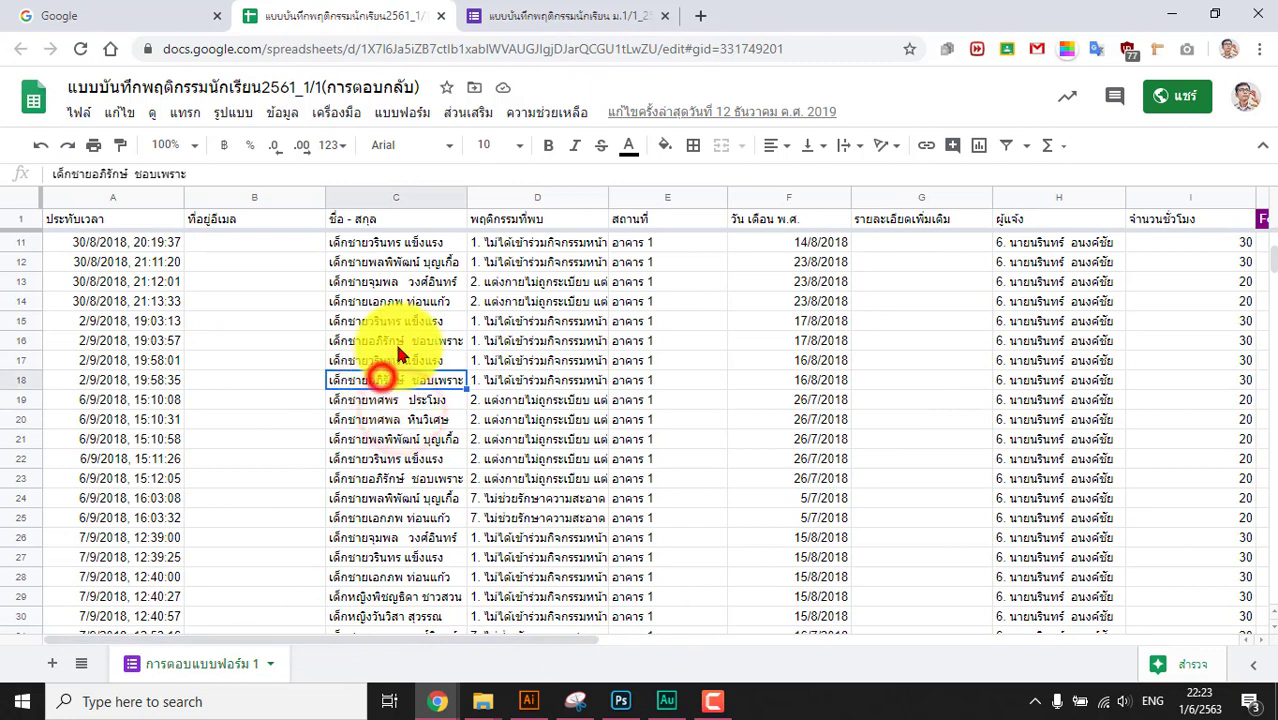
scroll(410, 507, down, 1)
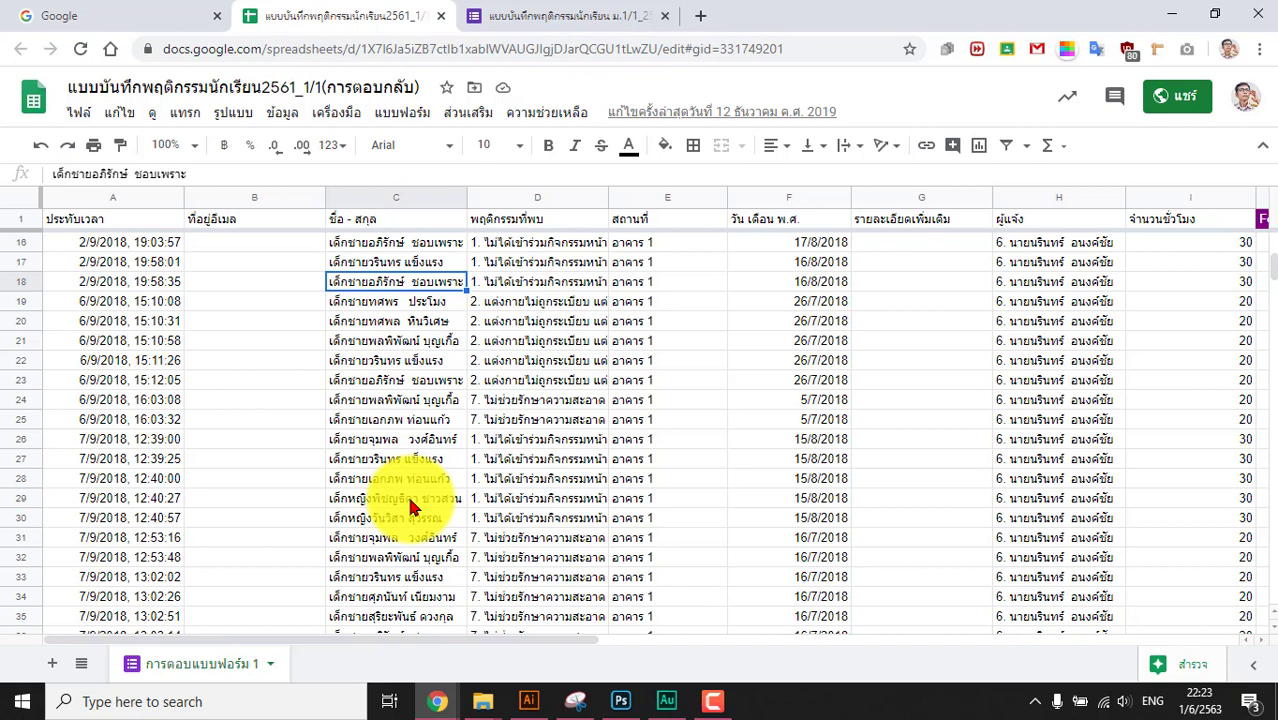
click(384, 421)
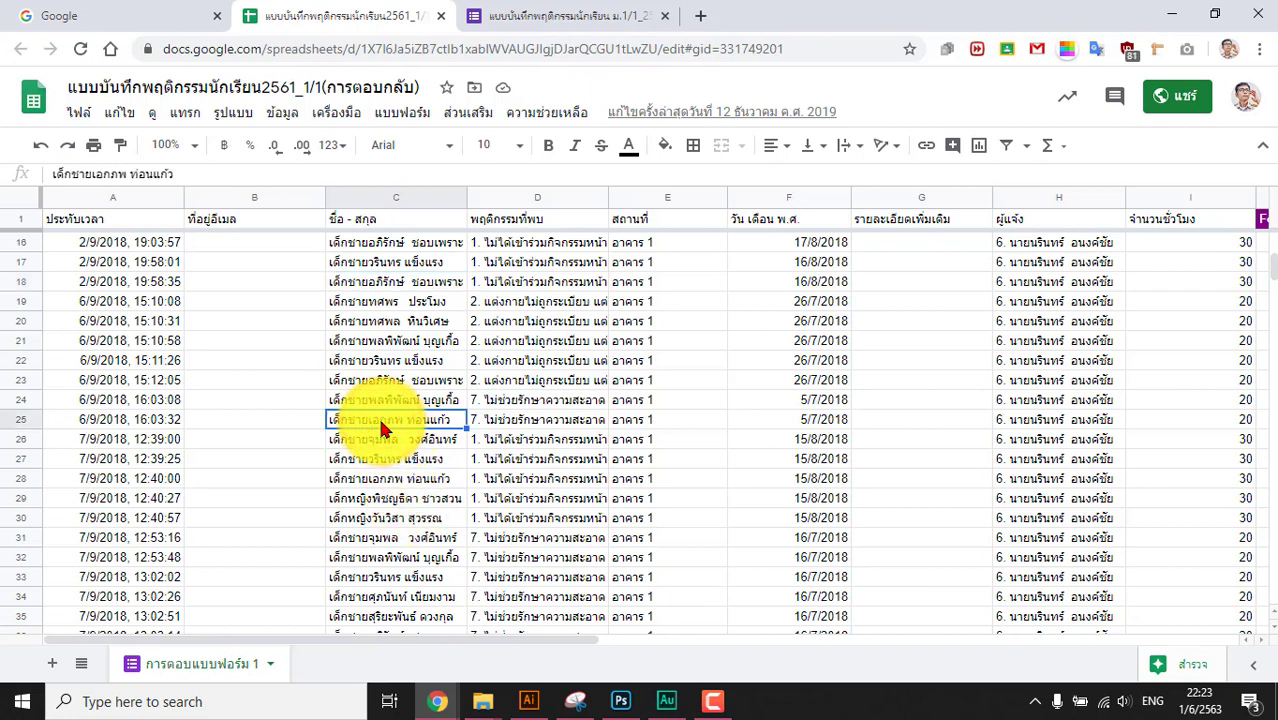
scroll(400, 530, down, 3)
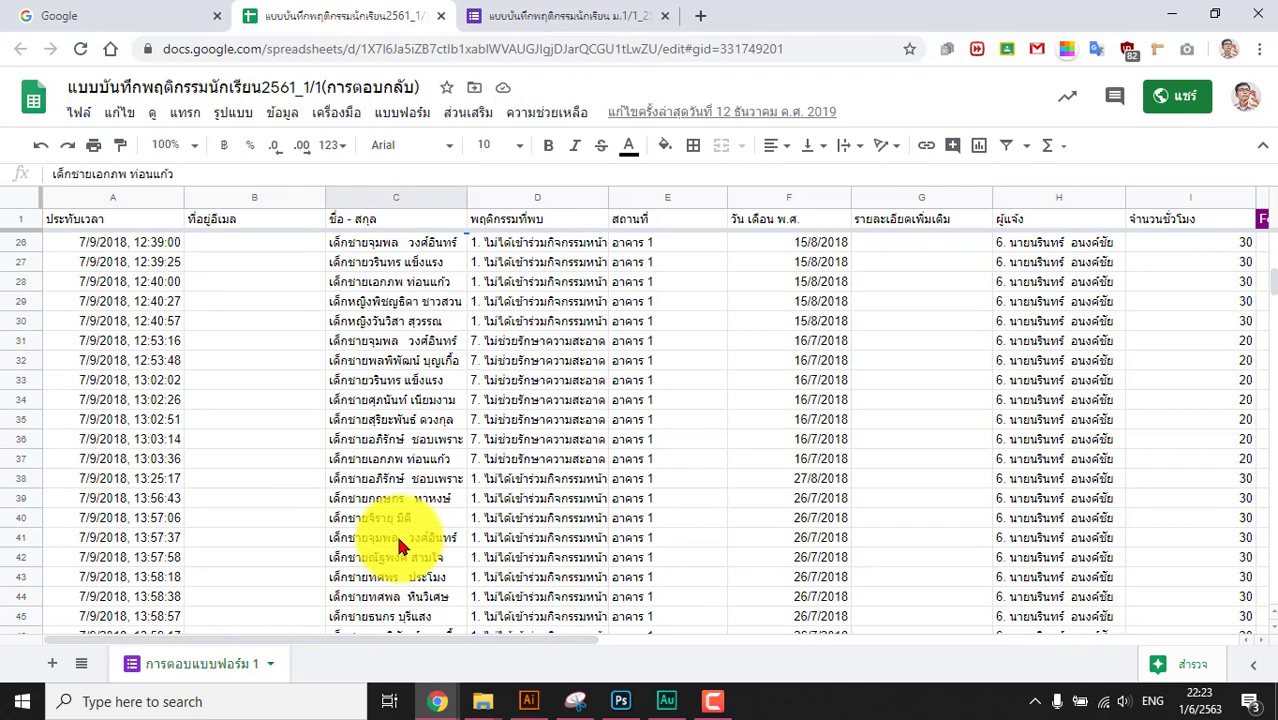
scroll(400, 540, up, 2)
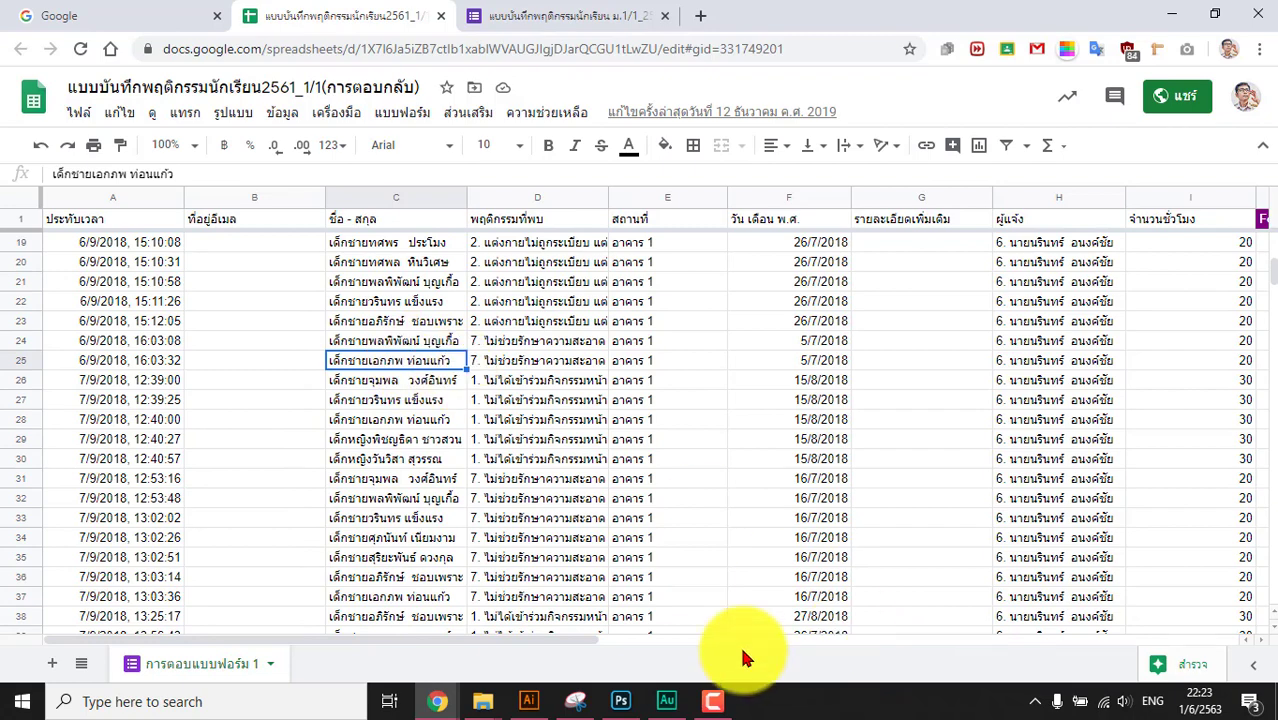
Inspect the points formula in cell I25 and open a new browser tab
drag(588, 642, 825, 641)
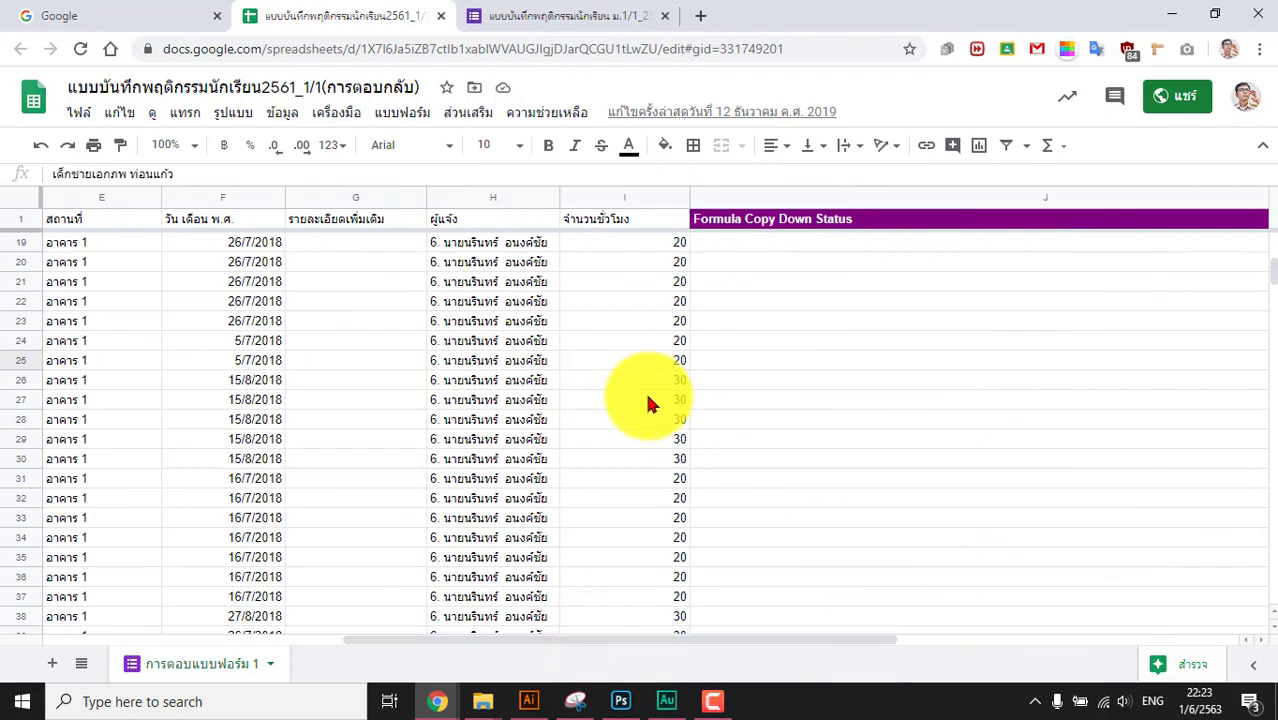
click(627, 365)
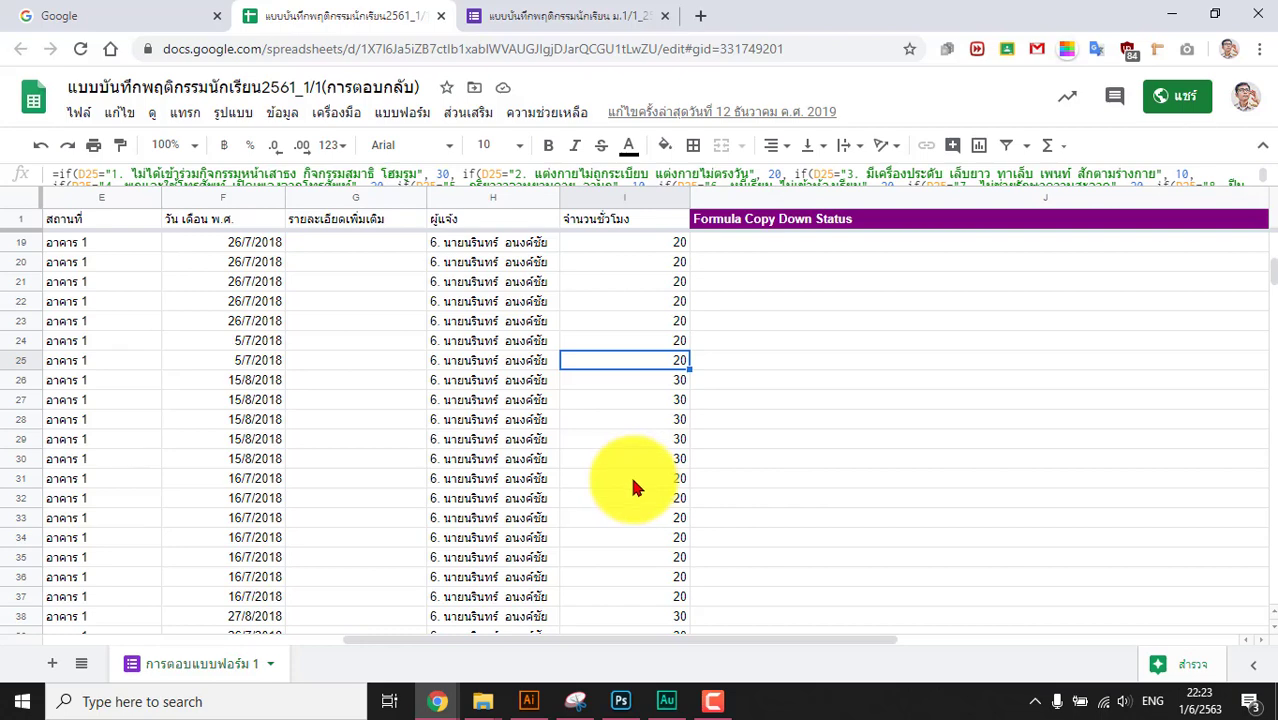
scroll(633, 488, down, 2)
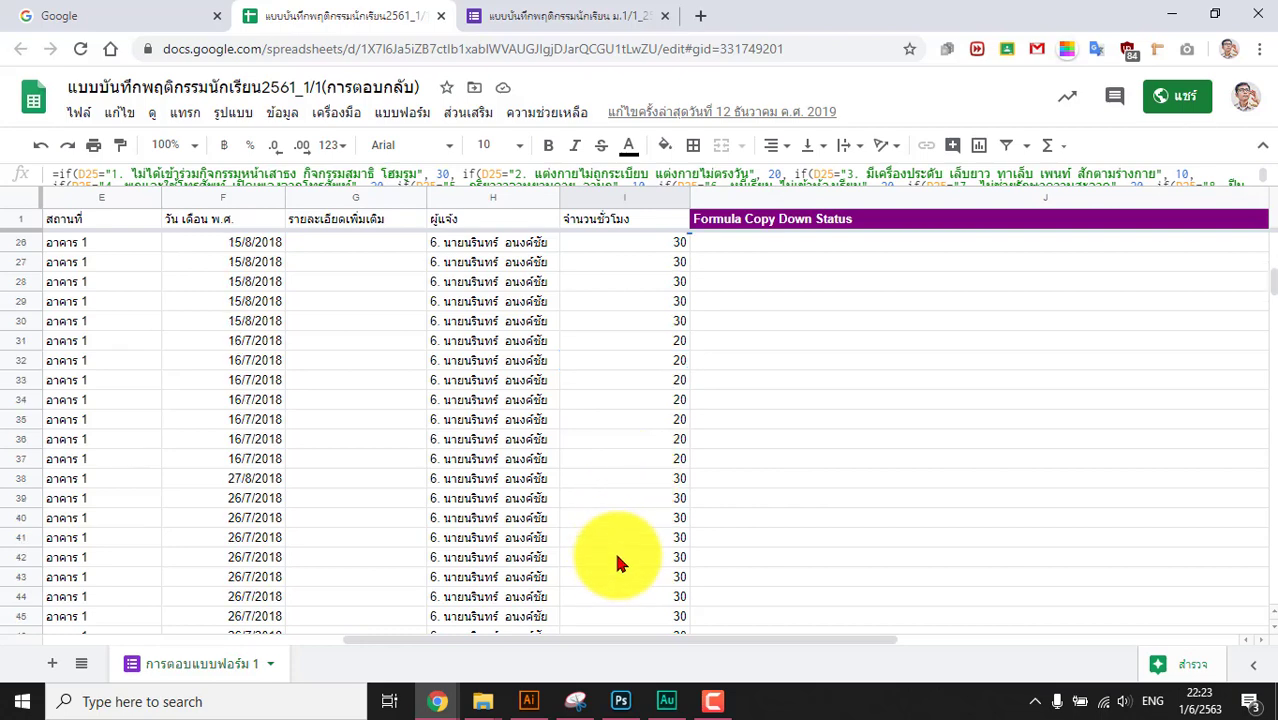
drag(604, 643, 354, 640)
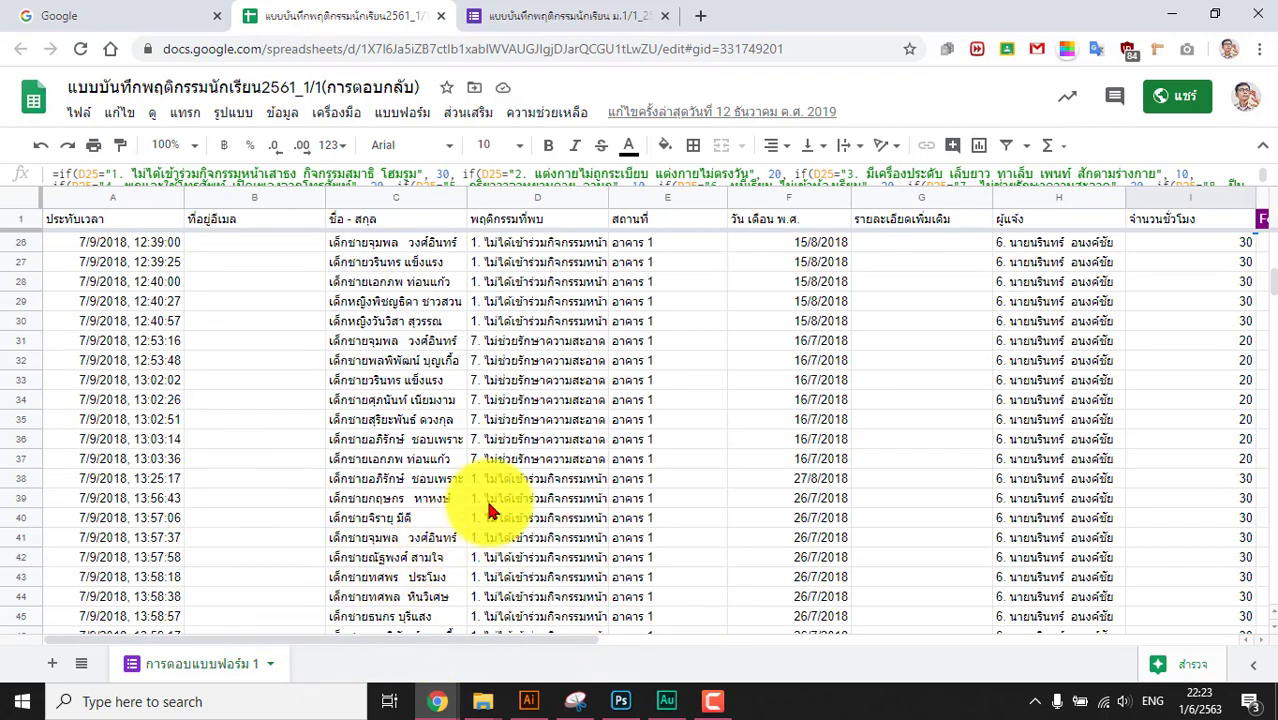
scroll(445, 445, up, 2)
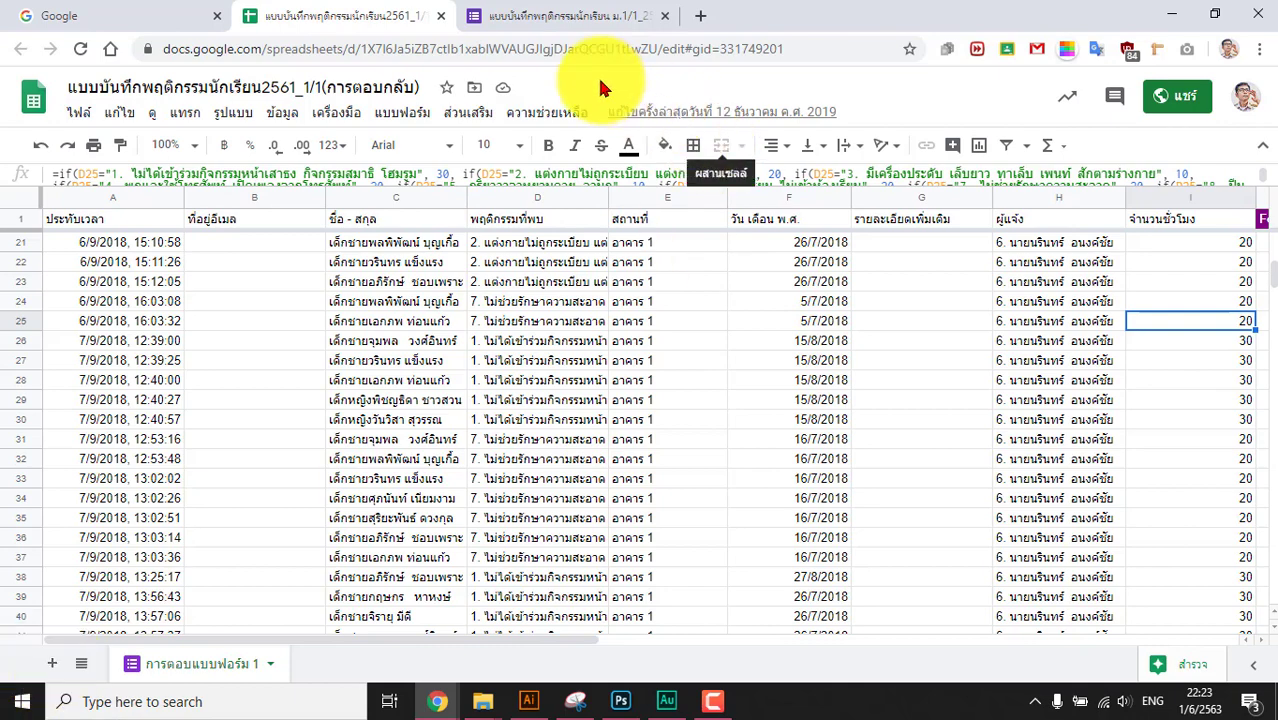
click(702, 15)
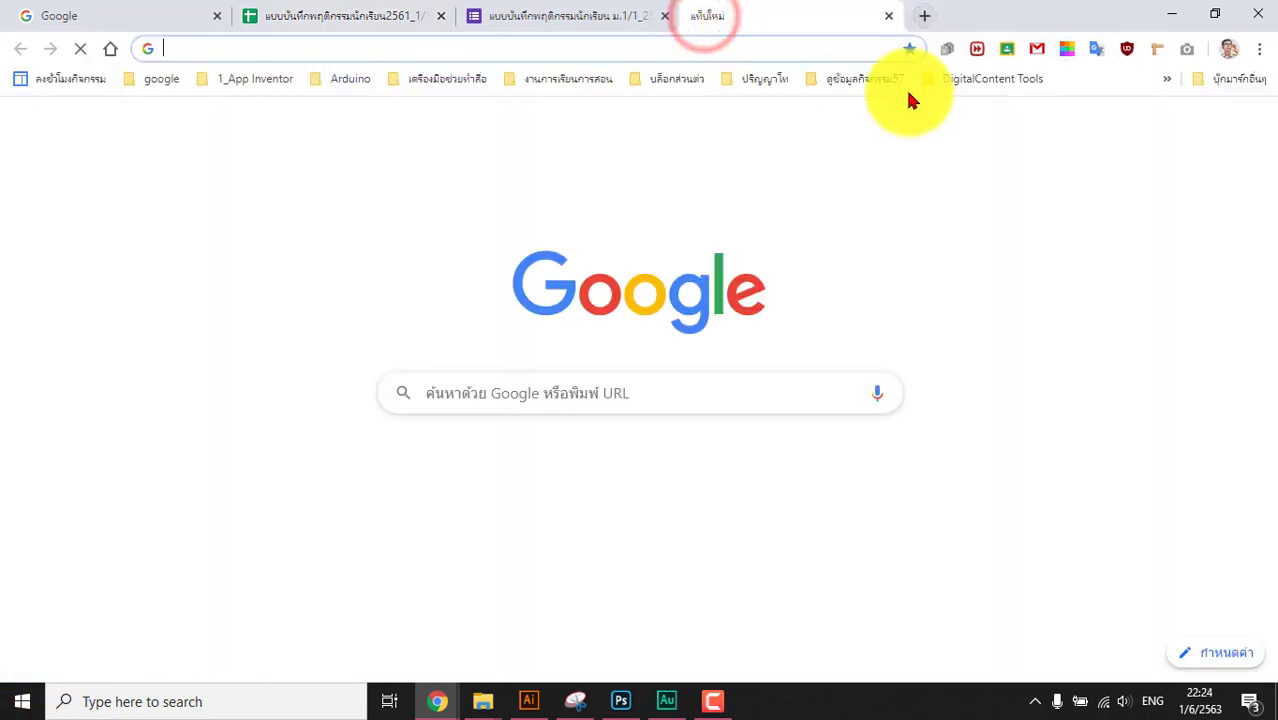
click(348, 14)
Check cells B27 and C24, leave the title unchanged, and switch to the new Google start tab
click(320, 362)
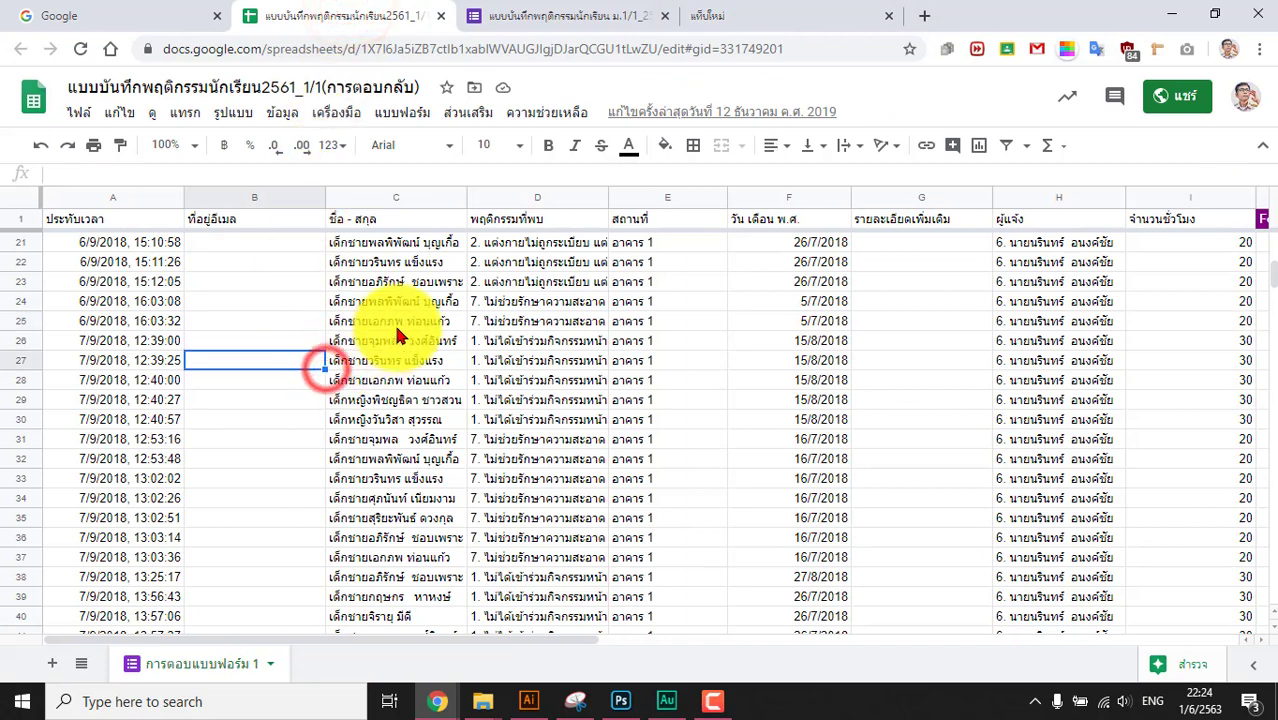
click(418, 318)
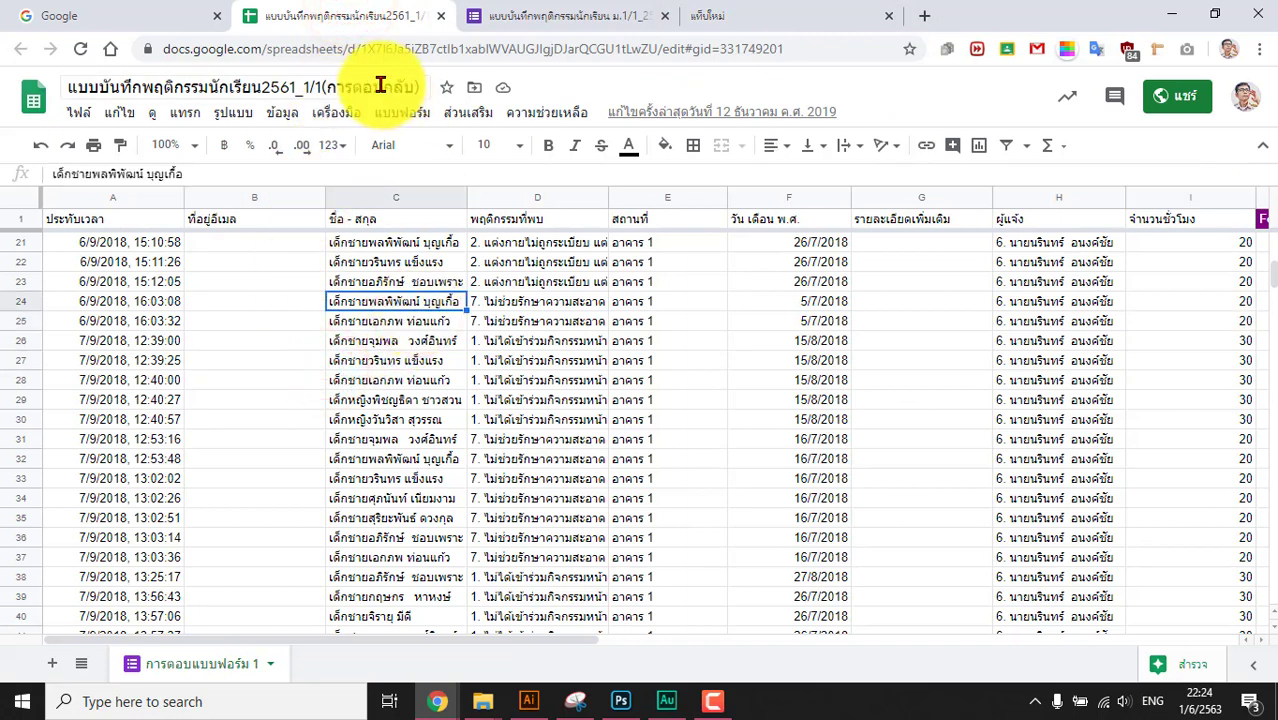
click(360, 87)
drag(302, 87, 420, 87)
click(451, 341)
click(727, 14)
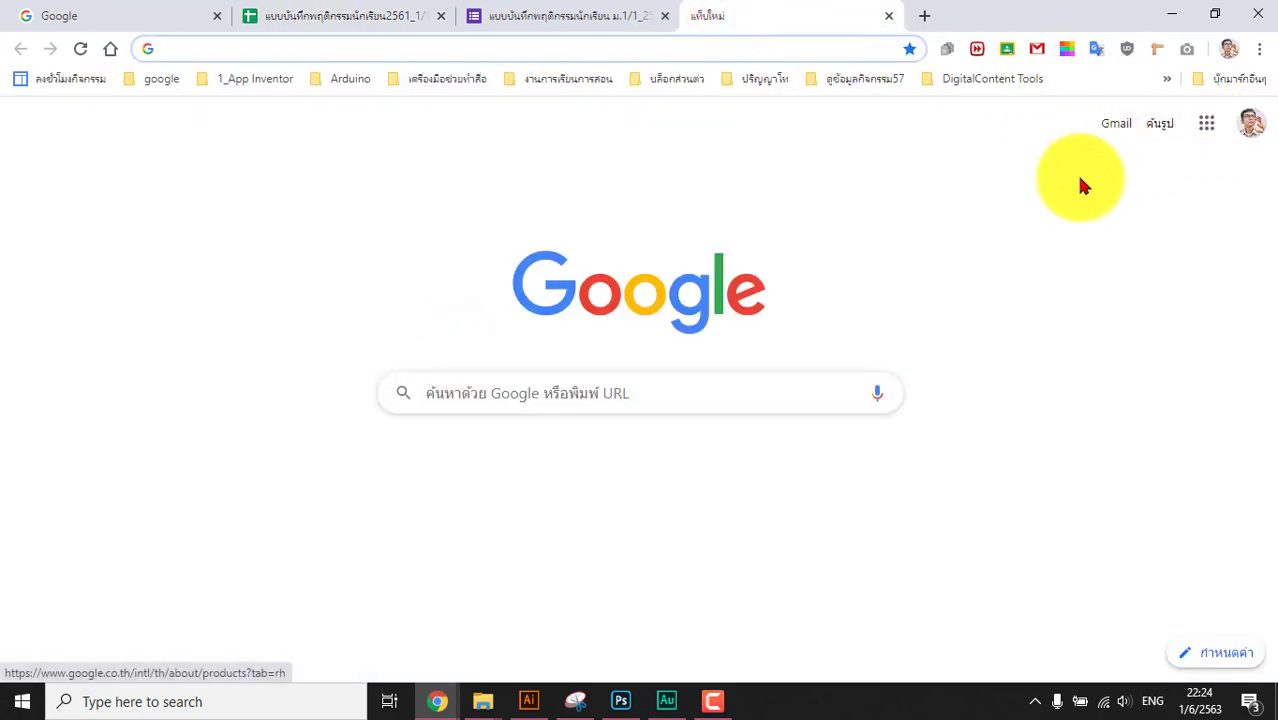
Open Google Drive from the Google apps grid on the start page
click(1204, 124)
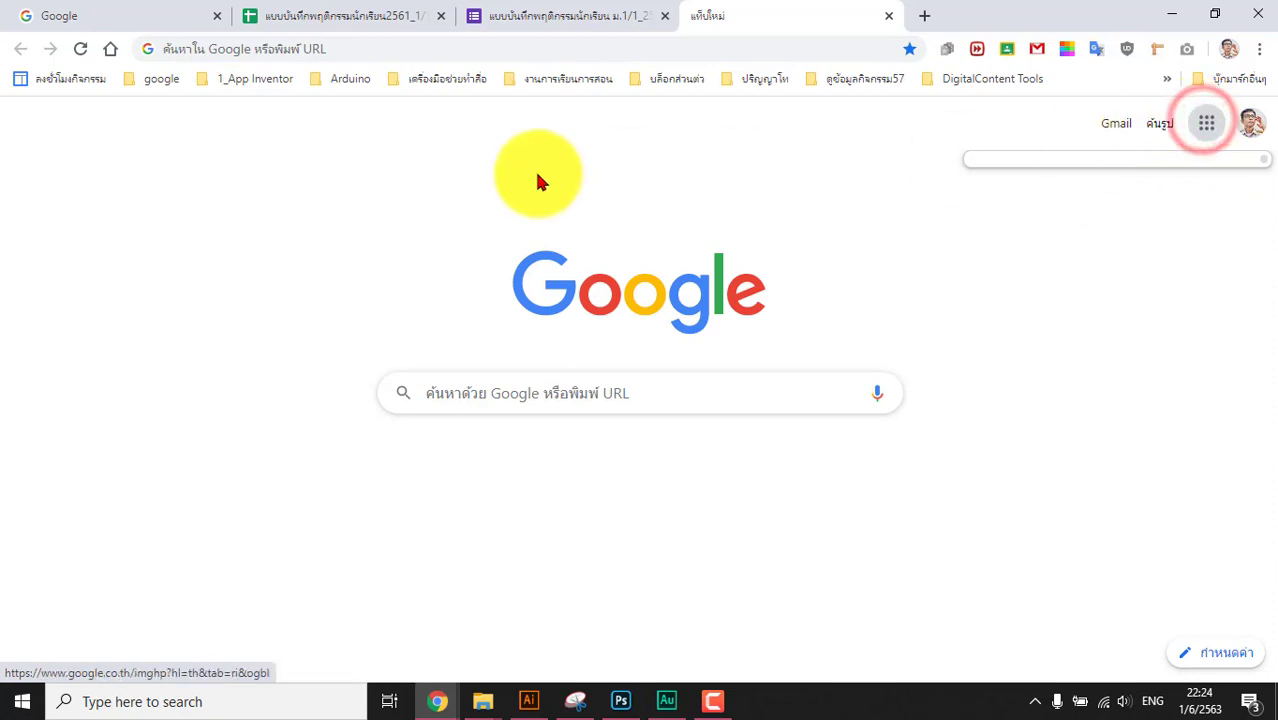
click(265, 167)
click(1205, 122)
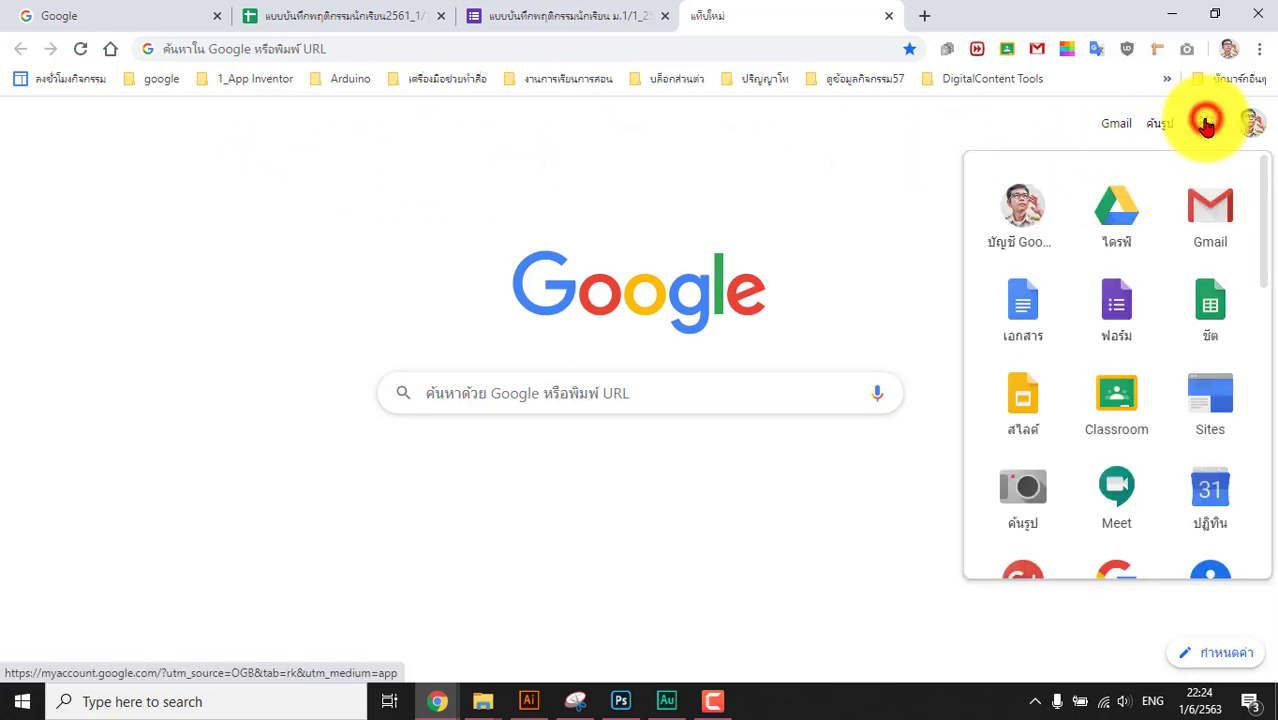
click(1120, 222)
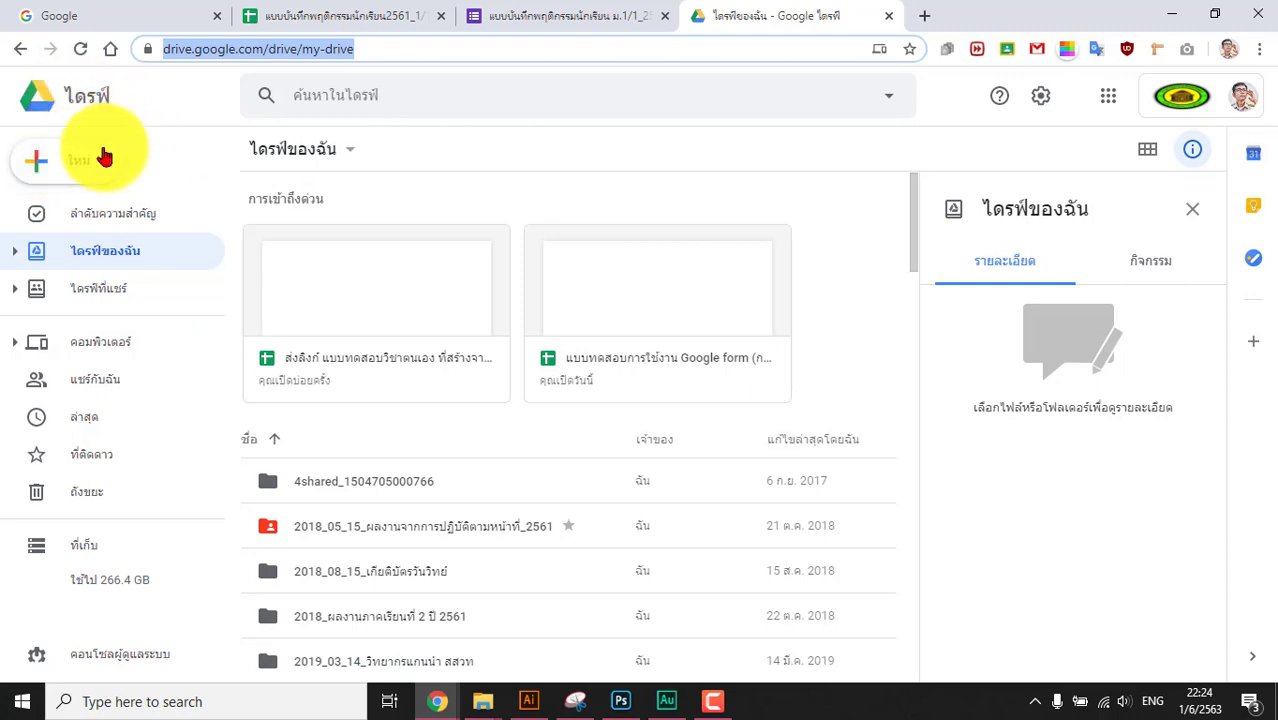
Create the My Drive folder 'คะแนนพฤติกรรมนักเรียน' via New > Folder and open it
click(68, 160)
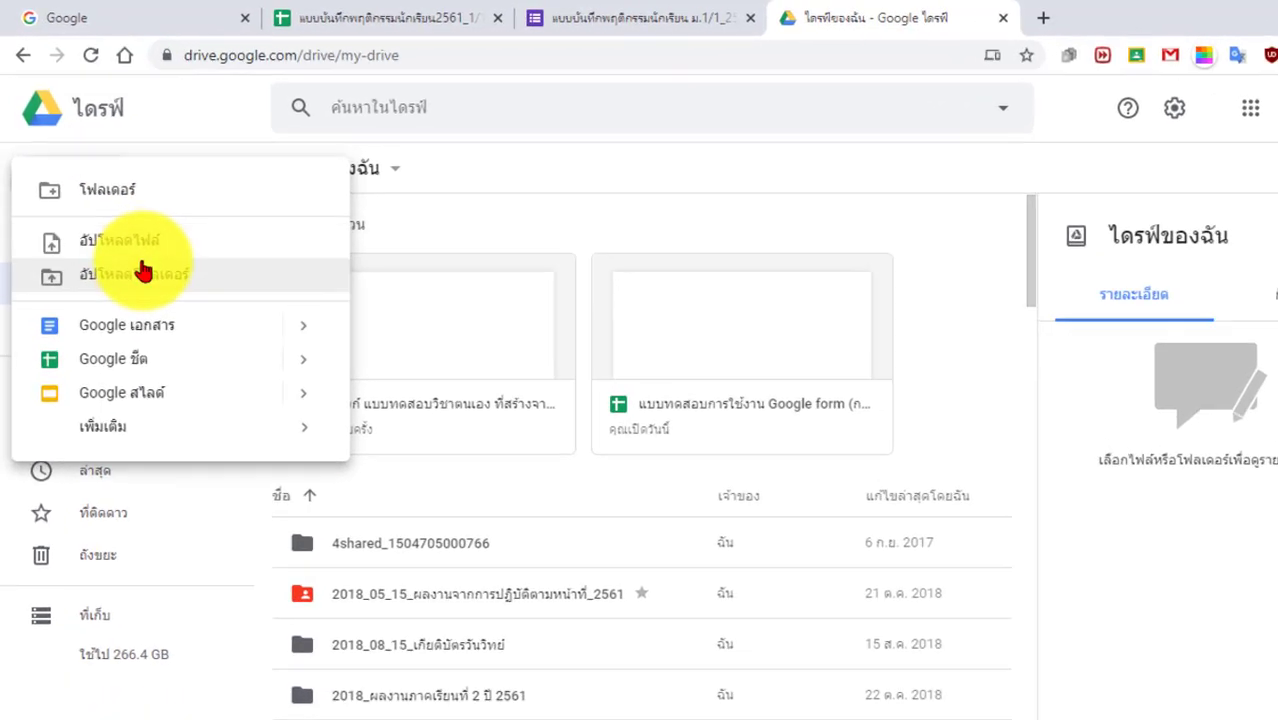
click(108, 170)
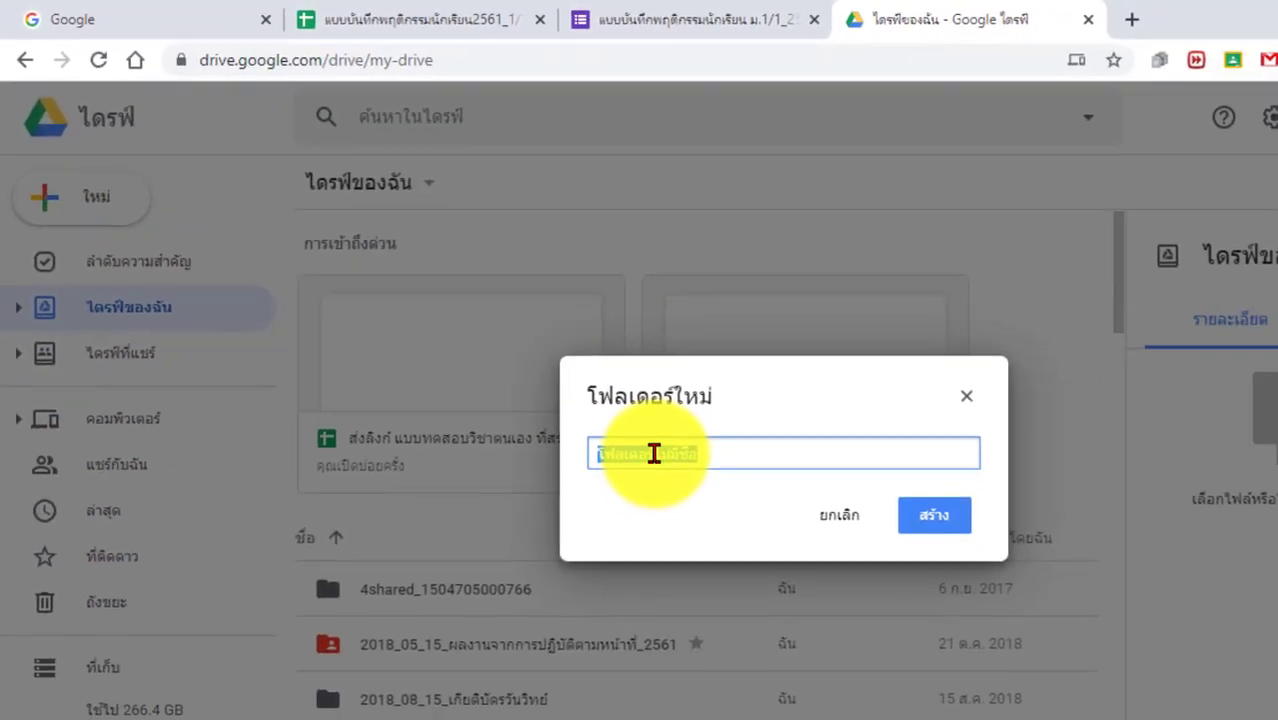
text(8t)
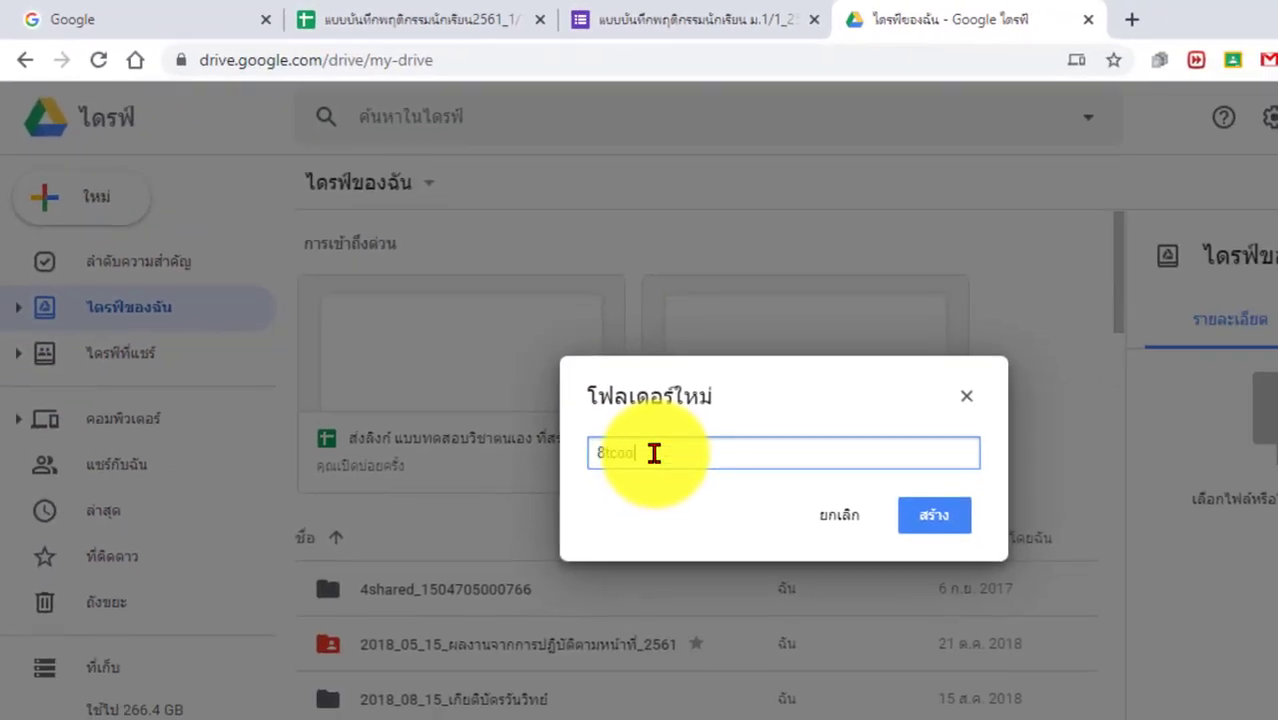
key(BackSpace)
text(คะแนนพฤติกรรมนักเรียน)
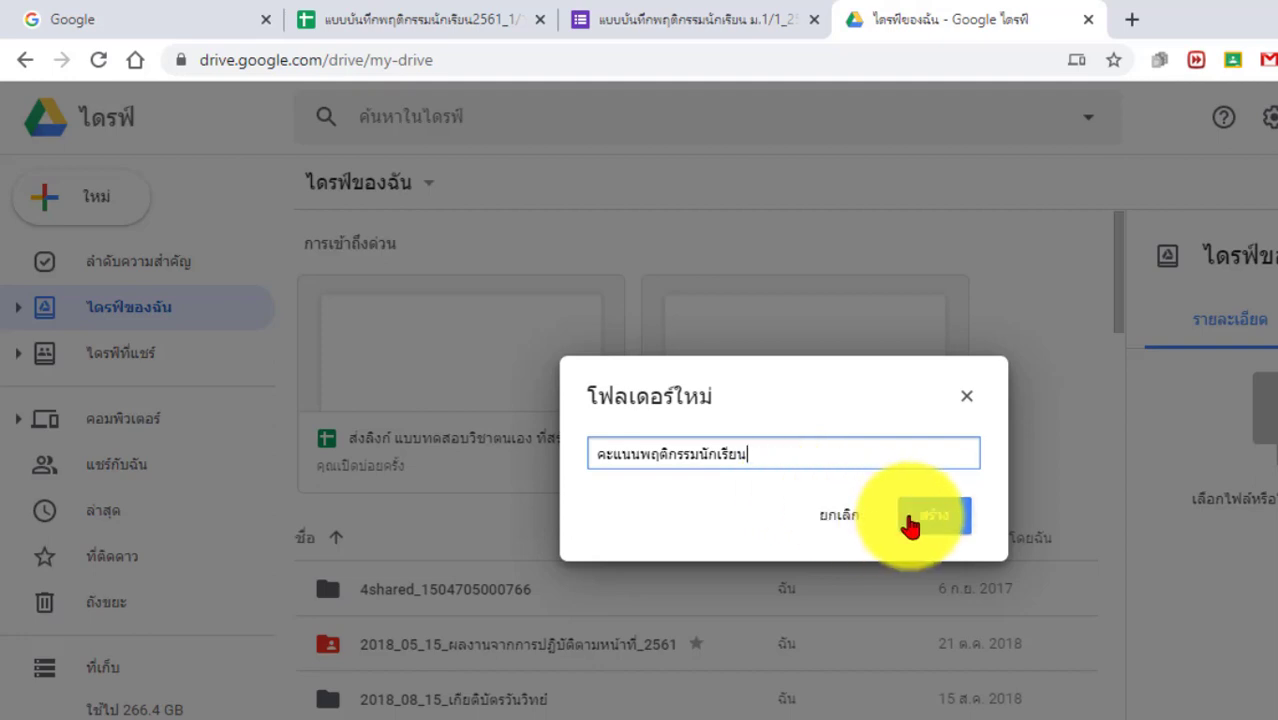
click(912, 522)
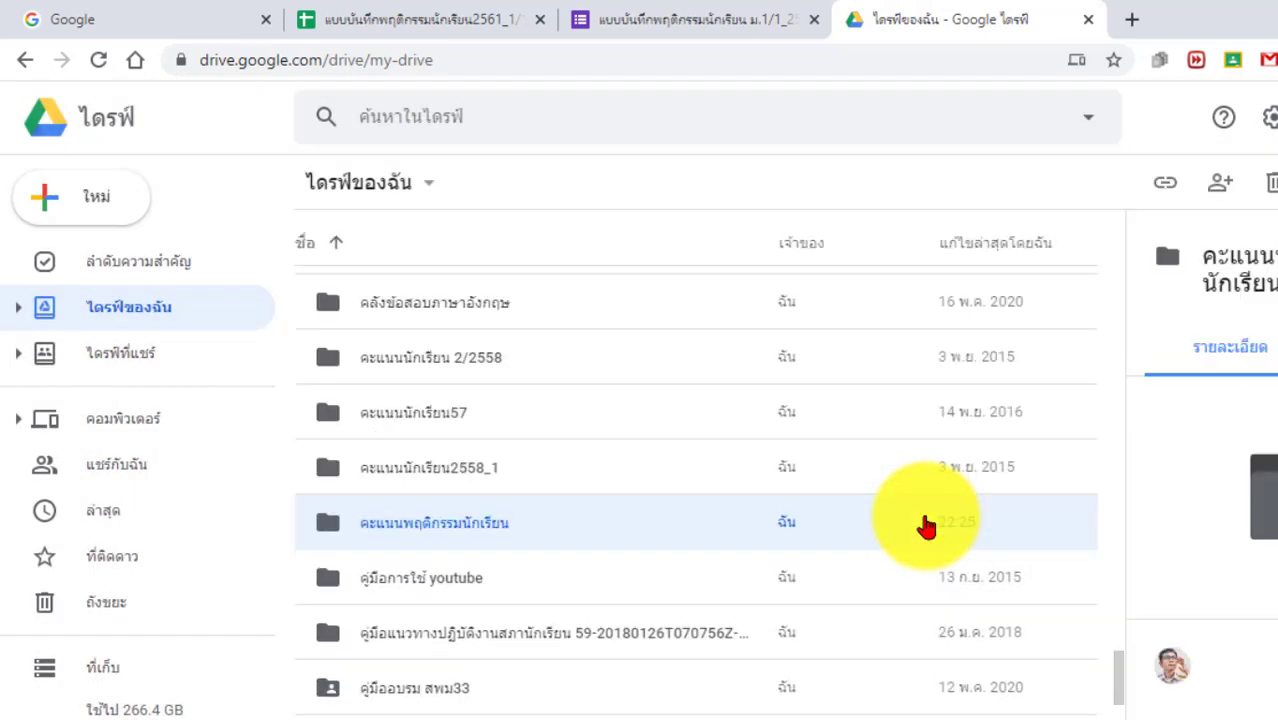
double_click(476, 522)
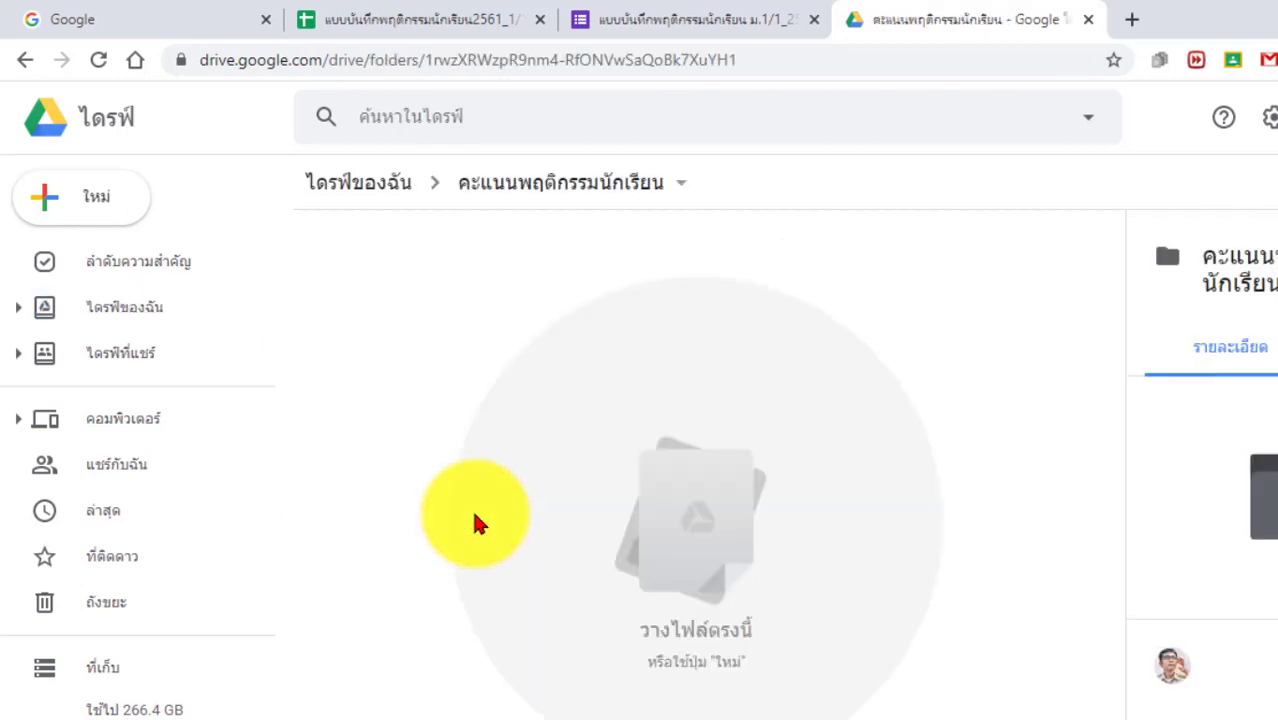
Create and open subfolder 'ม1/1 2563', then add a blank Google Sheets spreadsheet inside
right_click(488, 362)
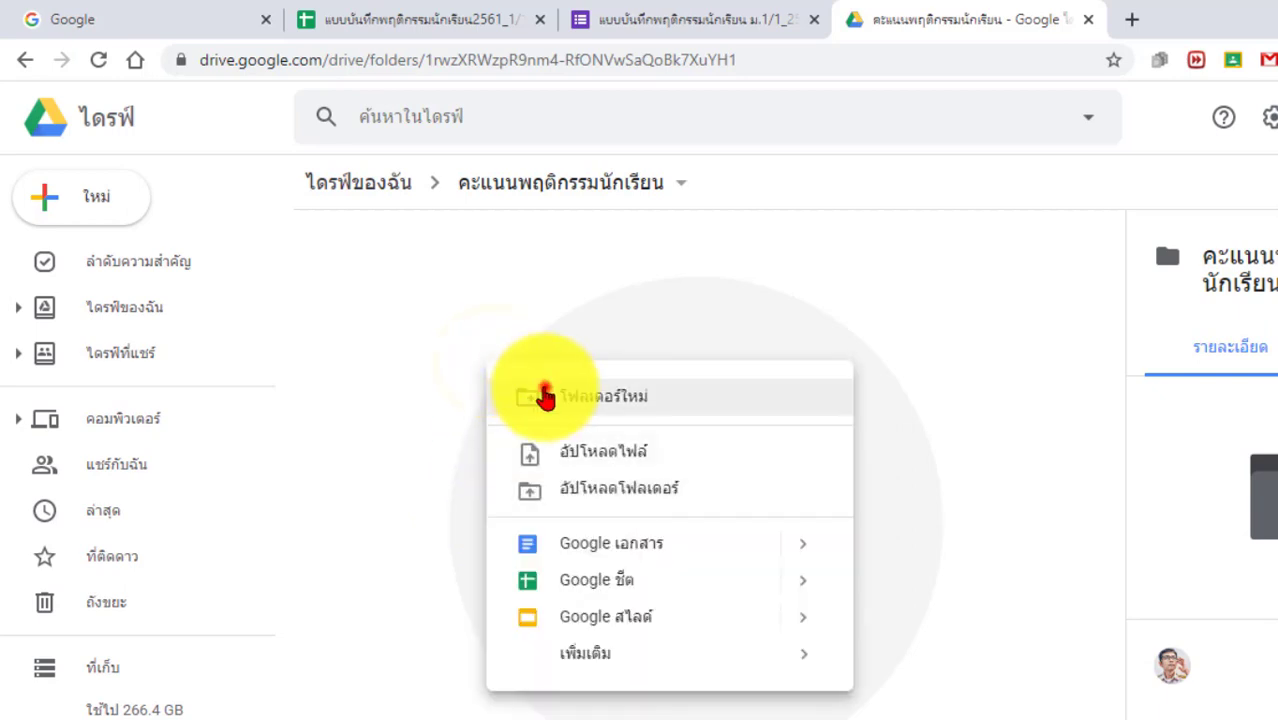
click(545, 398)
text(ม)
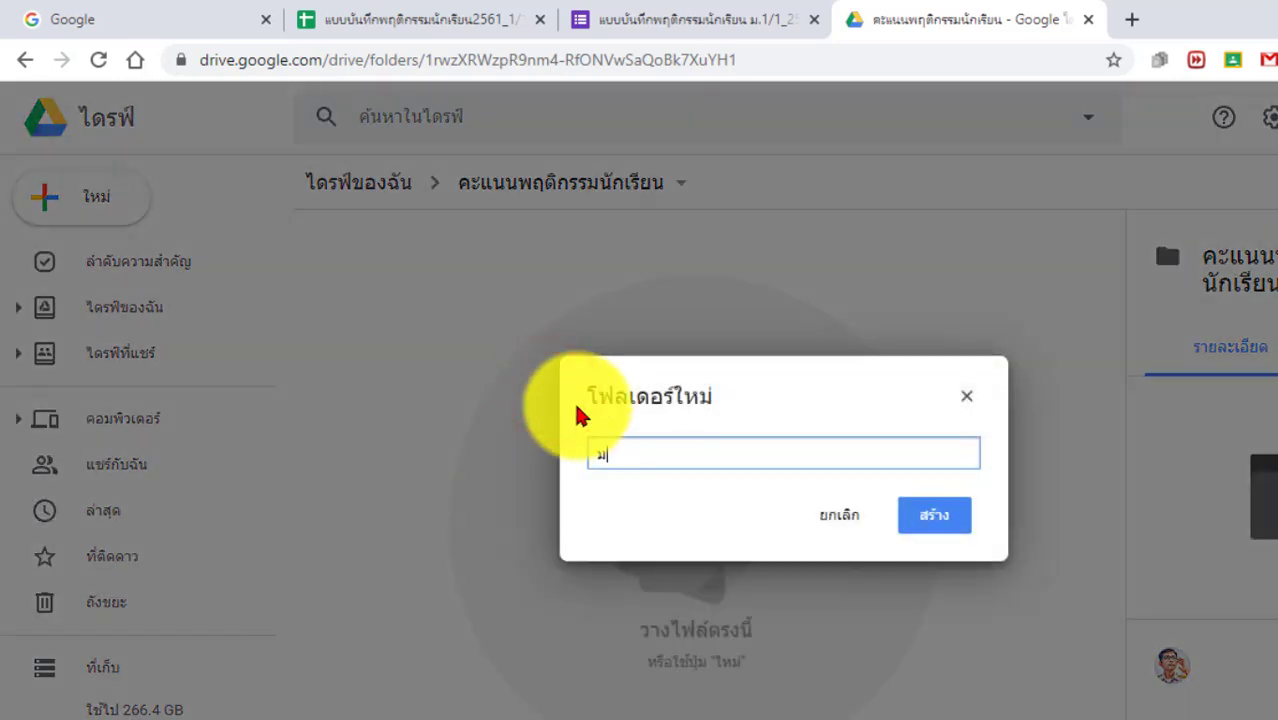
text(1/1 256)
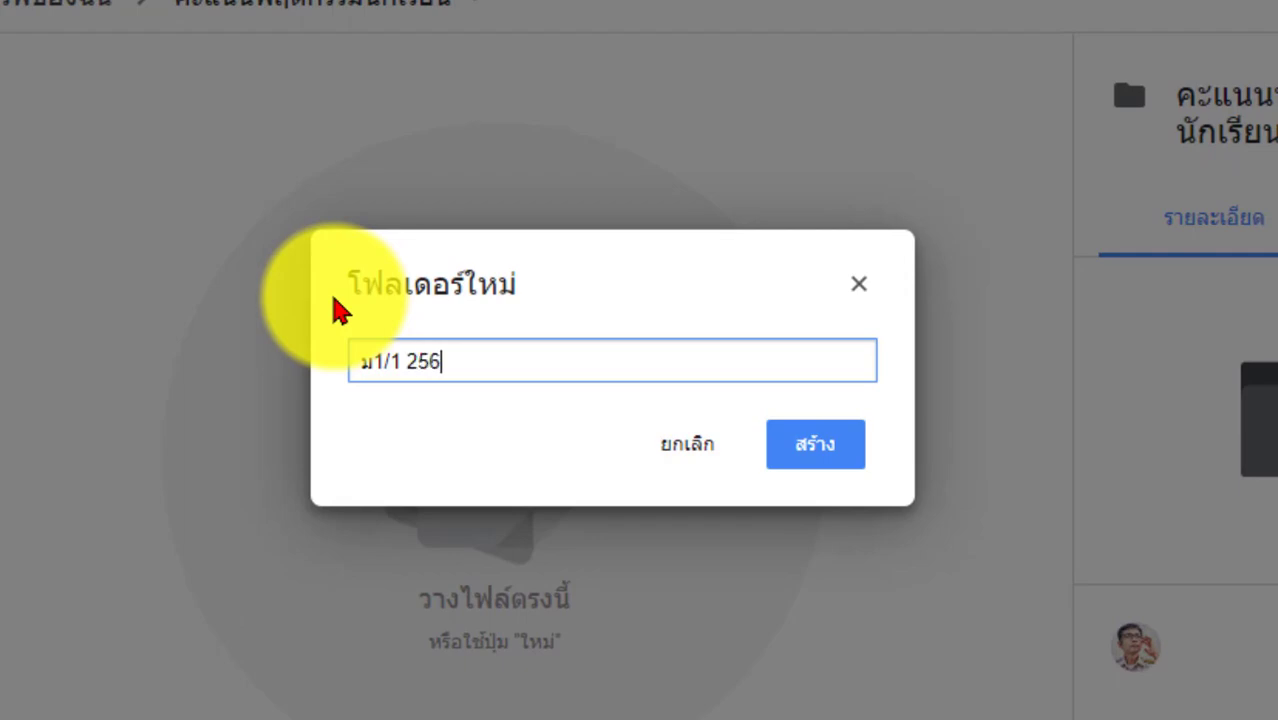
text(3)
key(Return)
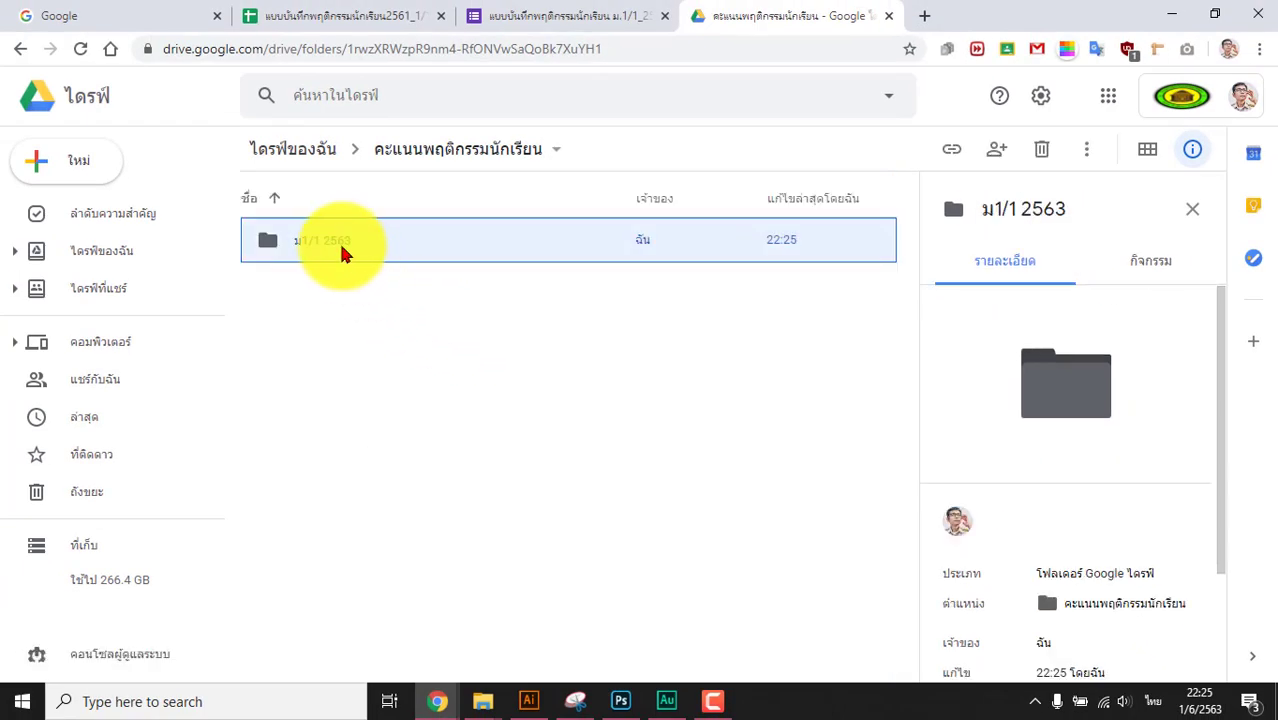
click(339, 243)
double_click(339, 243)
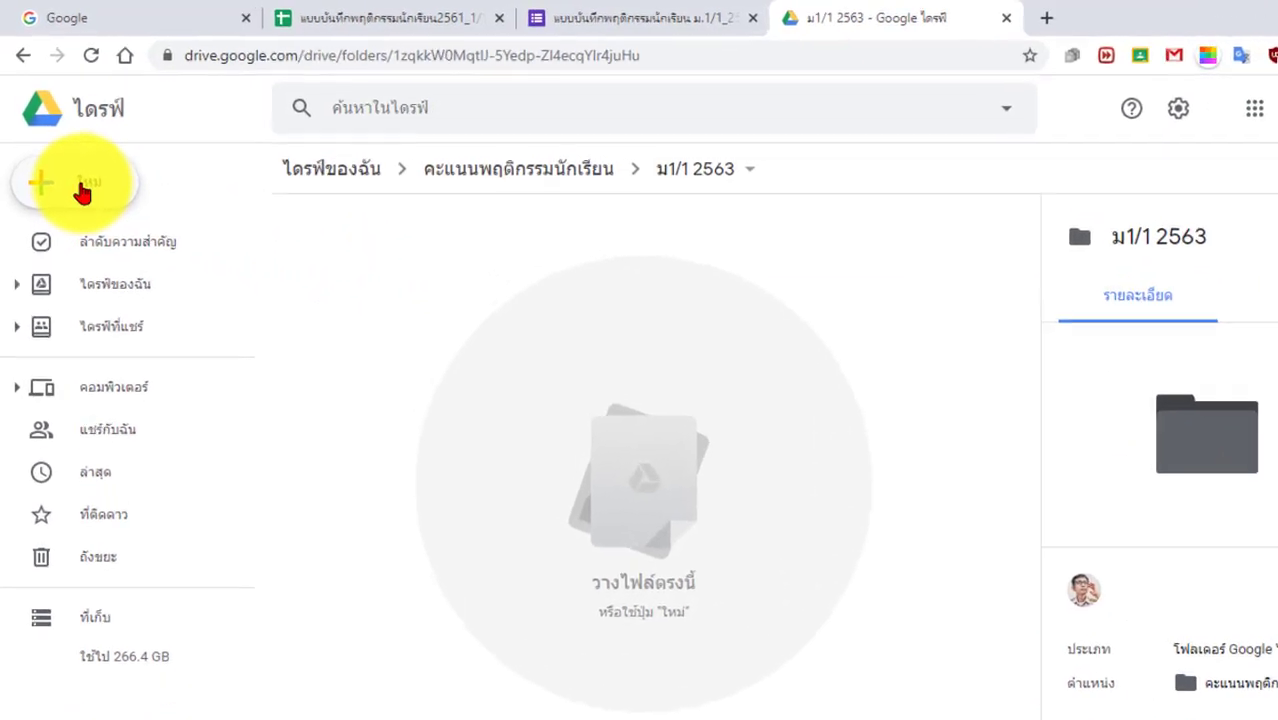
click(76, 168)
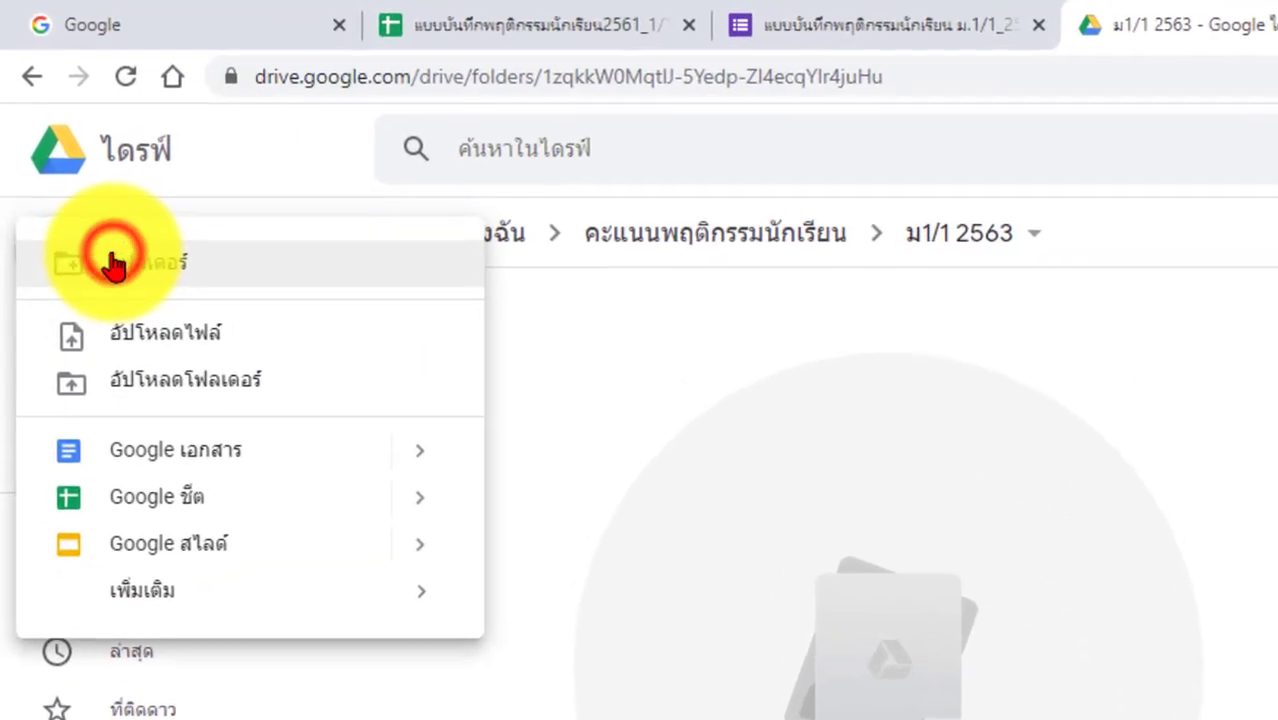
click(175, 506)
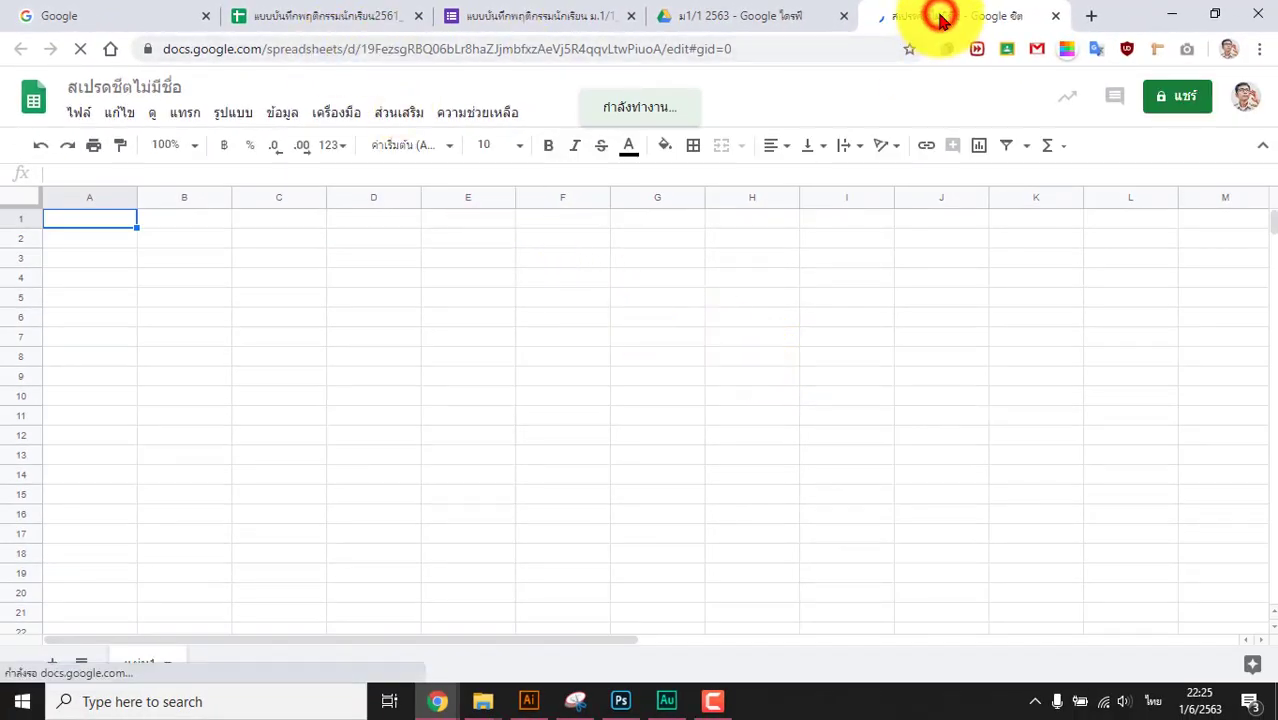
click(337, 15)
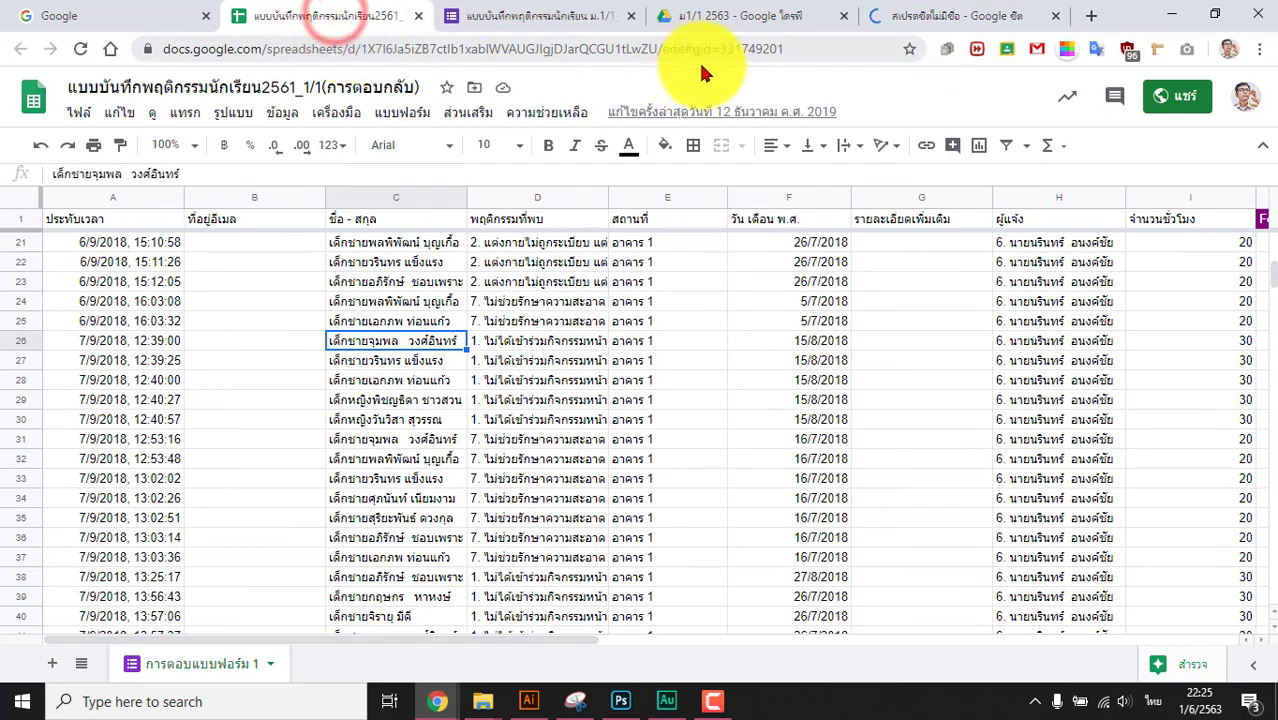
click(1177, 97)
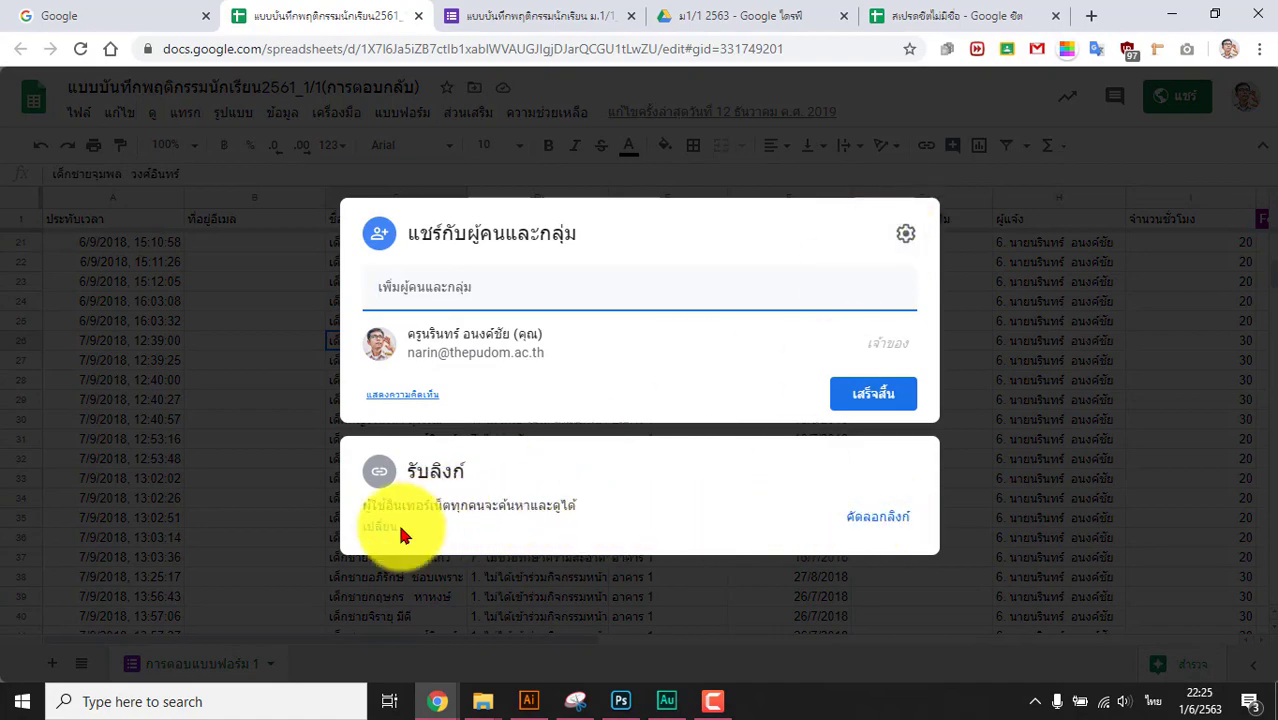
click(1047, 405)
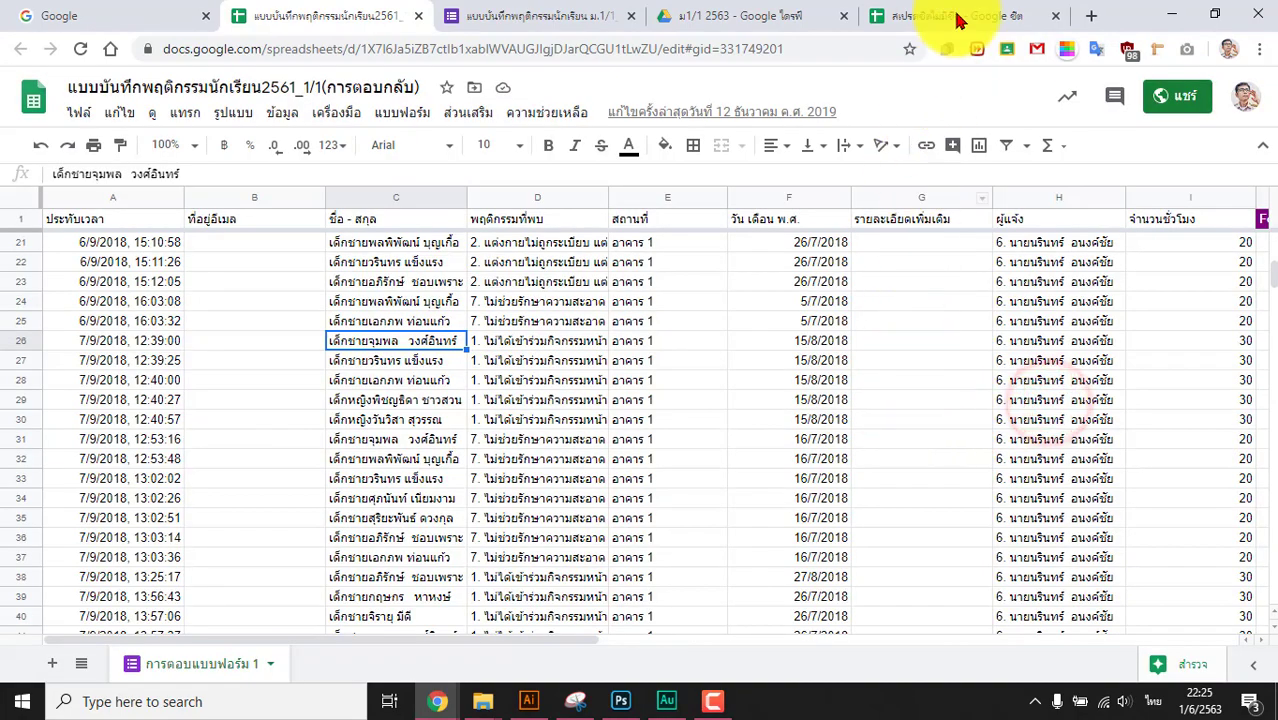
click(956, 17)
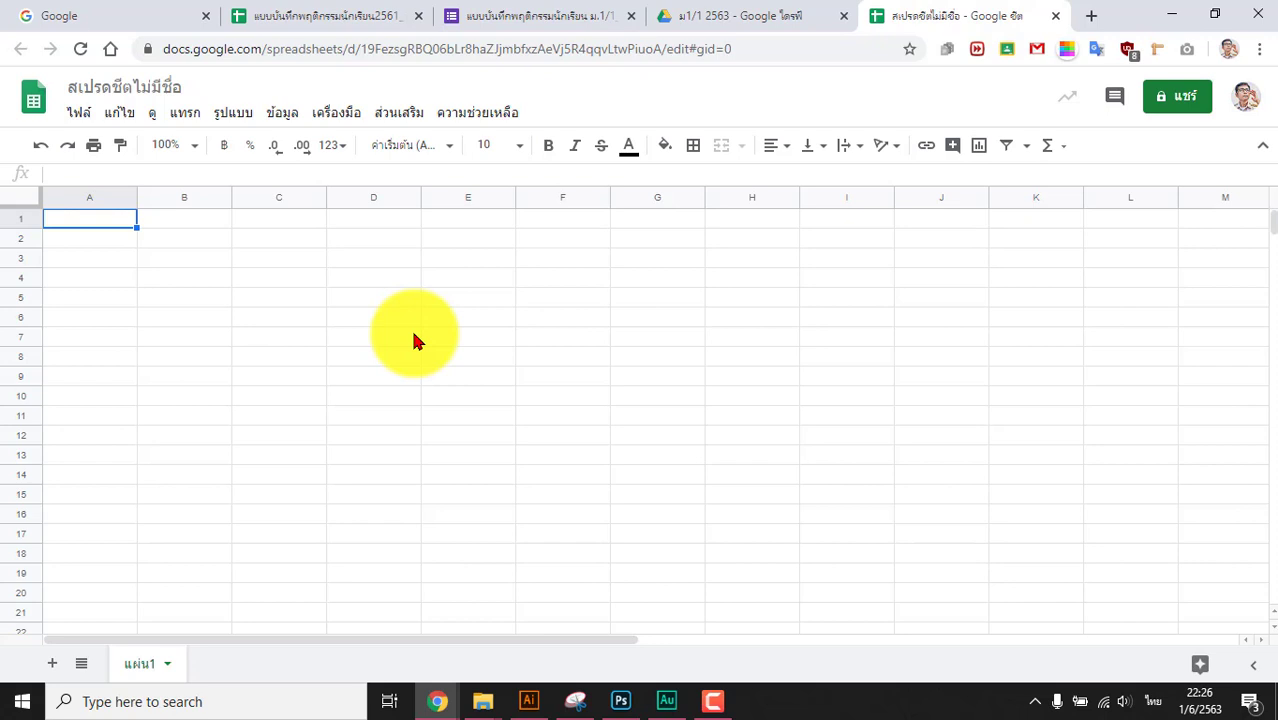
click(355, 15)
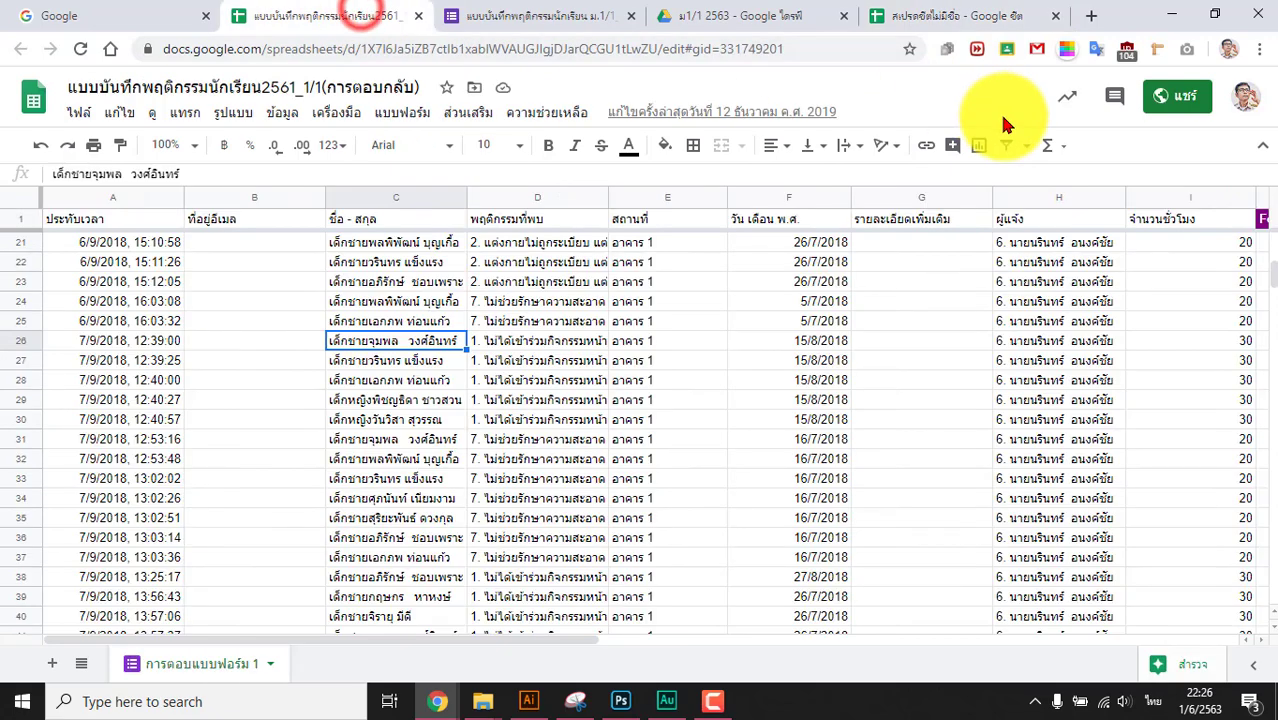
click(1173, 100)
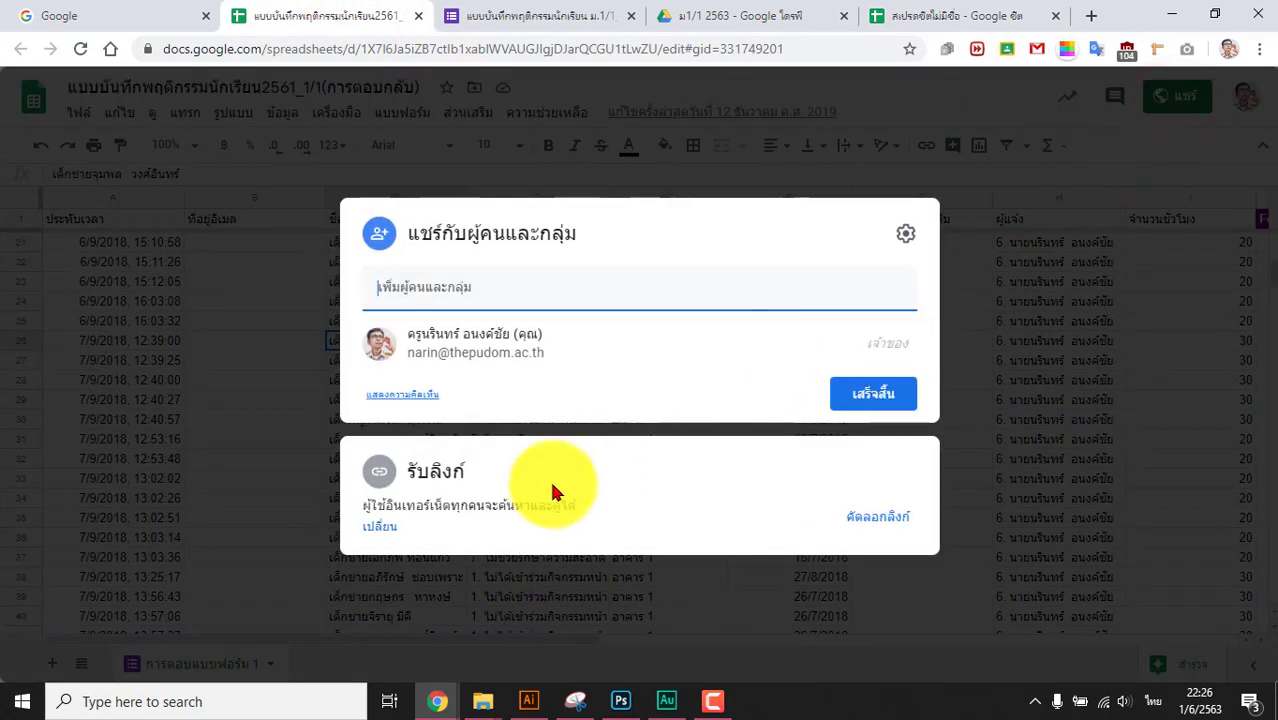
click(368, 472)
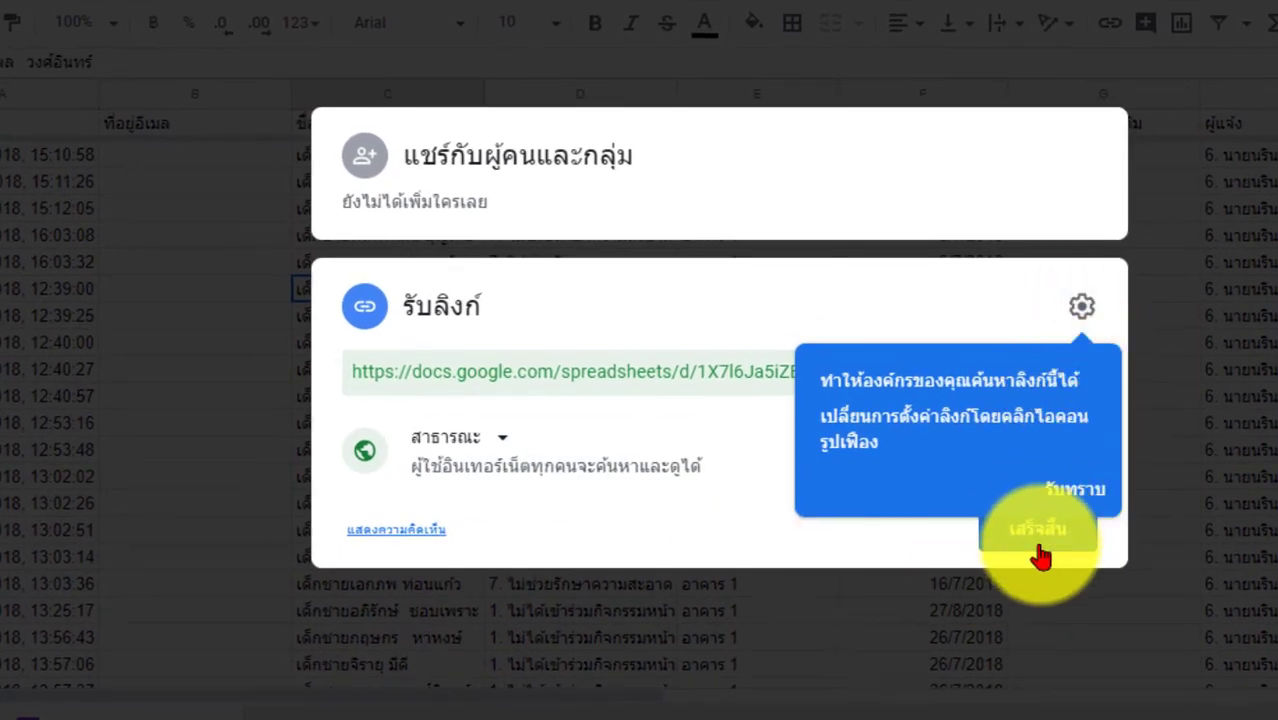
click(818, 540)
click(1068, 487)
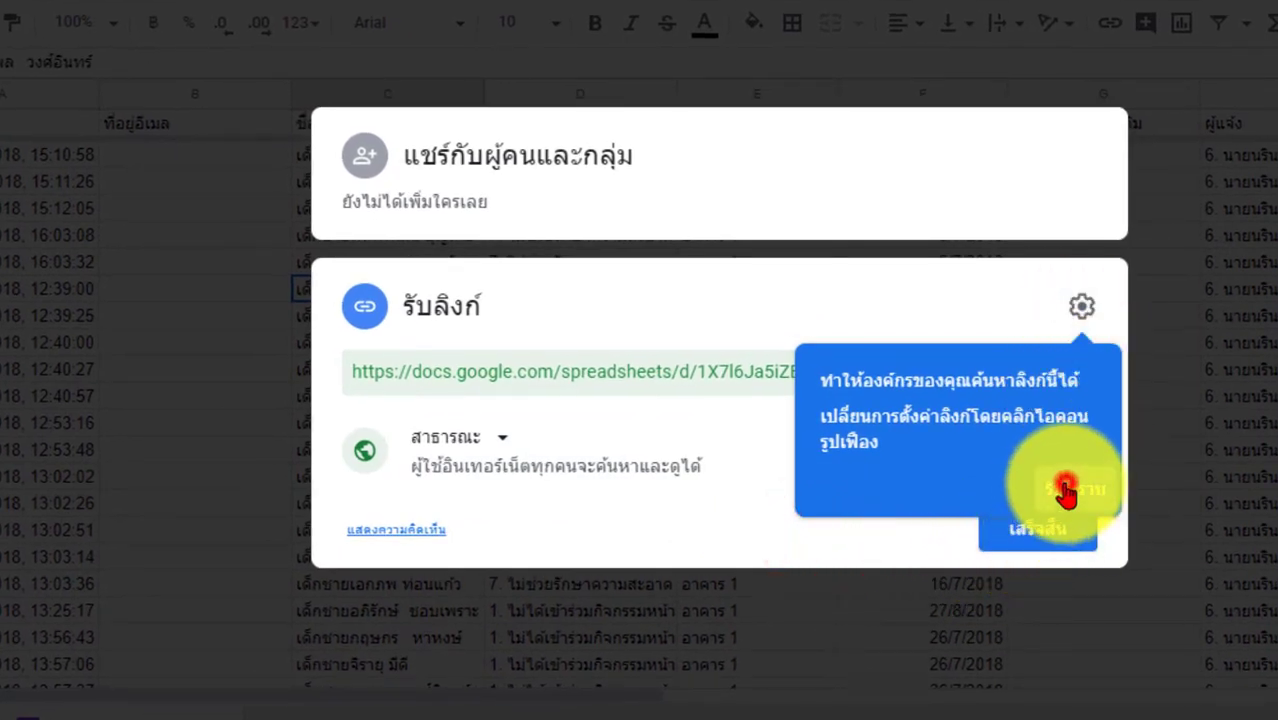
click(1035, 537)
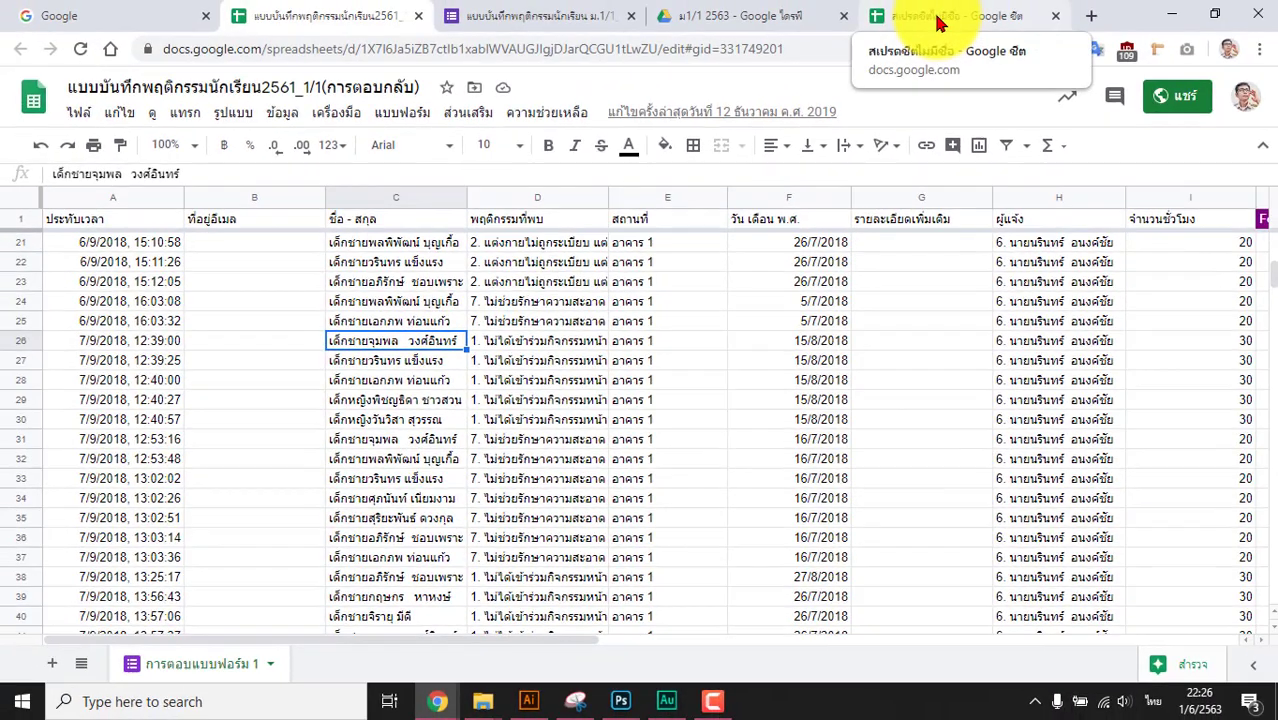
click(941, 18)
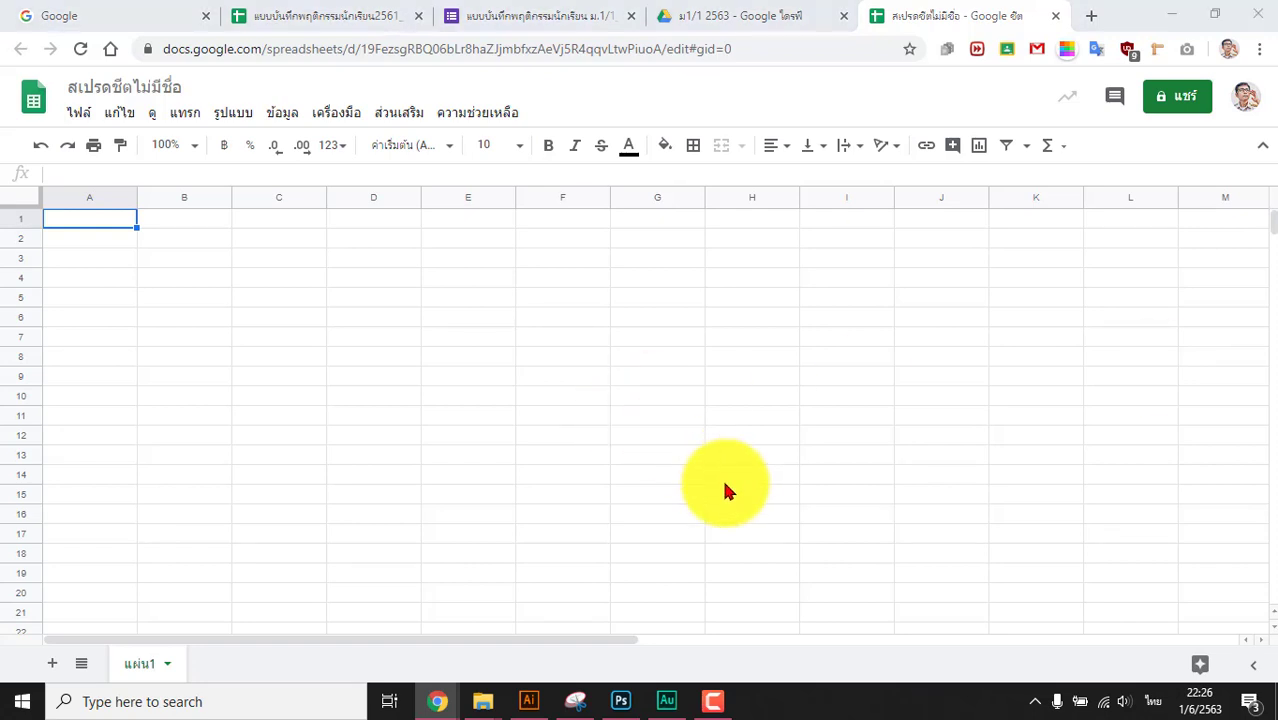
Set the entire blank sheet's text size to 12
click(164, 317)
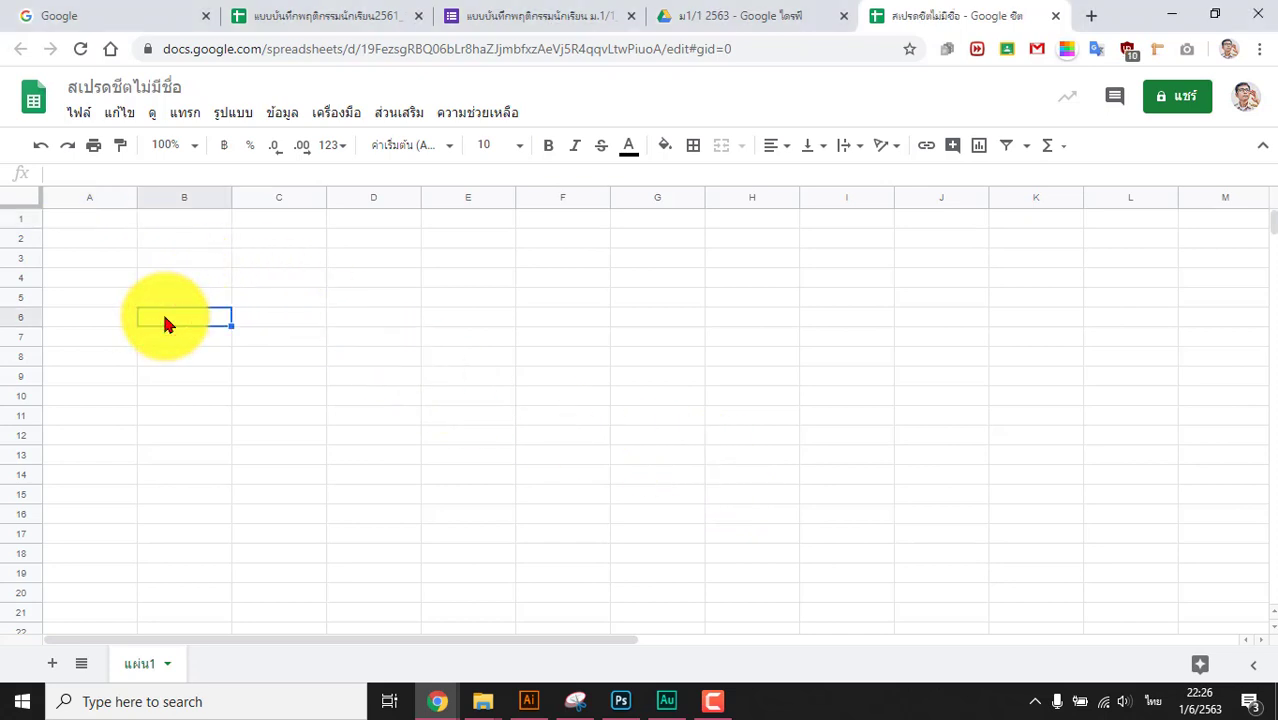
click(80, 236)
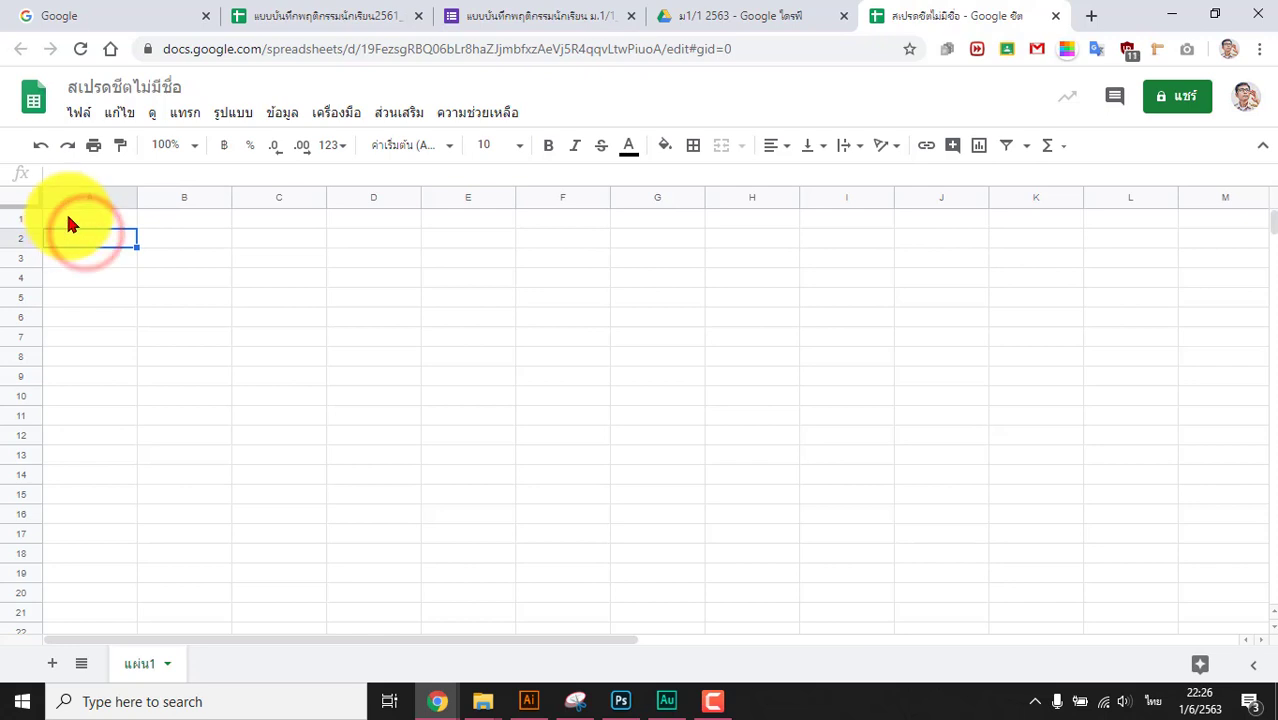
click(68, 215)
click(74, 238)
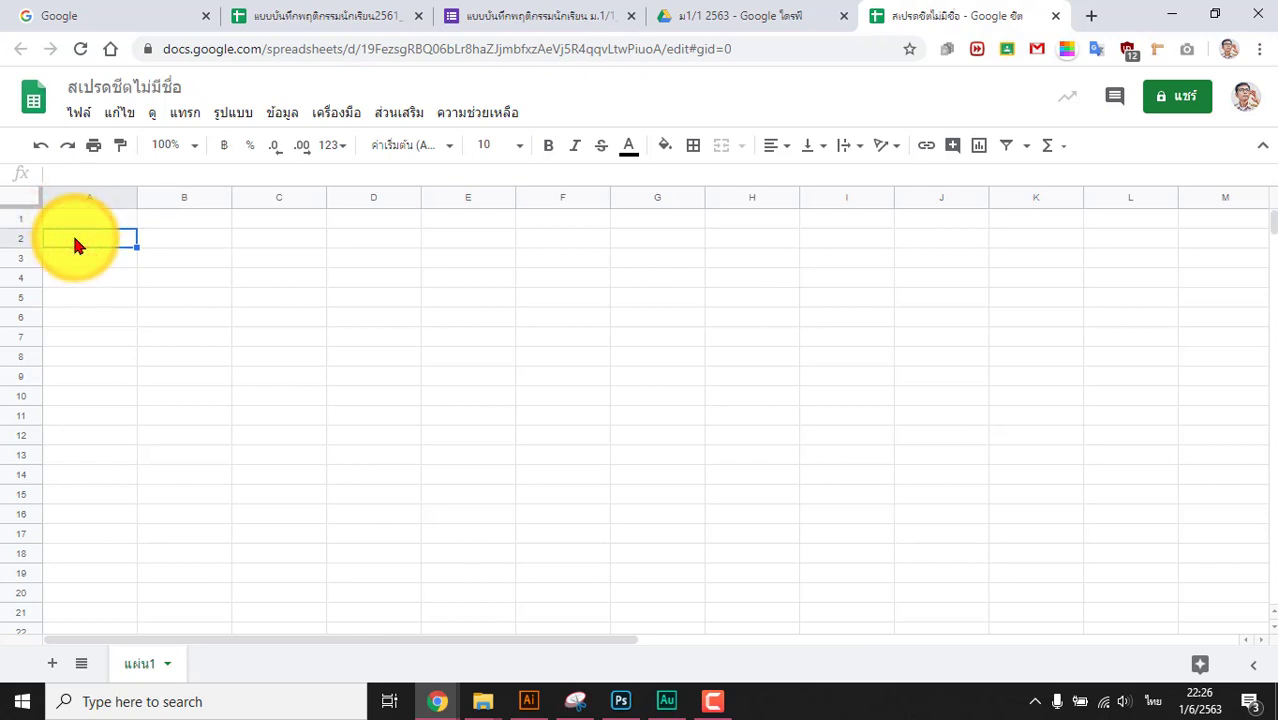
click(16, 195)
click(520, 146)
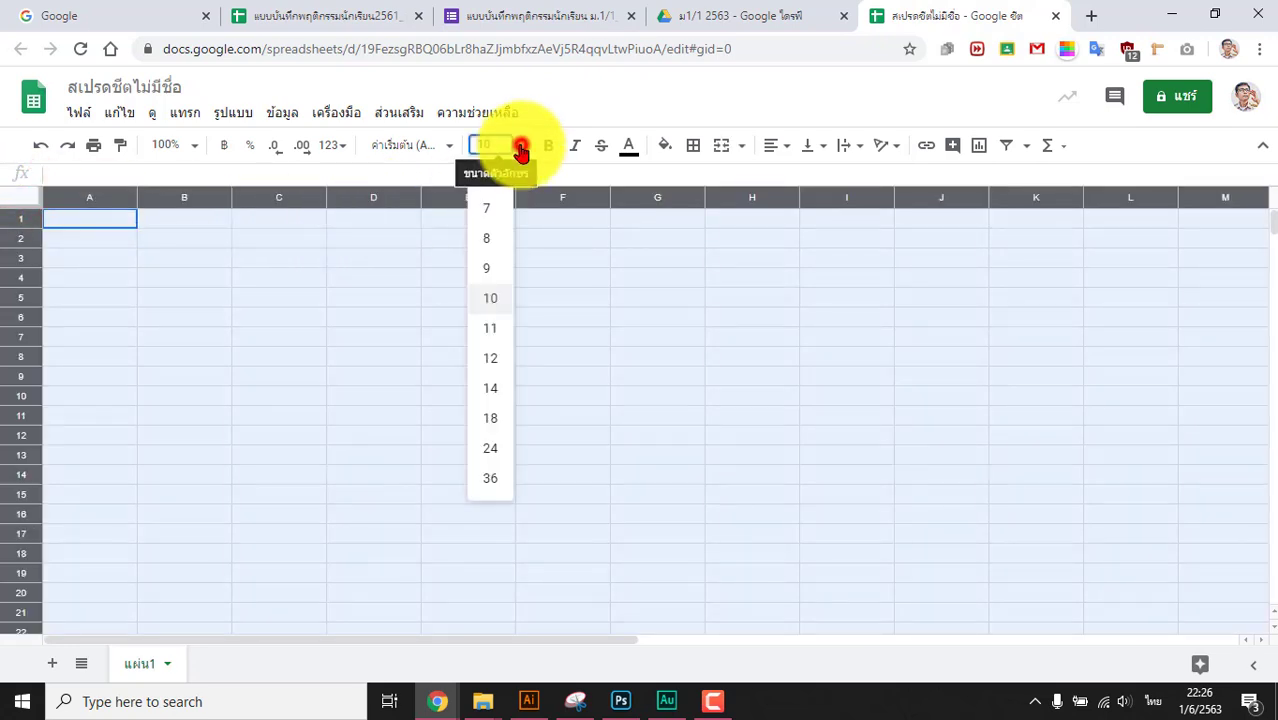
click(497, 360)
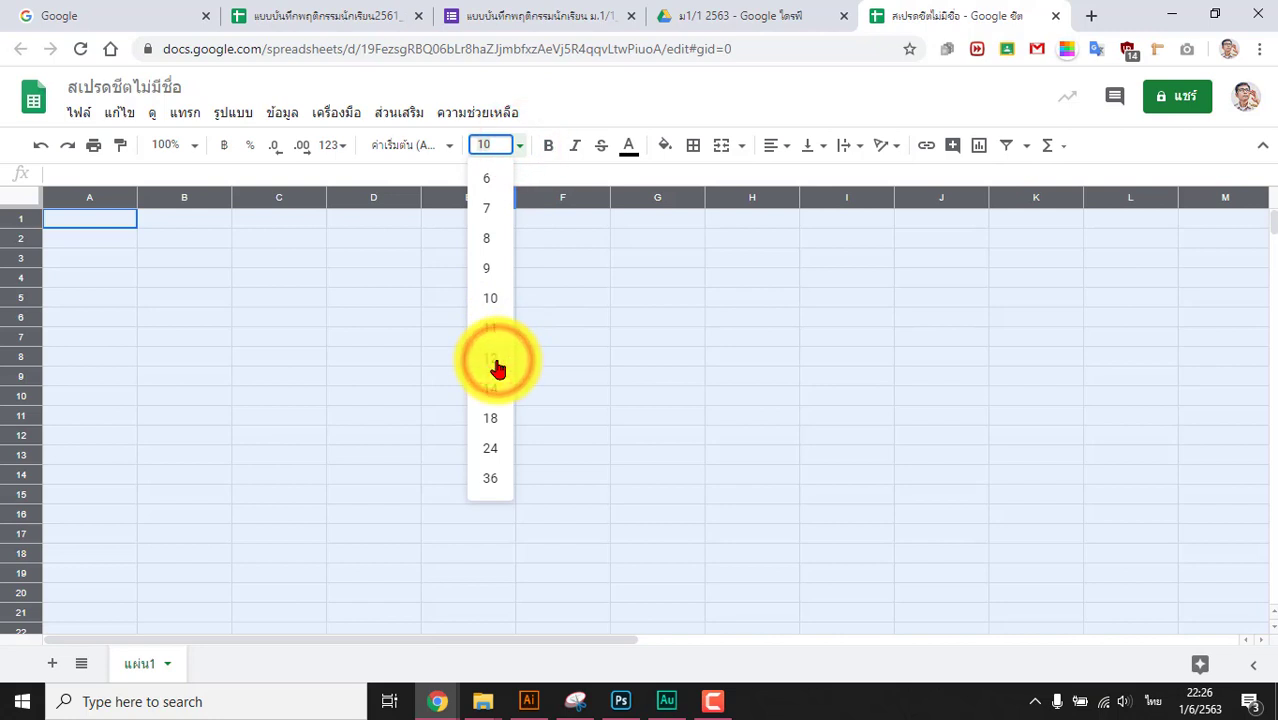
click(335, 345)
Try test entry 1222 in A1, then replace it with = to begin a formula
click(78, 204)
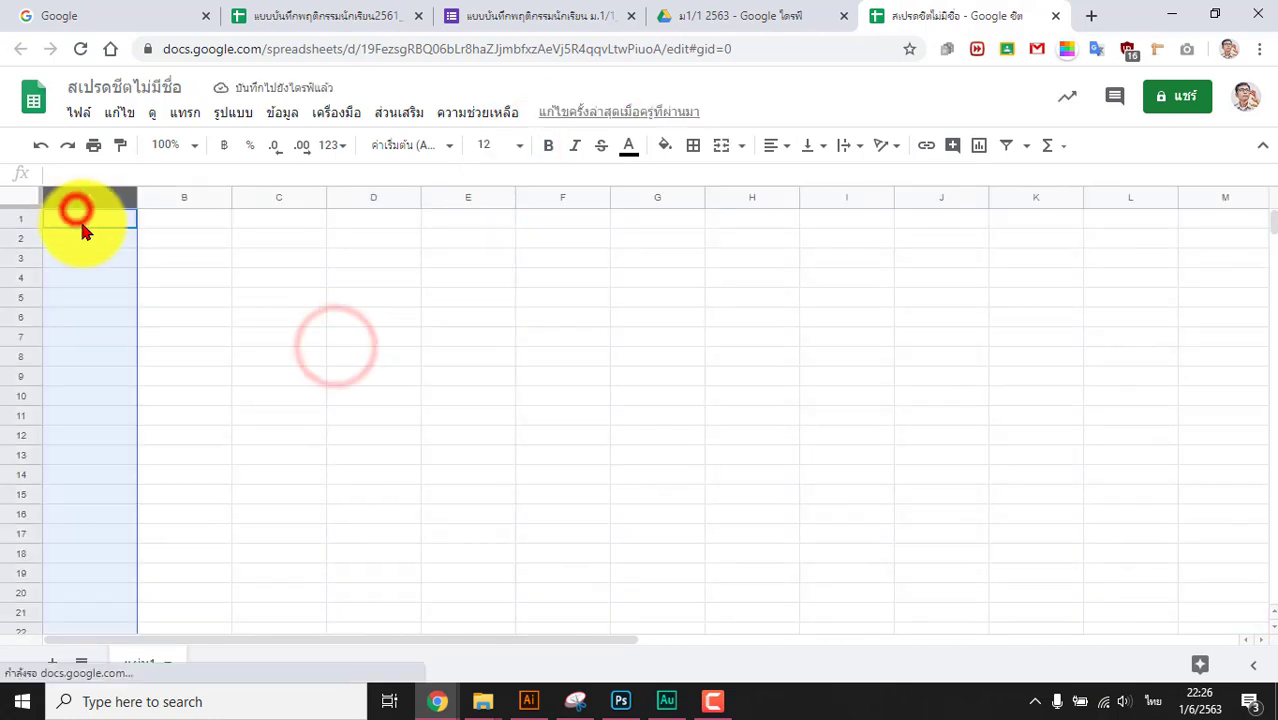
text(122)
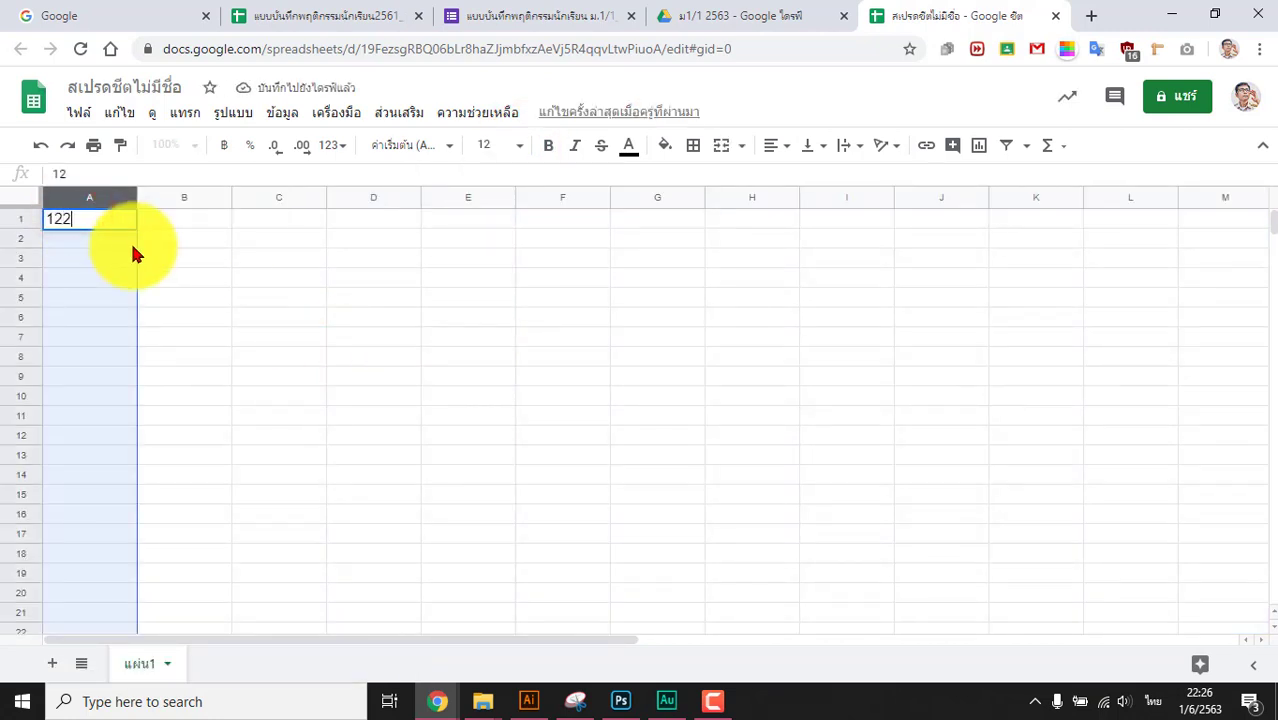
text(2)
click(172, 282)
click(105, 223)
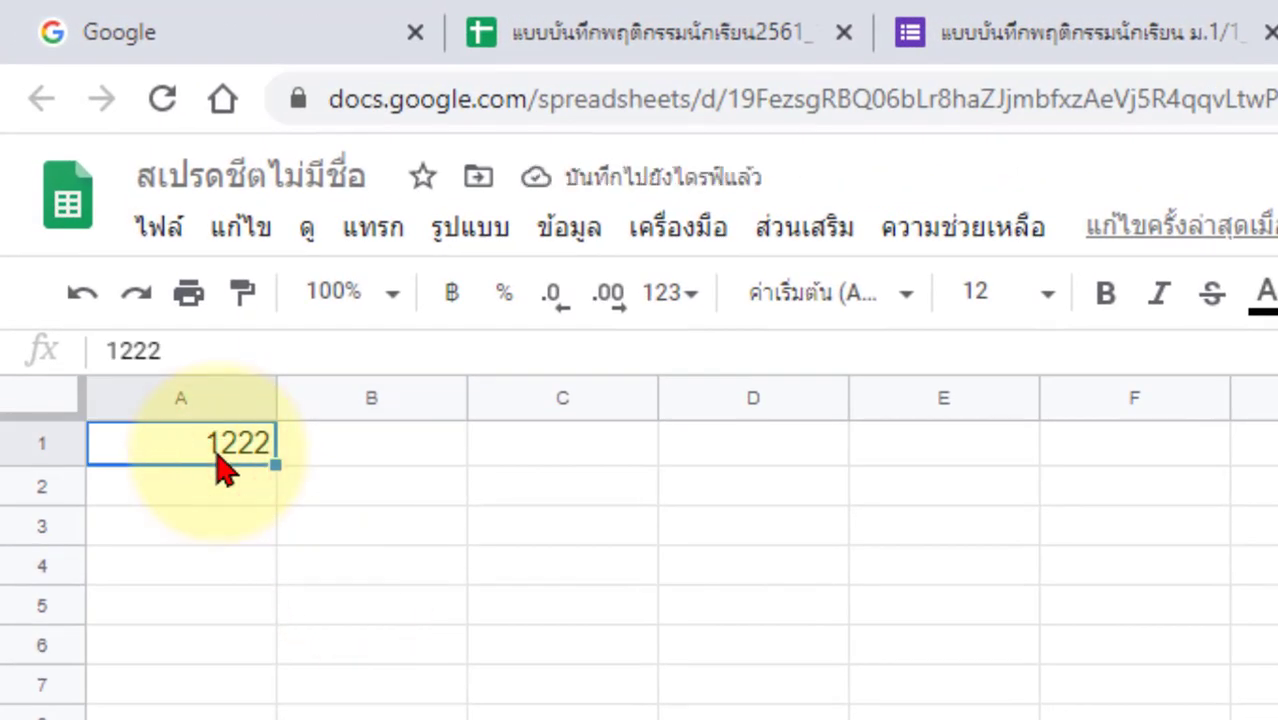
text(ช)
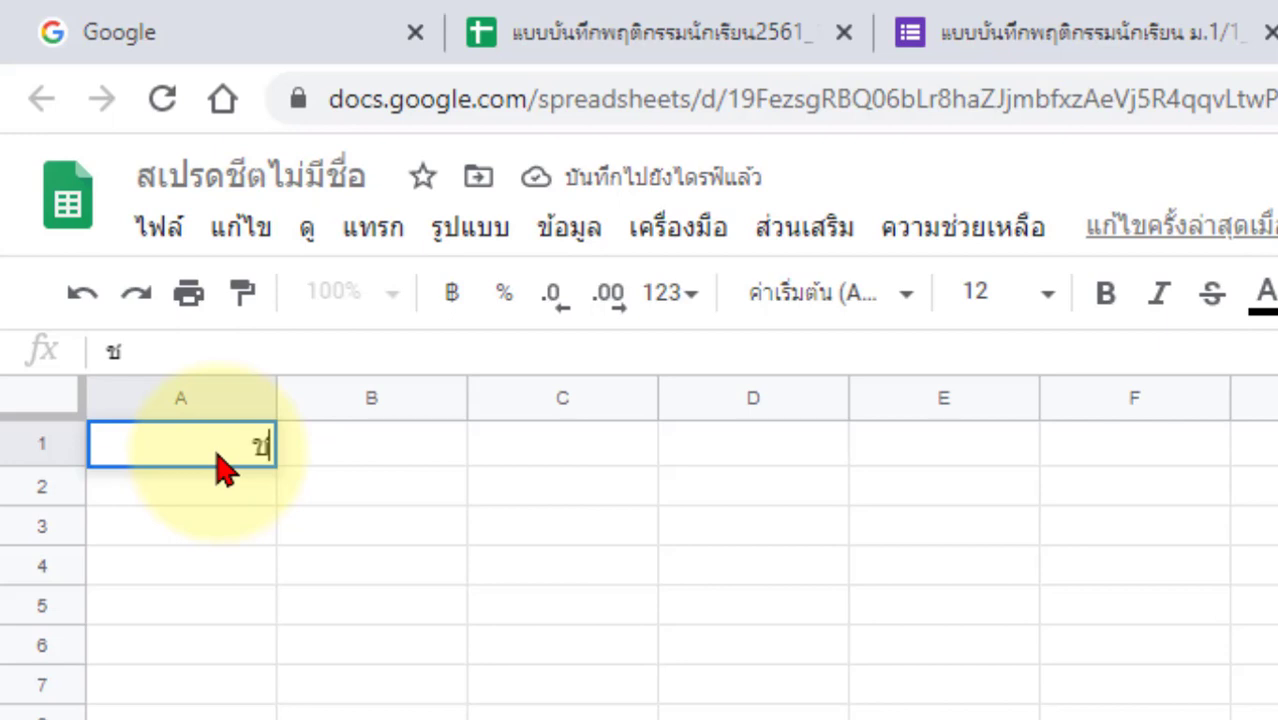
key(BackSpace)
text(=)
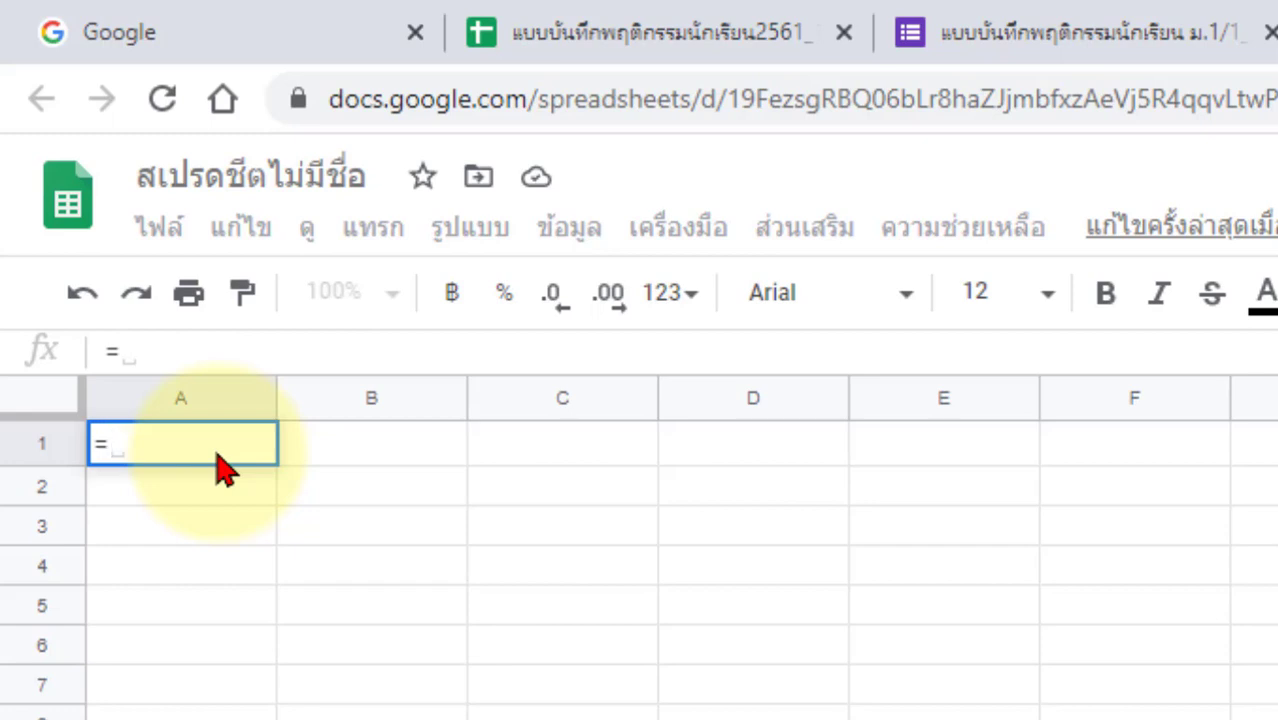
Build =UNIQUE(IMPORTRANGE( in A1 via autocomplete, then return to the form-responses spreadsheet
text(u)
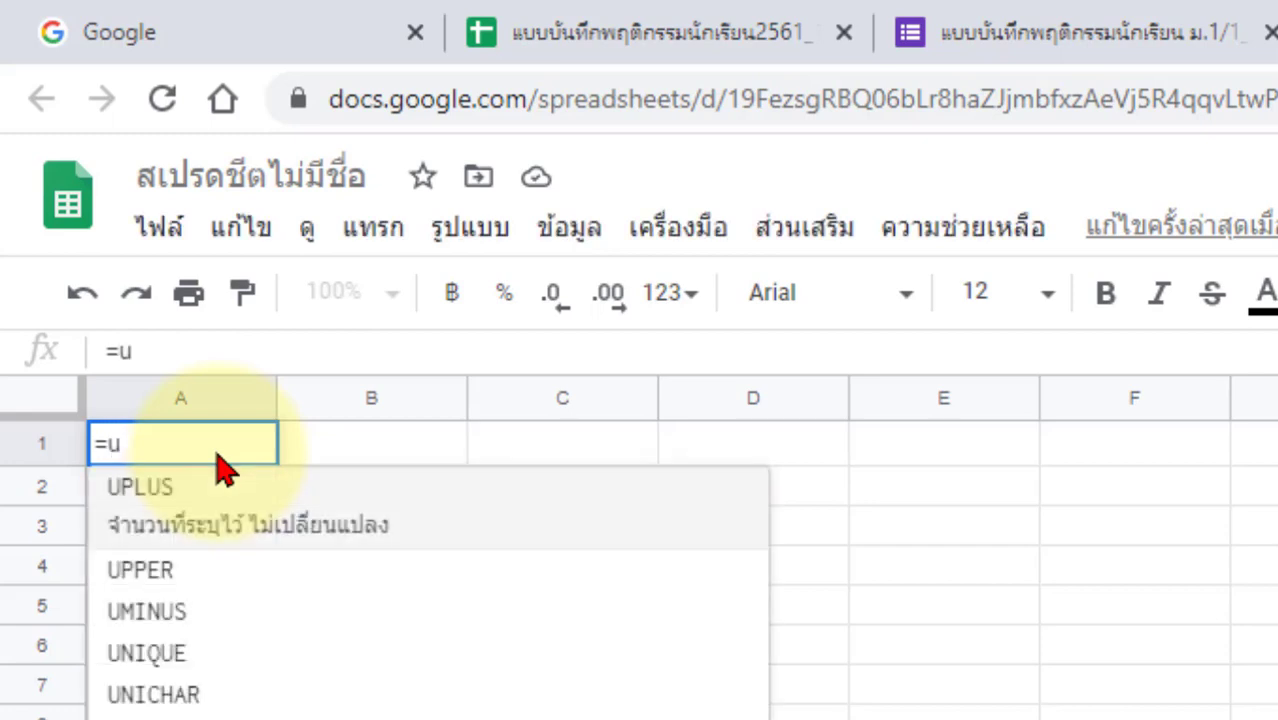
text(n)
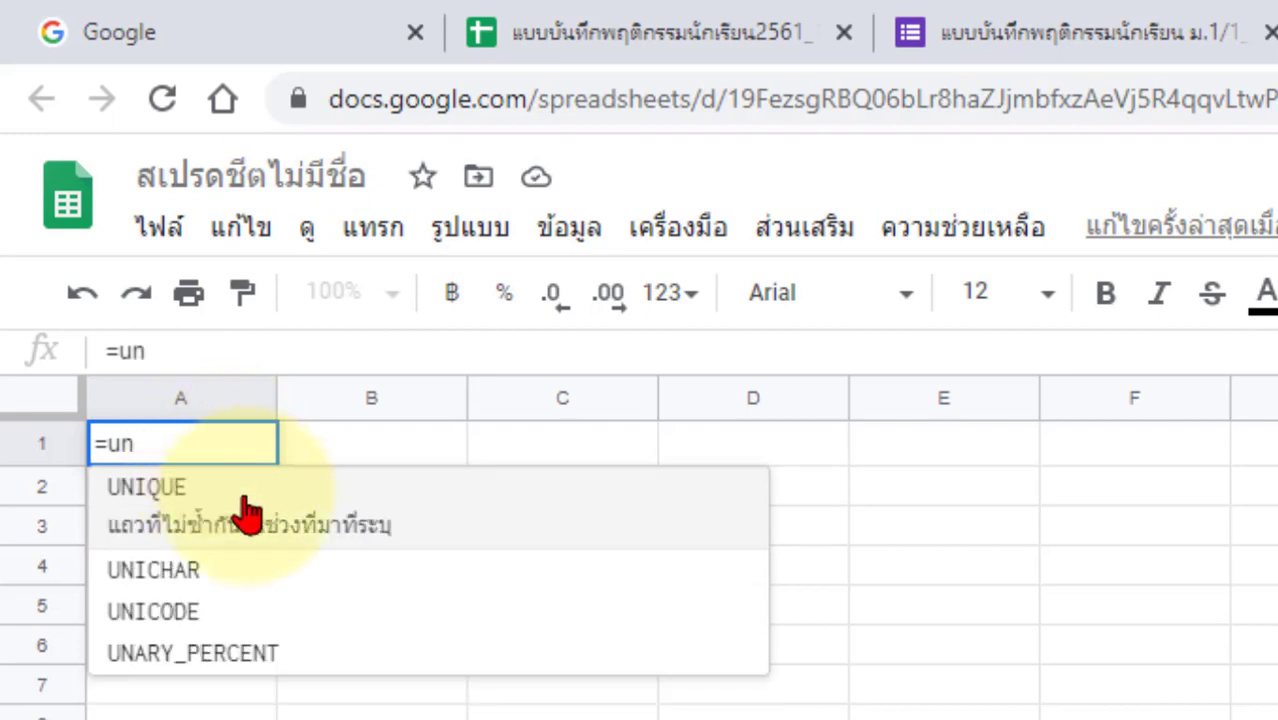
click(245, 505)
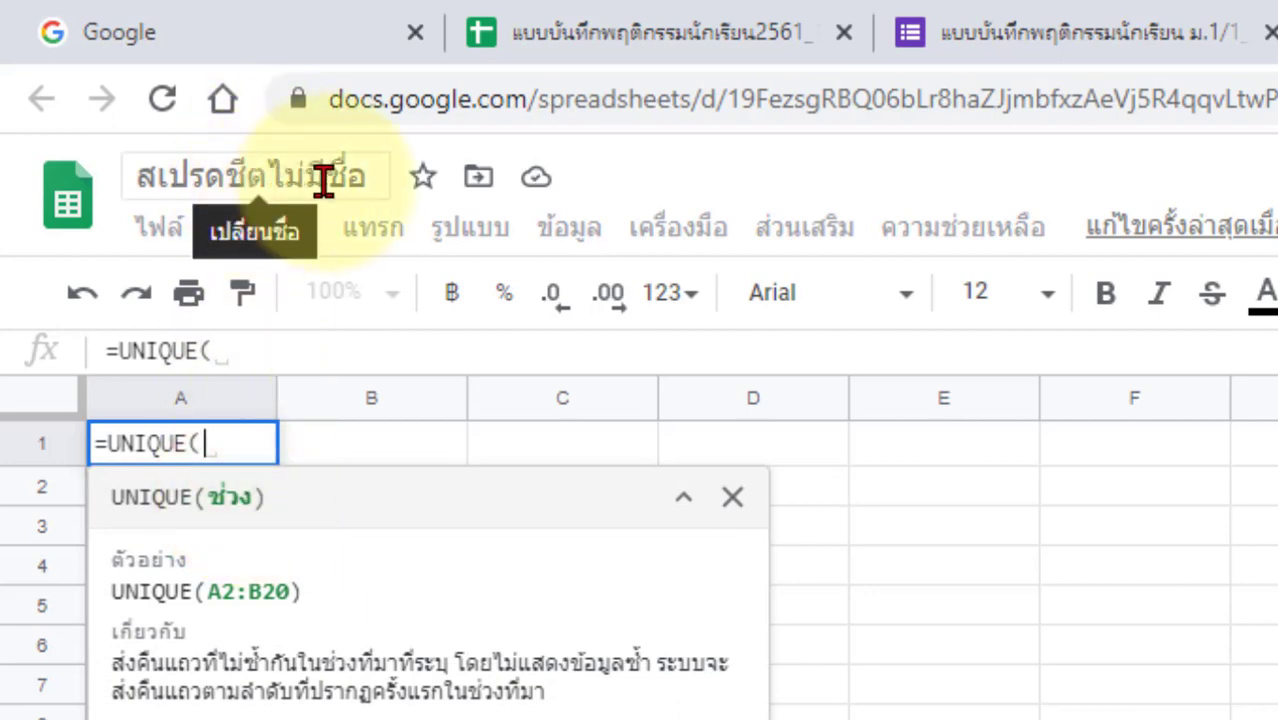
click(222, 443)
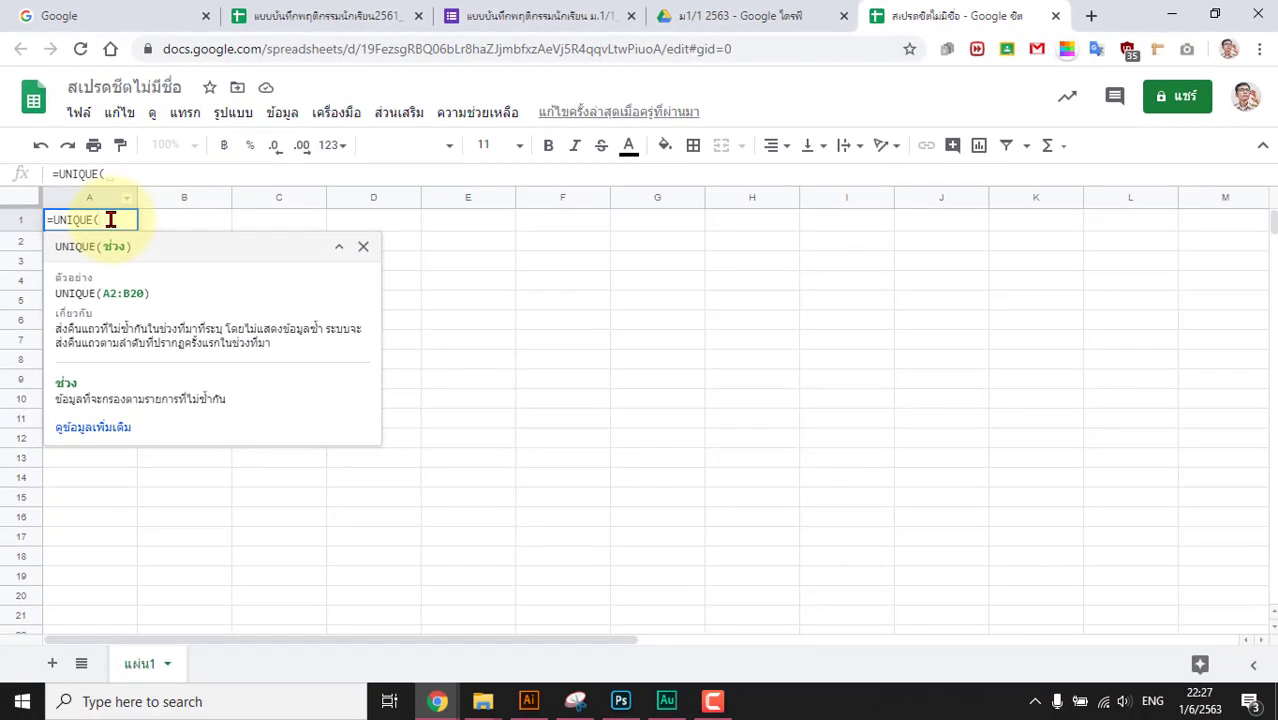
text(impo)
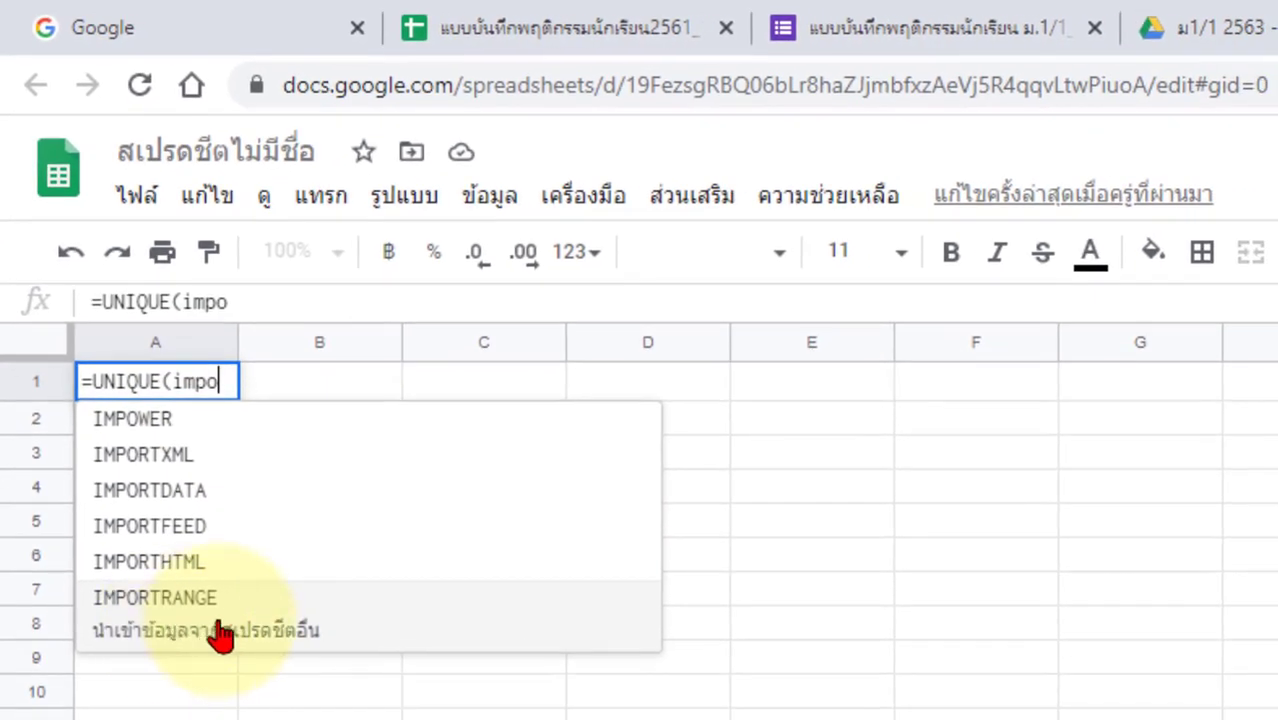
click(200, 612)
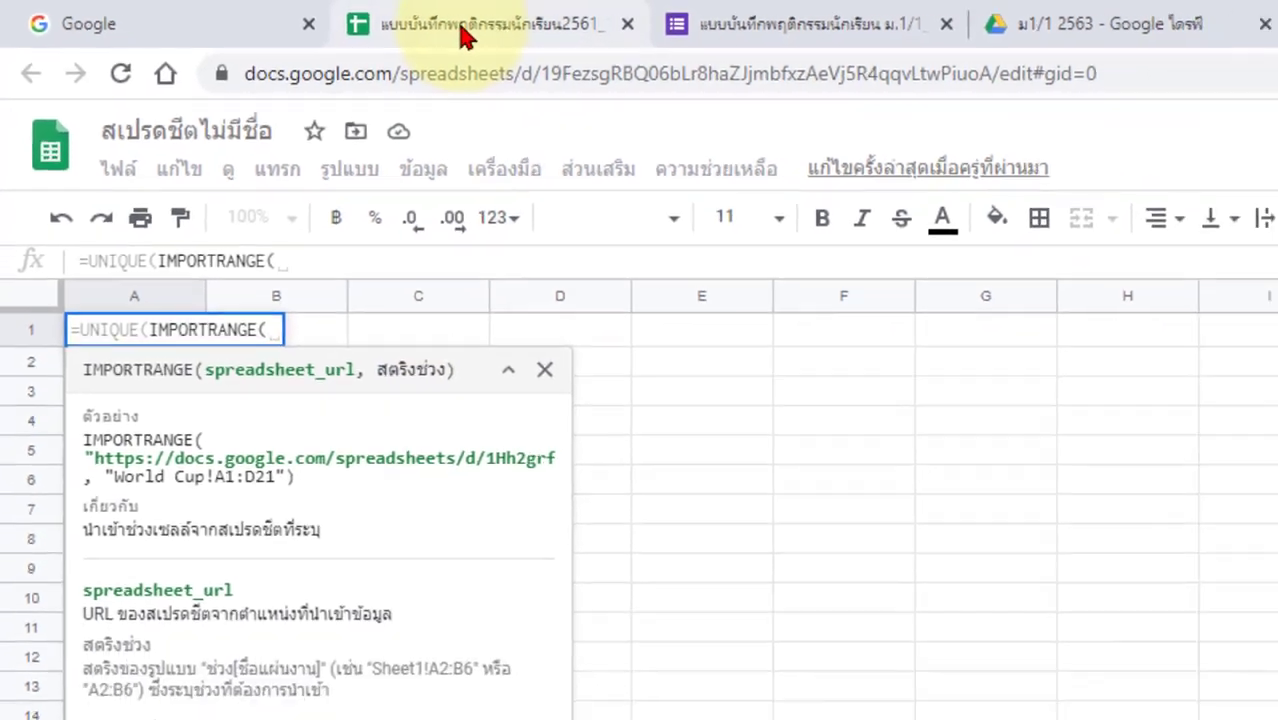
click(520, 28)
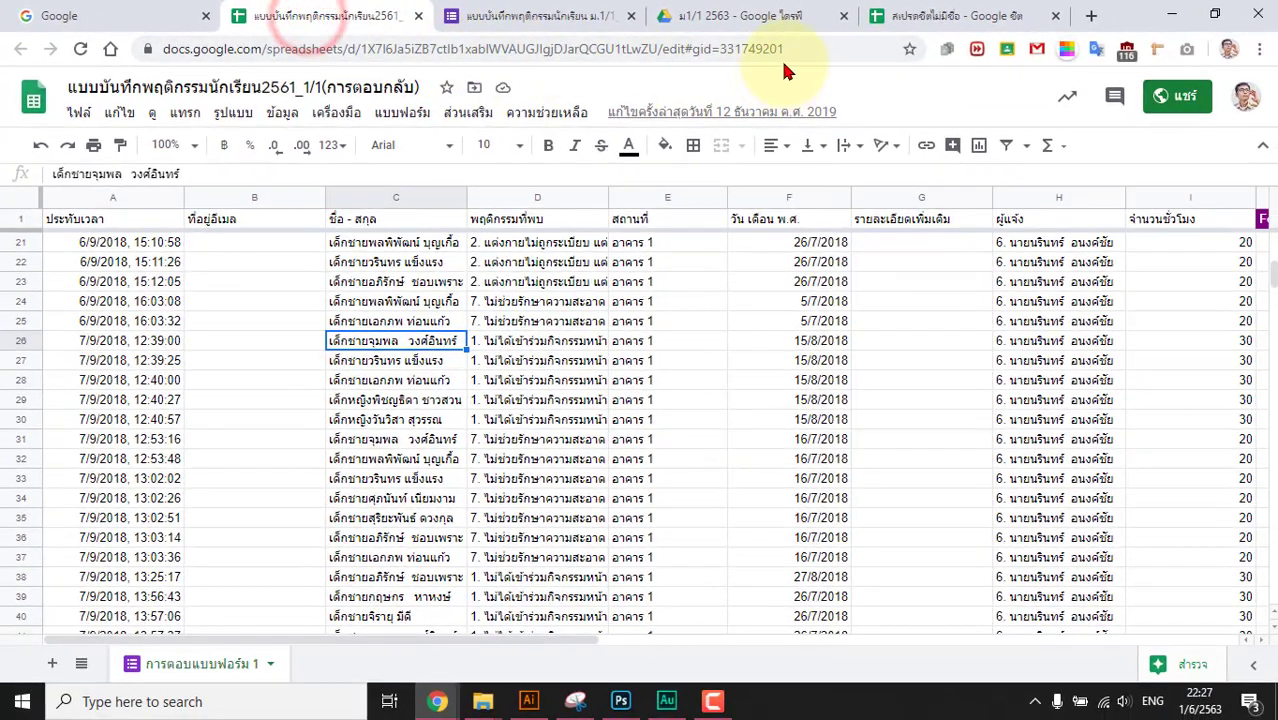
Copy the behaviour-record spreadsheet's link from its Share dialog and switch back to the untitled spreadsheet
click(661, 48)
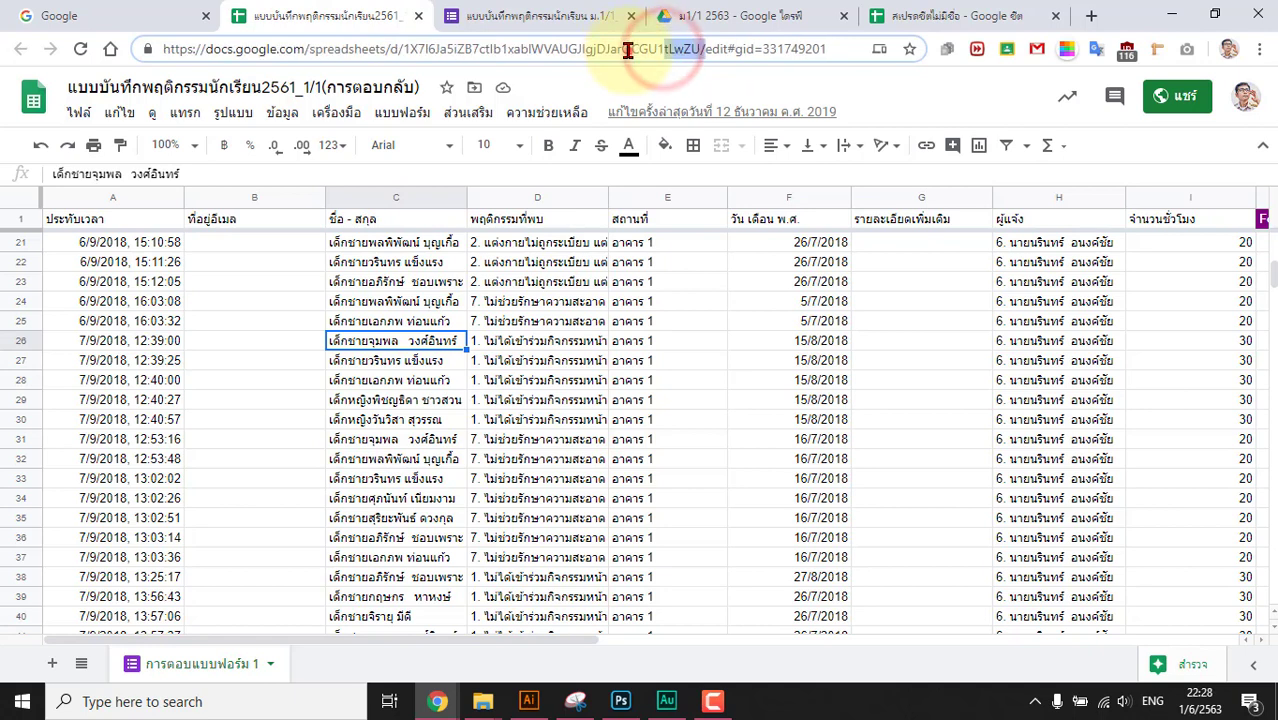
click(632, 48)
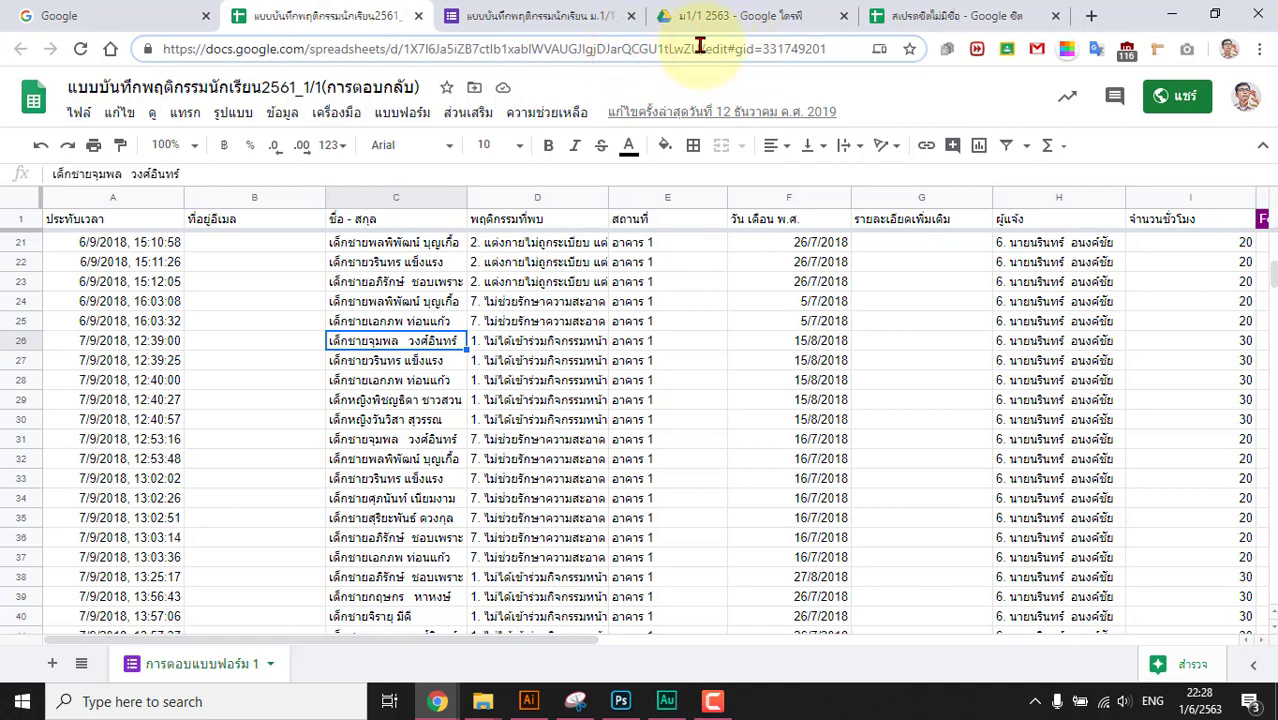
click(1176, 95)
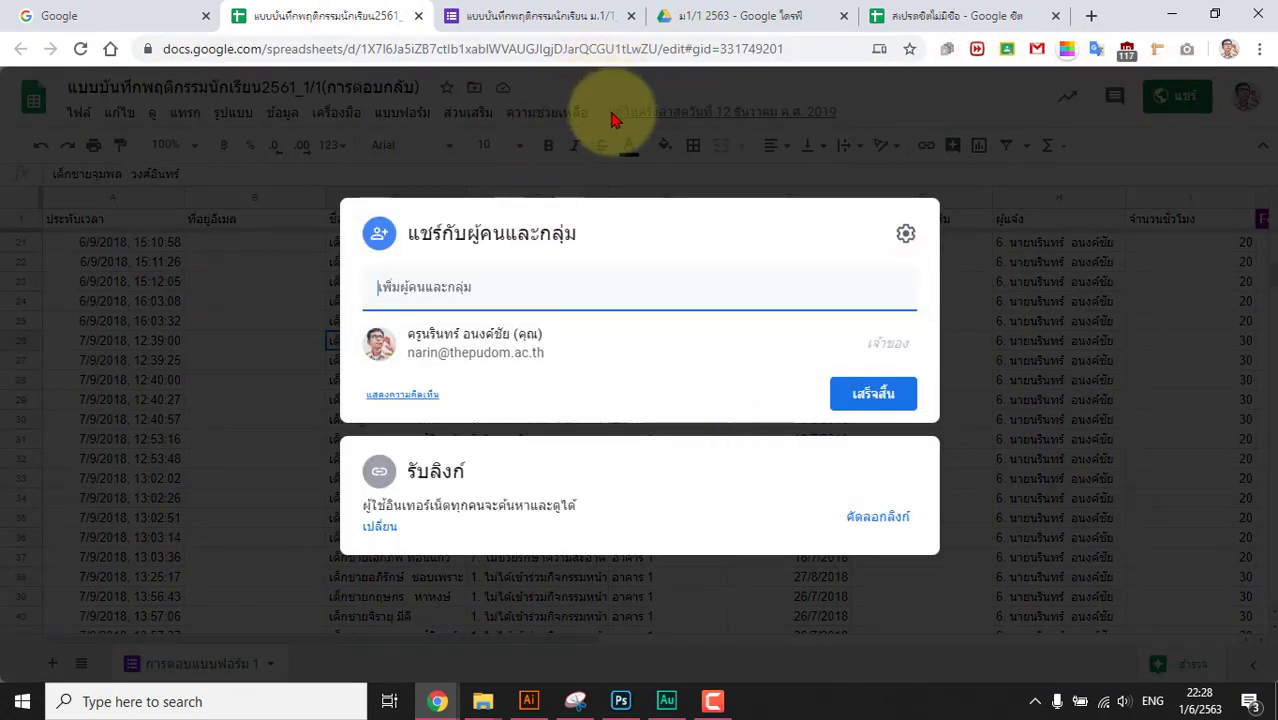
click(870, 518)
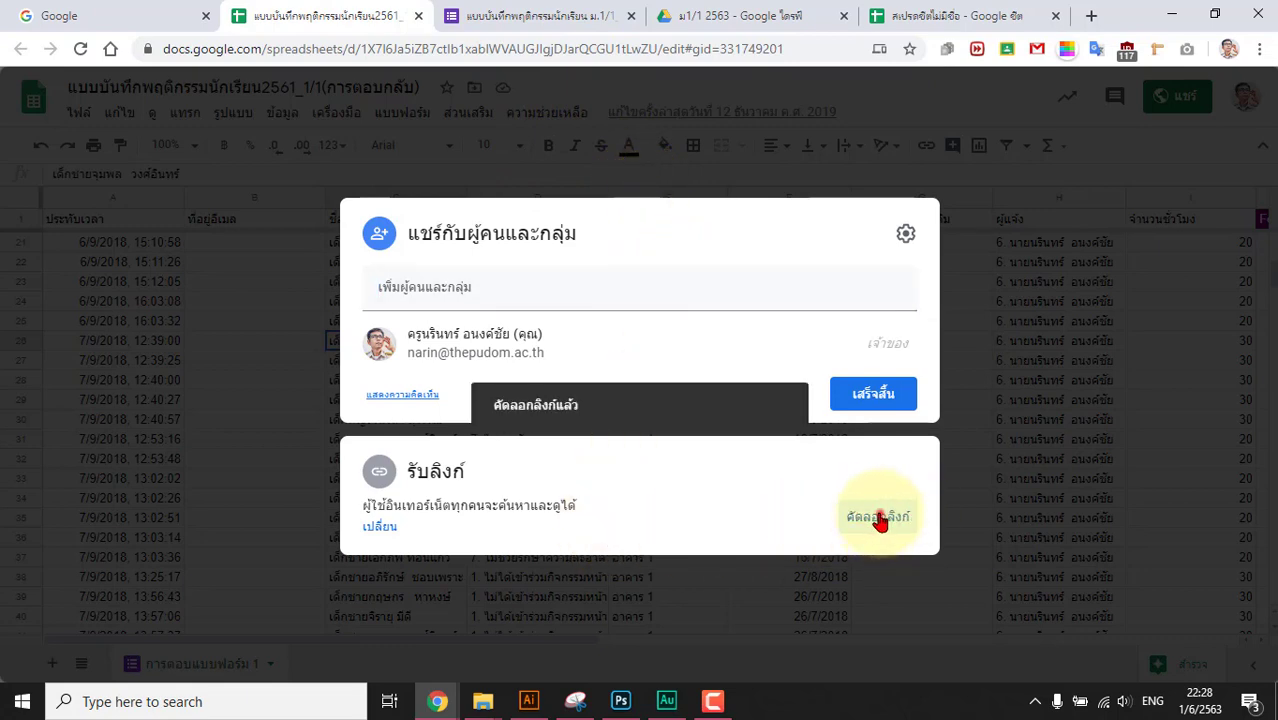
click(876, 516)
click(898, 20)
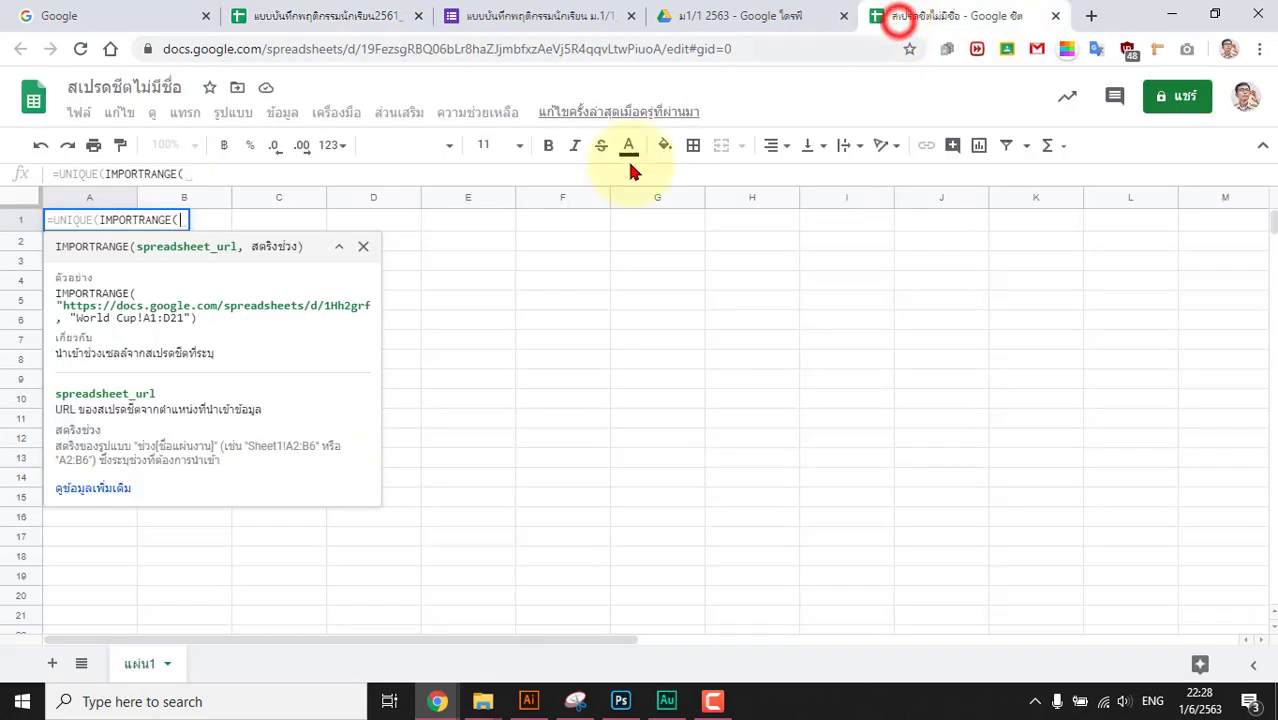
Paste the share link between quotes as IMPORTRANGE's first argument, followed by a comma
click(201, 173)
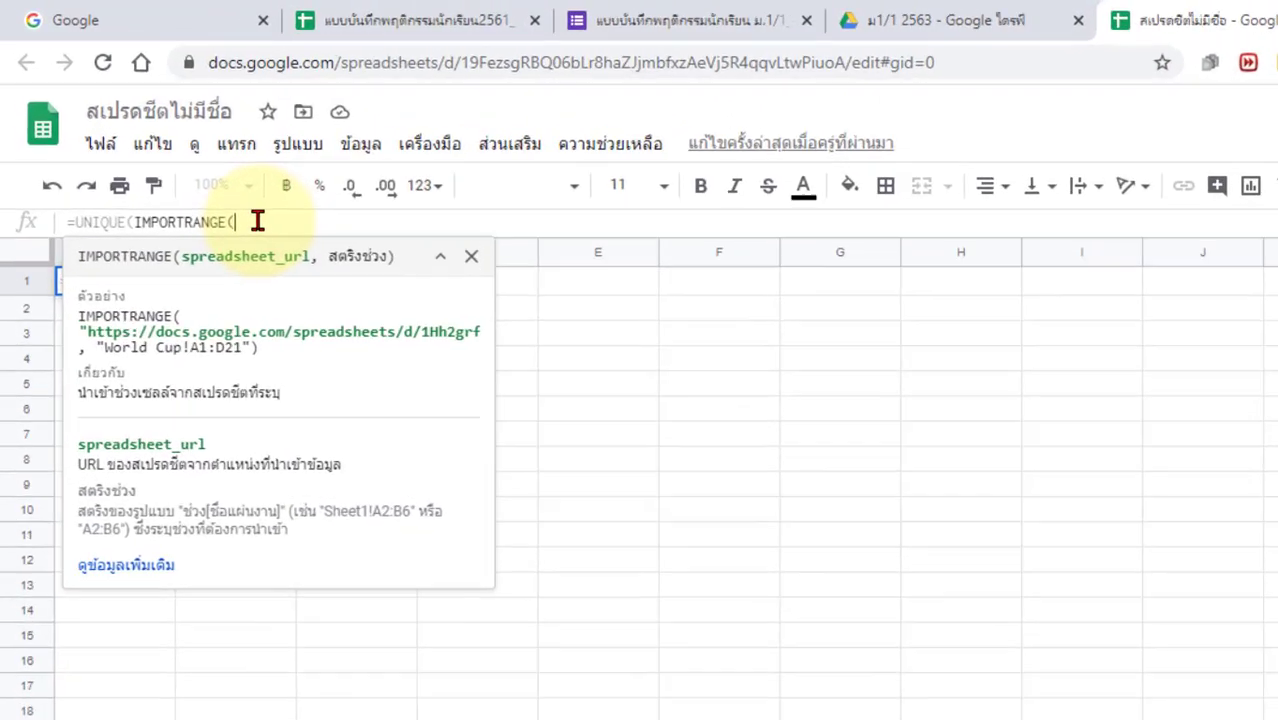
text("")
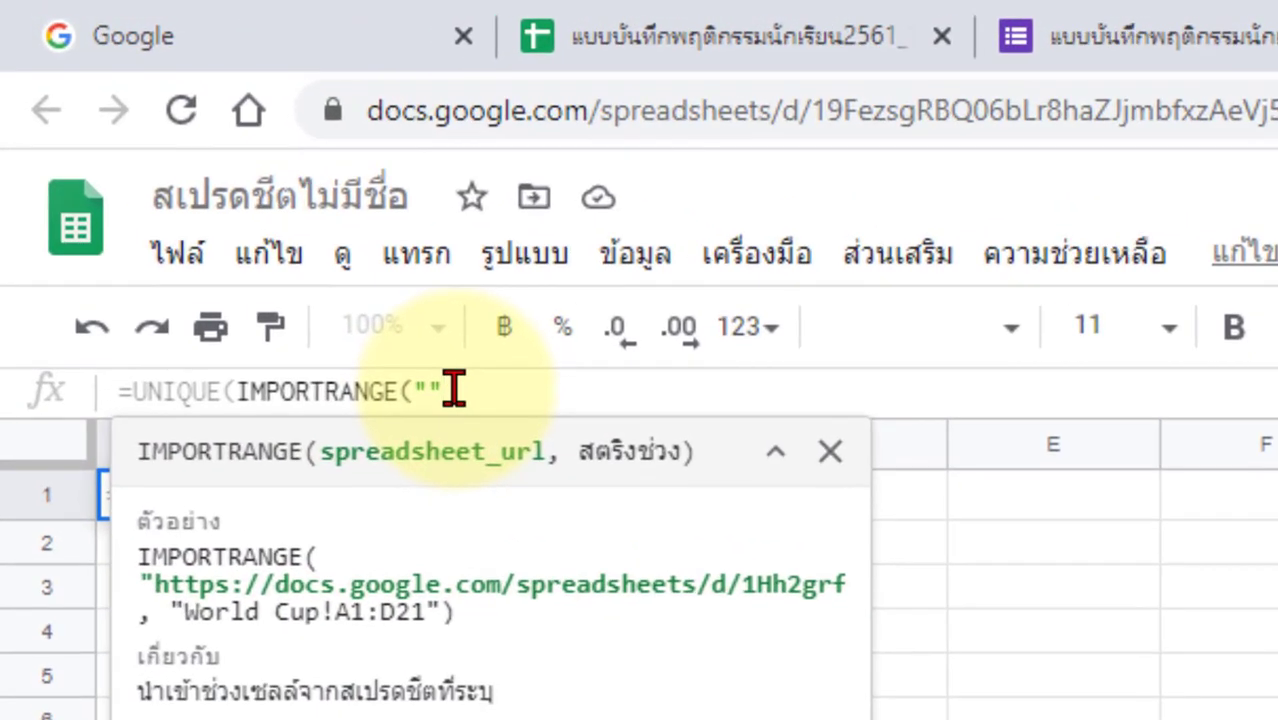
text(,)
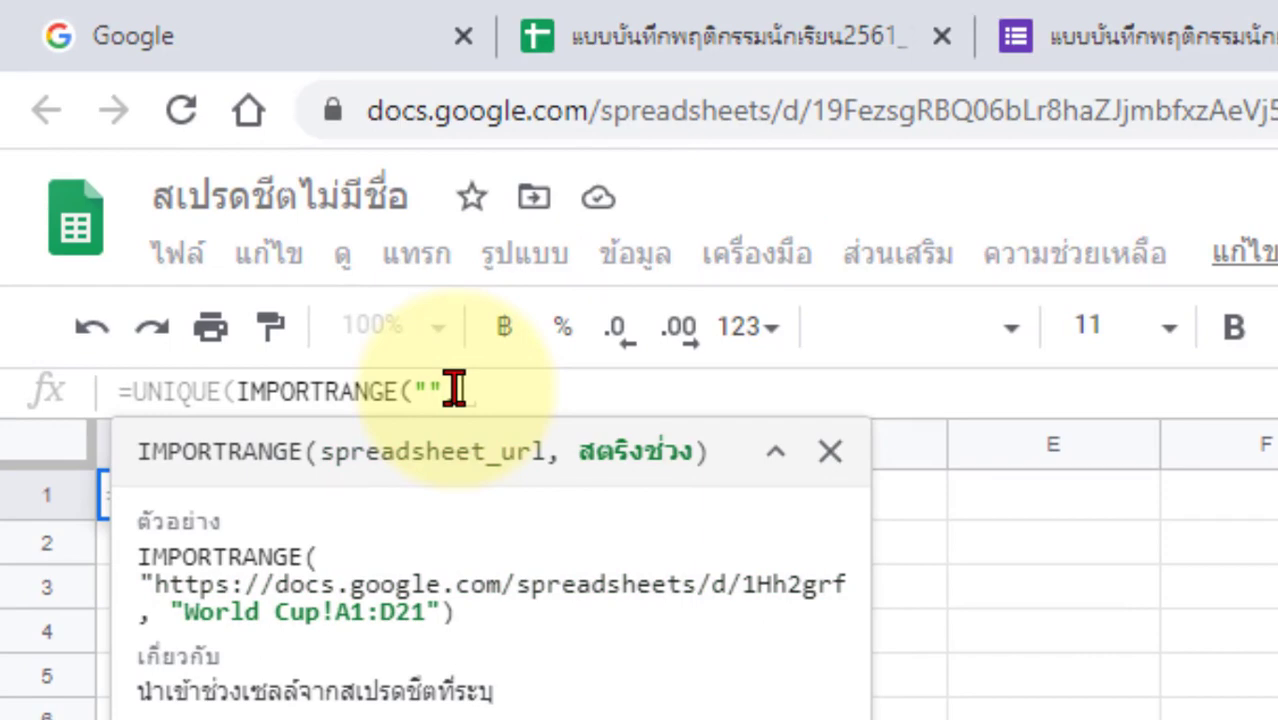
key(Left)
key(Left)
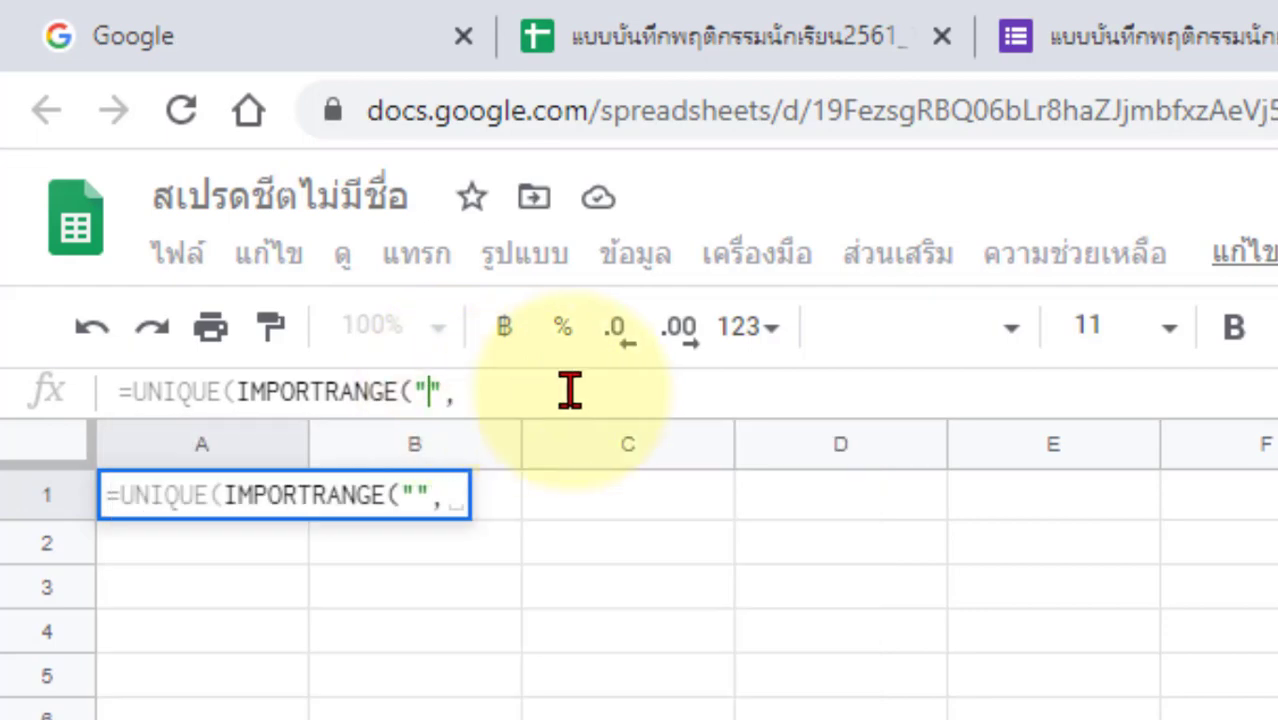
key(ctrl+v)
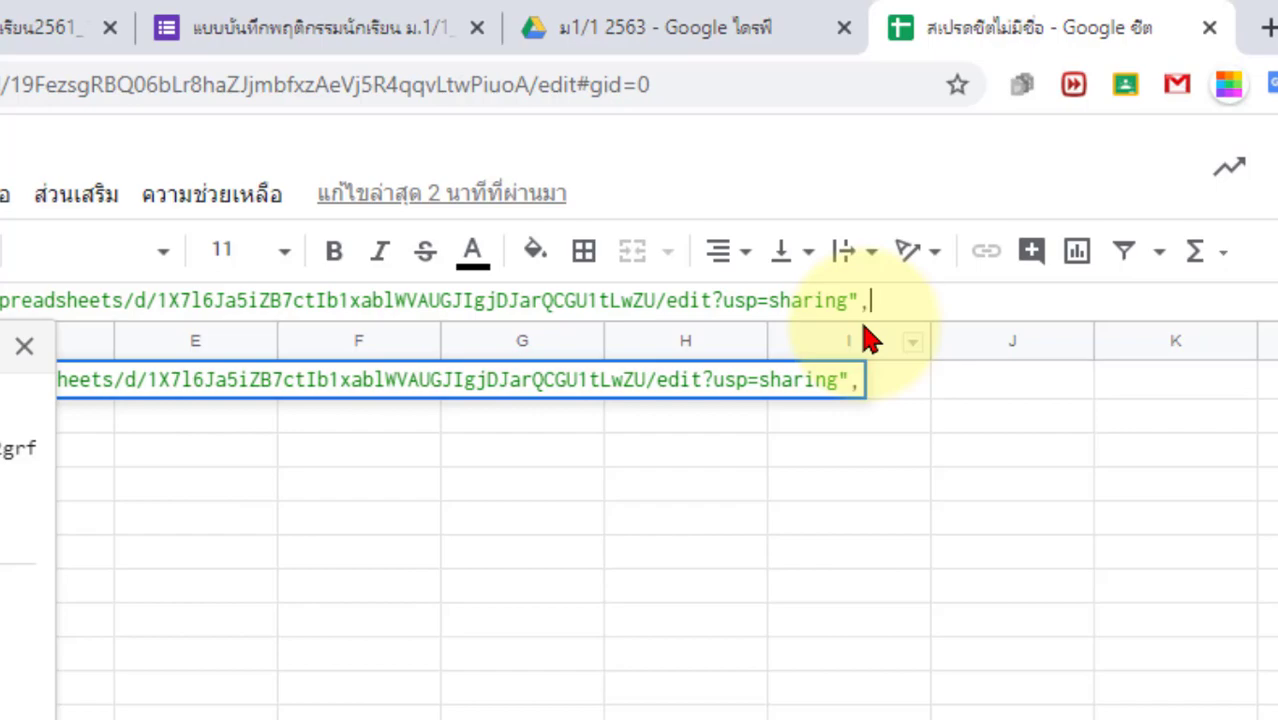
click(50, 27)
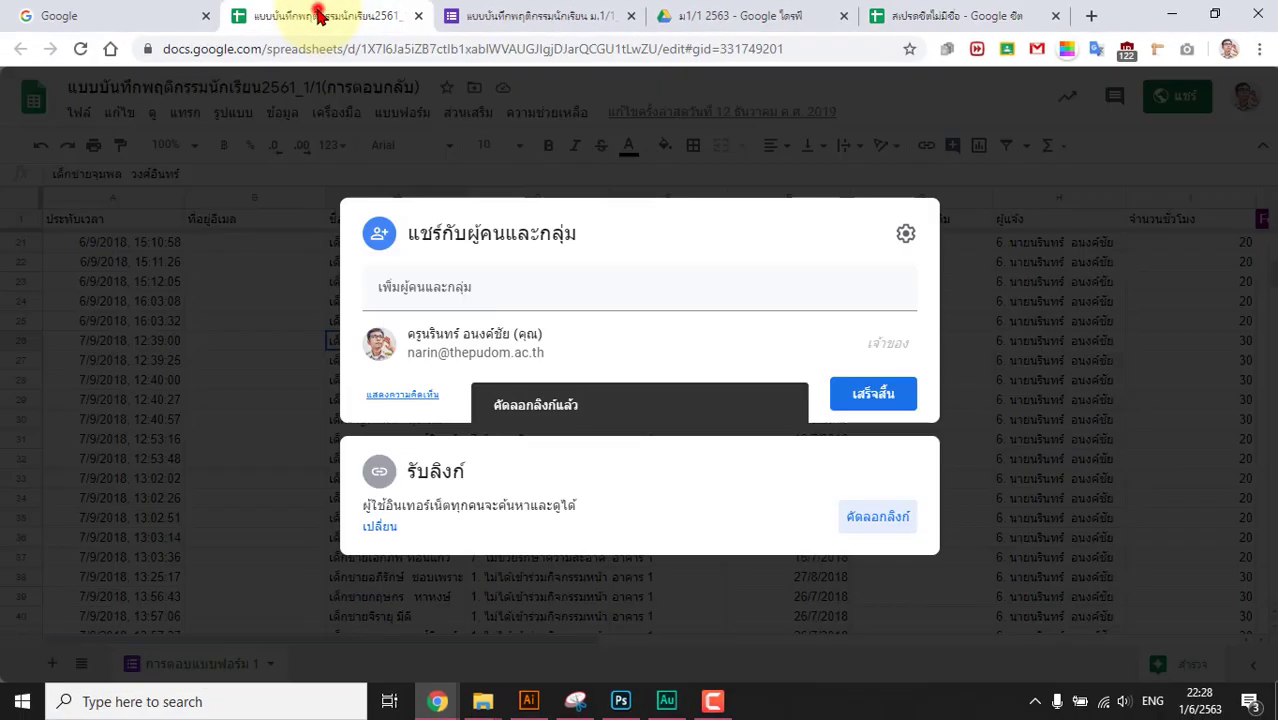
Dismiss the sharing window and copy the tab name การตอบแบบฟอร์ม 1 from its rename box
click(978, 434)
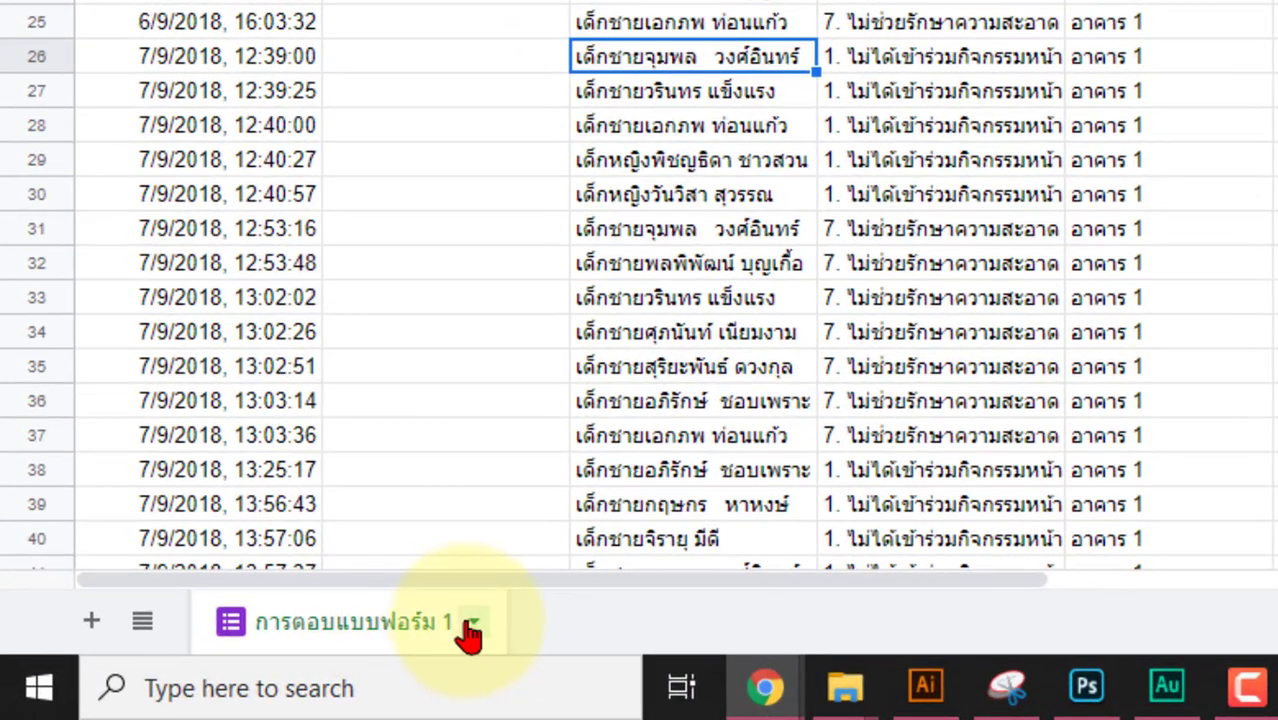
click(472, 624)
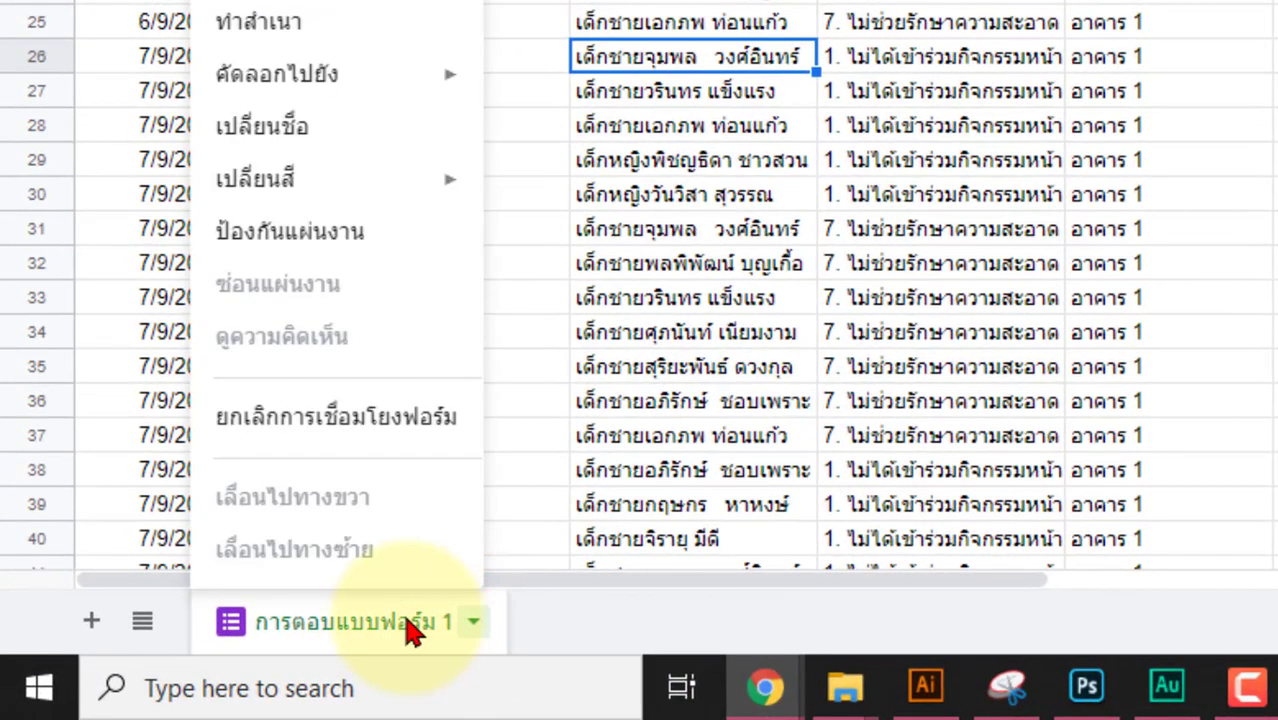
double_click(322, 630)
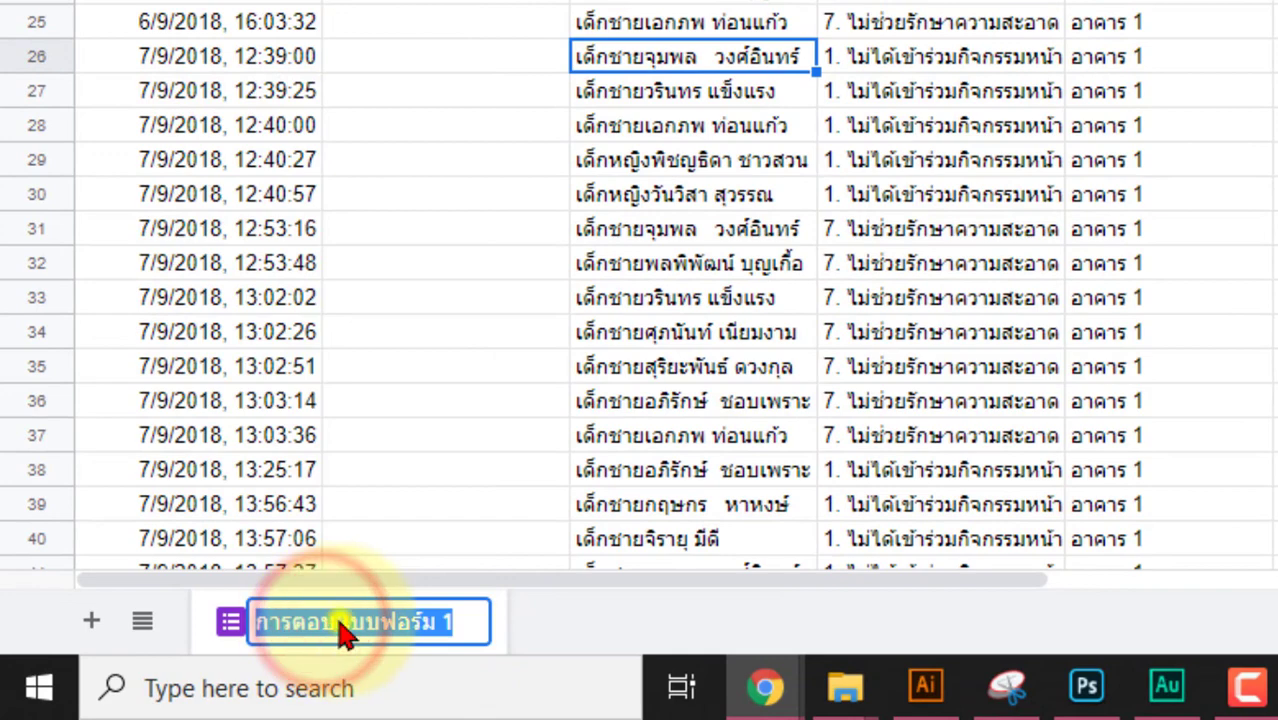
right_click(340, 632)
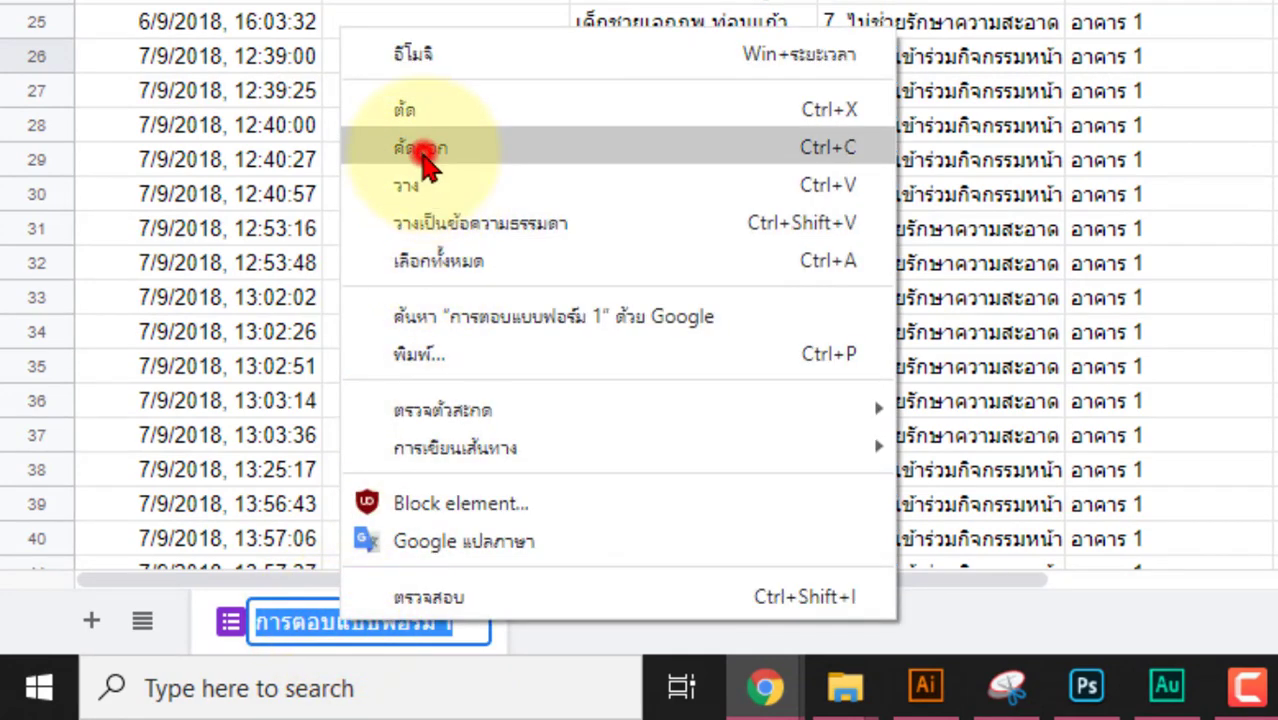
click(422, 150)
click(531, 622)
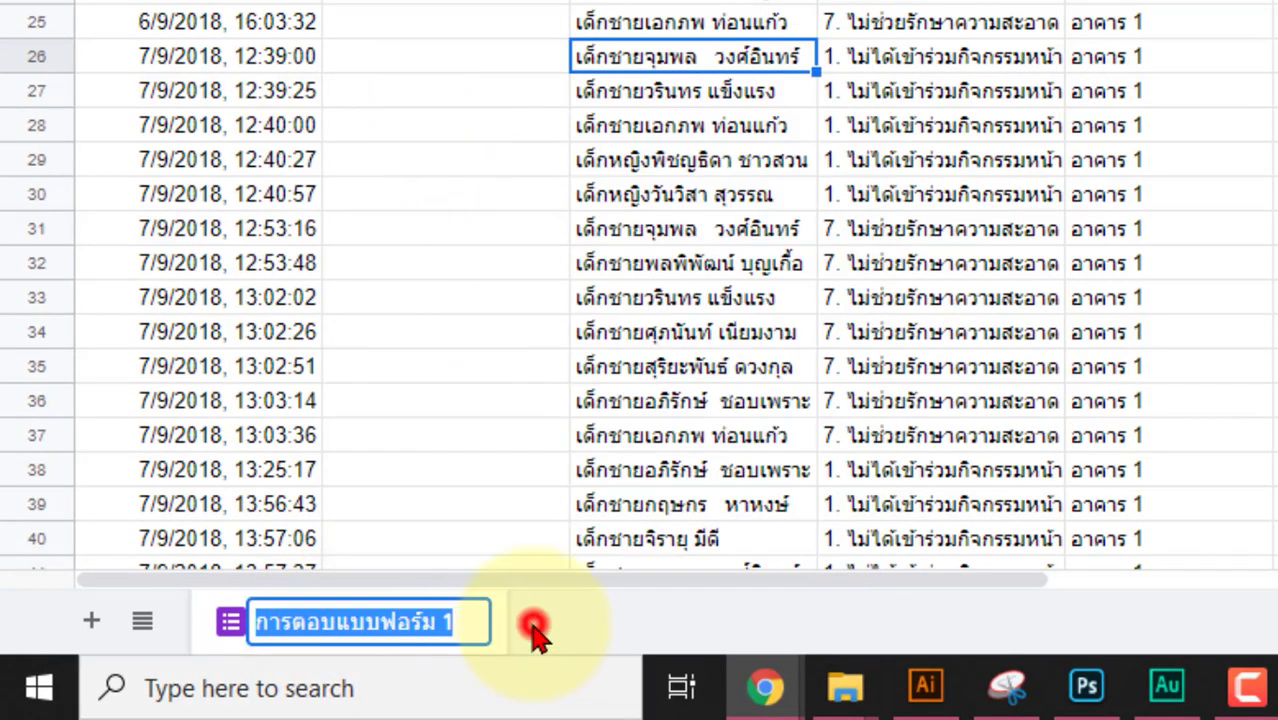
click(445, 445)
click(474, 622)
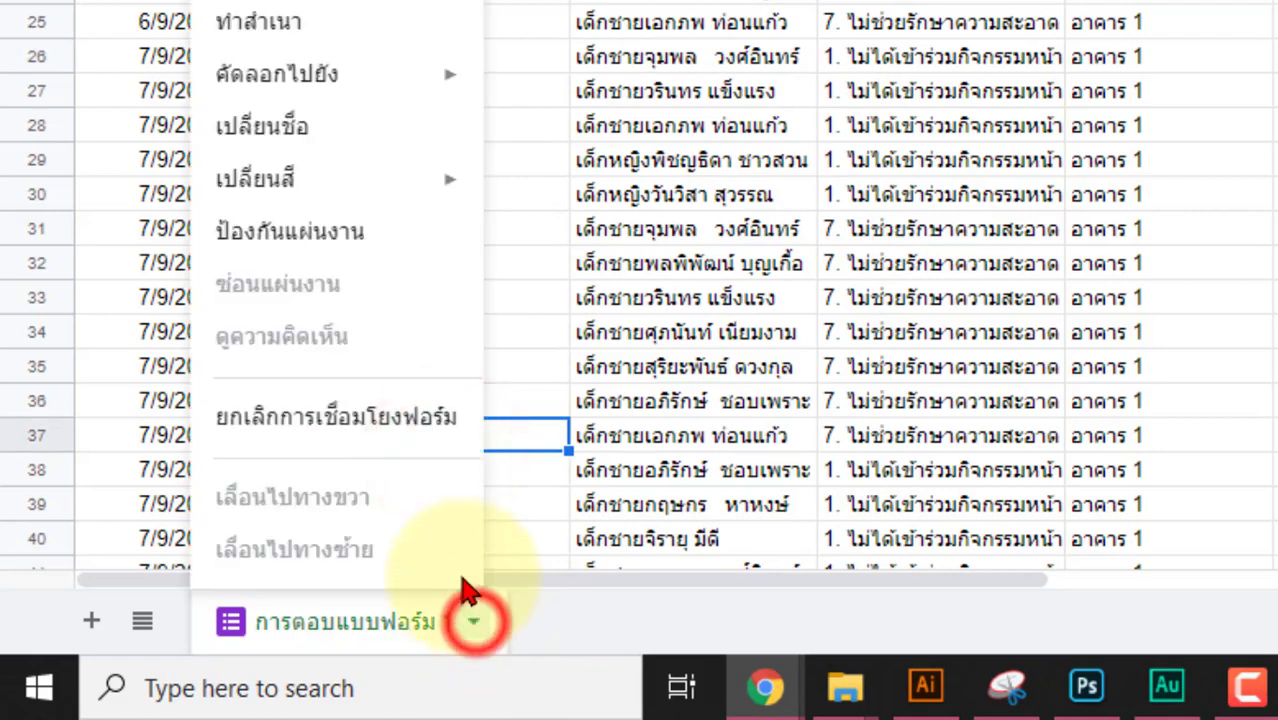
click(292, 127)
key(ctrl+c)
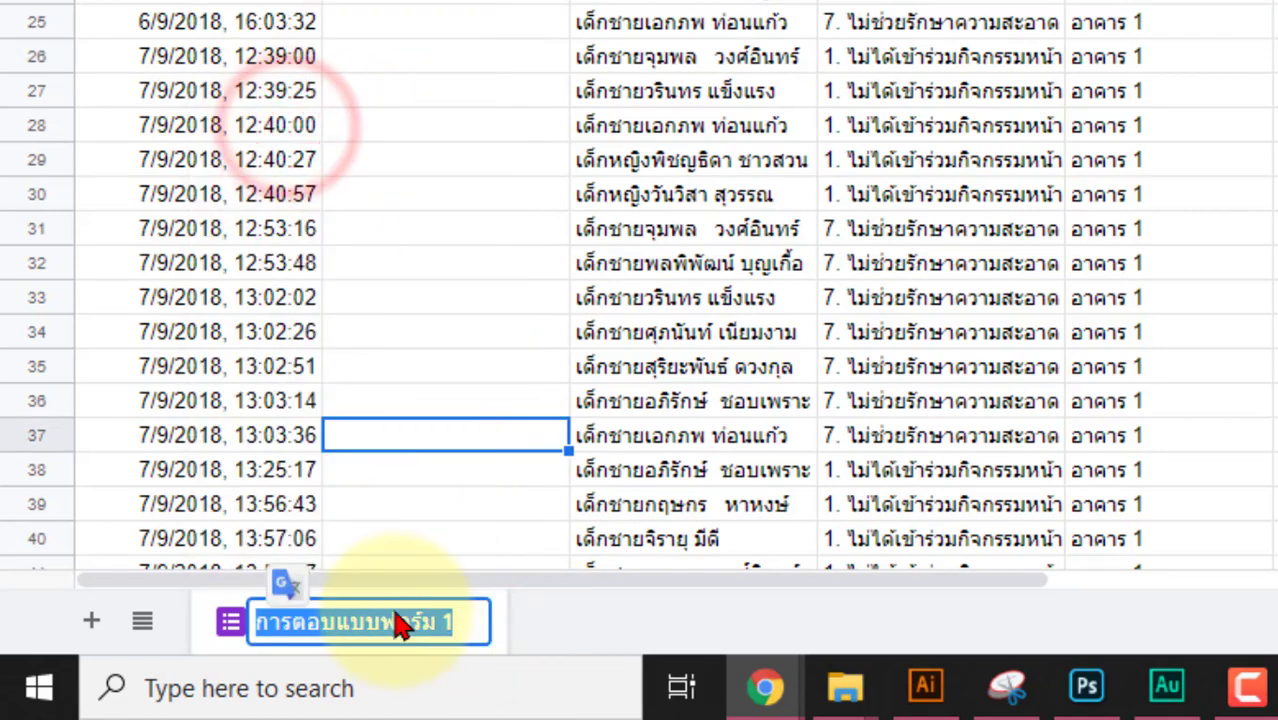
right_click(397, 622)
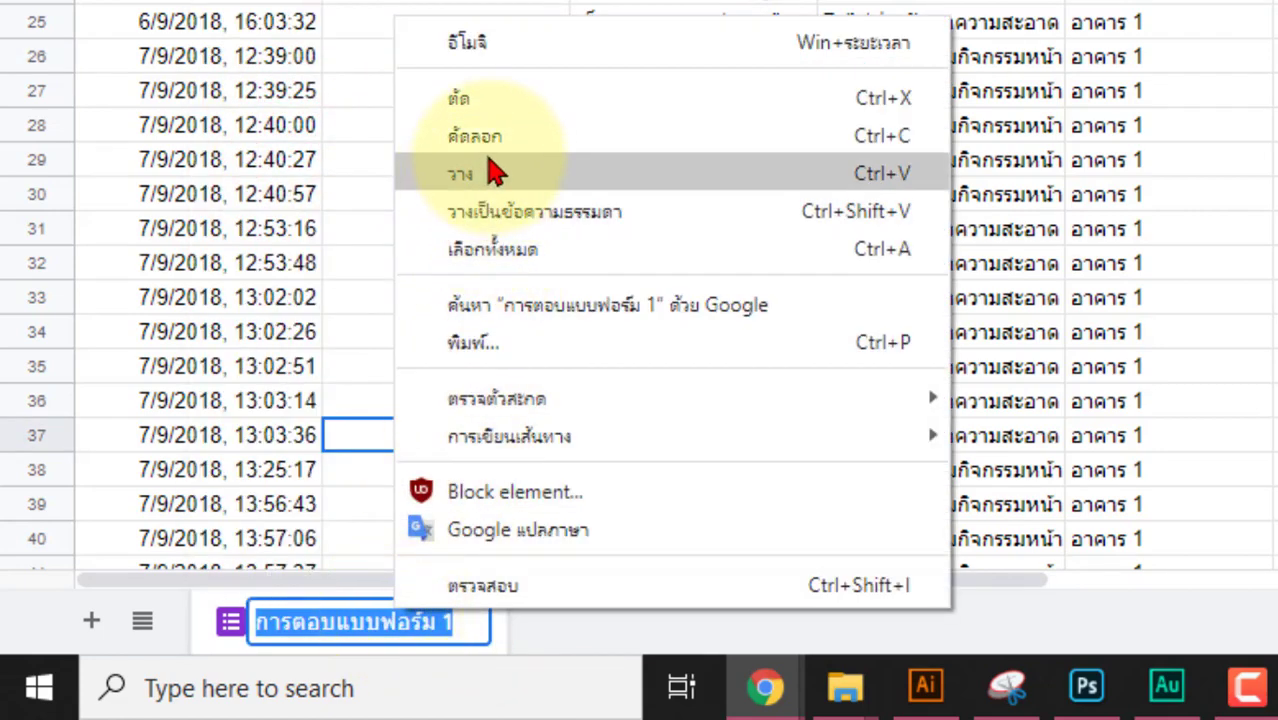
click(488, 136)
click(457, 300)
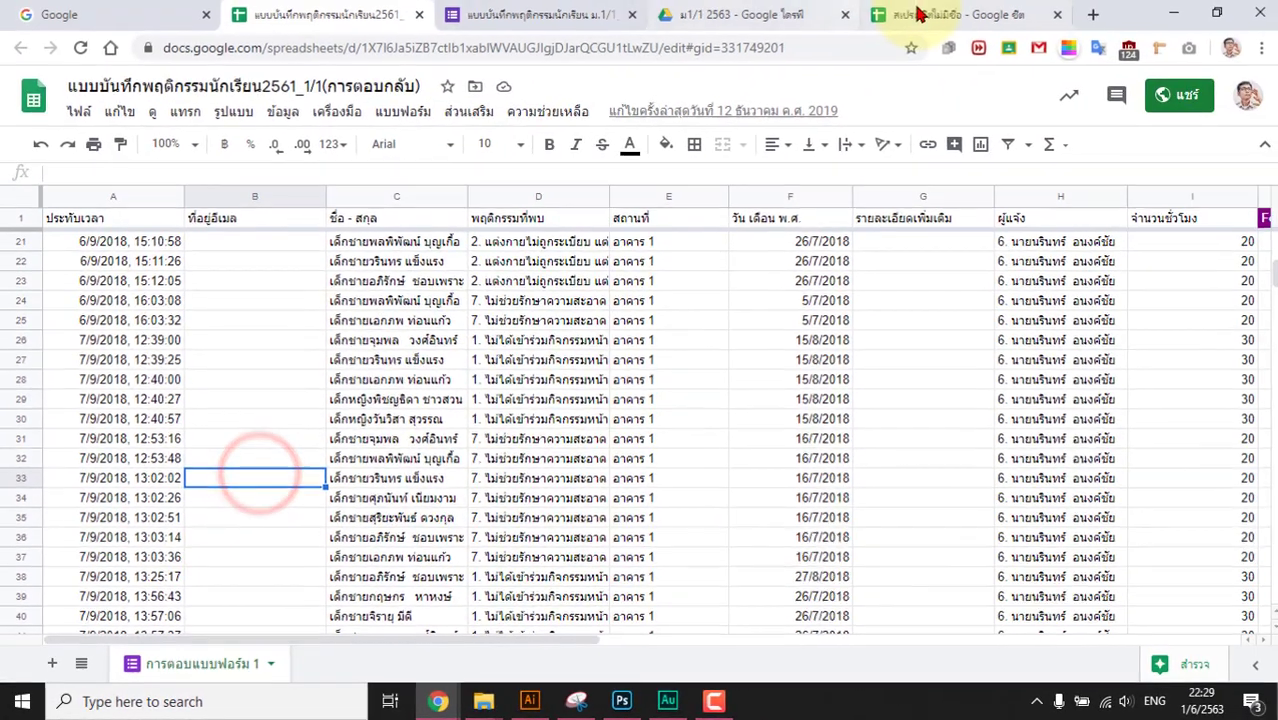
Paste the sheet name after the comma, making the range argument begin "การตอบแบบฟอร์ม 1!
click(918, 14)
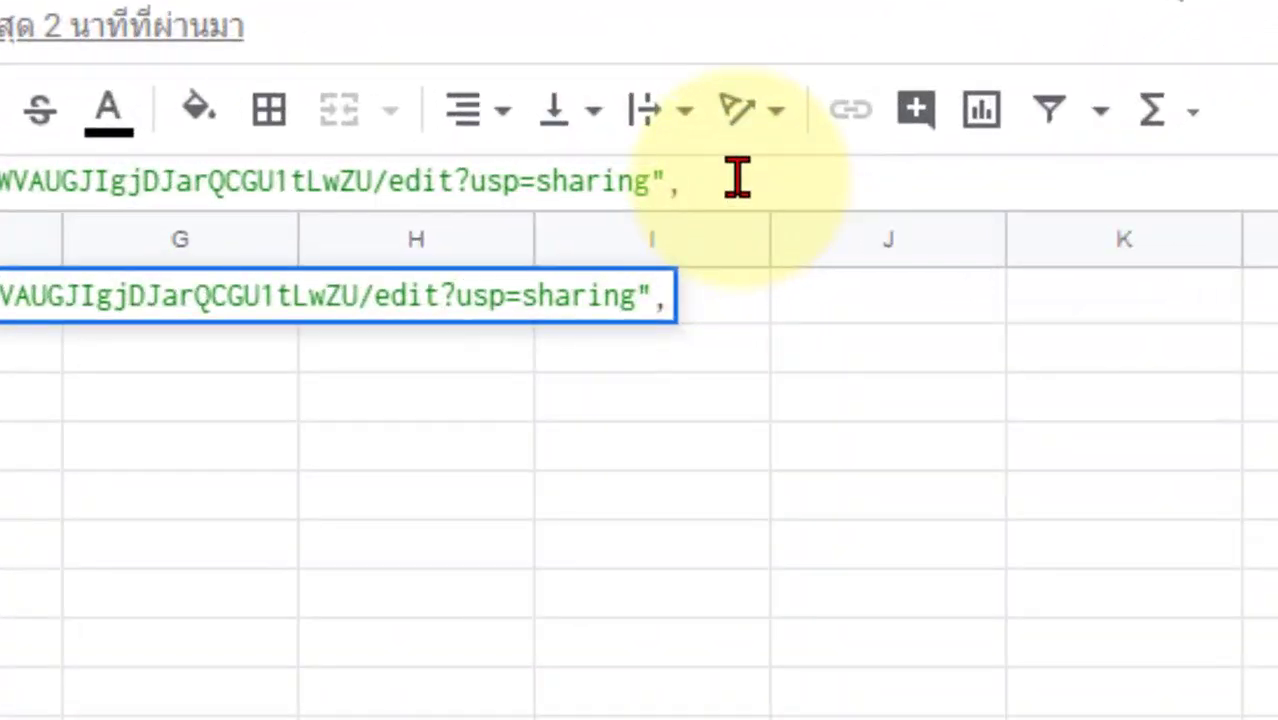
key(ctrl+v)
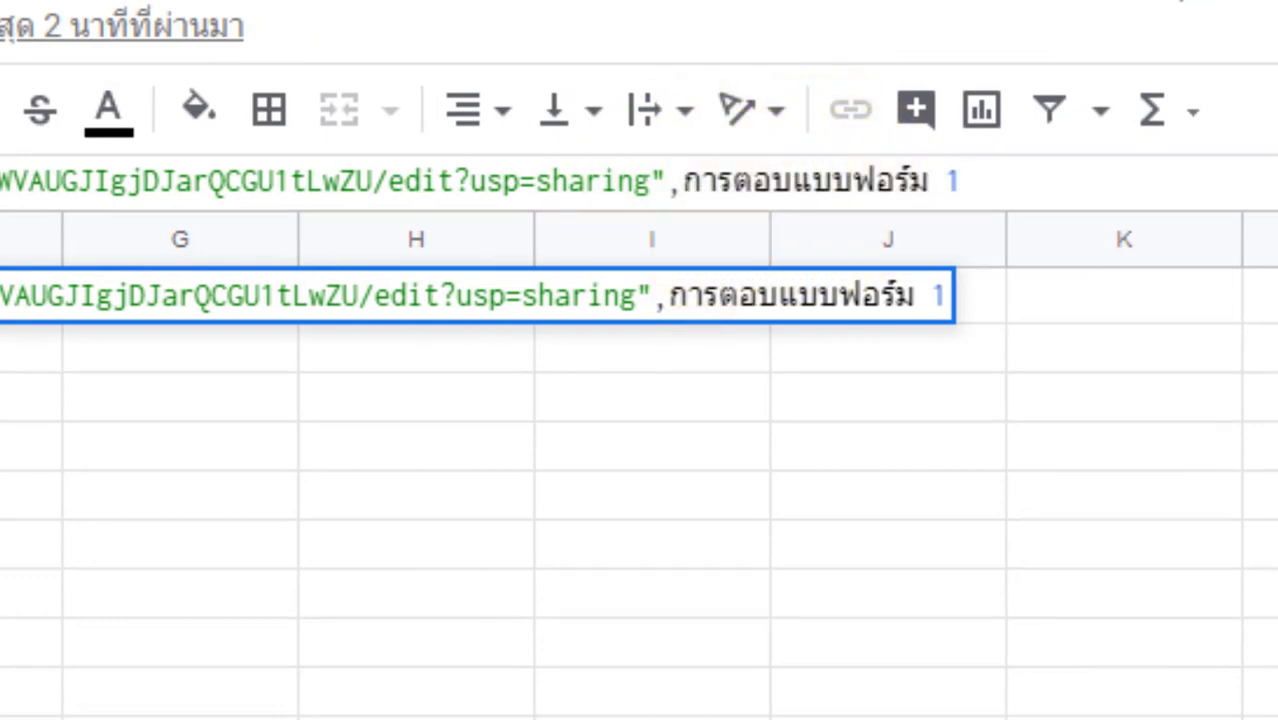
click(686, 185)
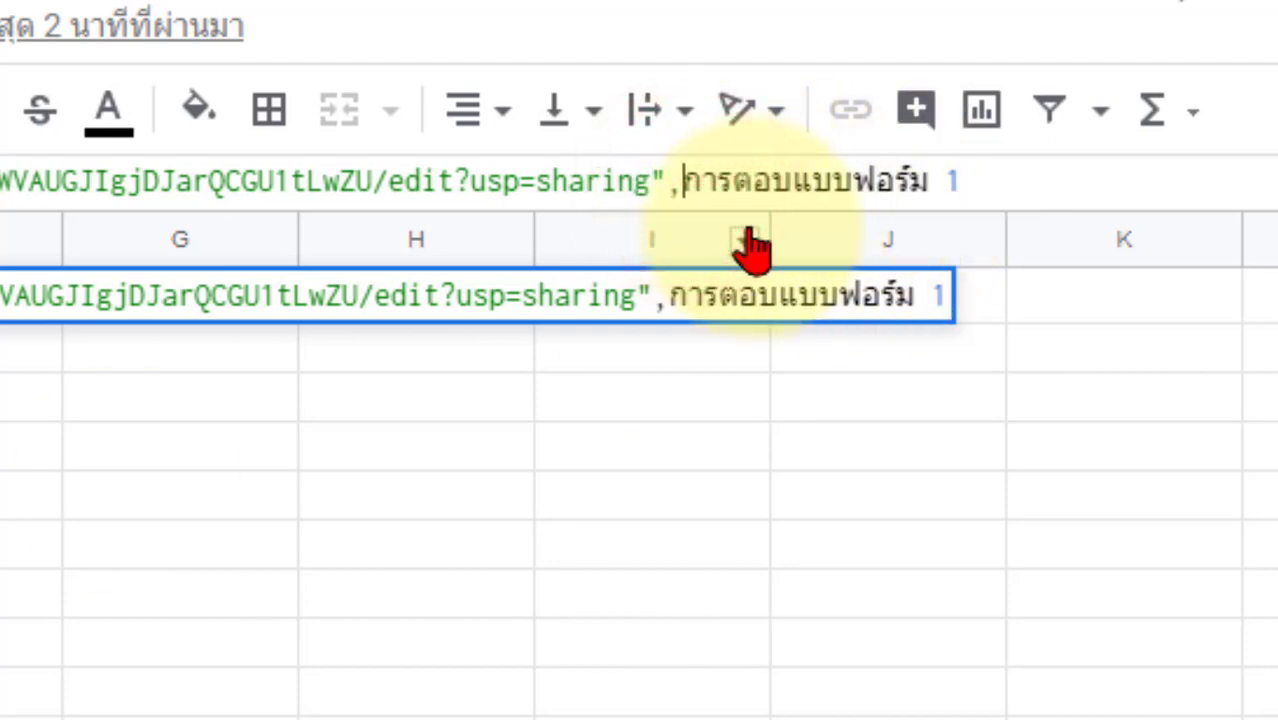
text(")
click(1028, 172)
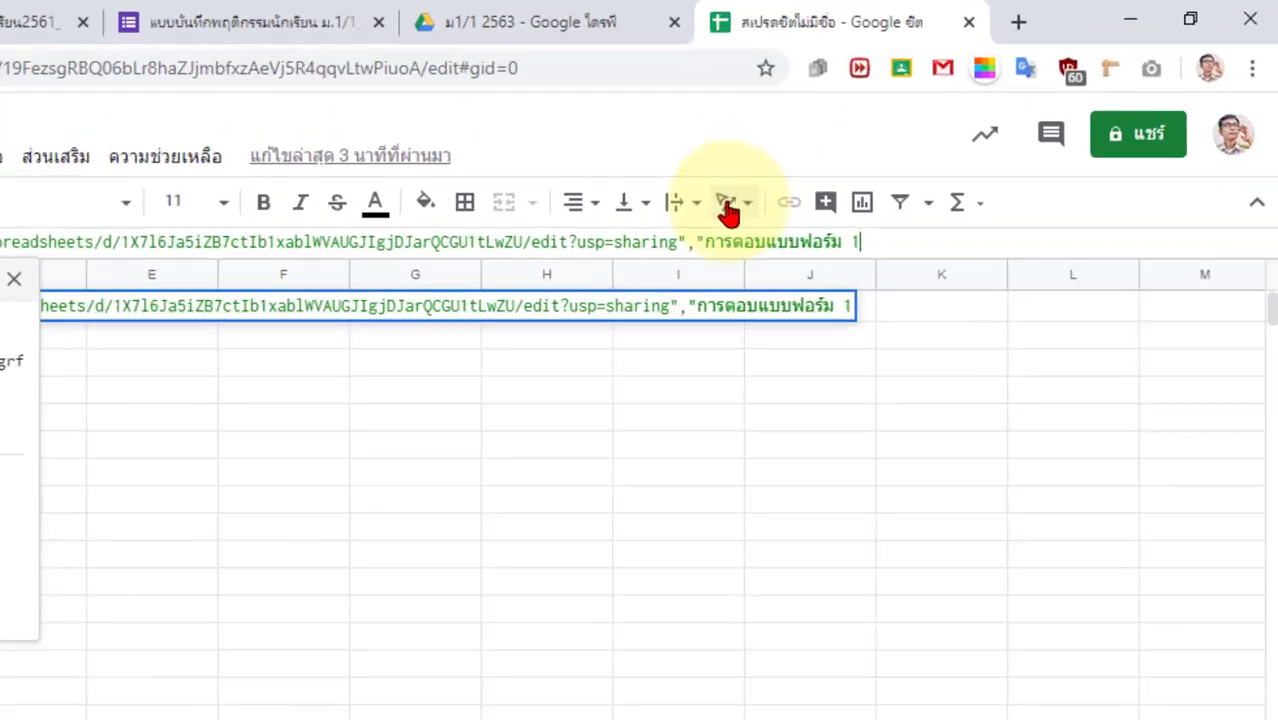
text(!)
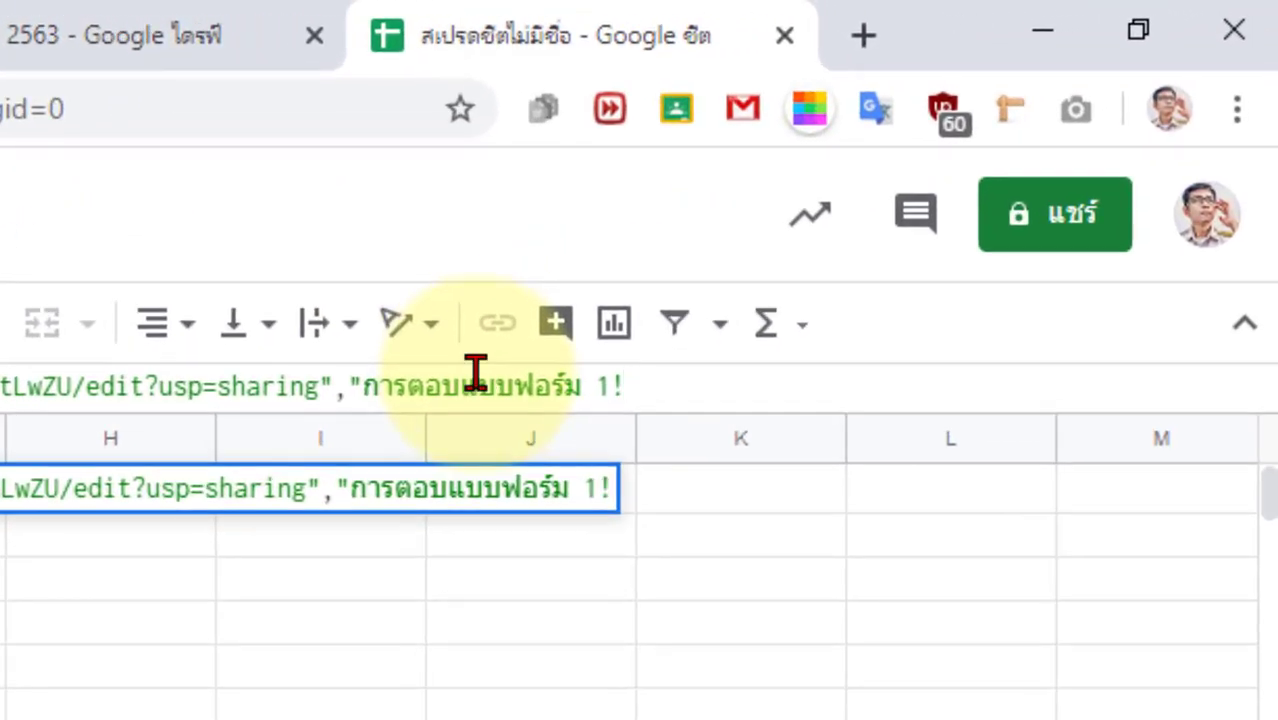
click(626, 388)
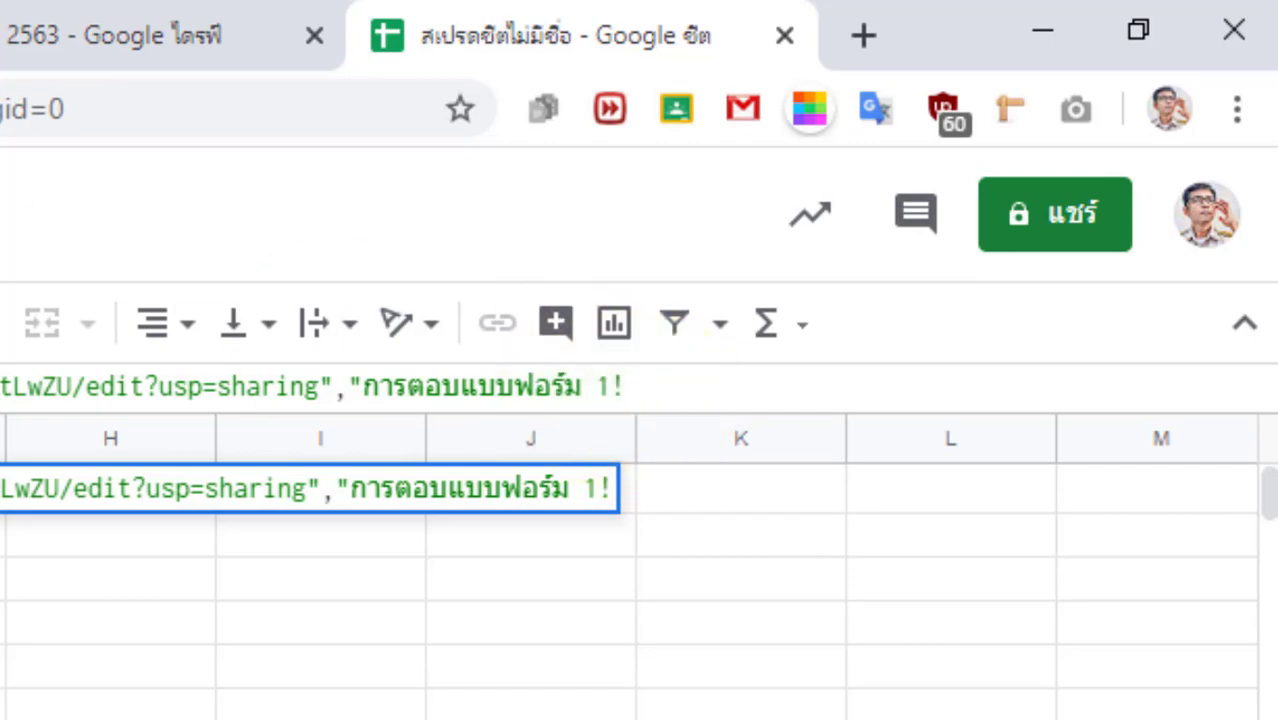
Check the first student name in the responses sheet, then return to the untitled spreadsheet
key(ctrl+1)
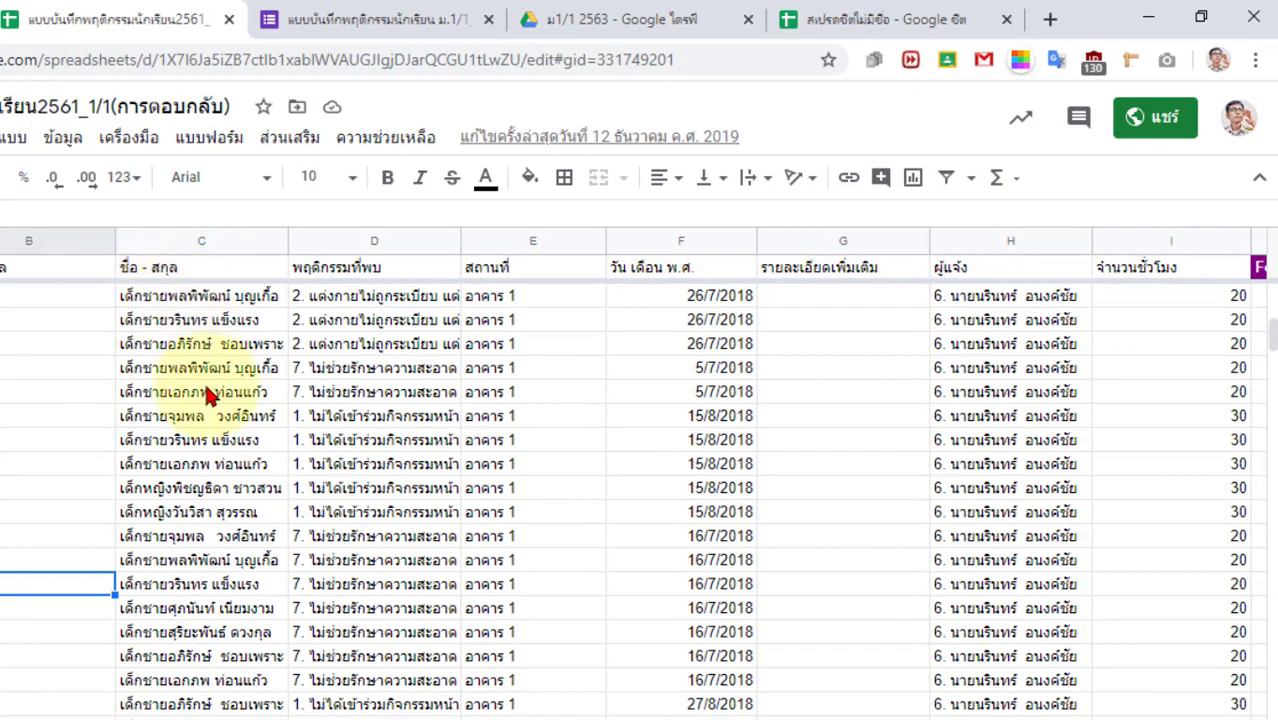
scroll(205, 400, up, 6)
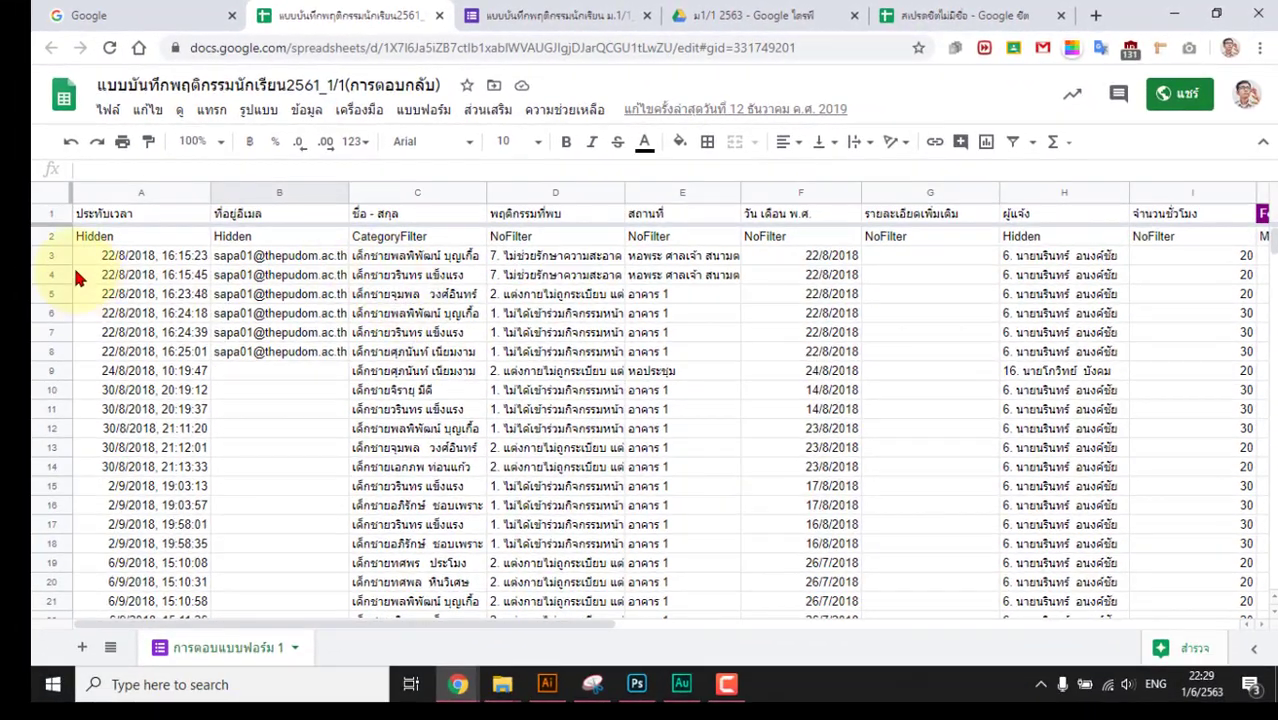
click(379, 254)
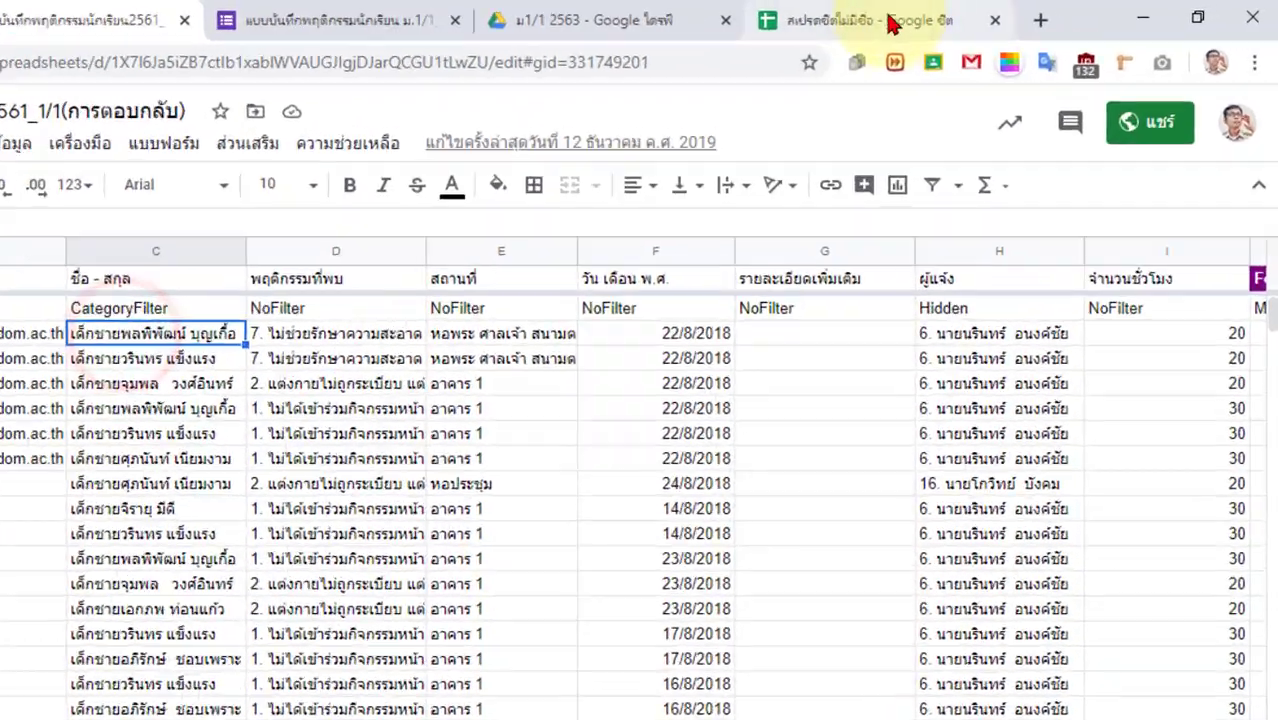
click(983, 15)
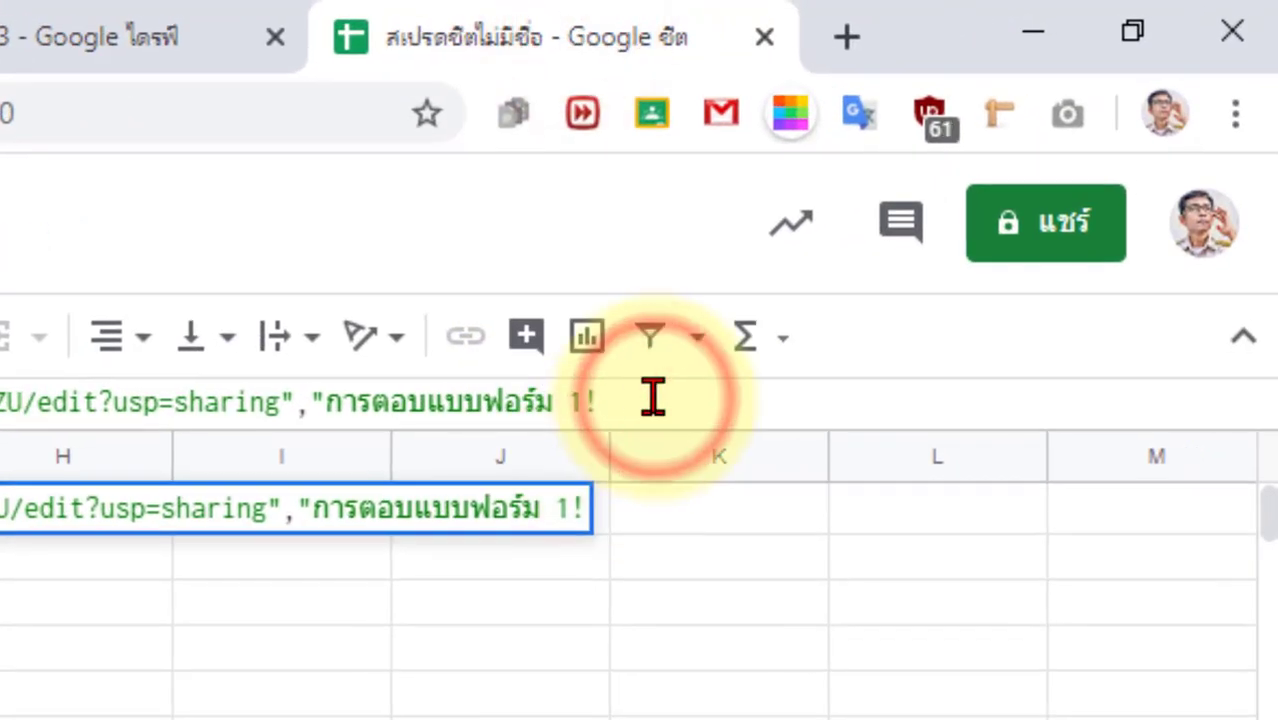
Finish the range as "การตอบแบบฟอร์ม 1!c3:C", close the parentheses and enter the UNIQUE formula in A1
text(c3:C)
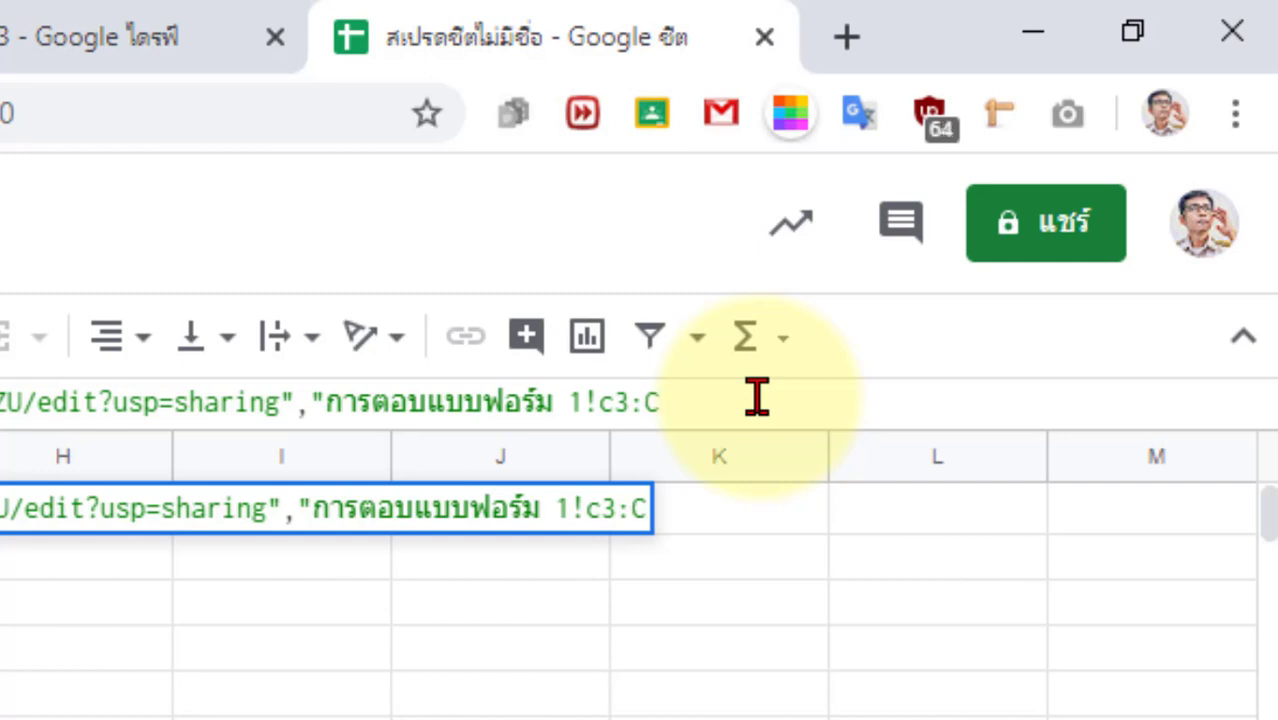
text())
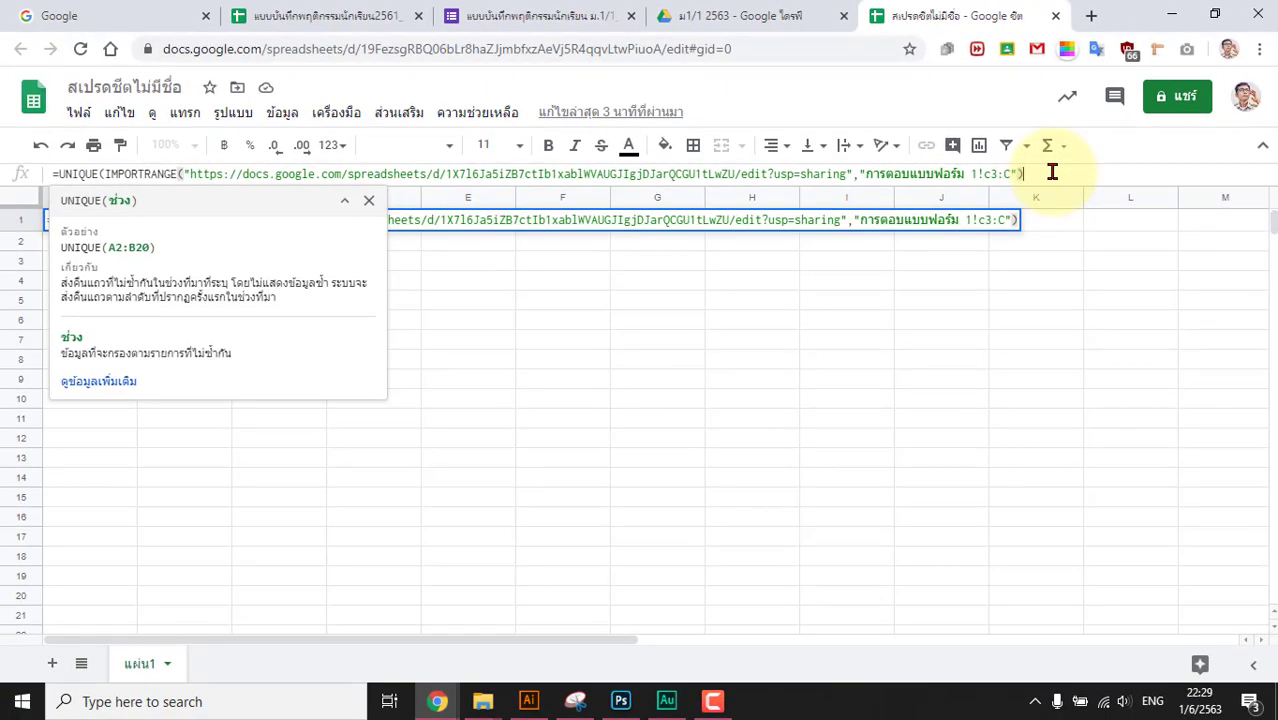
key(Return)
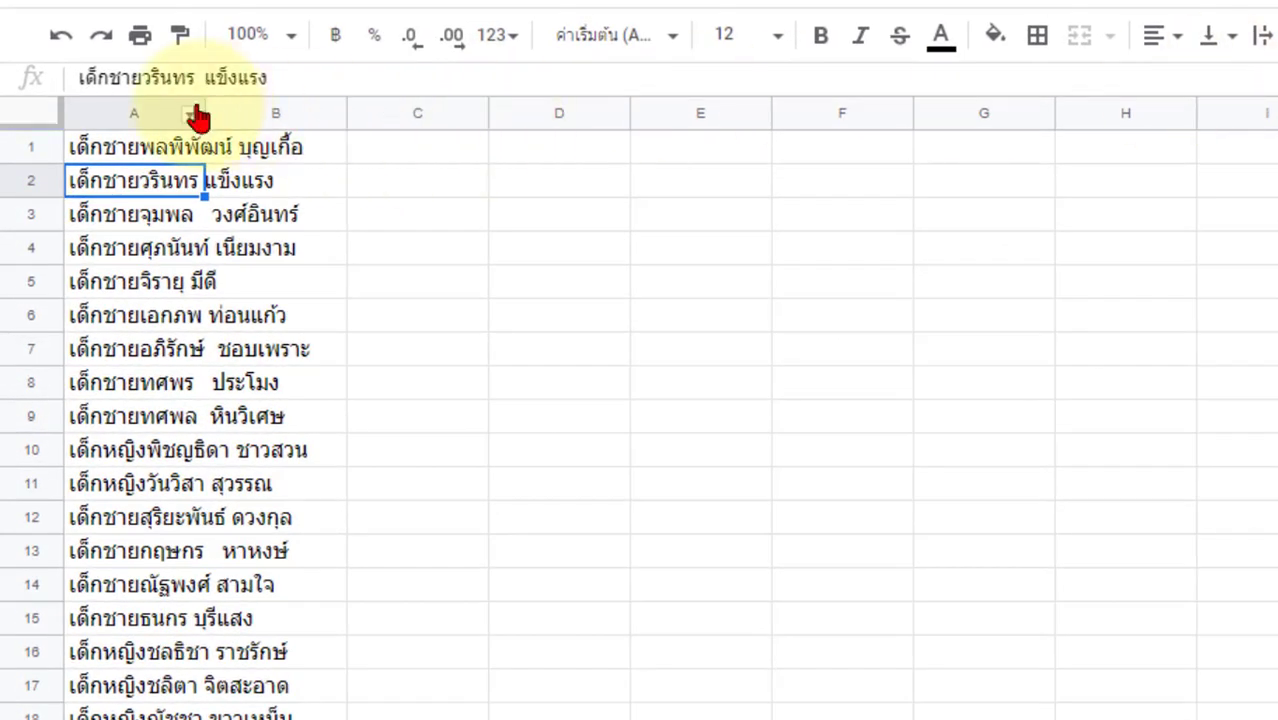
Widen column A to fit full names and scroll through the imported names down to row 25
drag(200, 104, 457, 108)
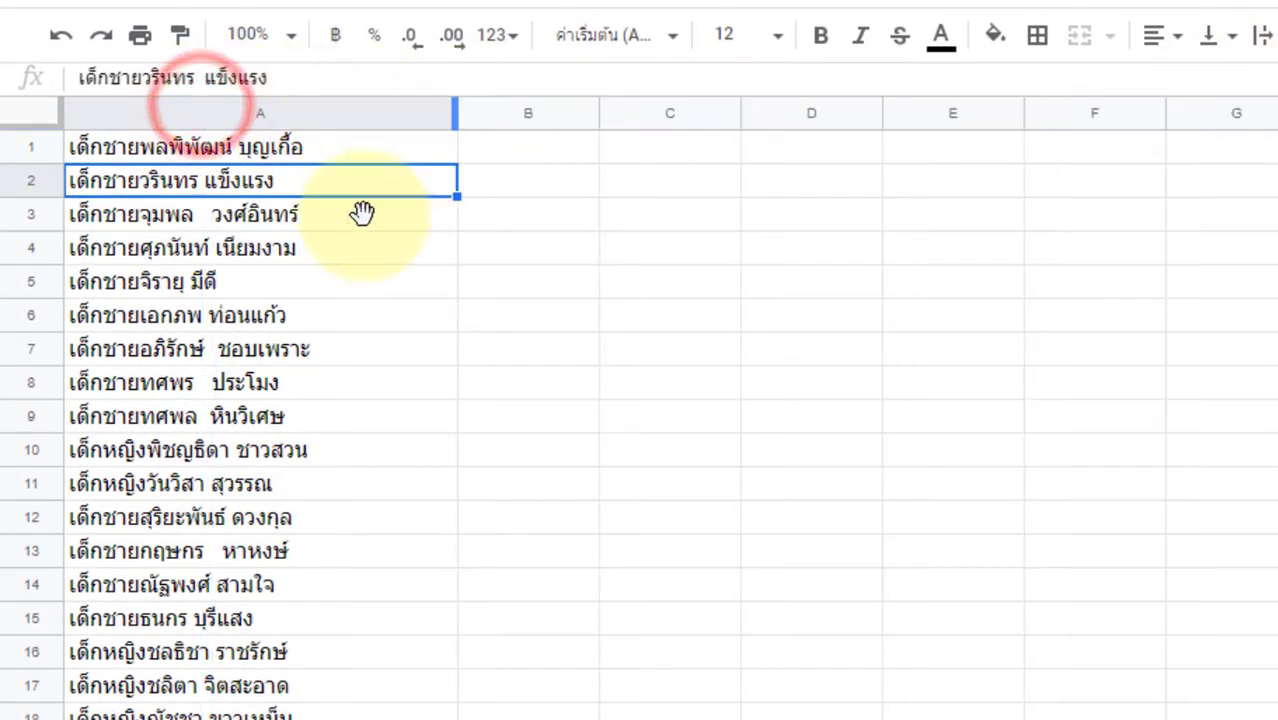
scroll(334, 433, down, 4)
scroll(320, 488, down, 1)
click(114, 450)
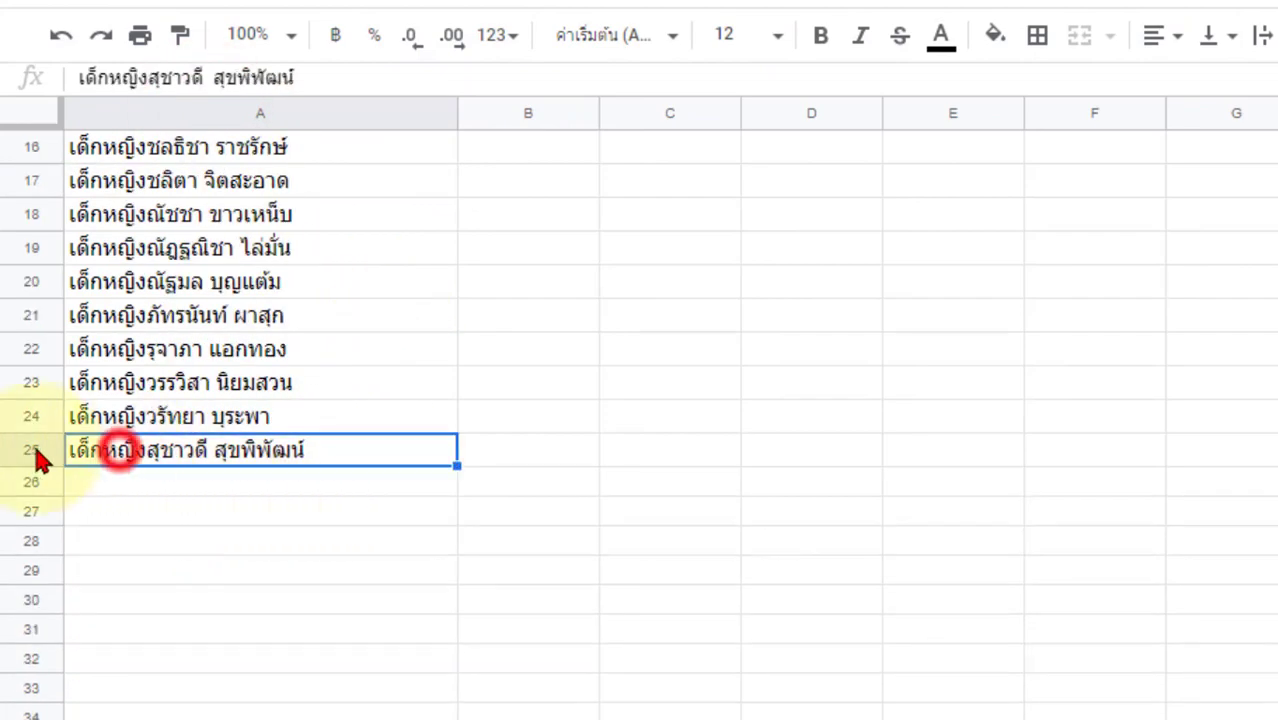
click(30, 450)
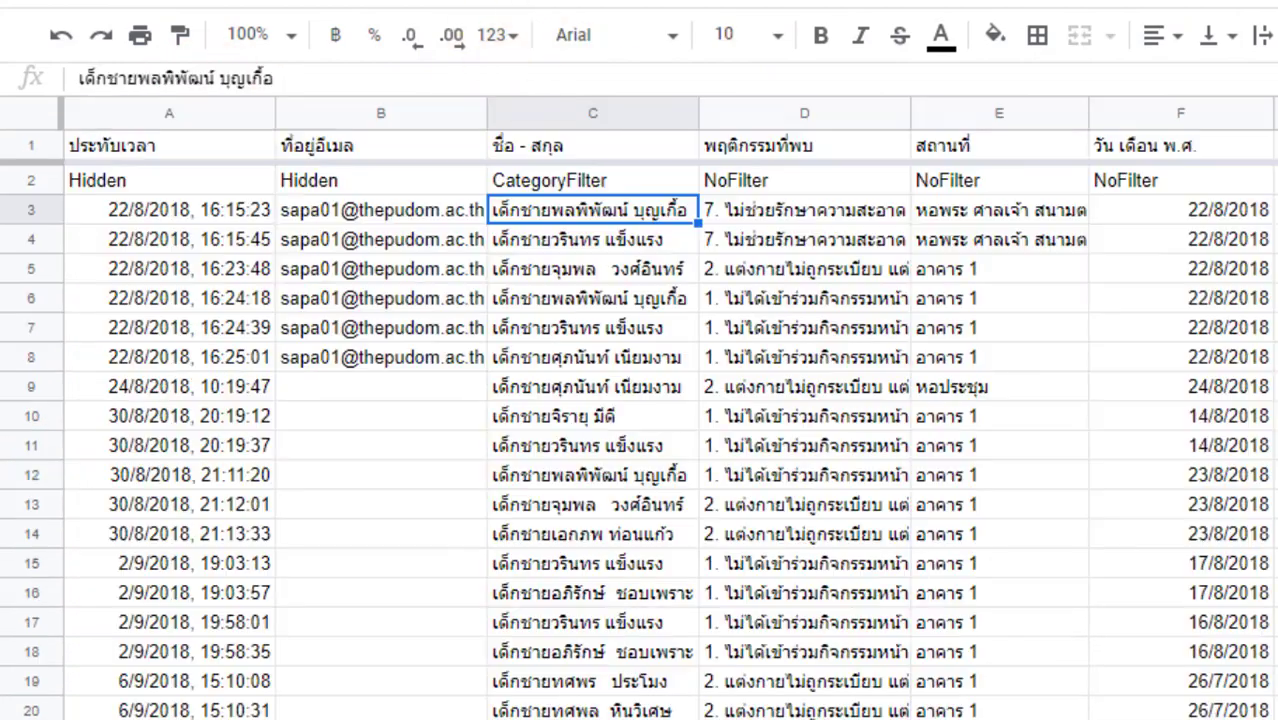
scroll(235, 475, down, 2)
scroll(243, 476, down, 20)
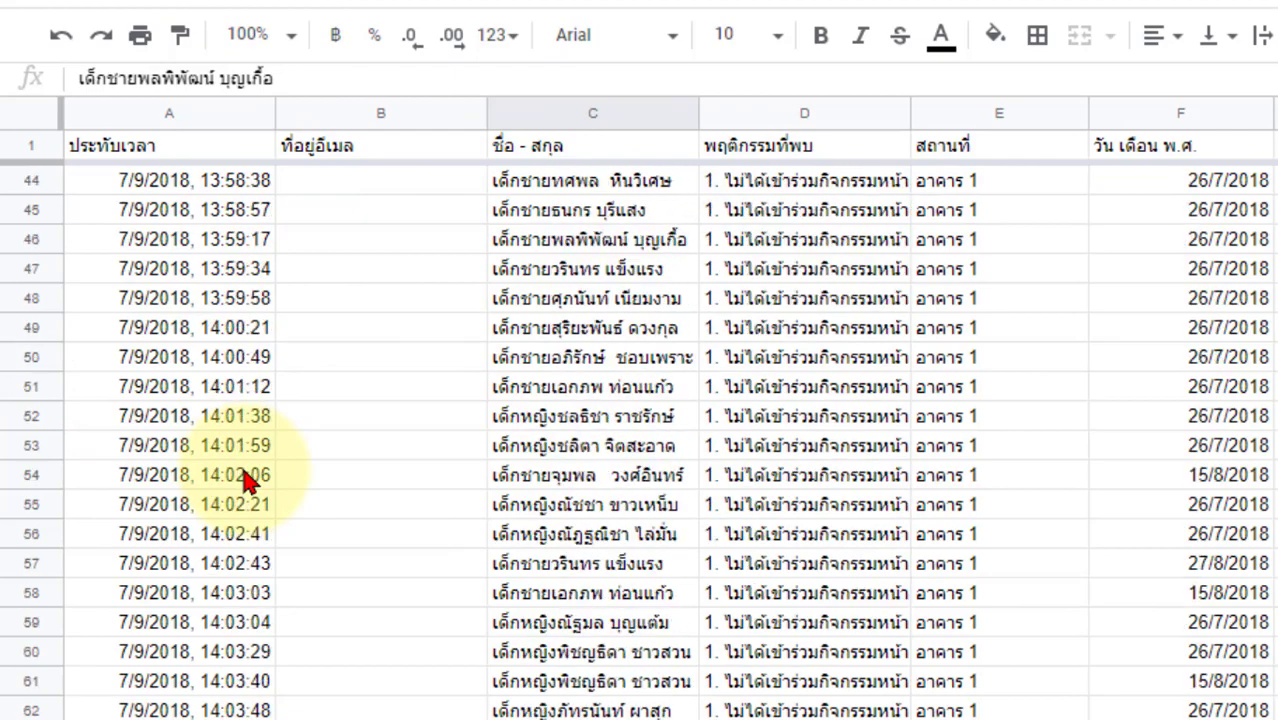
scroll(246, 480, down, 20)
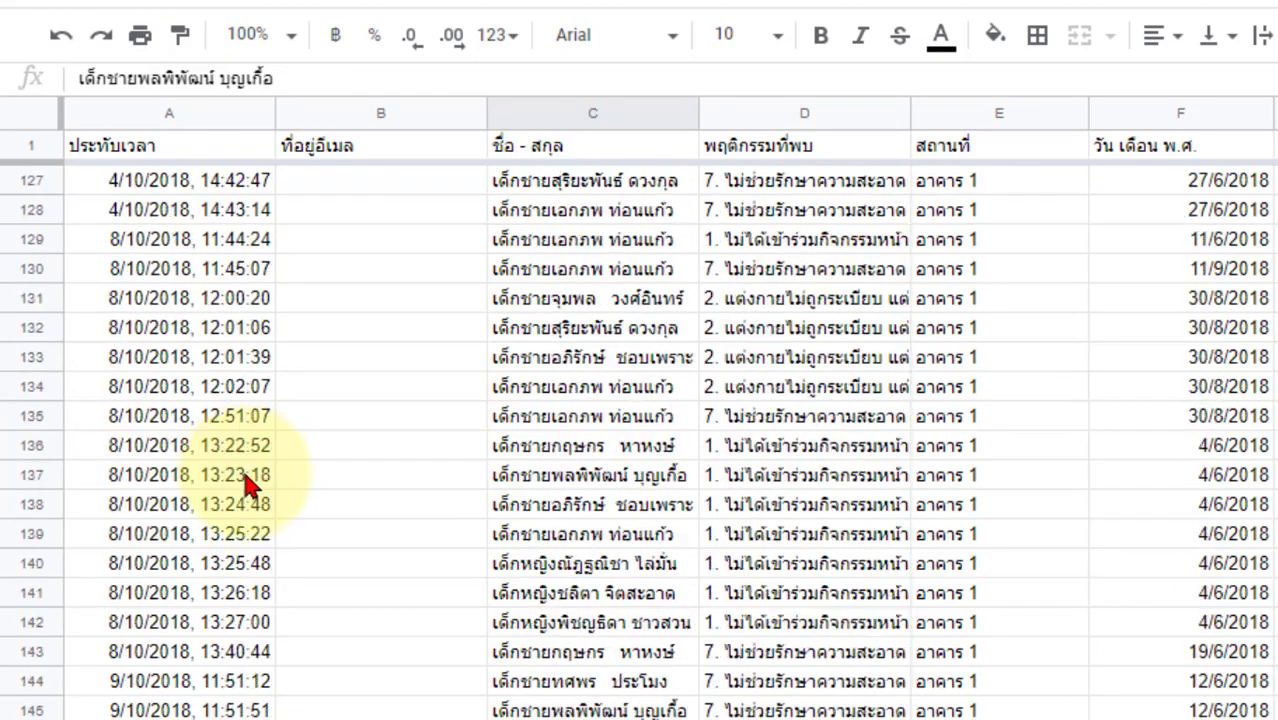
scroll(243, 468, up, 2)
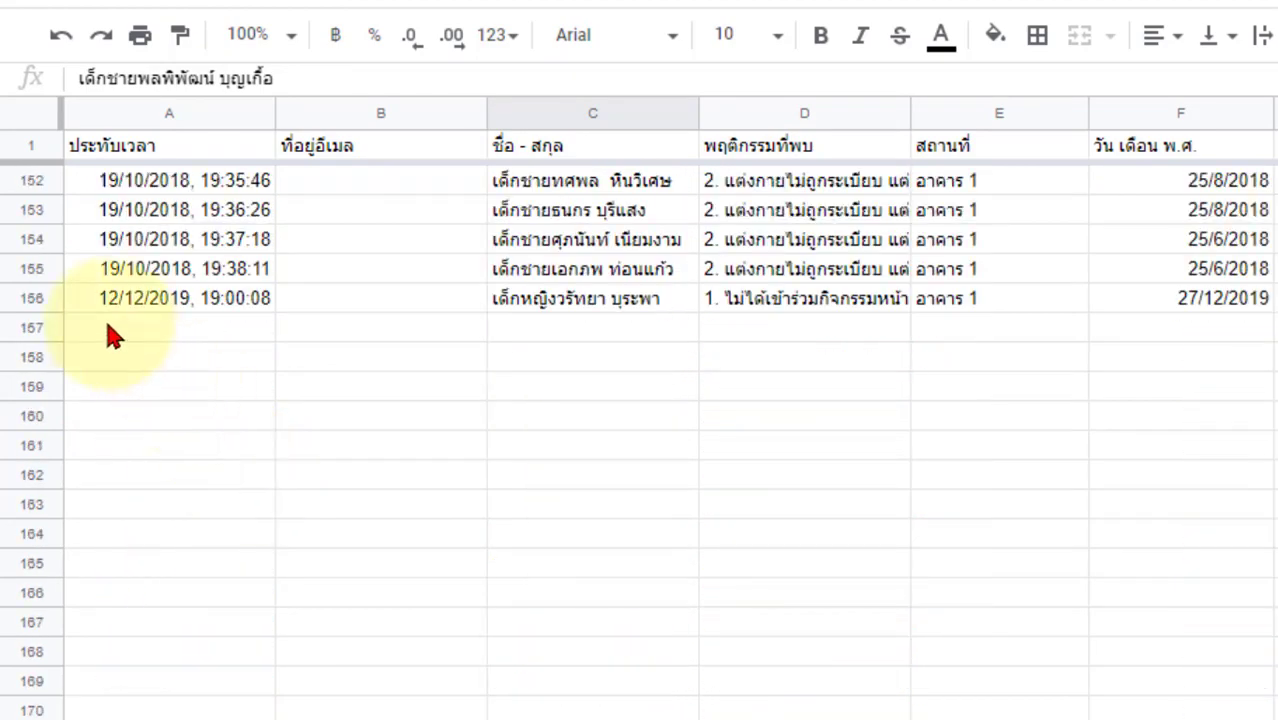
click(35, 298)
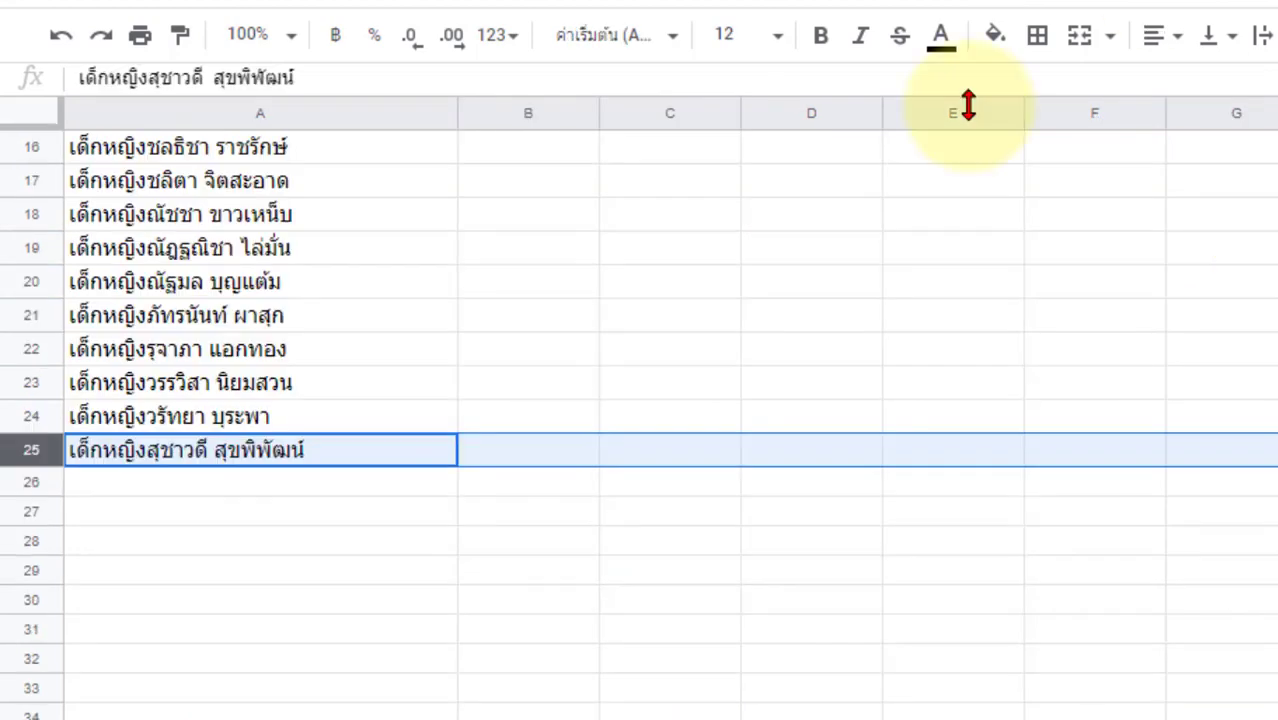
click(198, 372)
scroll(176, 455, up, 5)
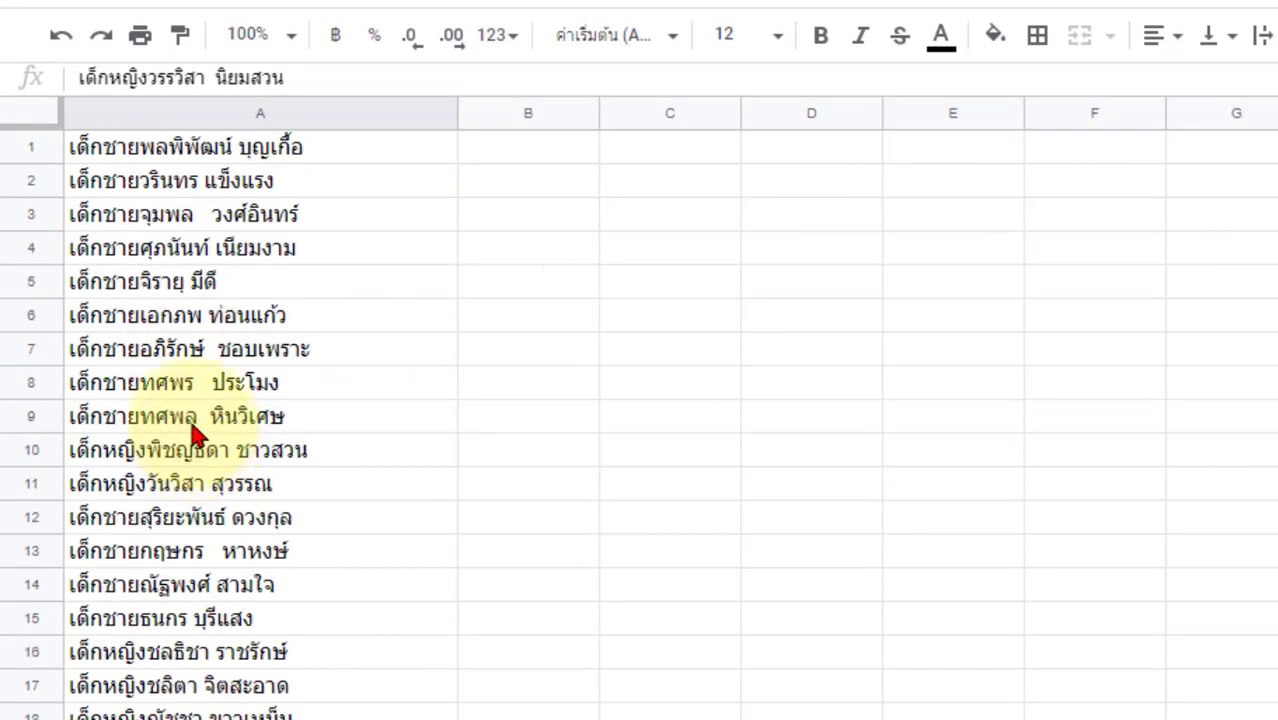
Review A1's UNIQUE formula and the listed names, briefly checking the behaviour-record form
click(222, 158)
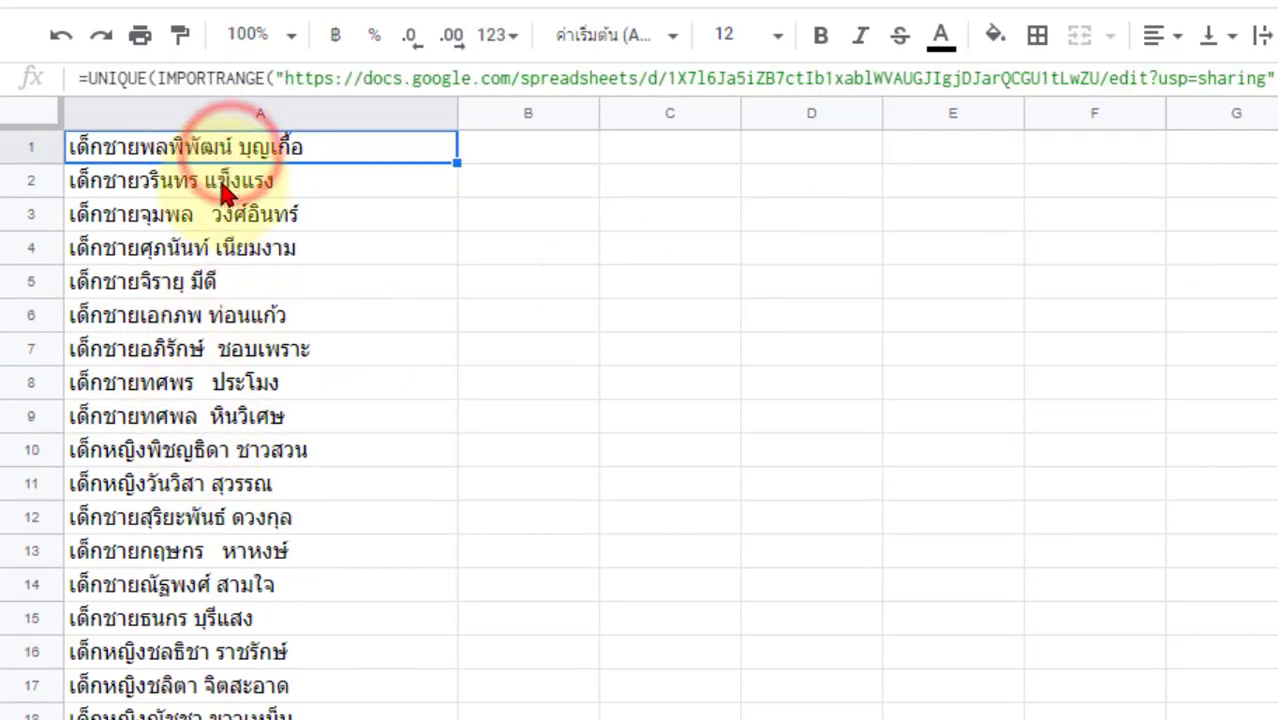
click(226, 184)
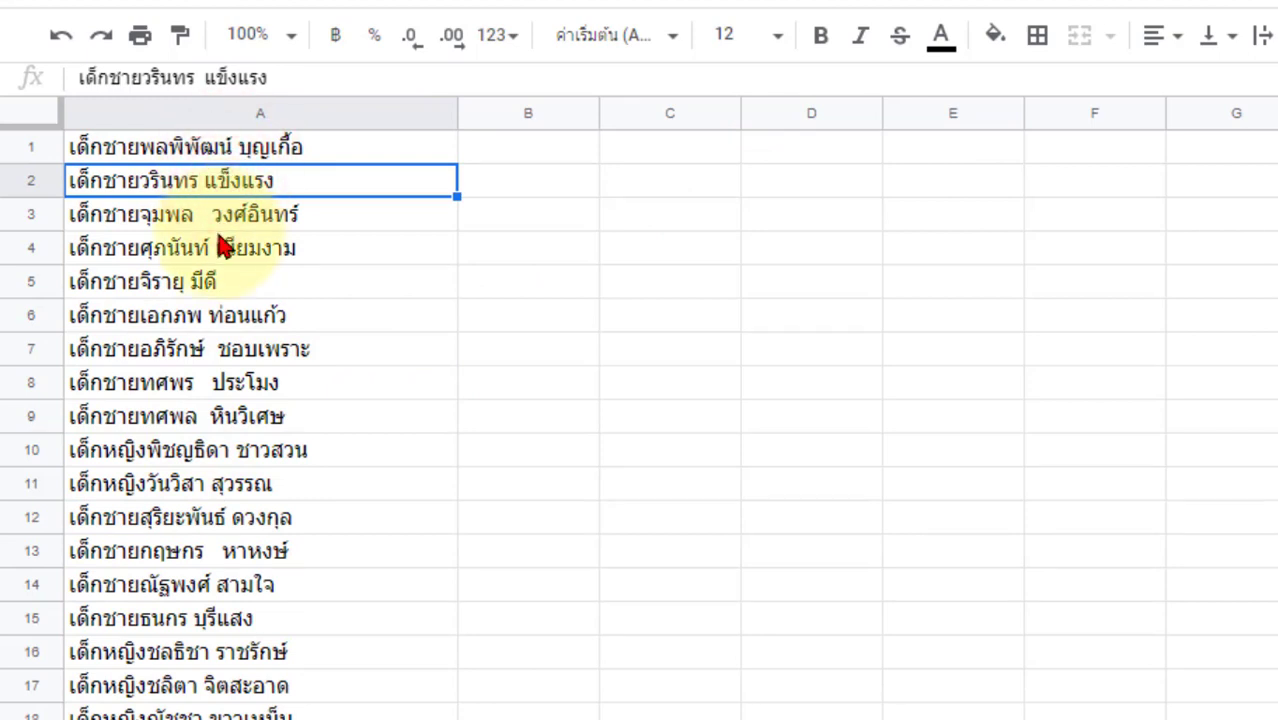
click(245, 148)
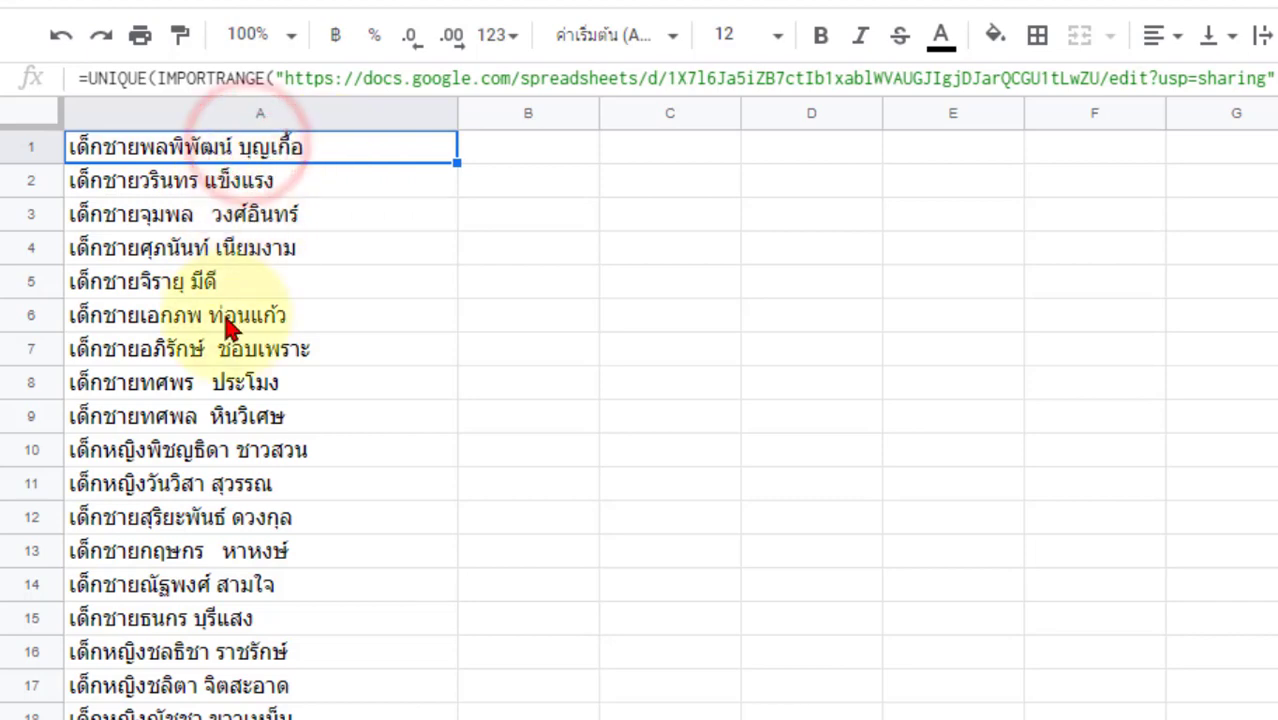
scroll(232, 480, down, 4)
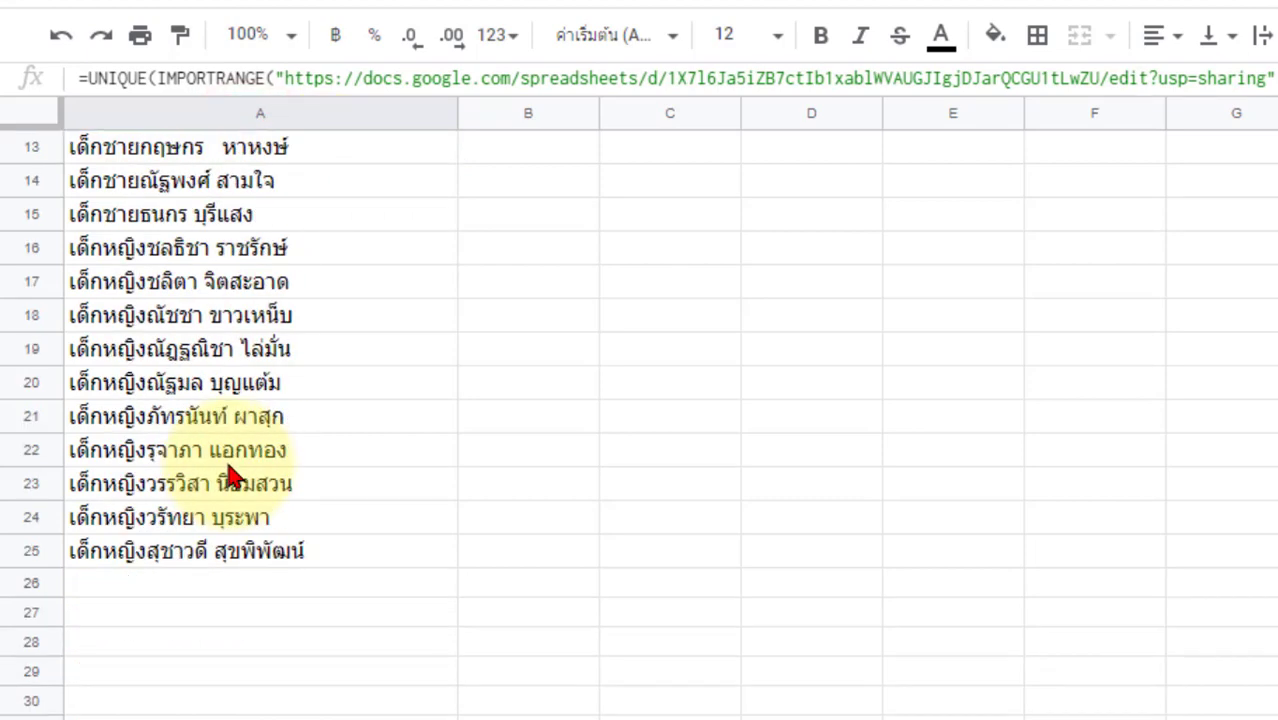
scroll(240, 460, up, 1)
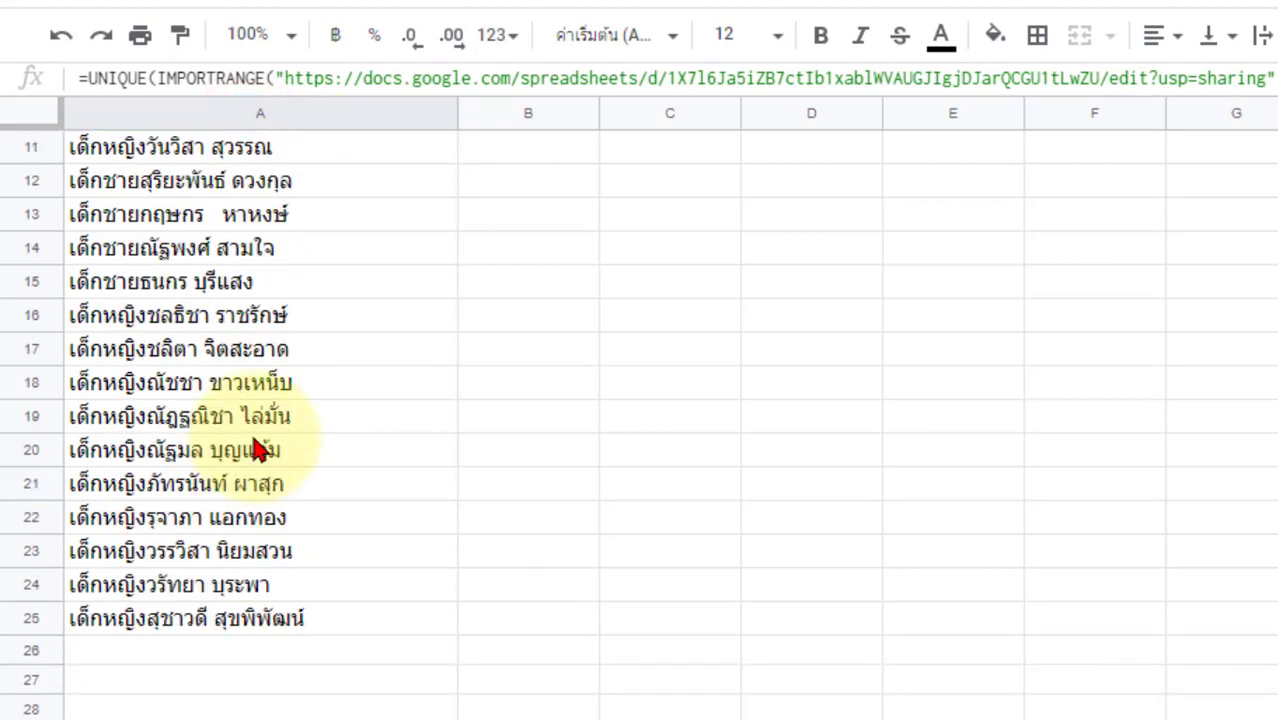
click(232, 558)
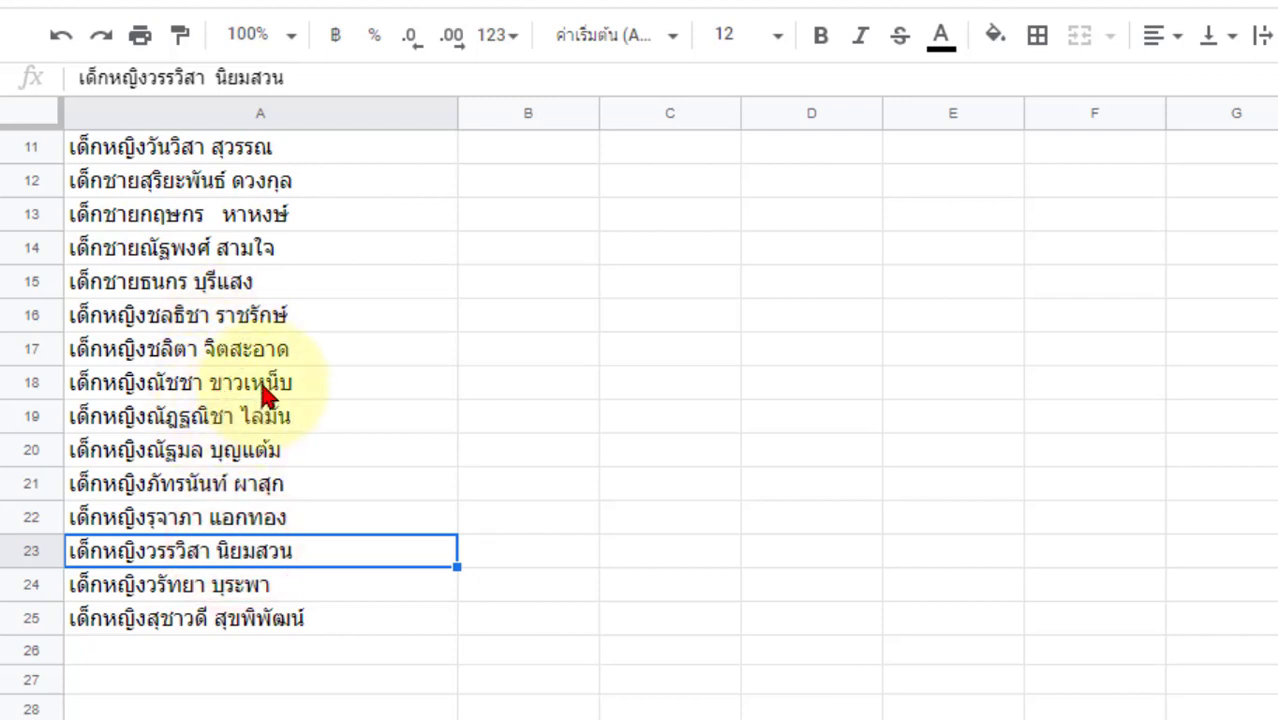
click(235, 452)
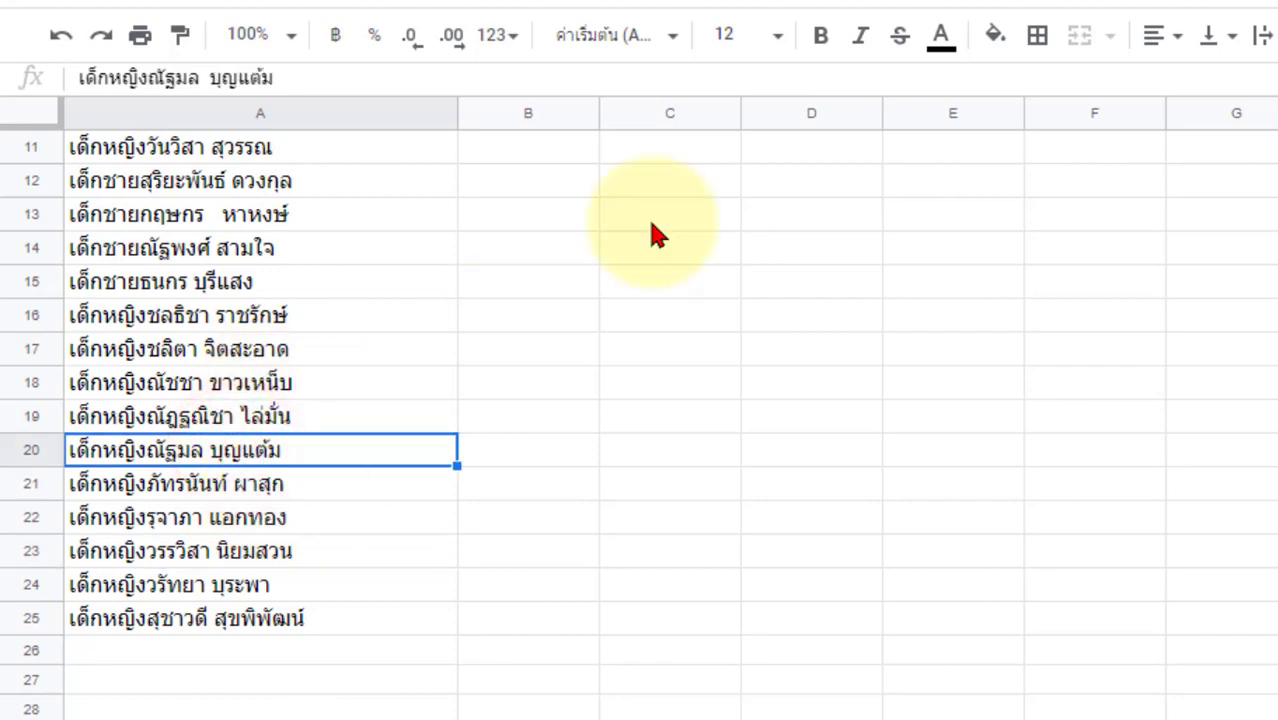
click(1030, 3)
scroll(984, 502, down, 3)
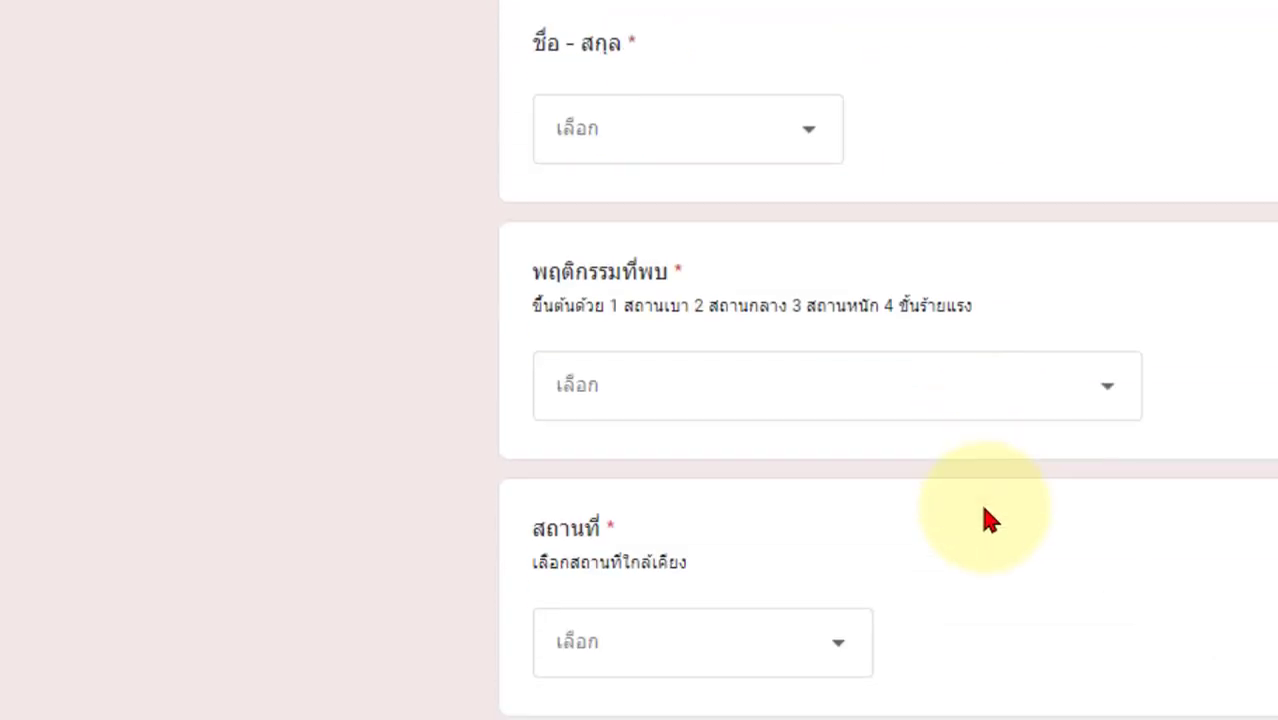
scroll(987, 519, up, 3)
click(1075, 1)
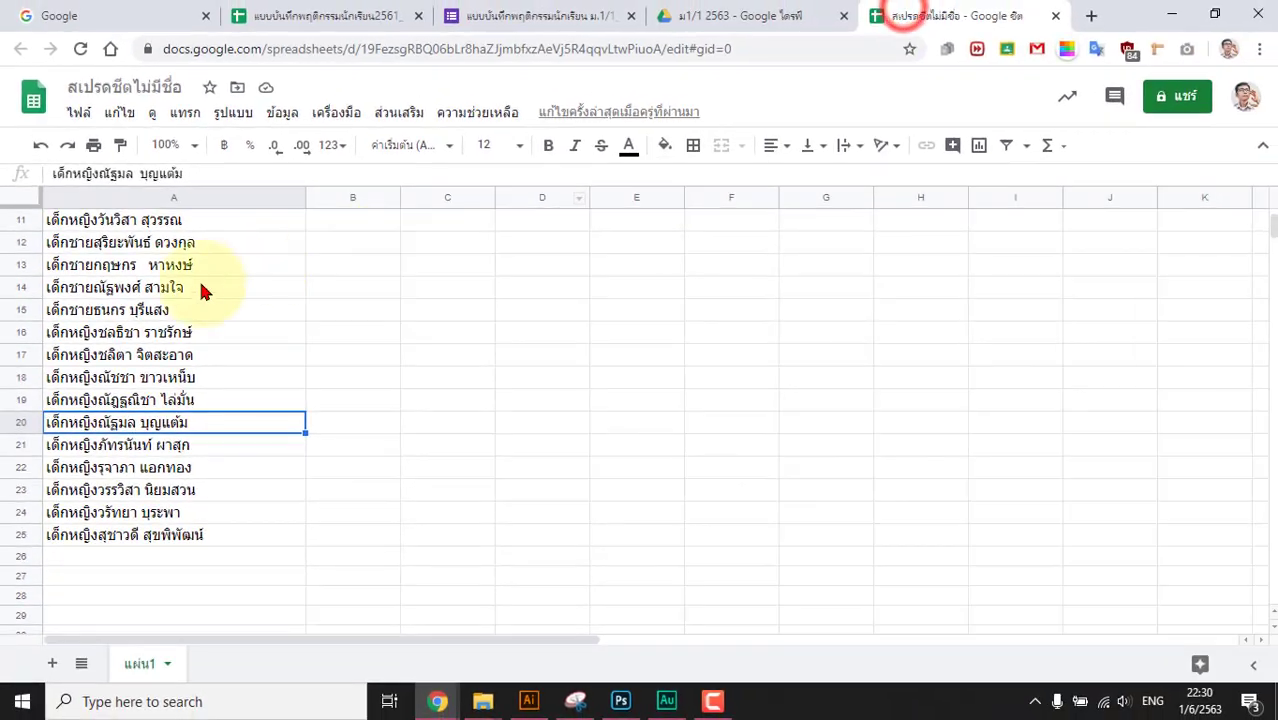
Recheck A1's formula and select empty cell B1 for the points column
click(105, 219)
scroll(160, 300, up, 4)
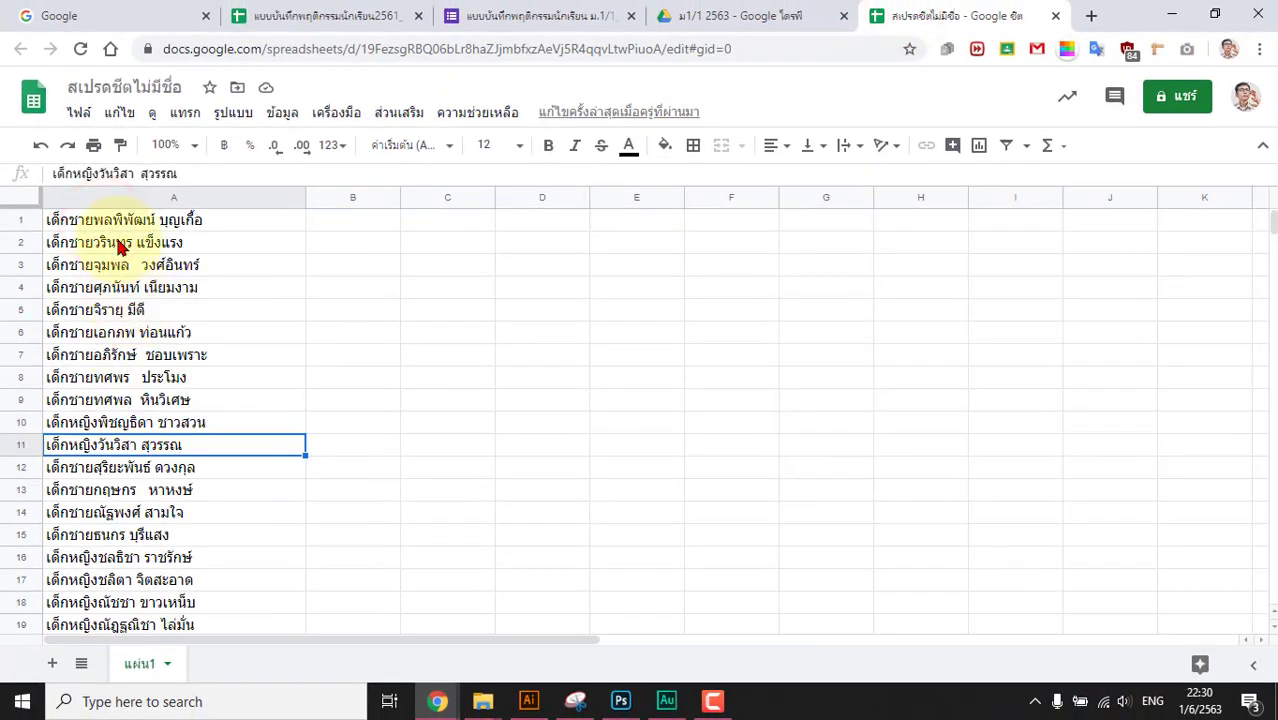
click(105, 219)
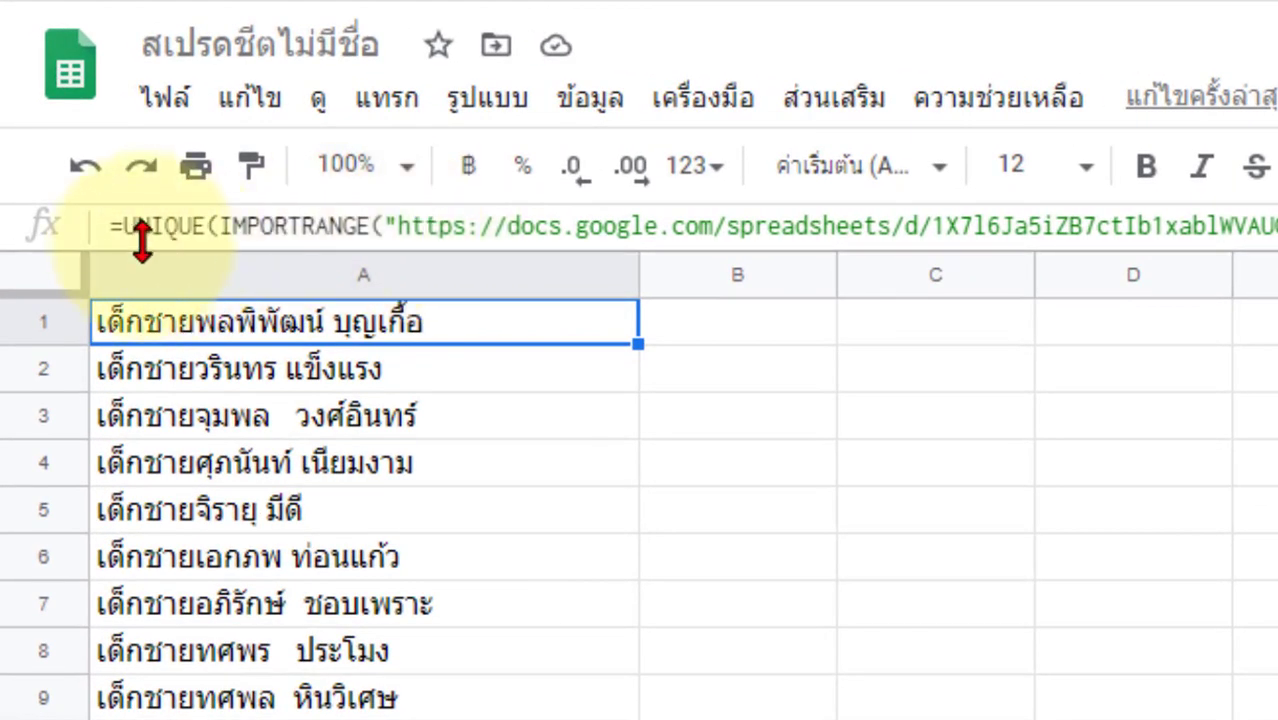
click(150, 232)
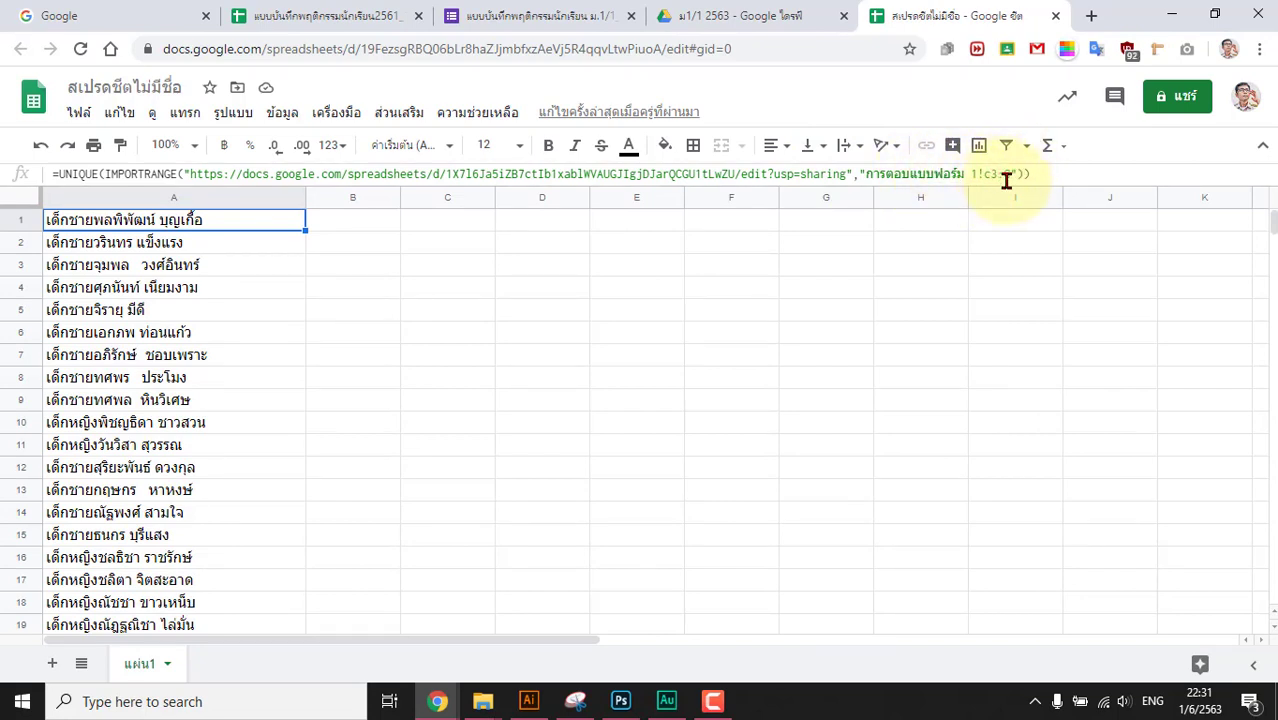
click(412, 293)
click(346, 210)
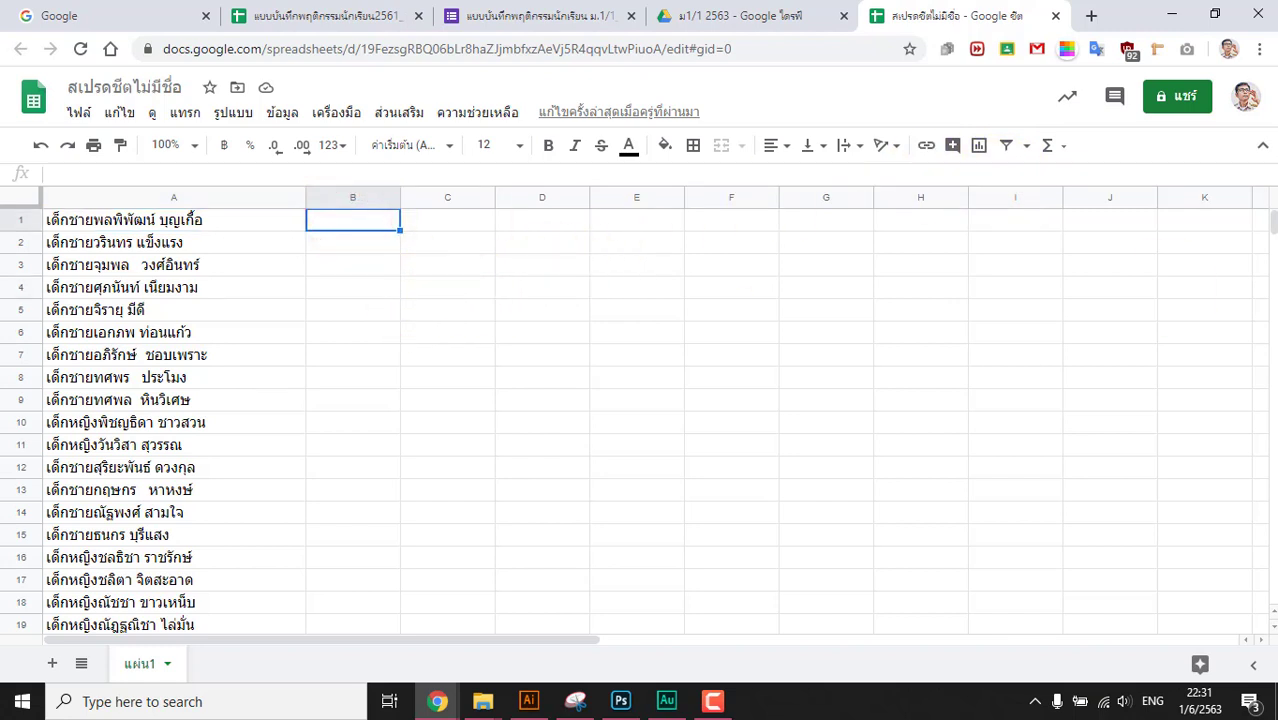
click(322, 17)
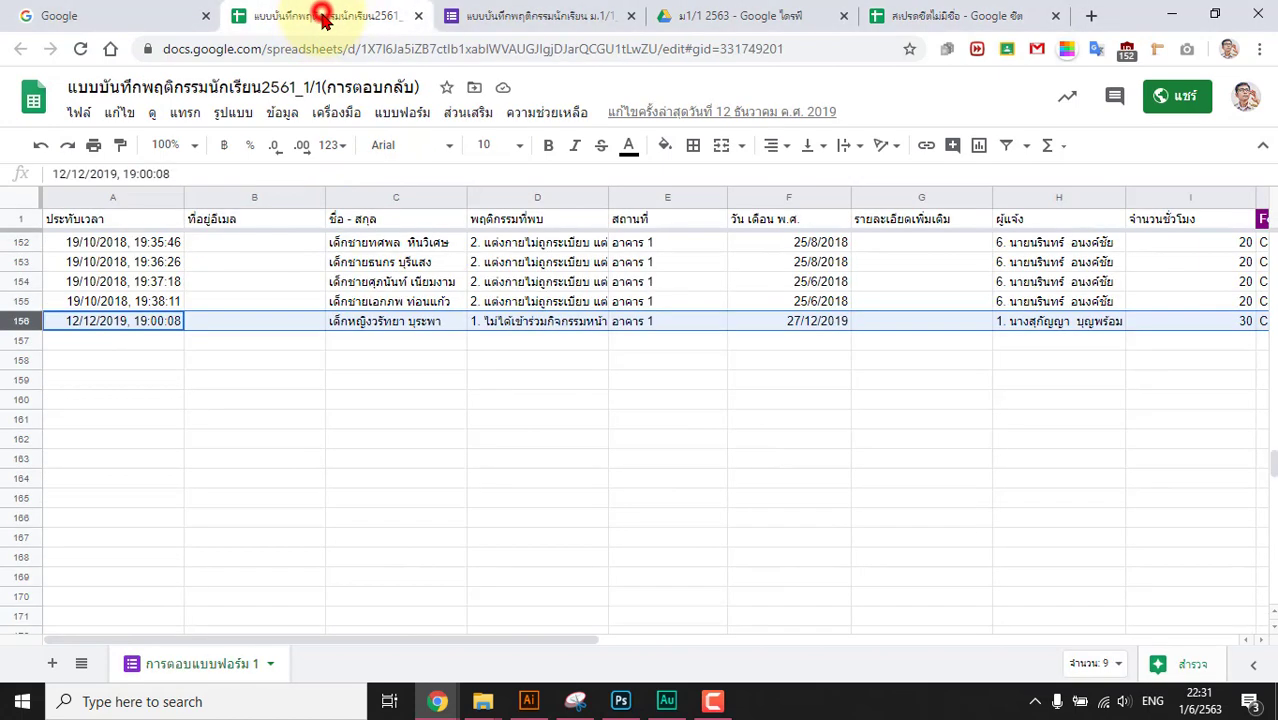
Look over the responses' จำนวนชั่วโมง hours column, then return to the untitled names spreadsheet
click(710, 497)
drag(567, 641, 785, 652)
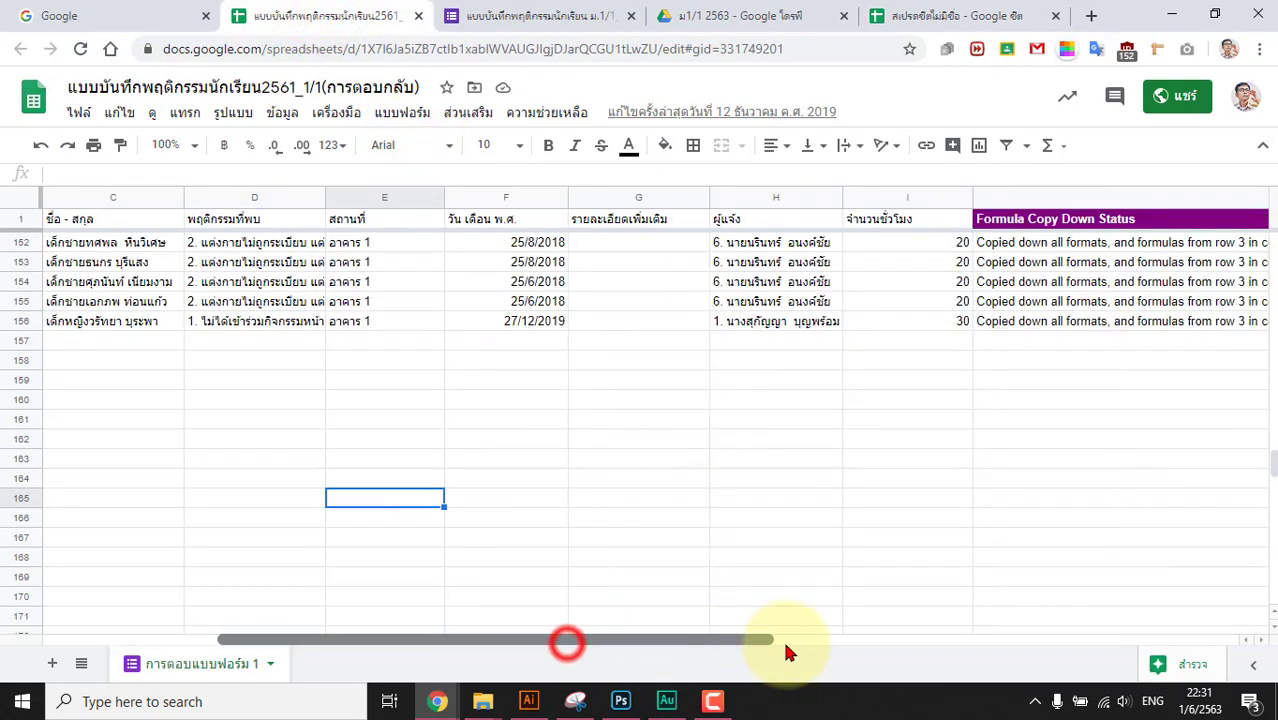
click(760, 218)
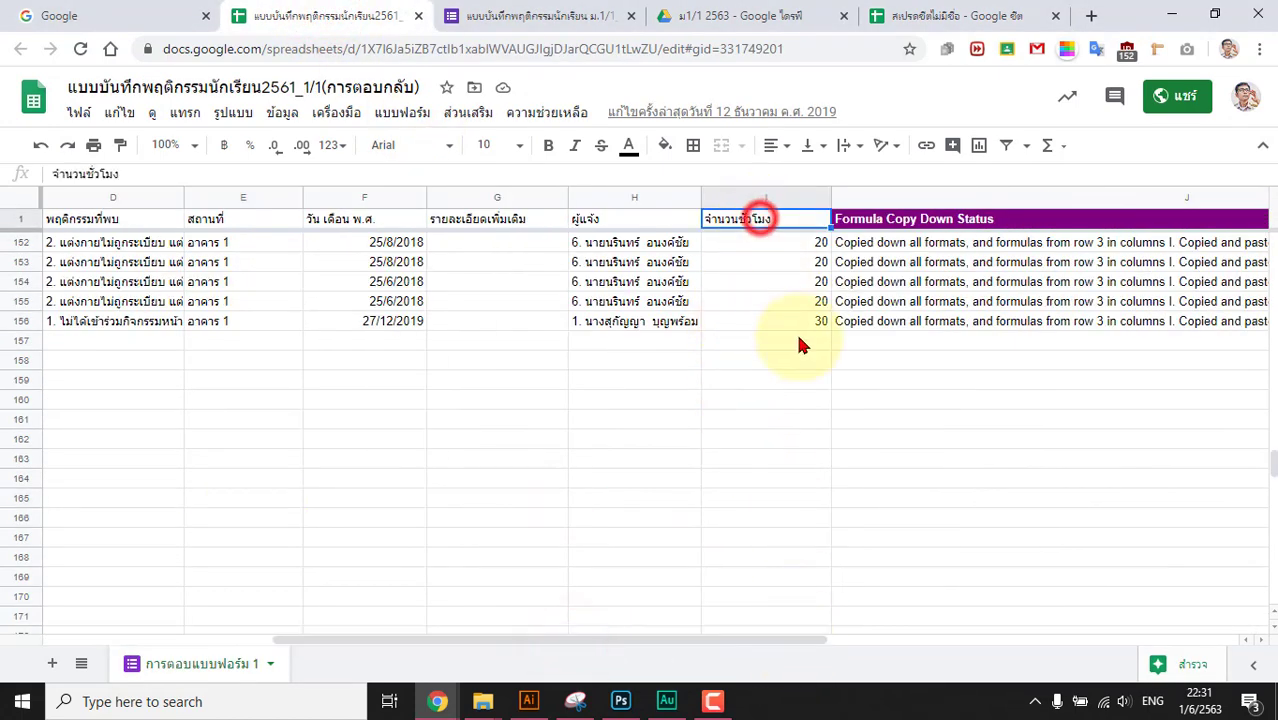
scroll(795, 330, up, 14)
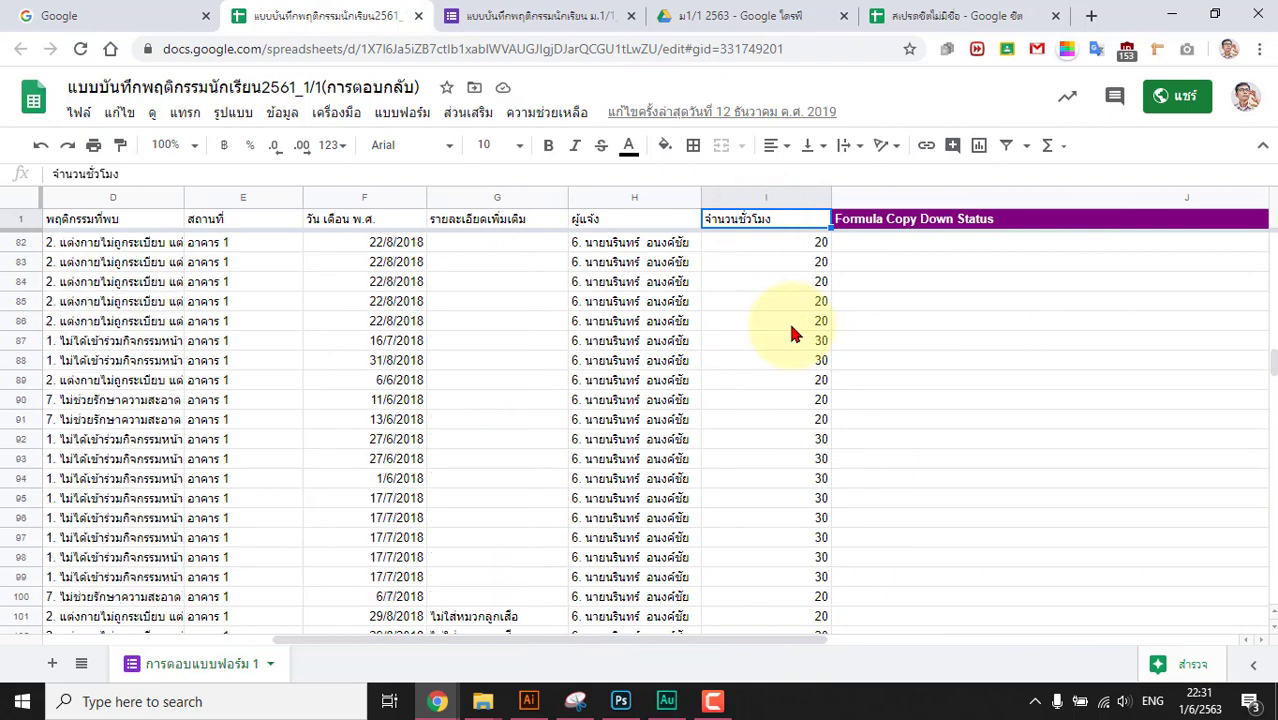
scroll(790, 333, up, 4)
scroll(791, 333, up, 5)
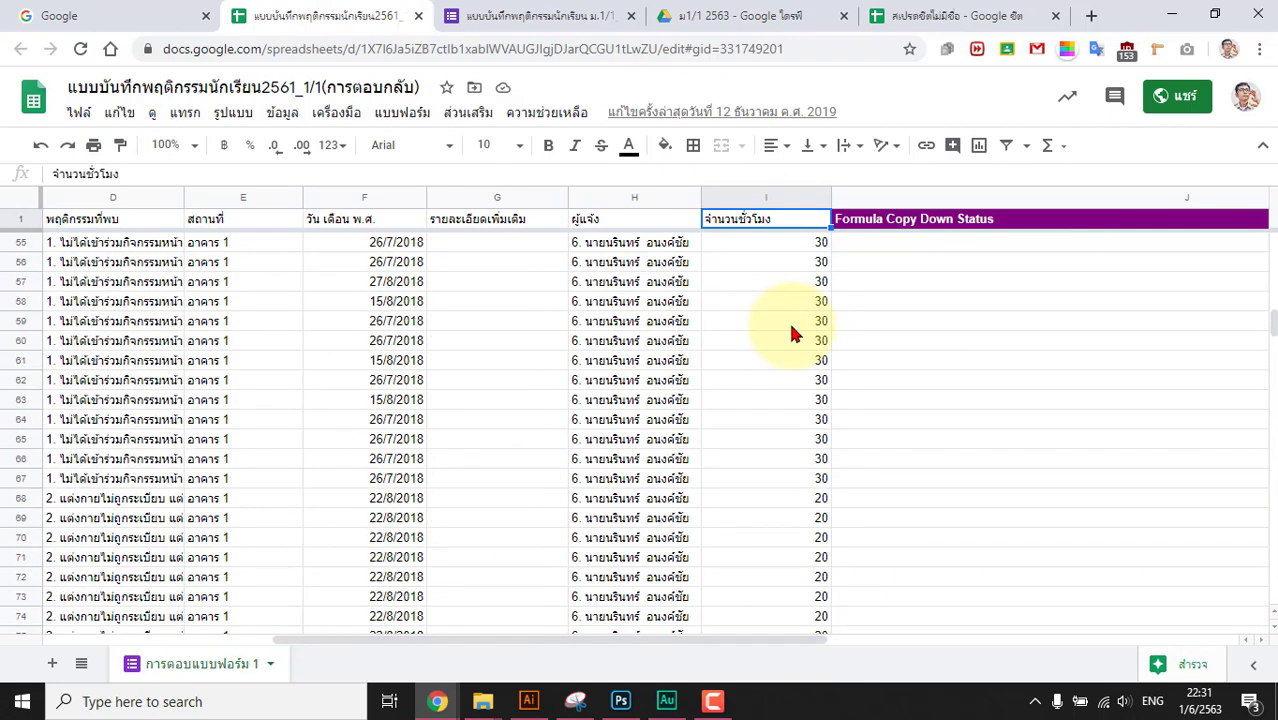
scroll(791, 333, up, 12)
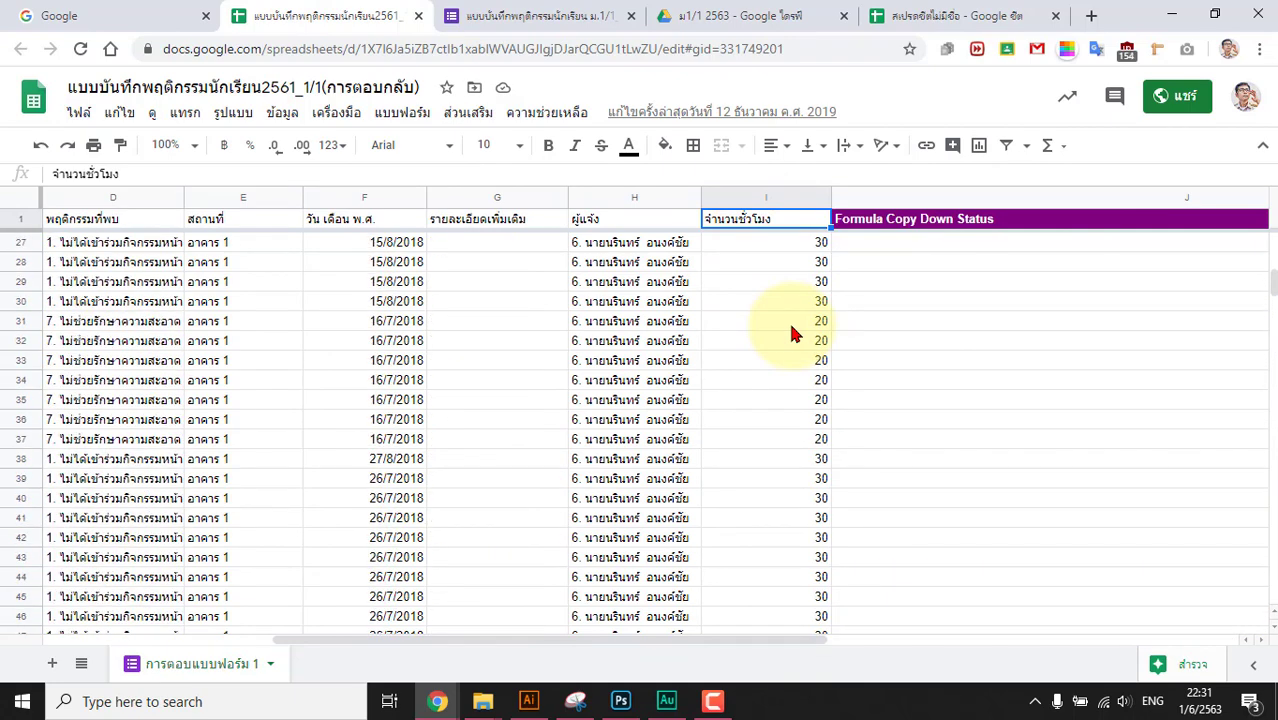
scroll(791, 333, up, 3)
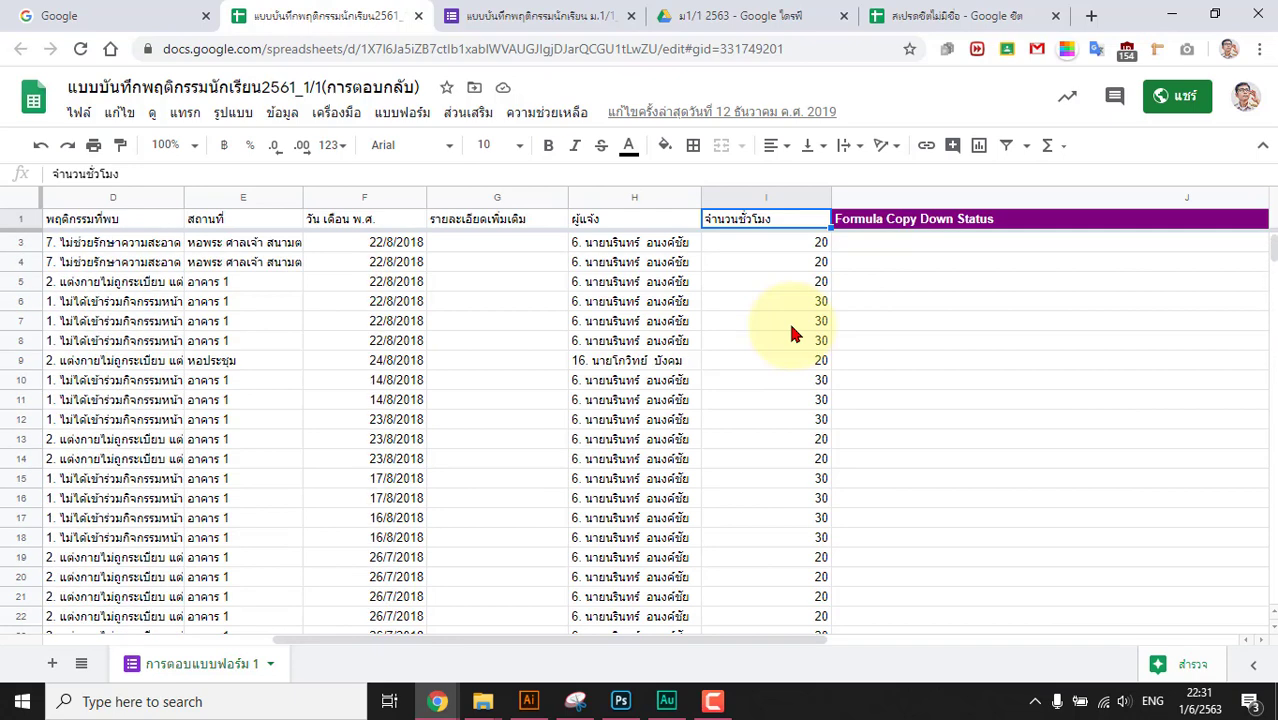
click(910, 16)
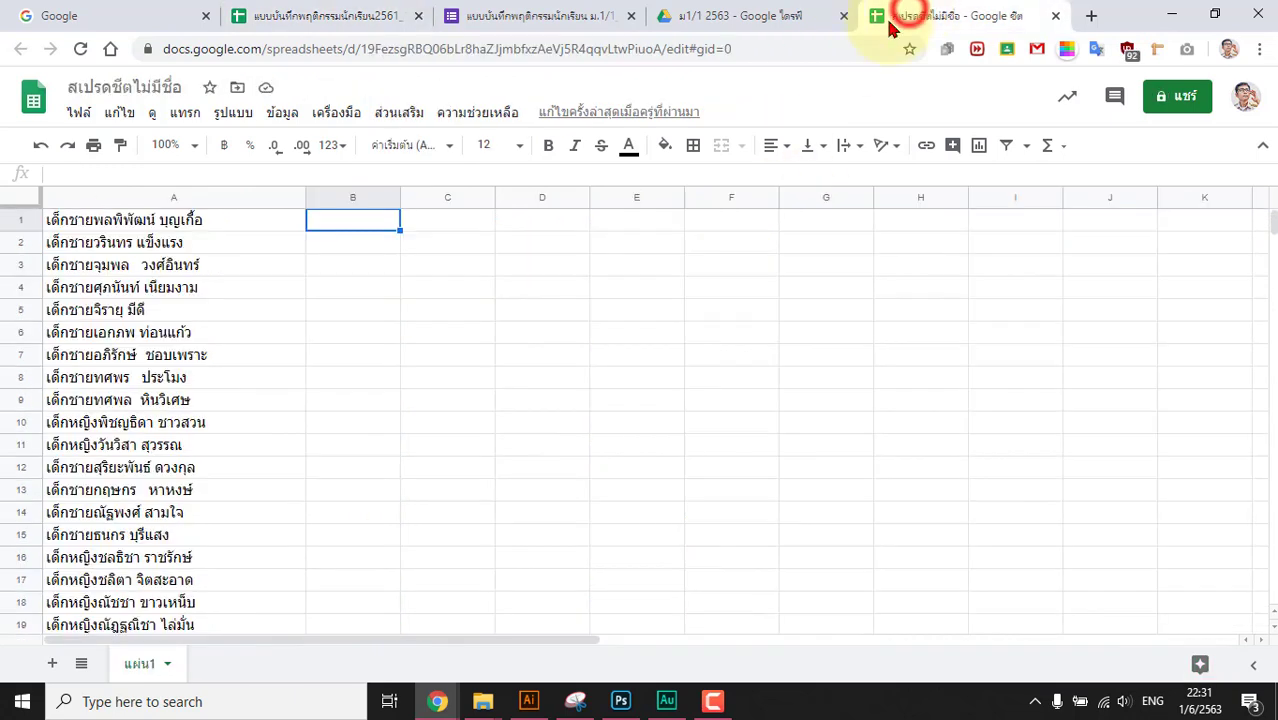
Insert a row above the names, then enter headers ชื่อ - นามสกุล in A1 and คะแนนความดี in B1
right_click(11, 220)
click(105, 279)
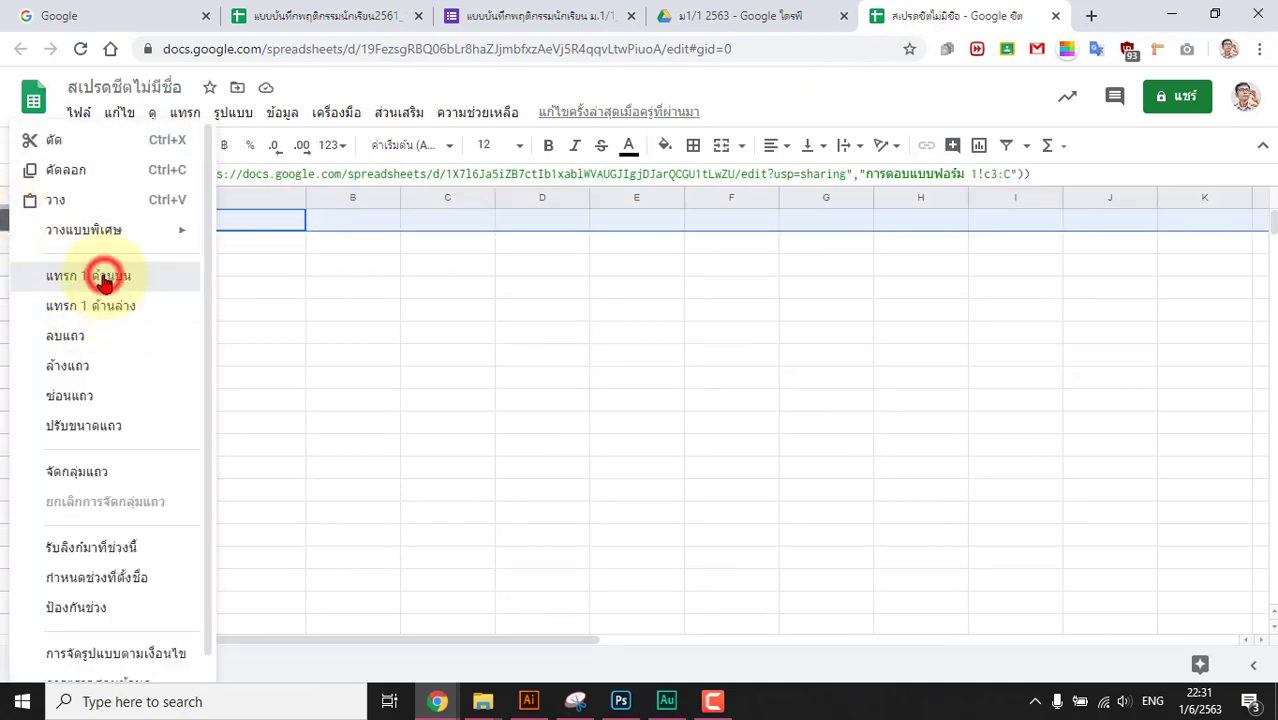
click(125, 217)
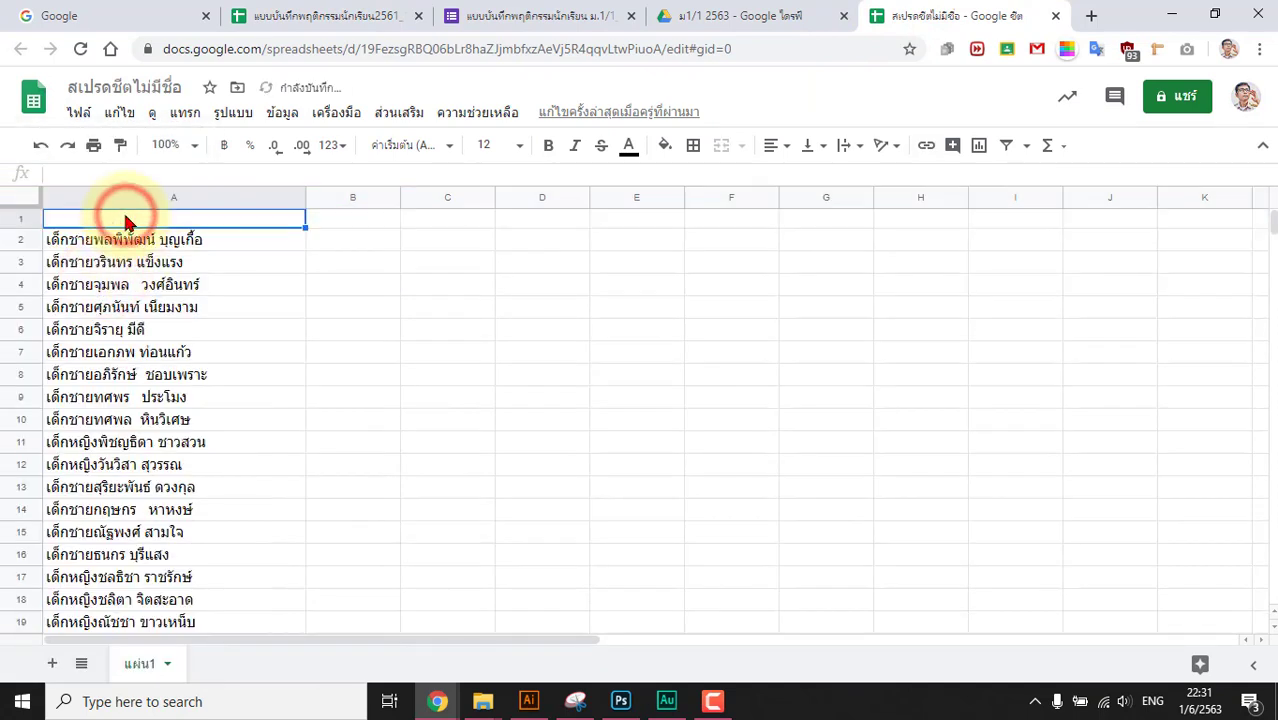
text(=njv)
key(BackSpace)
key(BackSpace)
key(BackSpace)
key(BackSpace)
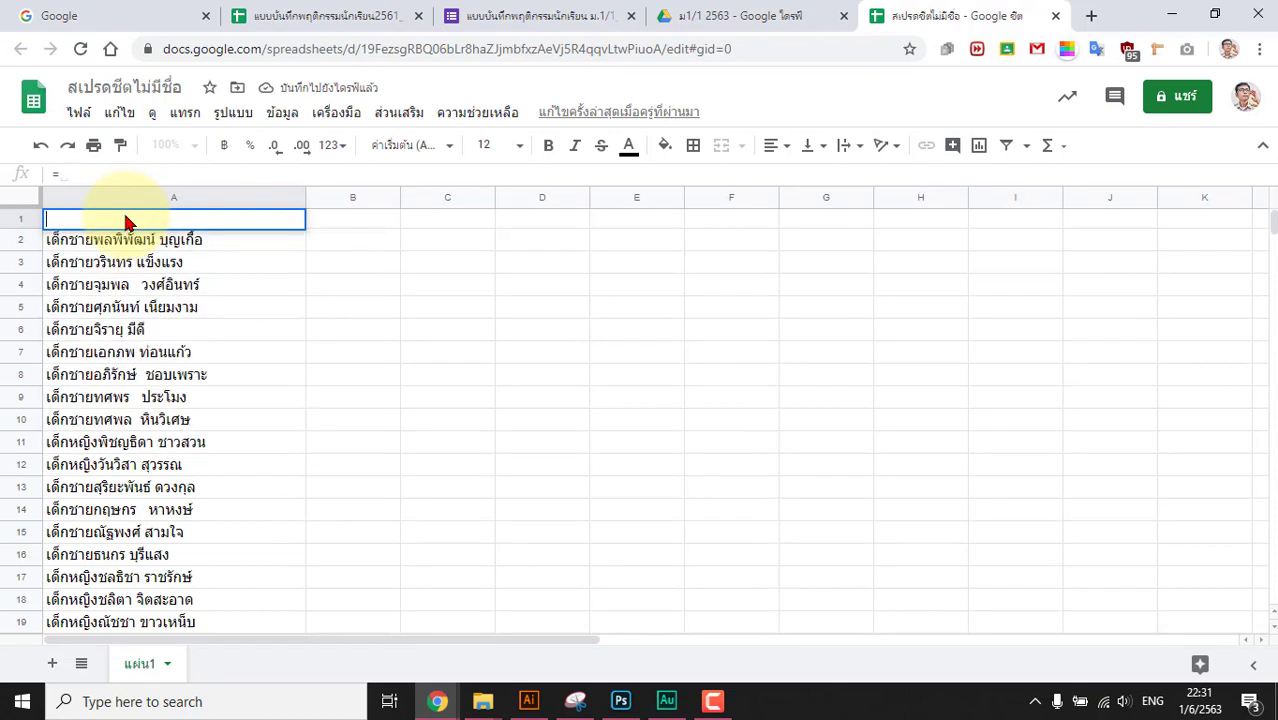
key(grave)
text(ชื่อ)
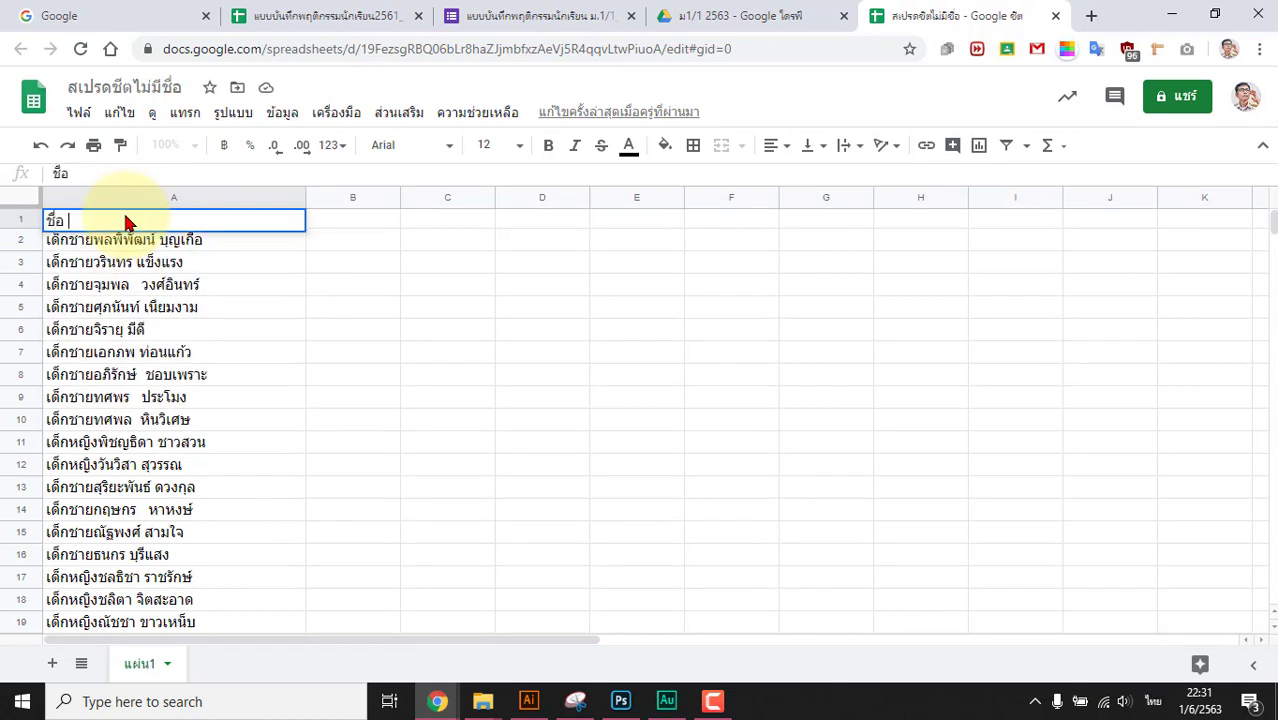
text( - นามสกุล)
key(Tab)
text(คะแนนความ)
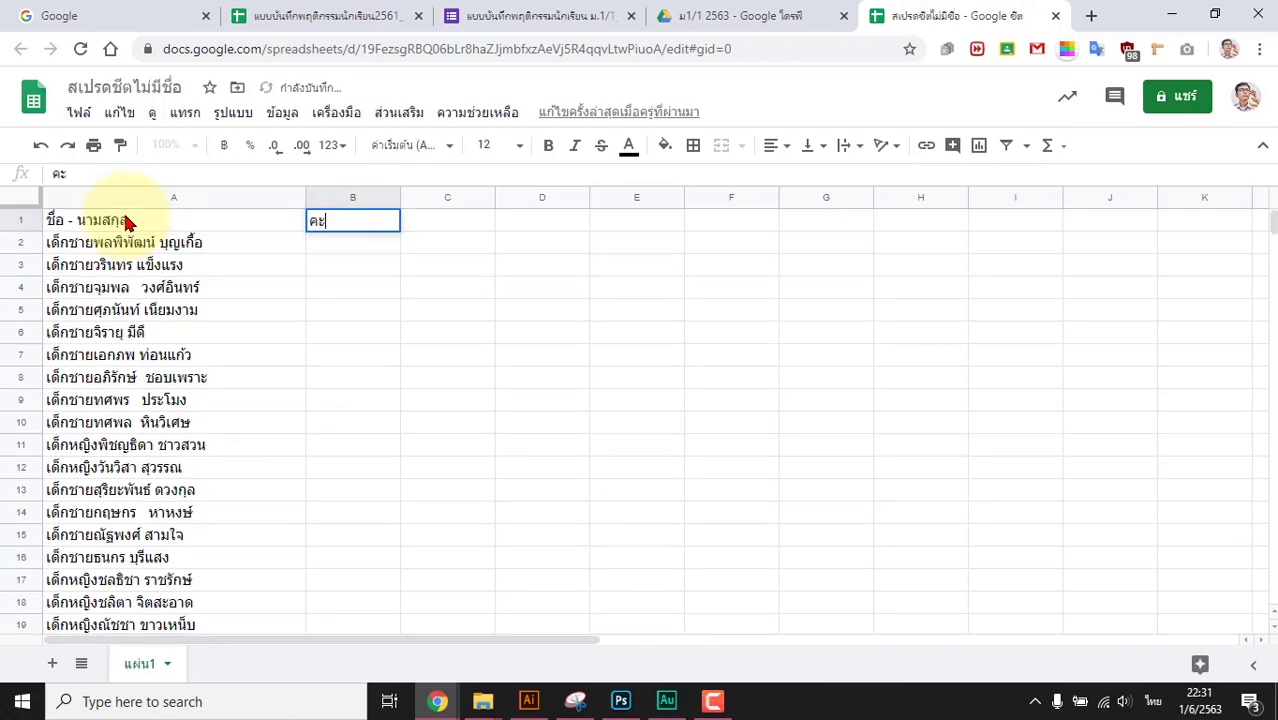
text(ดี)
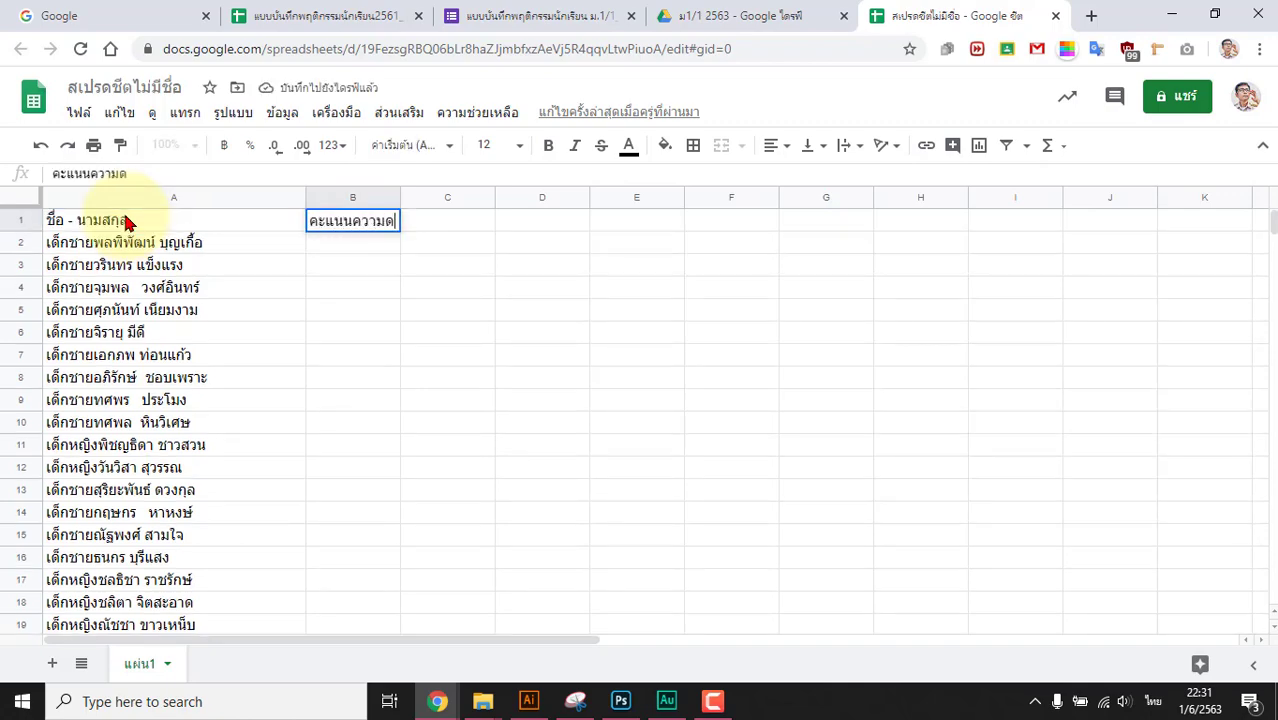
key(Return)
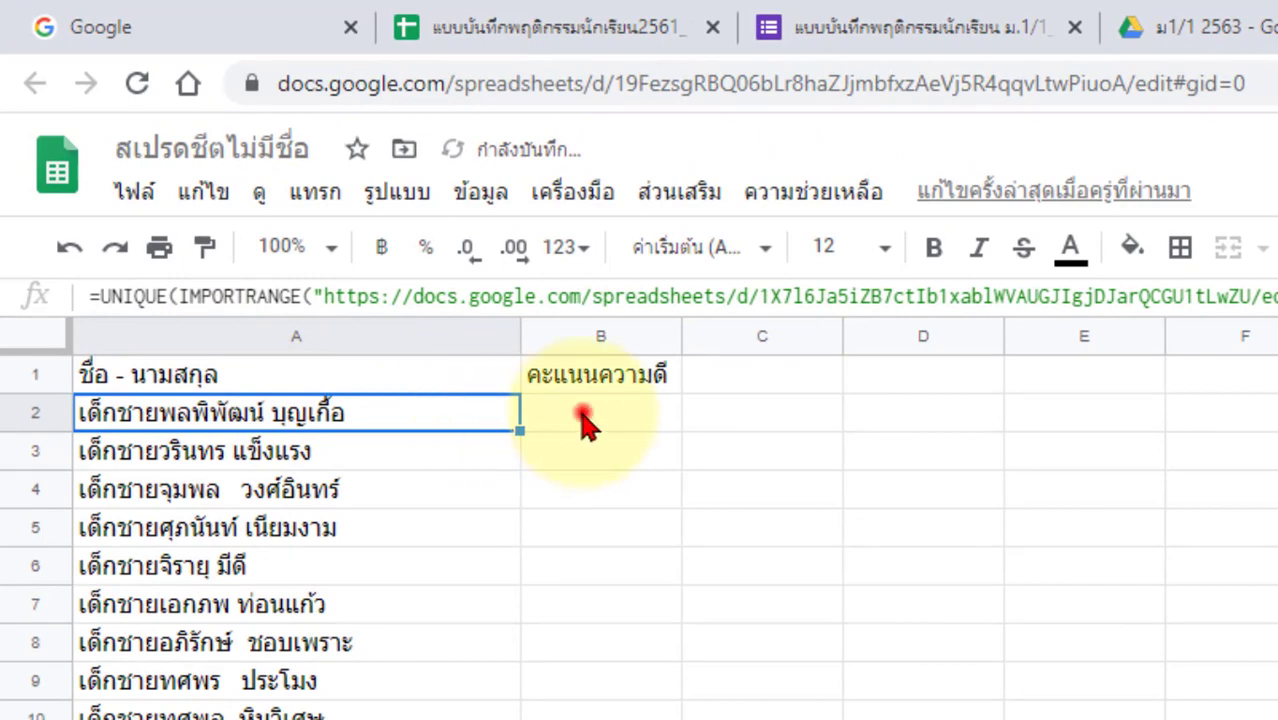
click(585, 423)
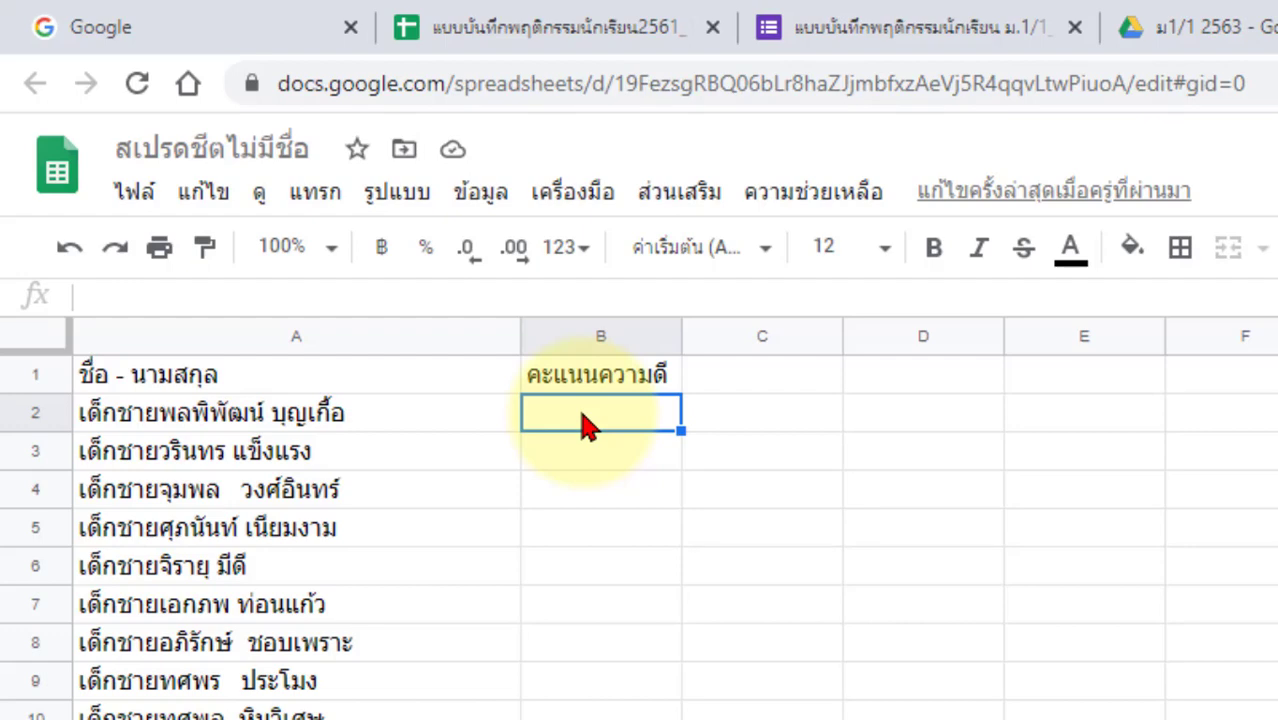
Type =sum(fil in B2 and complete it to =sum(FILTER( from autocomplete
text(ช)
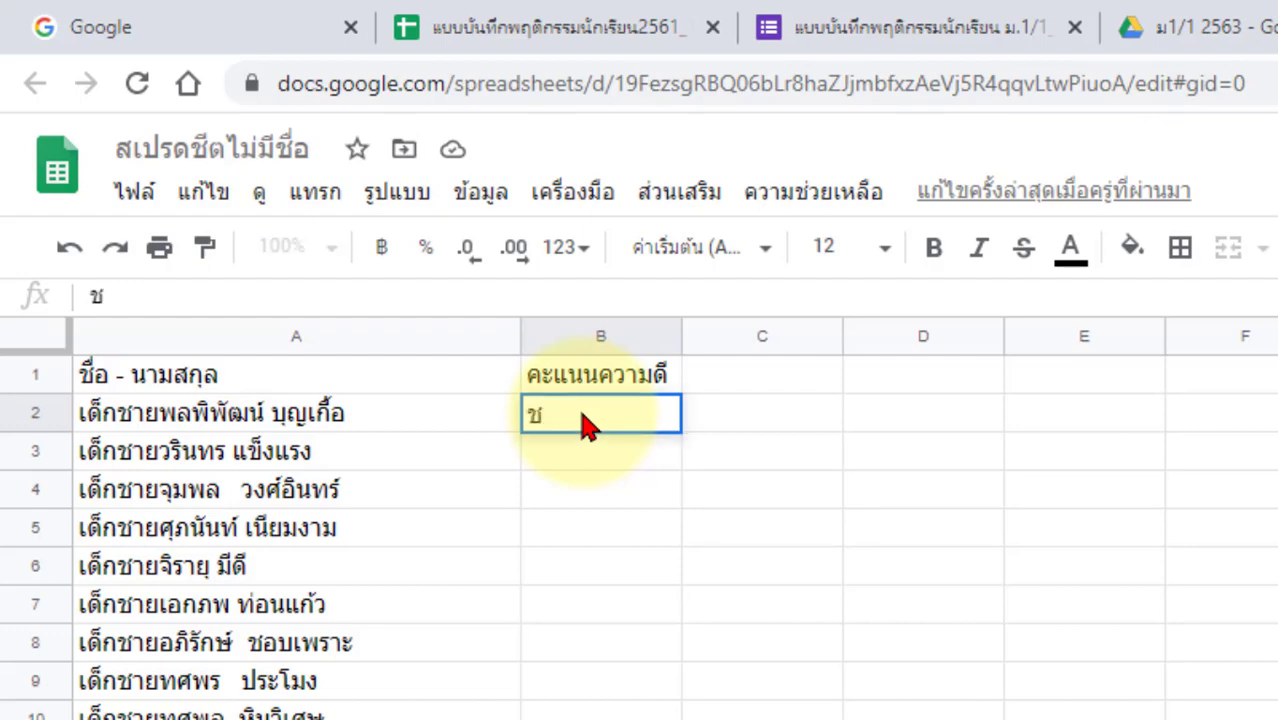
key(BackSpace)
text(=)
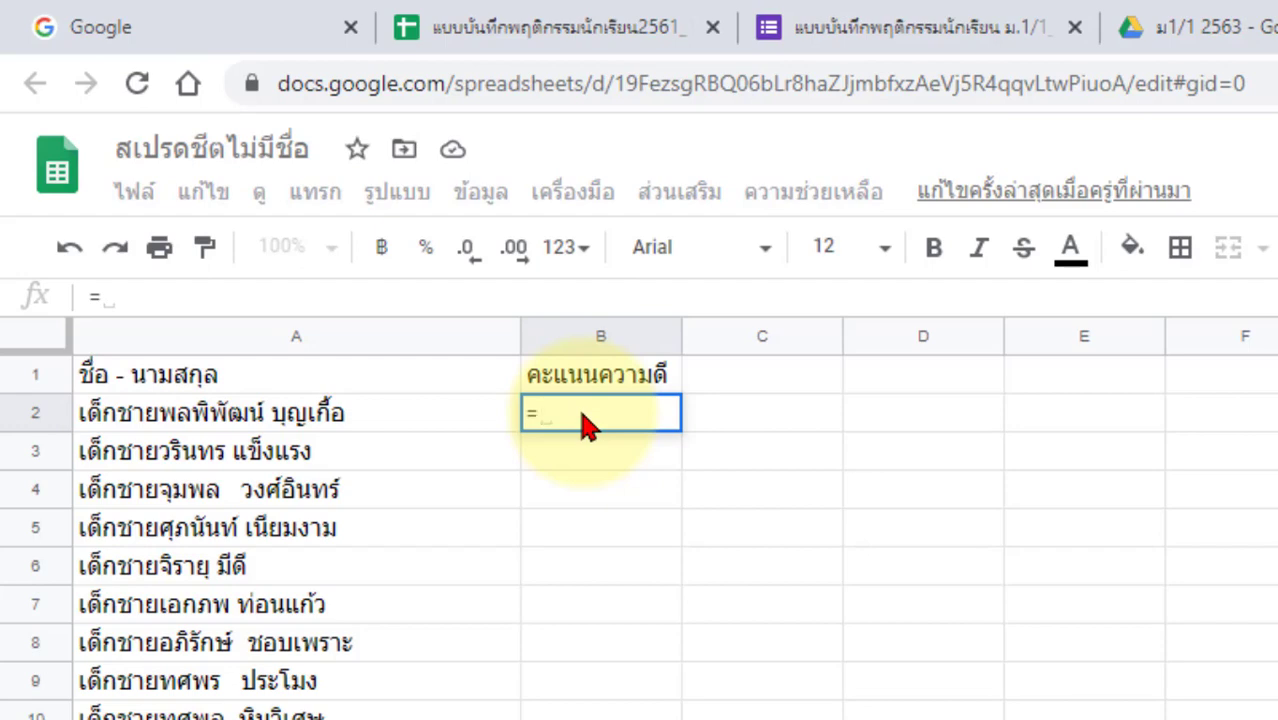
text(su)
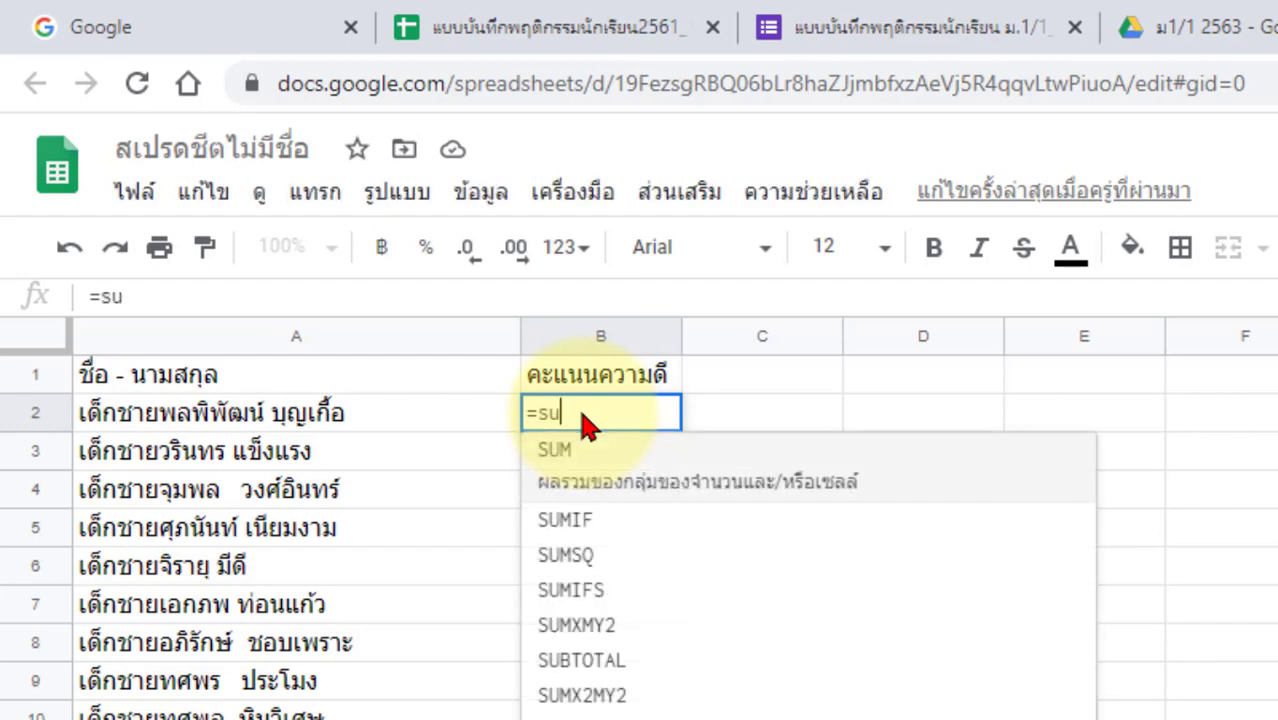
text(m)
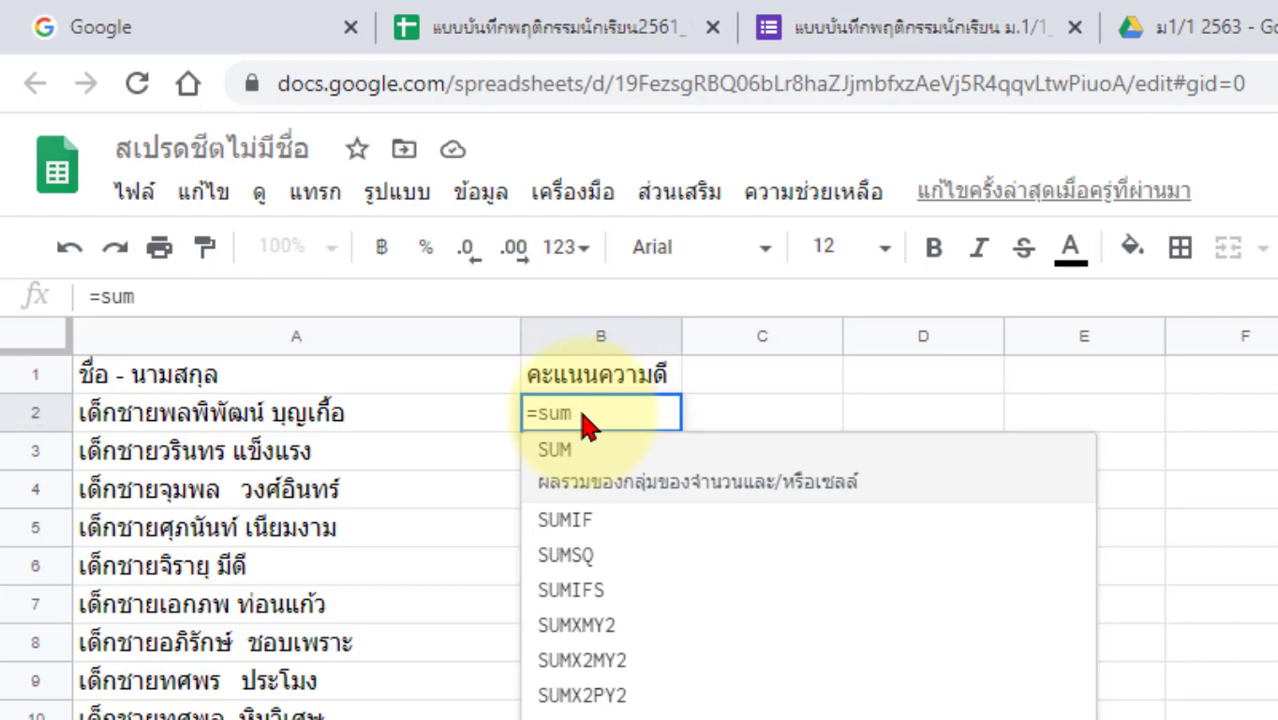
text(()
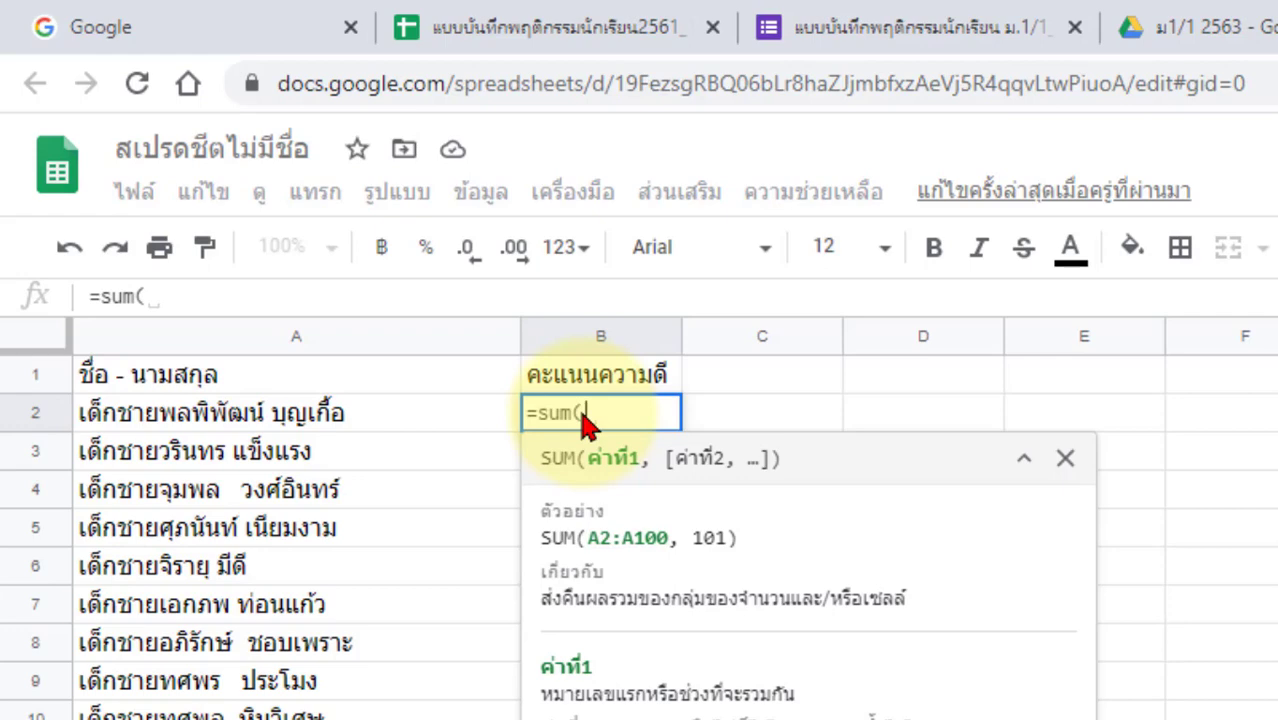
text(fil)
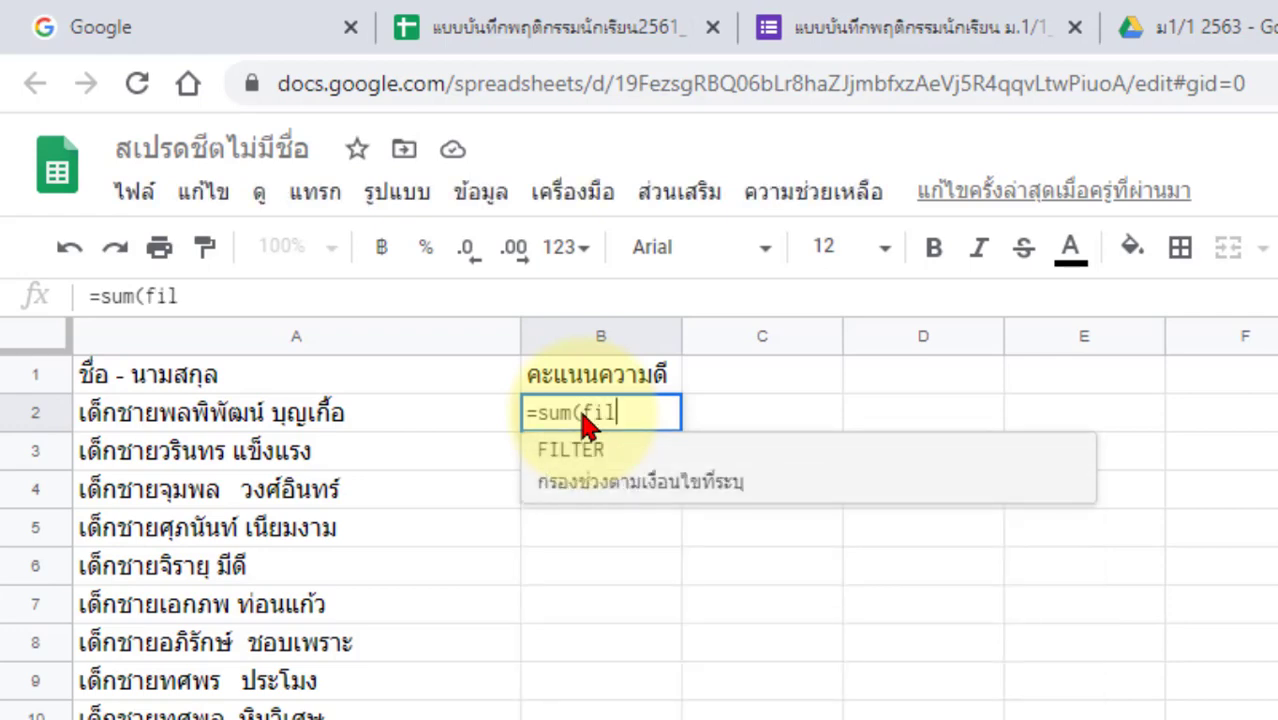
click(600, 455)
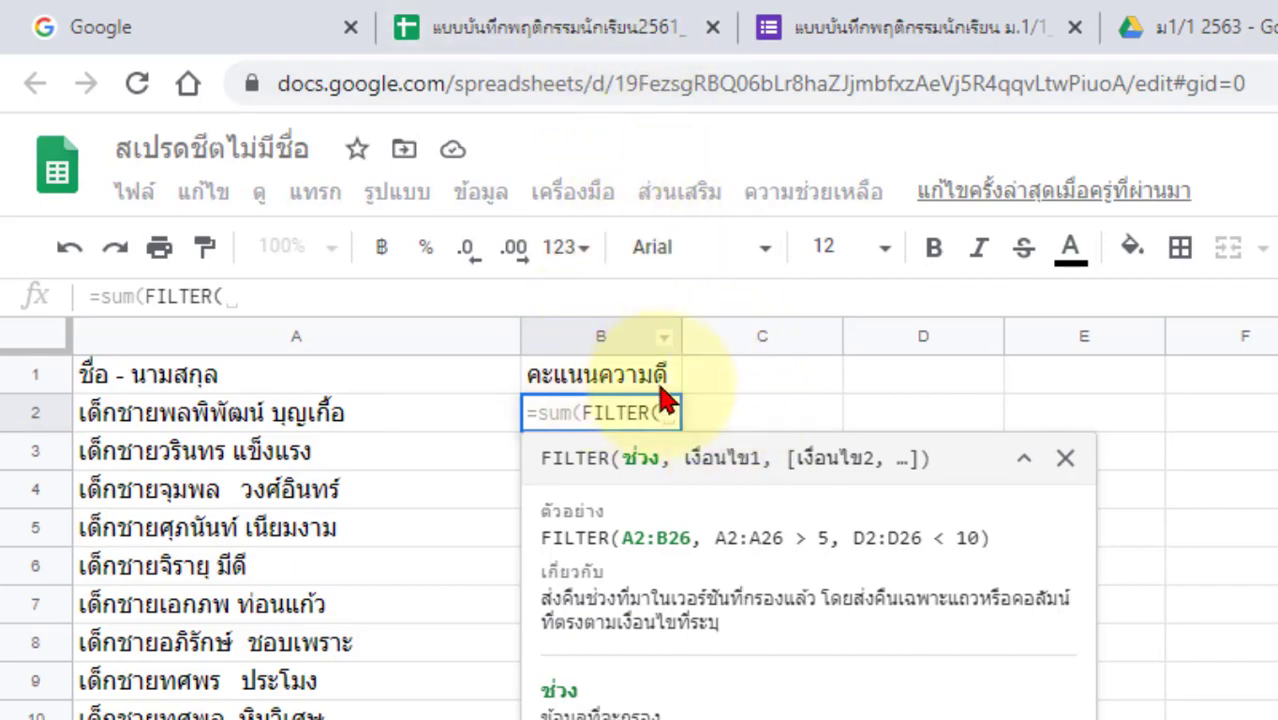
click(603, 33)
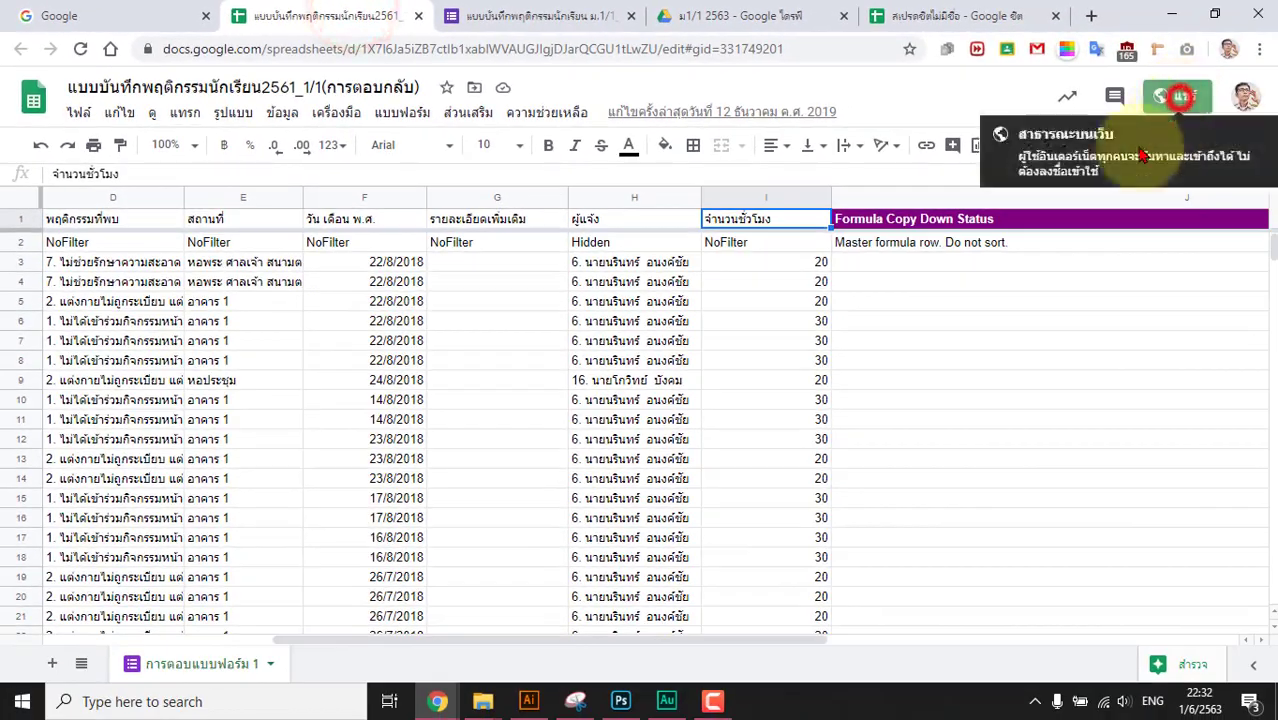
Copy the responses spreadsheet's share link for the FILTER formula and switch back to the names sheet
click(1178, 96)
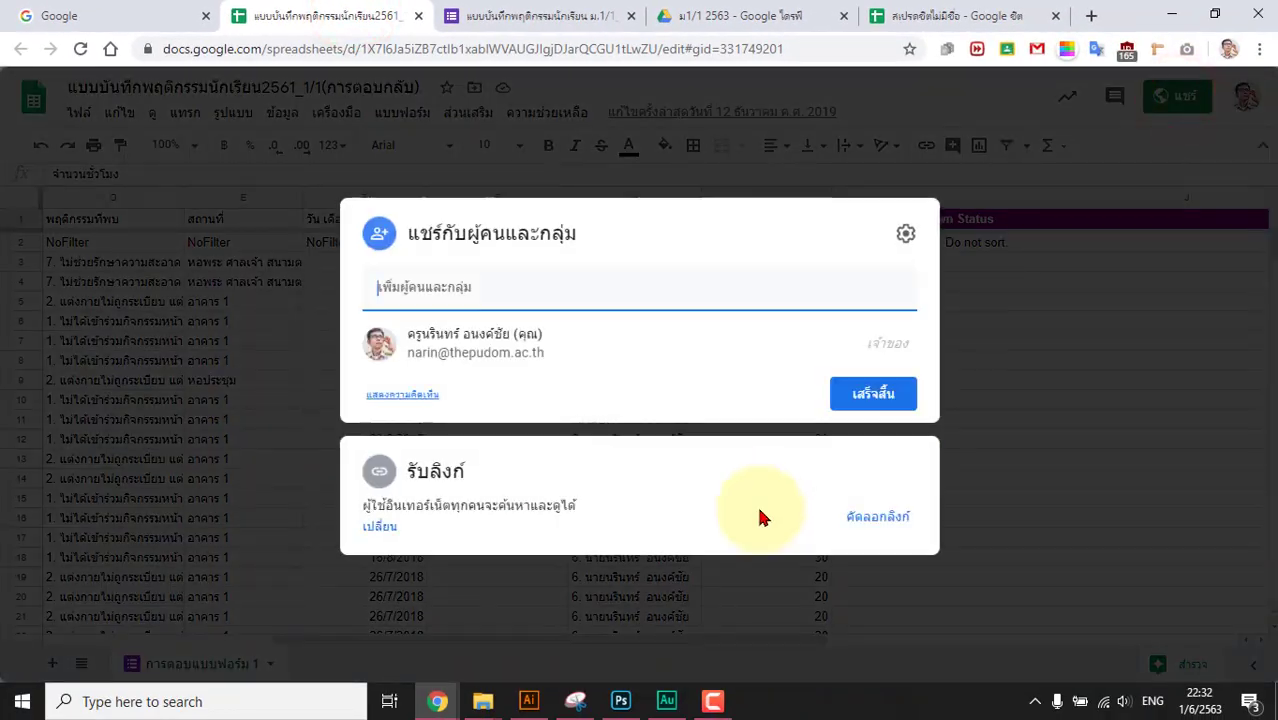
click(878, 516)
click(955, 17)
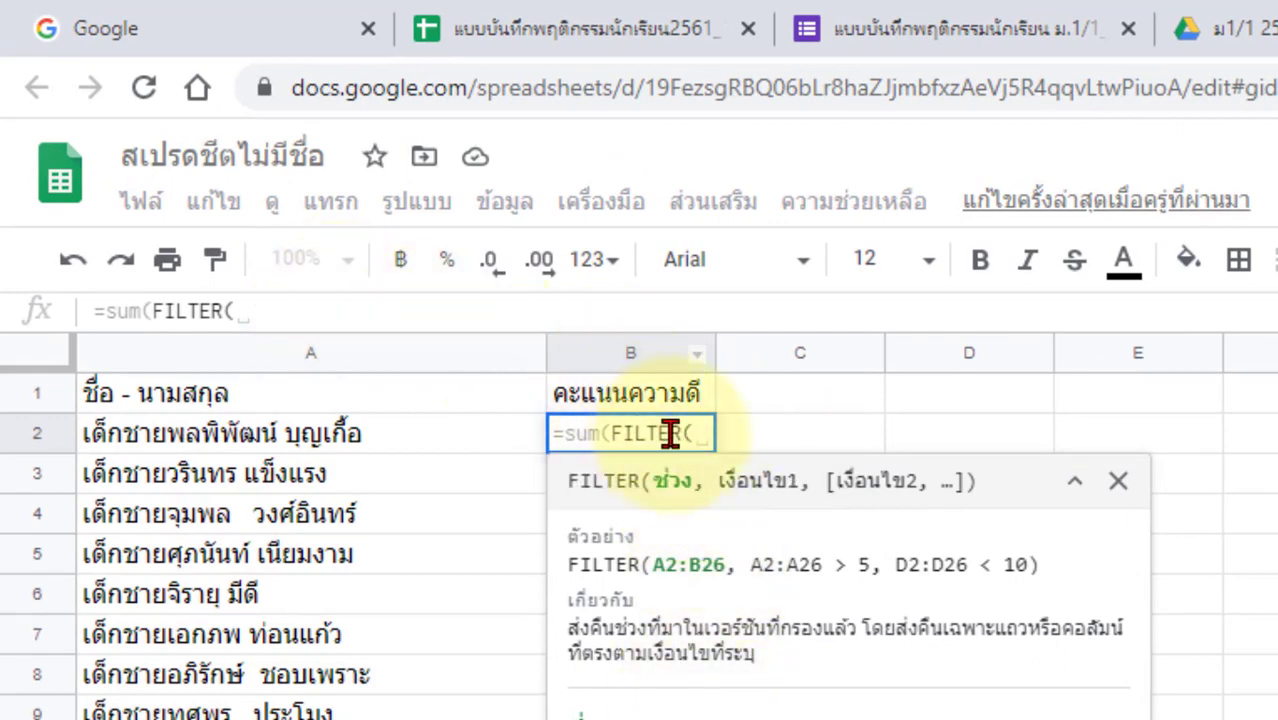
Remove the misplaced spreadsheet link from B2's formula
click(282, 311)
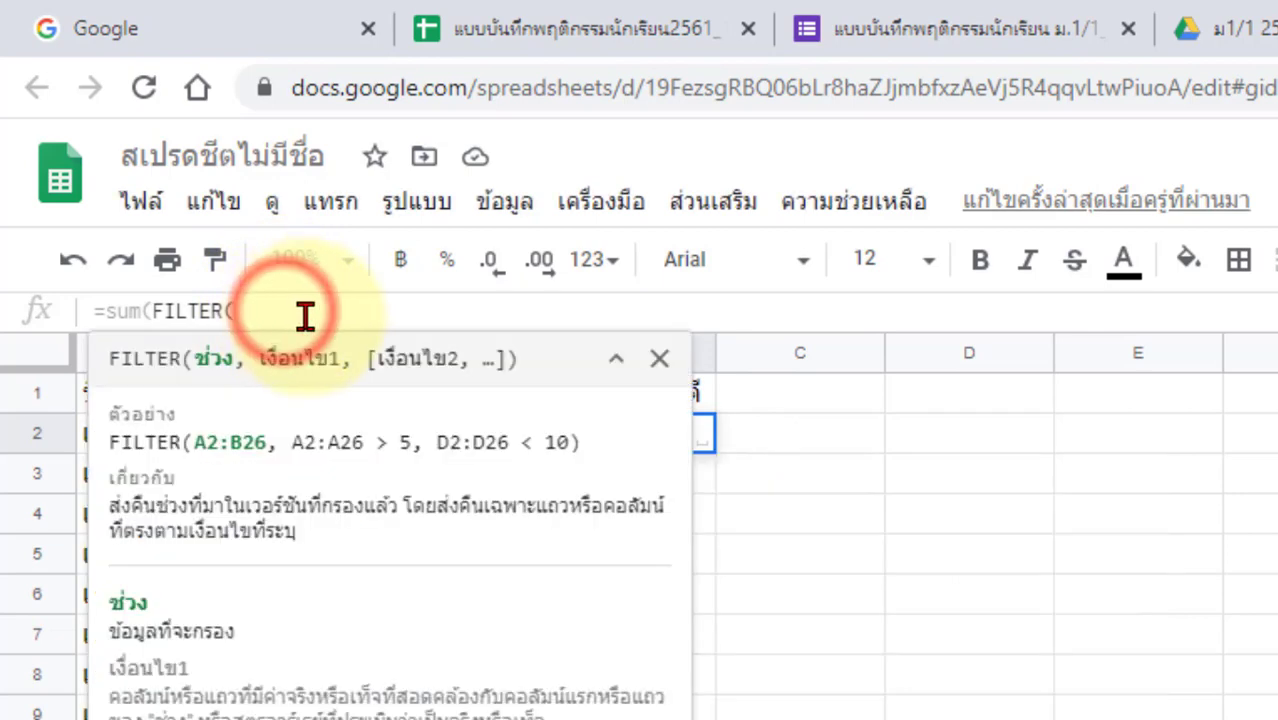
text("")
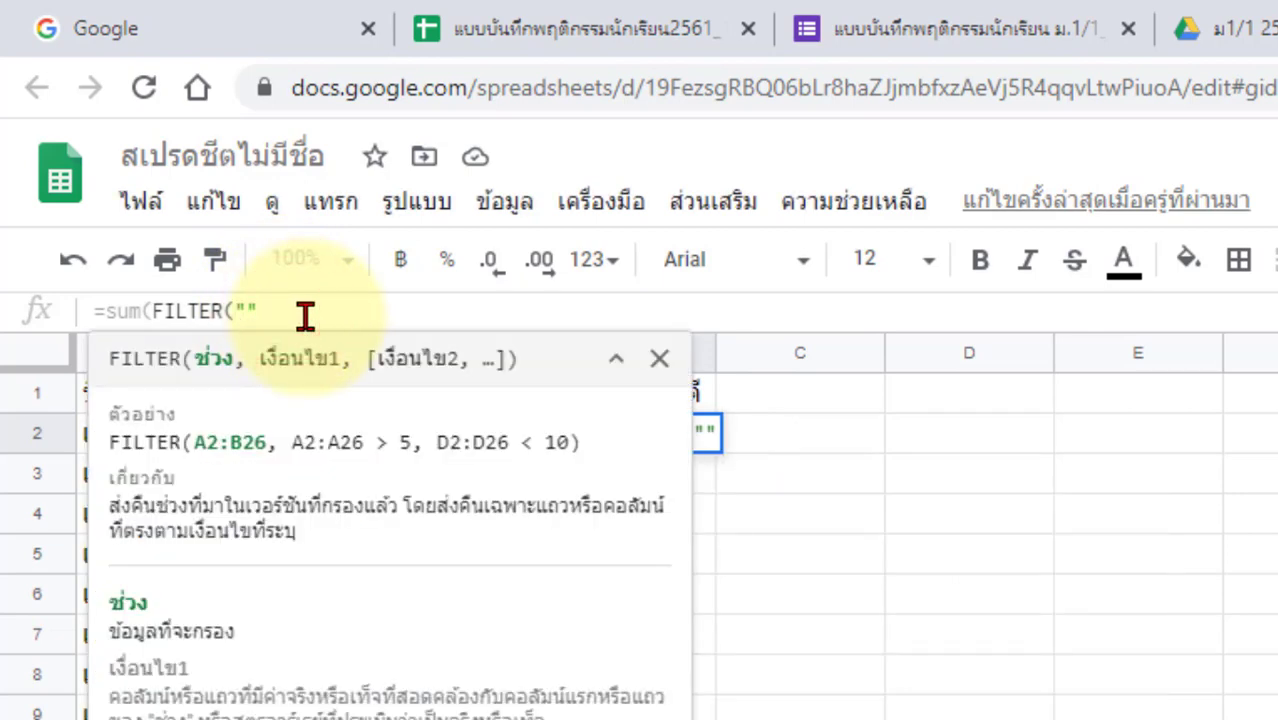
key(ctrl+v)
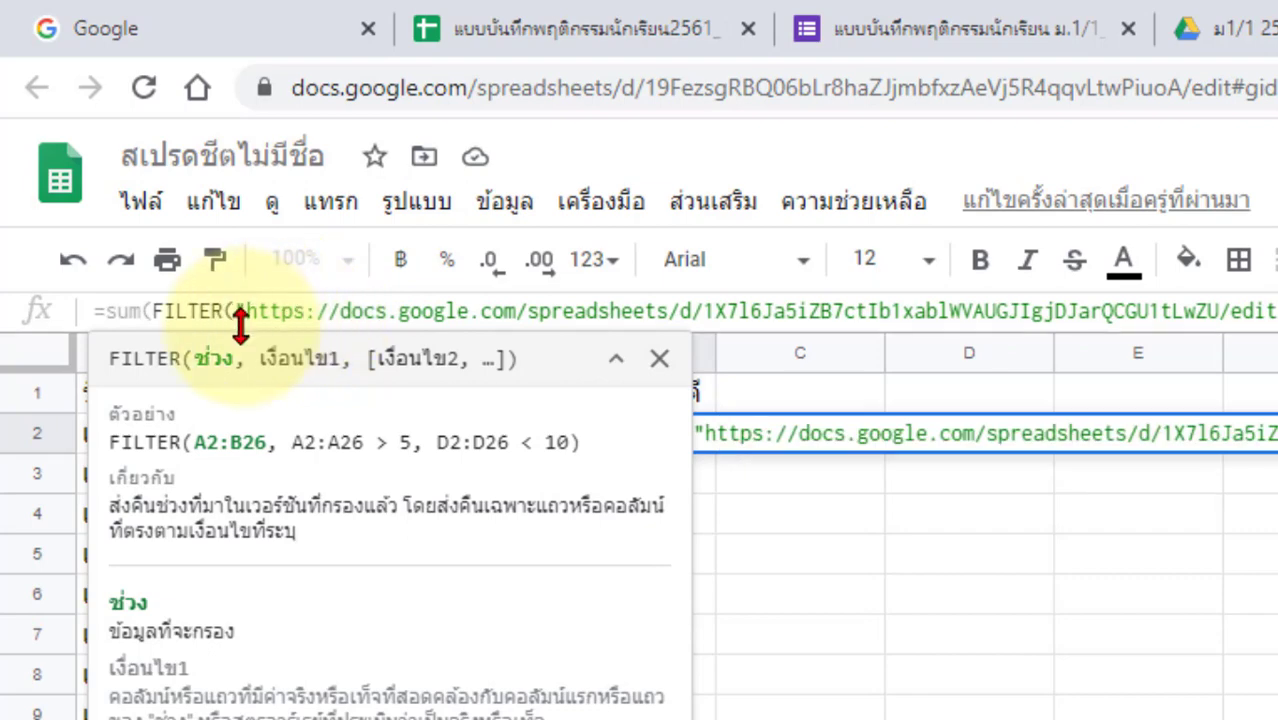
click(238, 311)
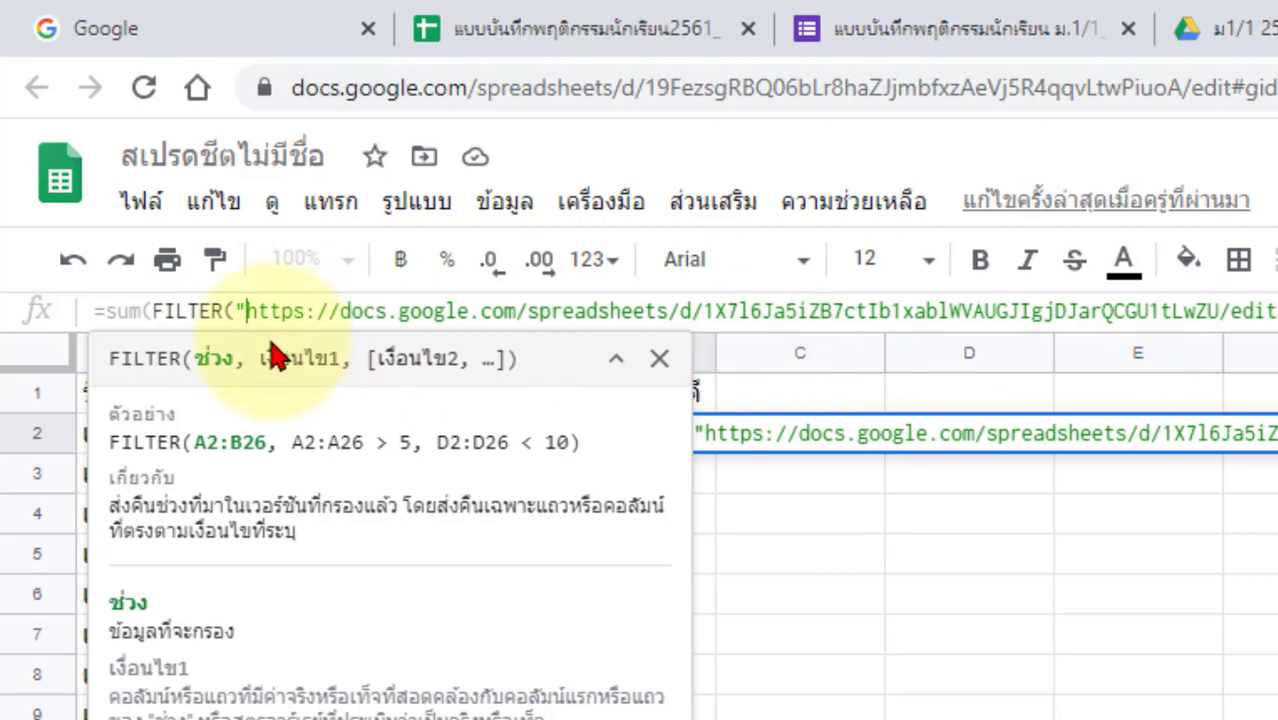
drag(1270, 311, 288, 305)
key(BackSpace)
key(BackSpace)
key(BackSpace)
key(BackSpace)
key(BackSpace)
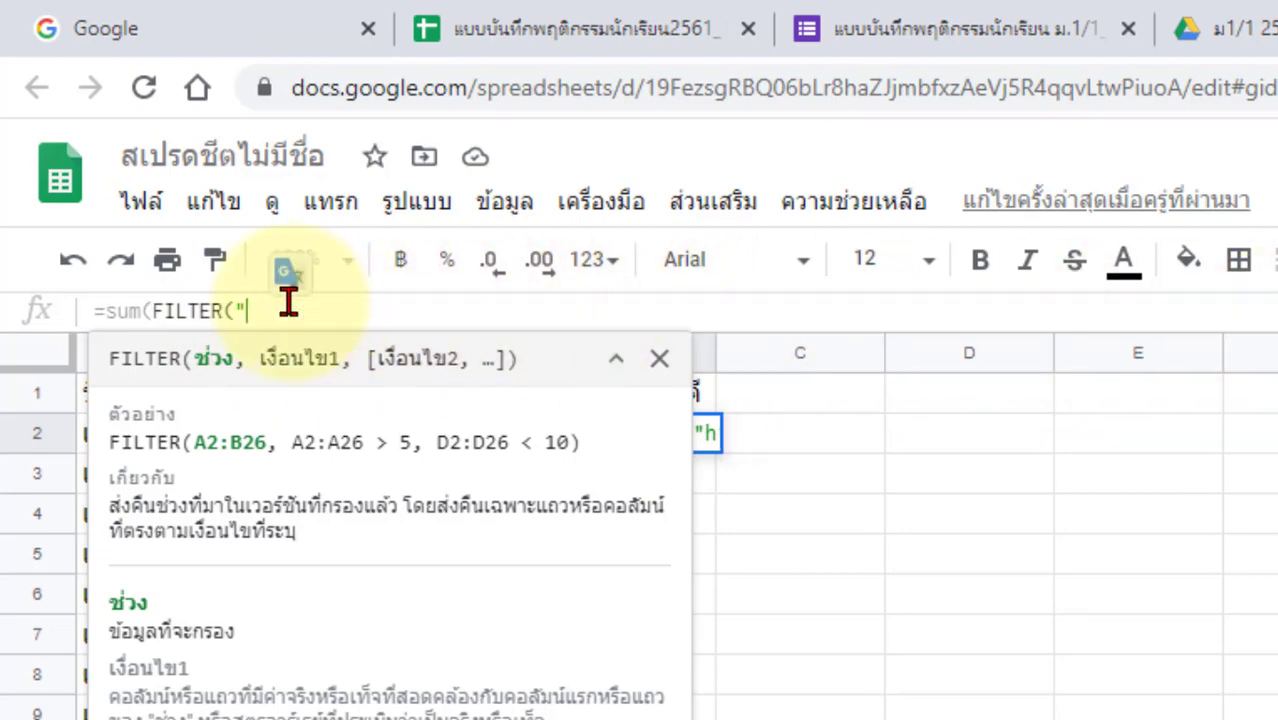
Insert IMPORTRANGE("…", with the responses spreadsheet link quoted inside, followed by a comma
text(IMpo)
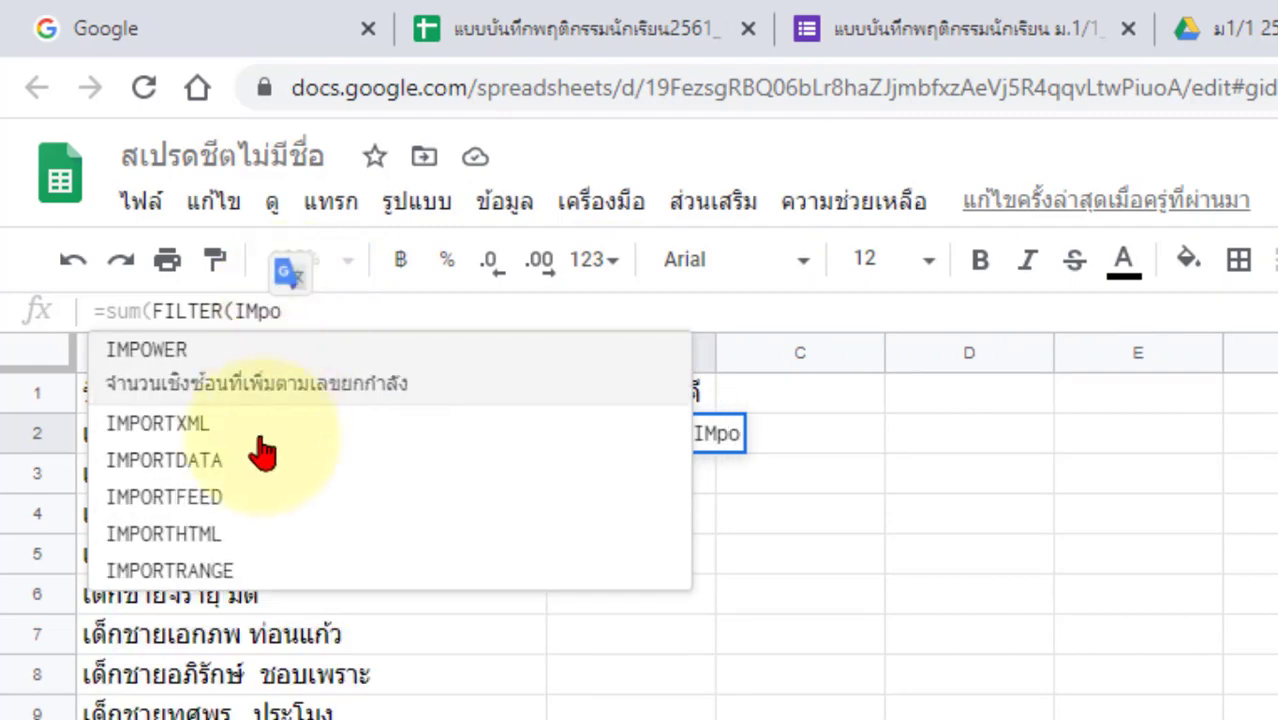
click(241, 562)
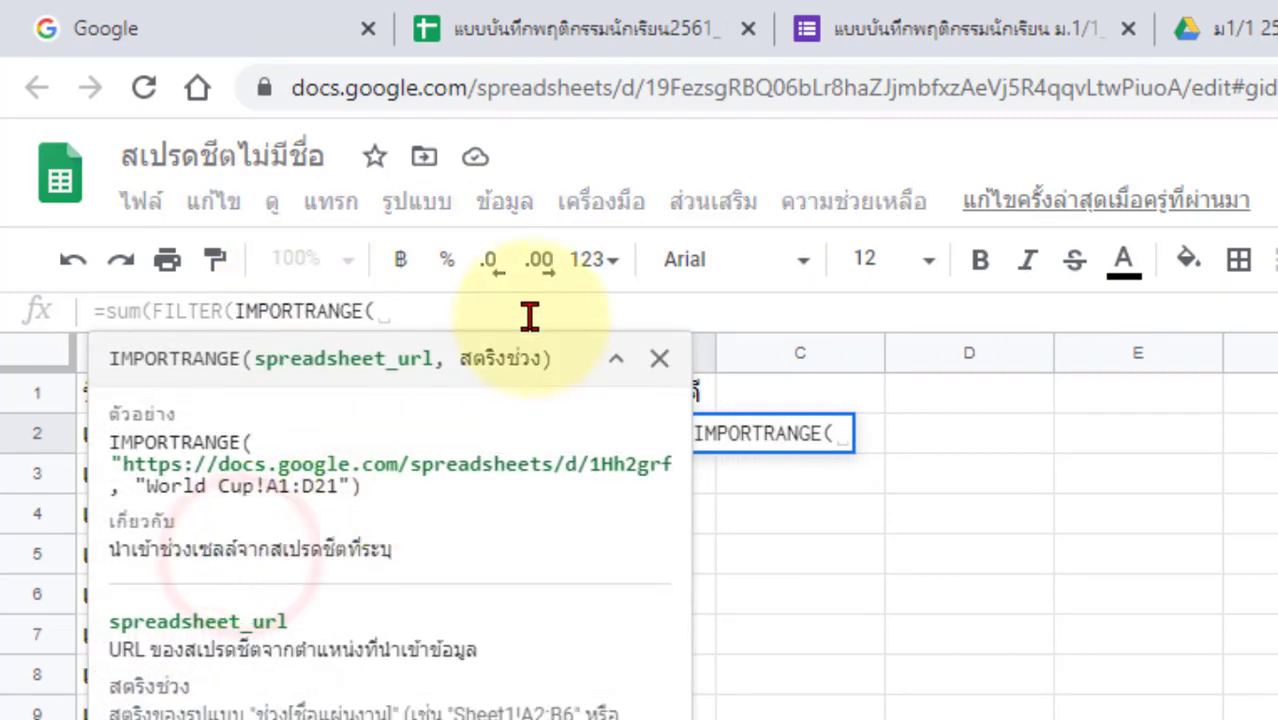
text("")
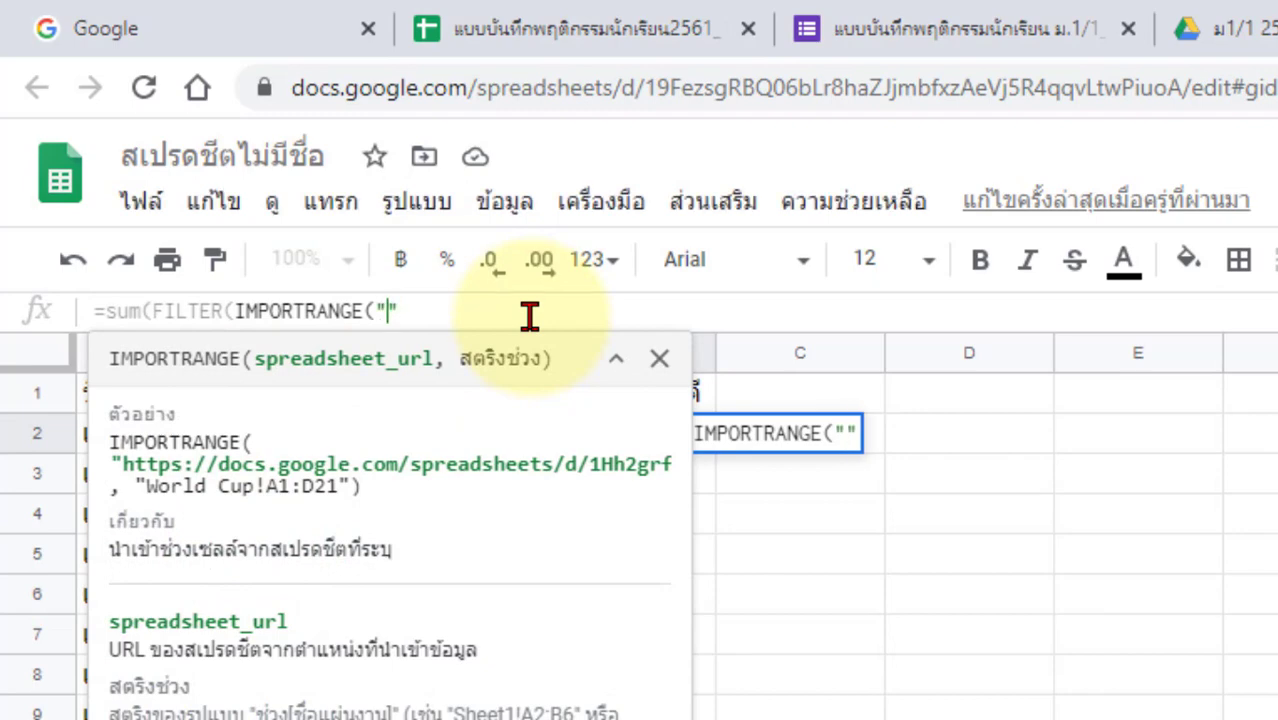
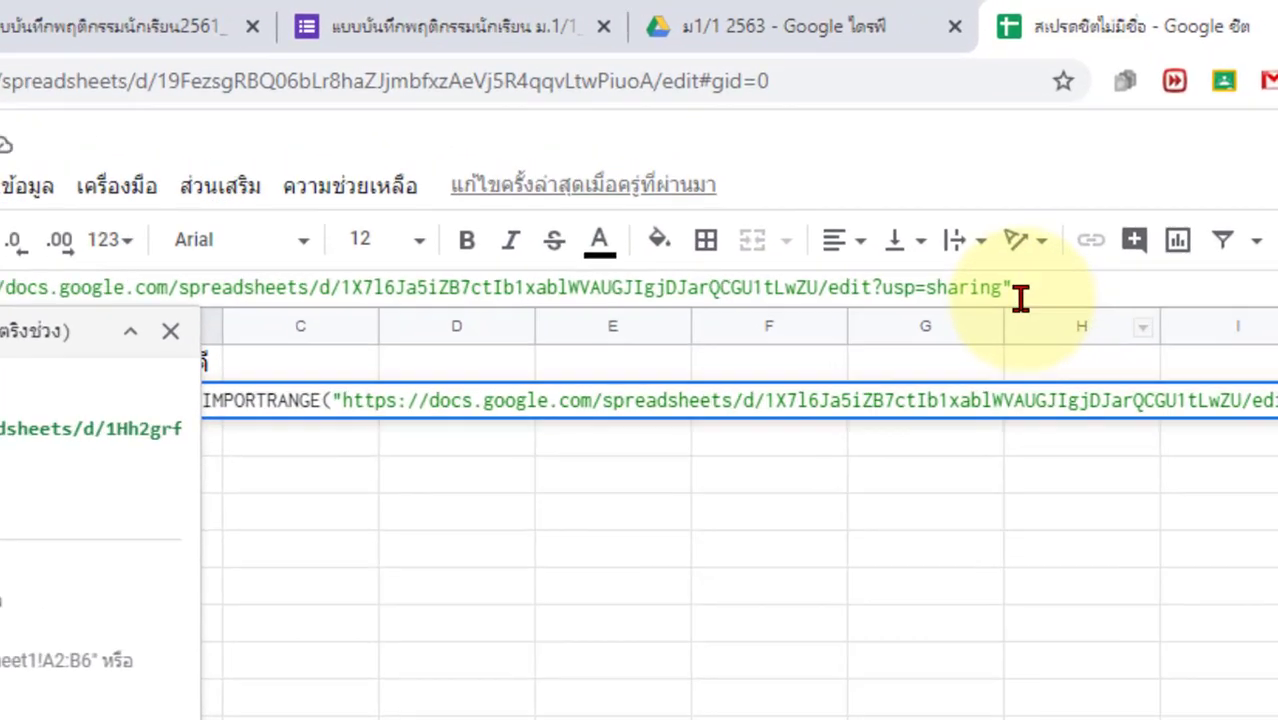
click(1074, 214)
text(,)
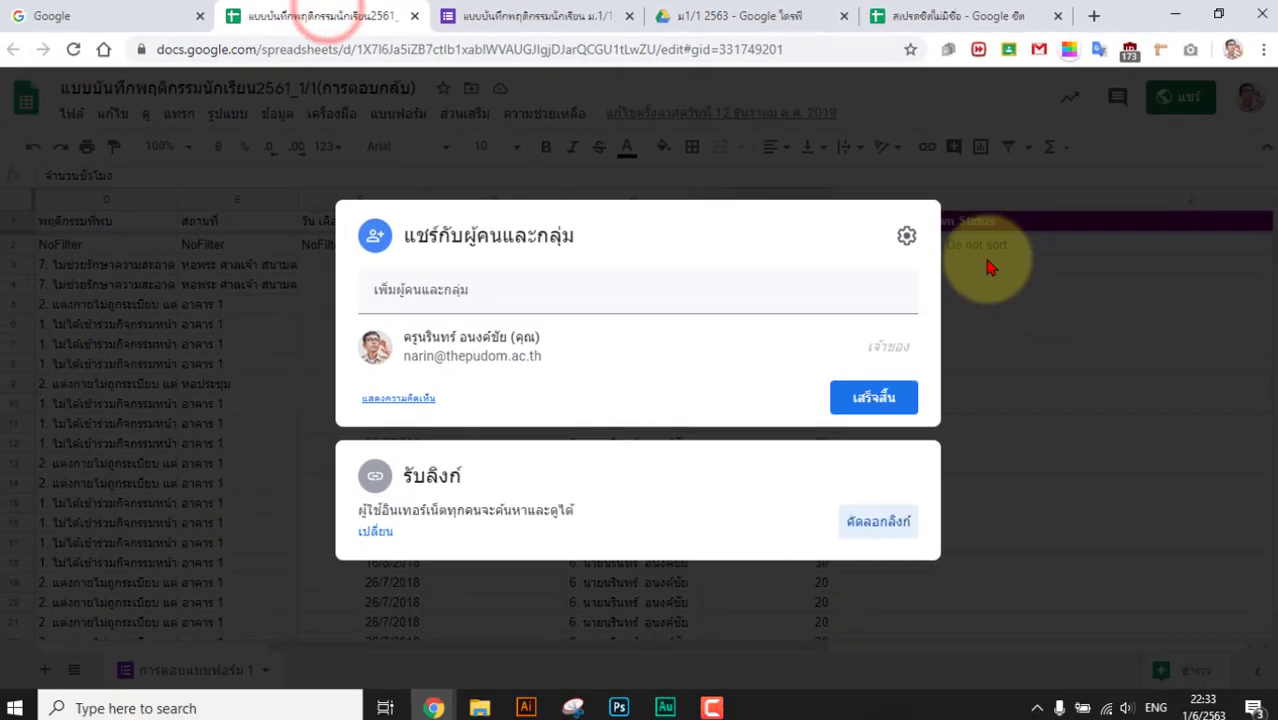
Copy the response sheet name การตอบแบบฟอร์ม 1 from the responses spreadsheet
click(988, 316)
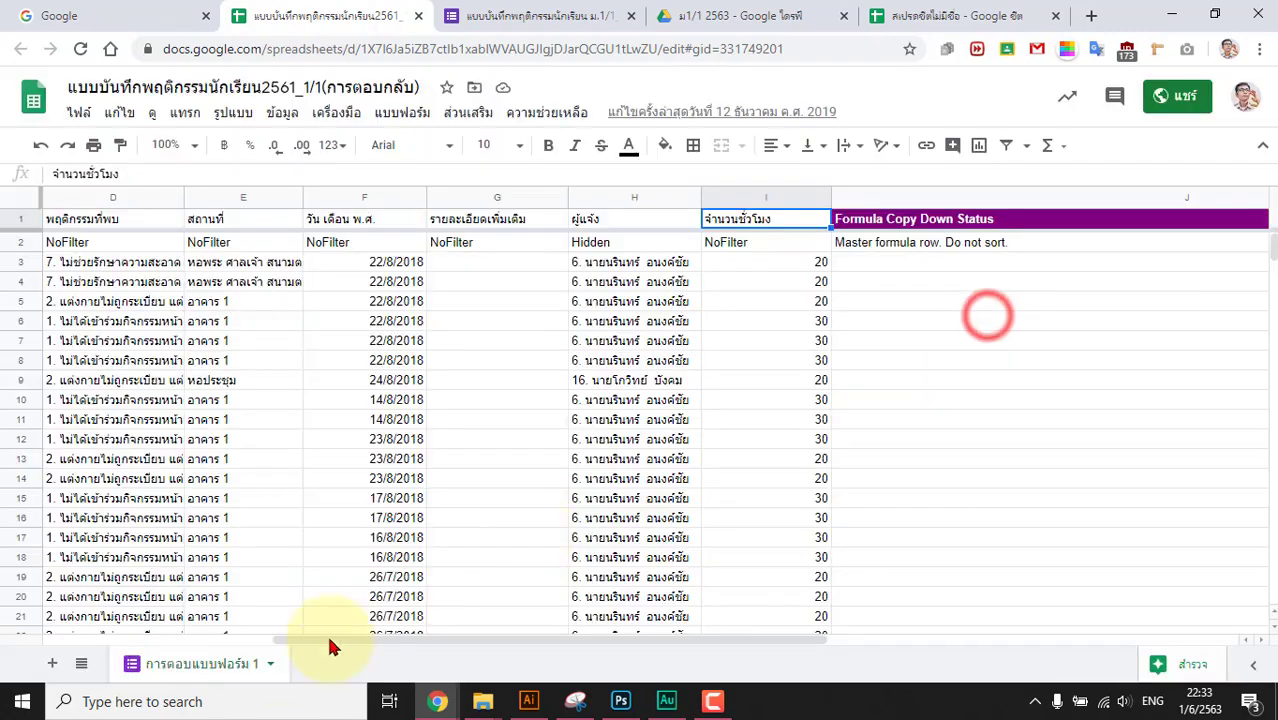
double_click(224, 664)
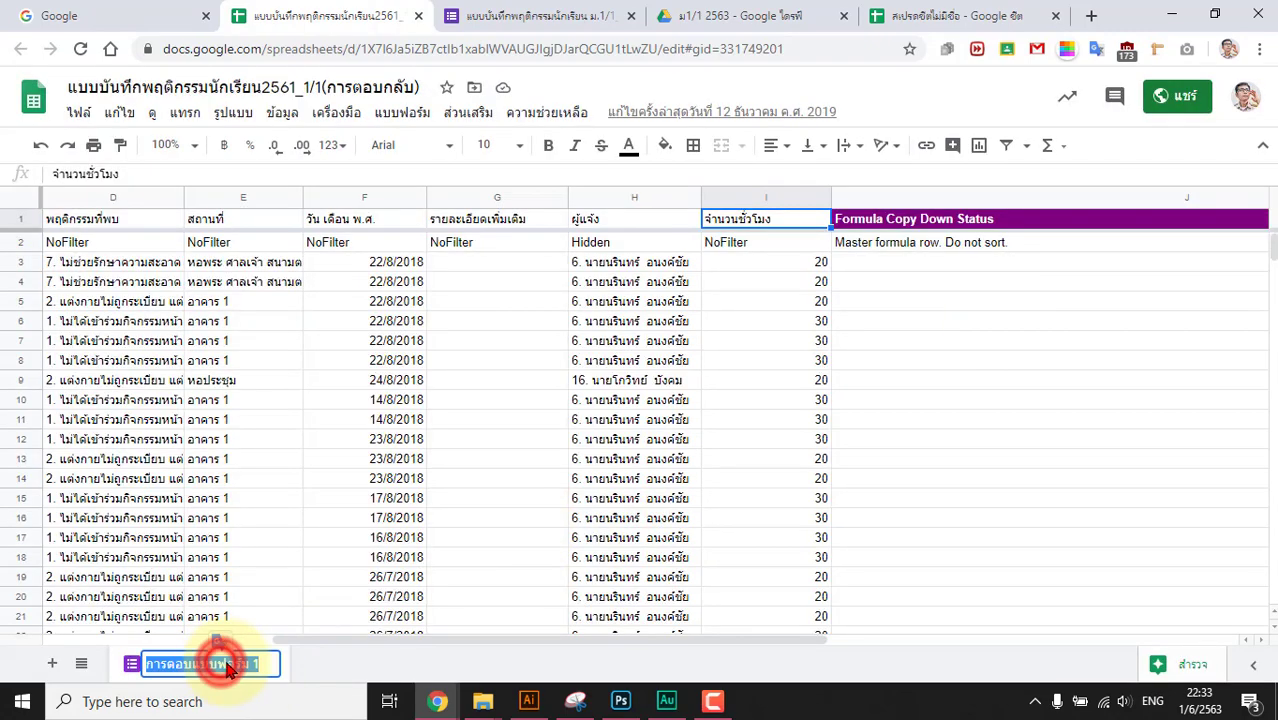
right_click(230, 668)
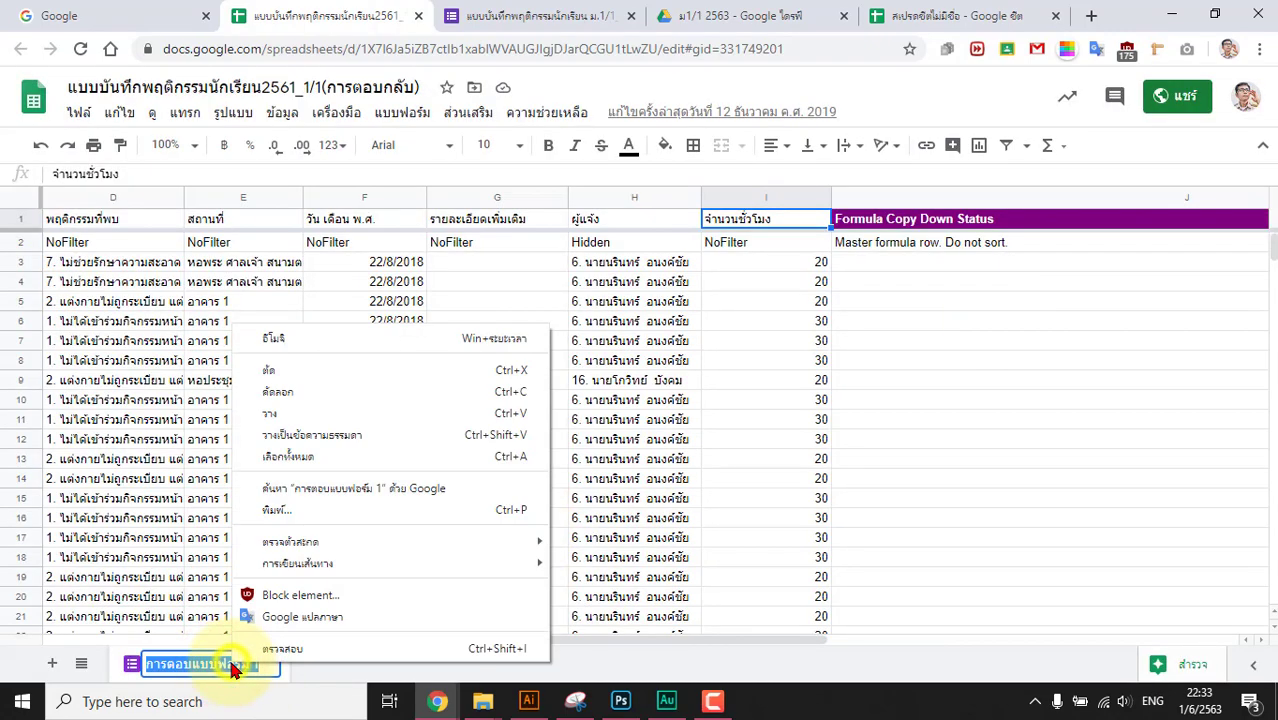
click(283, 398)
Paste the sheet name into B2's formula as "การตอบแบบฟอร์ม 1!, with a leading quote and trailing !
click(907, 16)
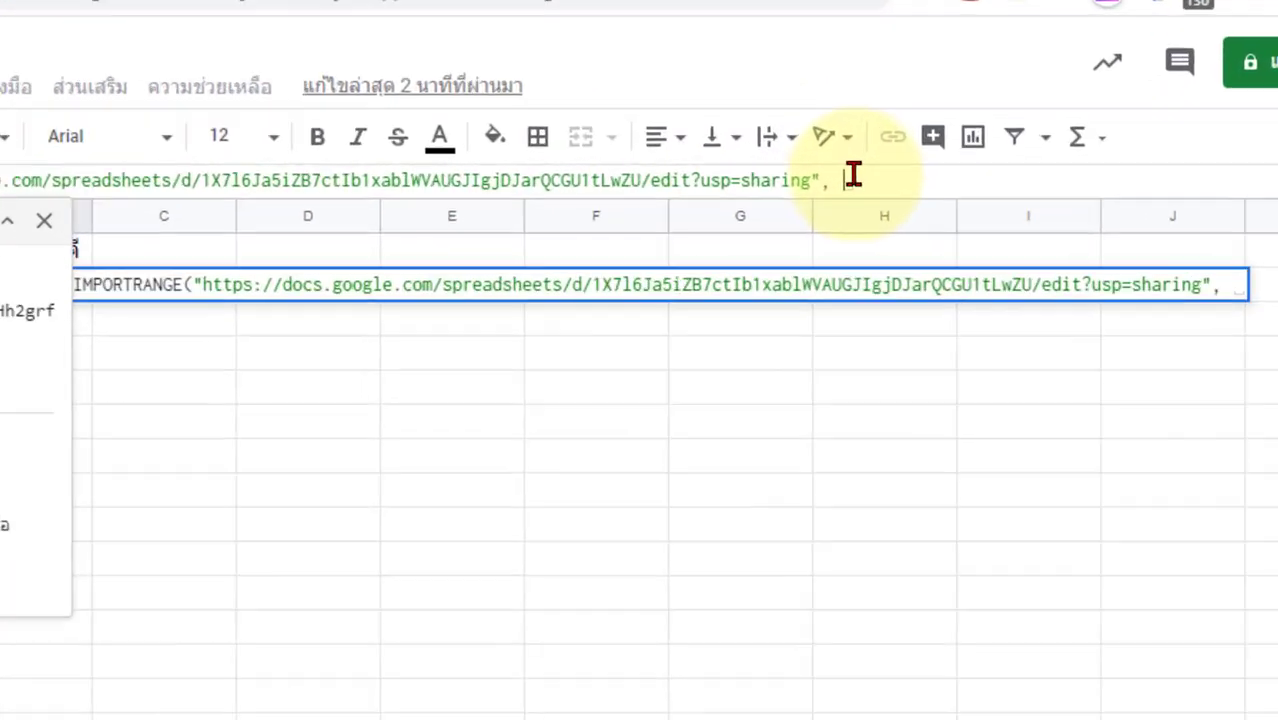
right_click(843, 180)
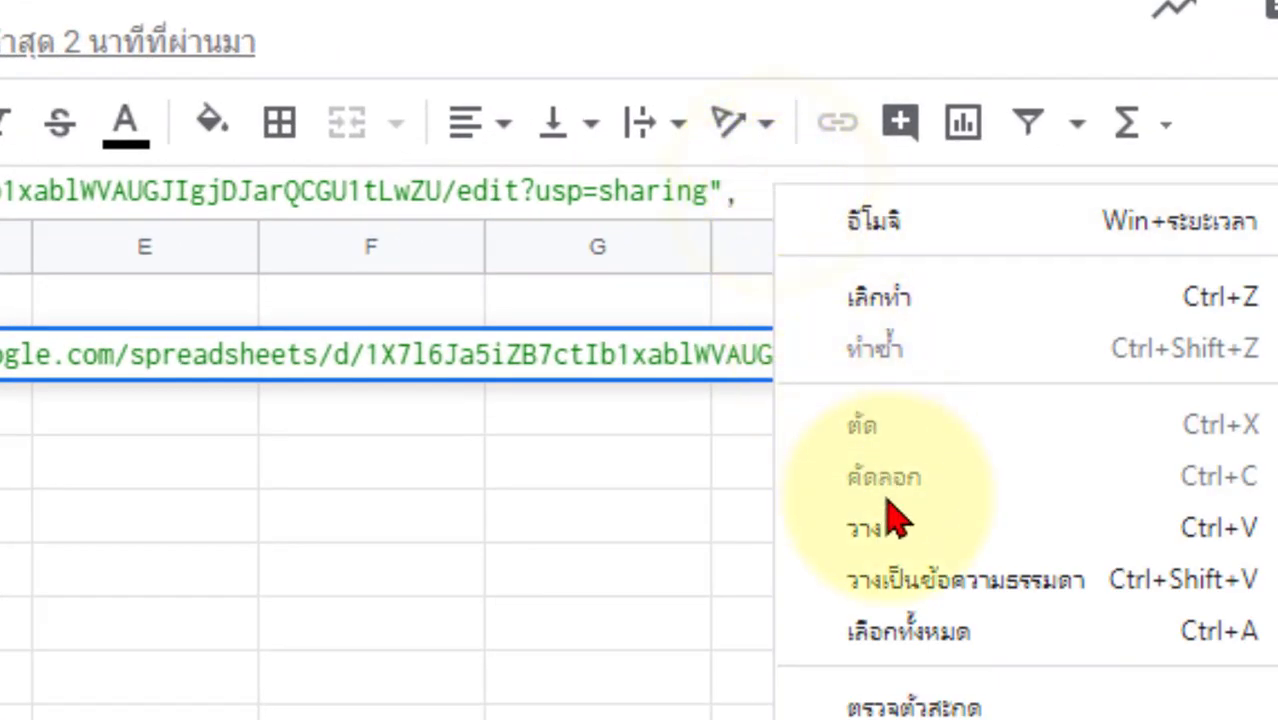
click(889, 530)
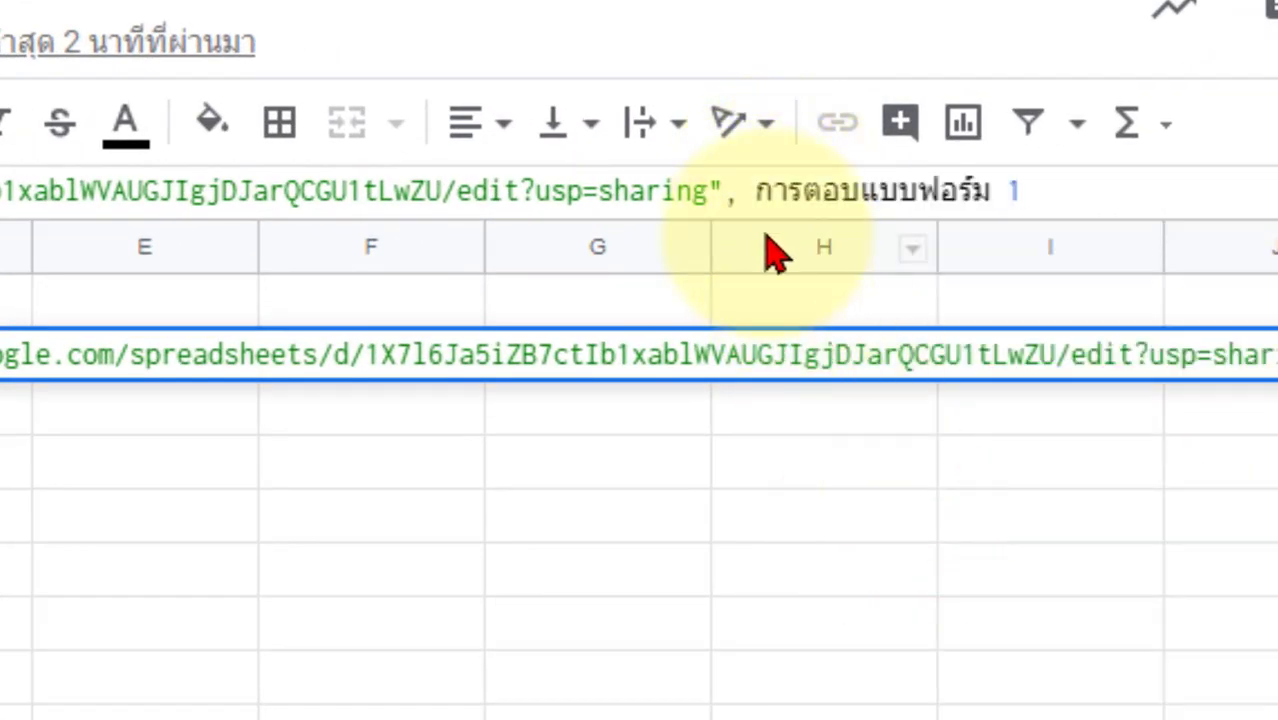
click(761, 190)
text(")
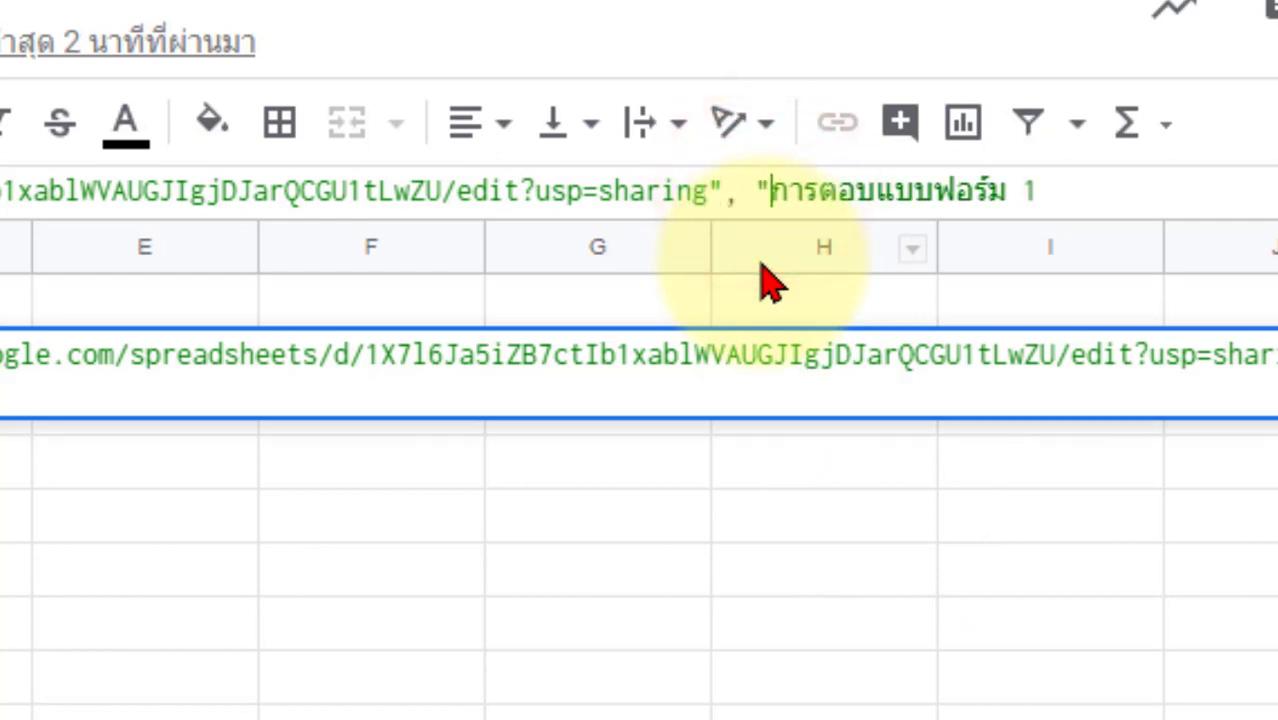
click(1070, 189)
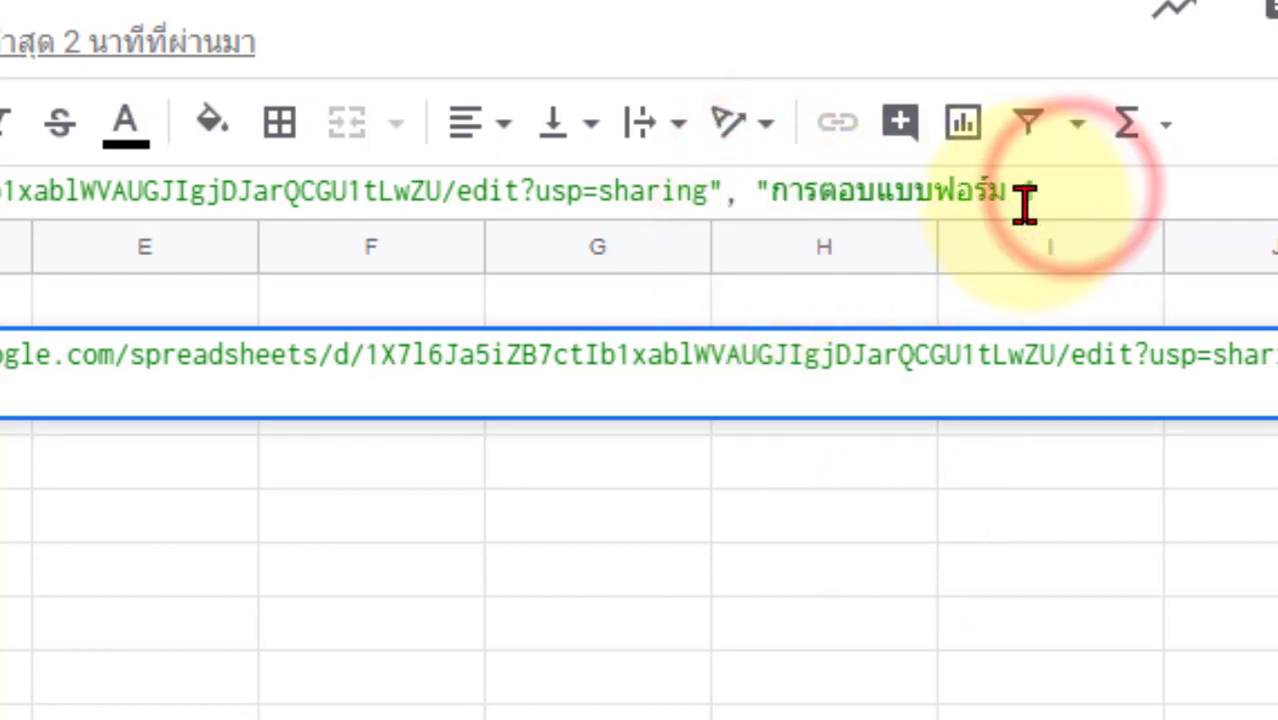
text(!)
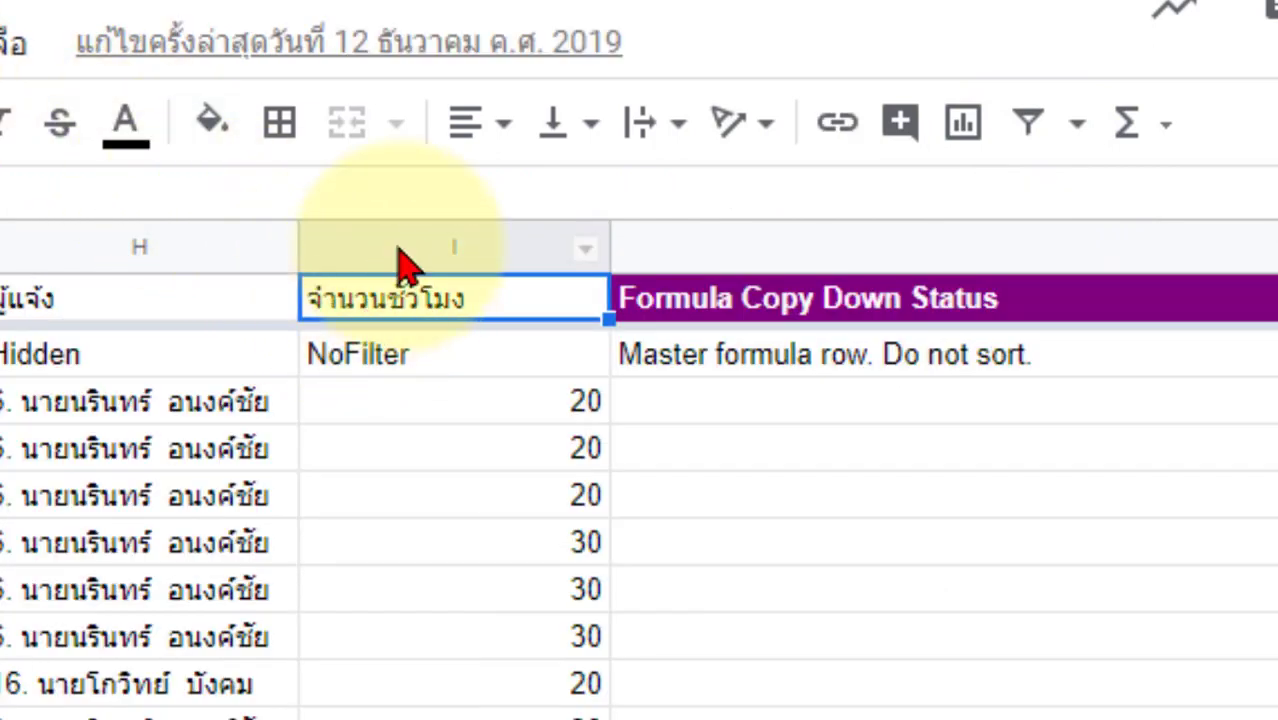
After checking hours column I, finish the range as "การตอบแบบฟอร์ม 1!I$3:I" and close it
click(46, 243)
click(408, 236)
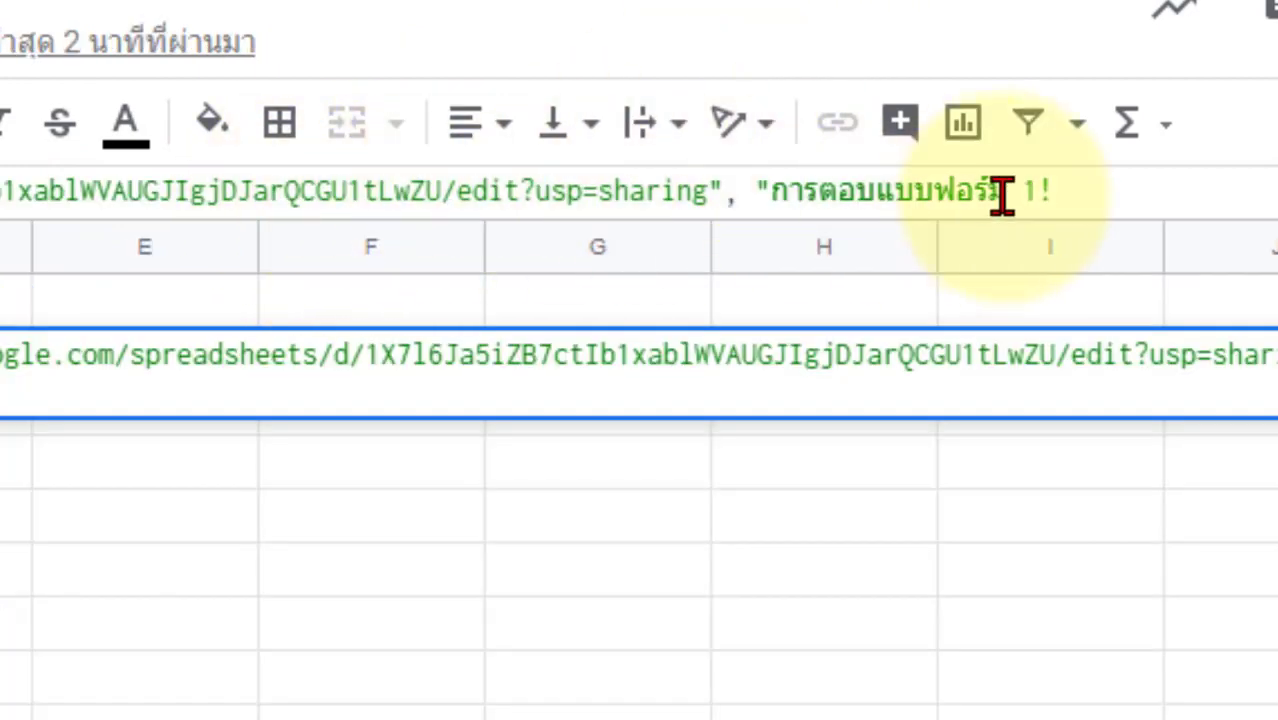
click(1126, 190)
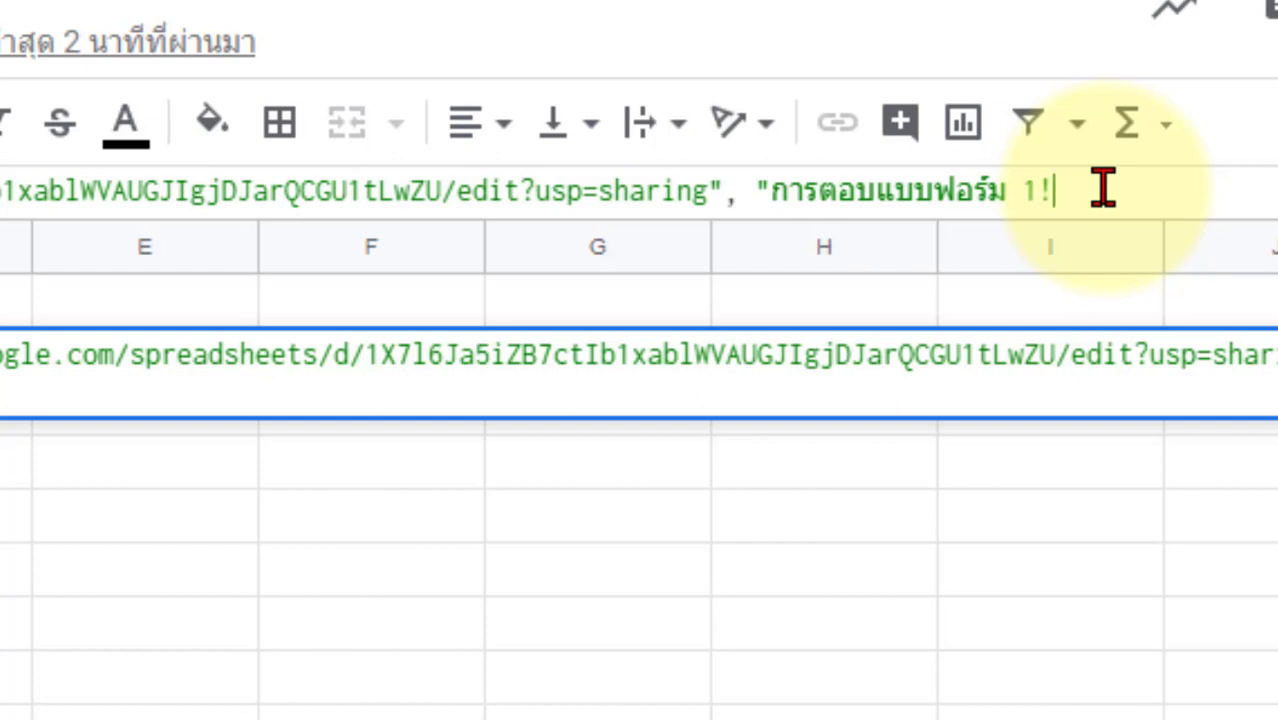
text(I$3:I)
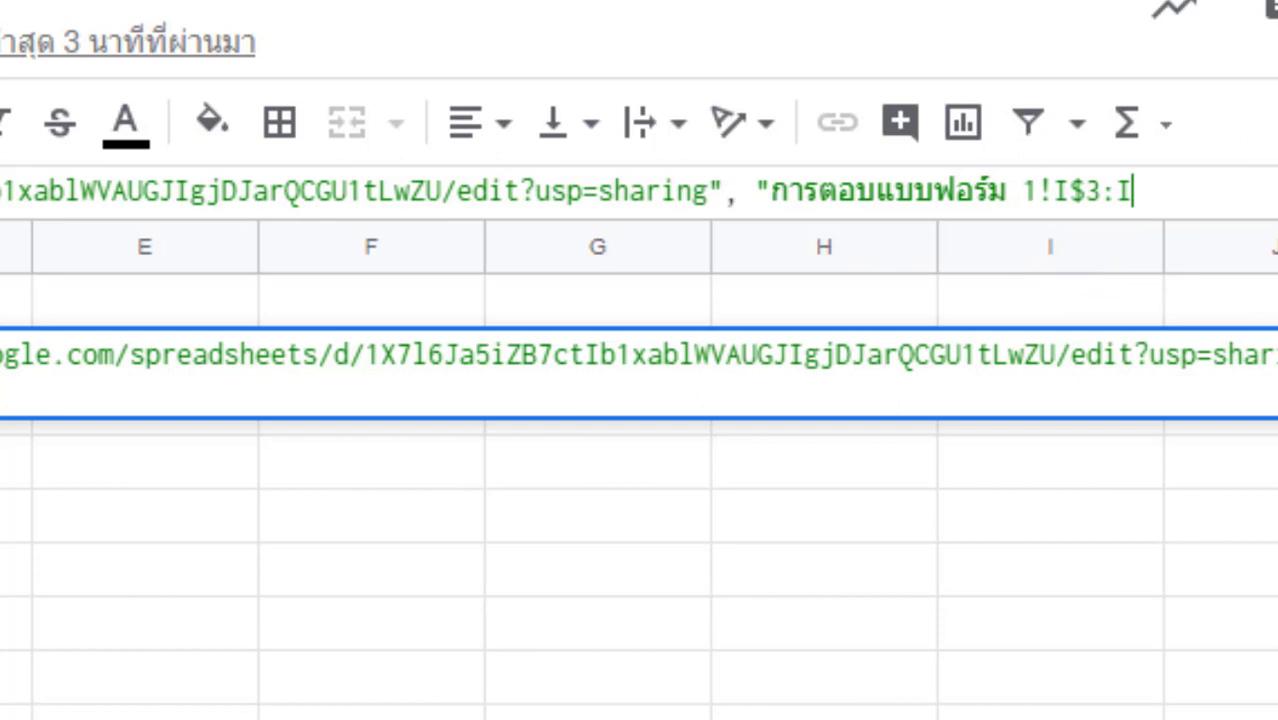
text("))
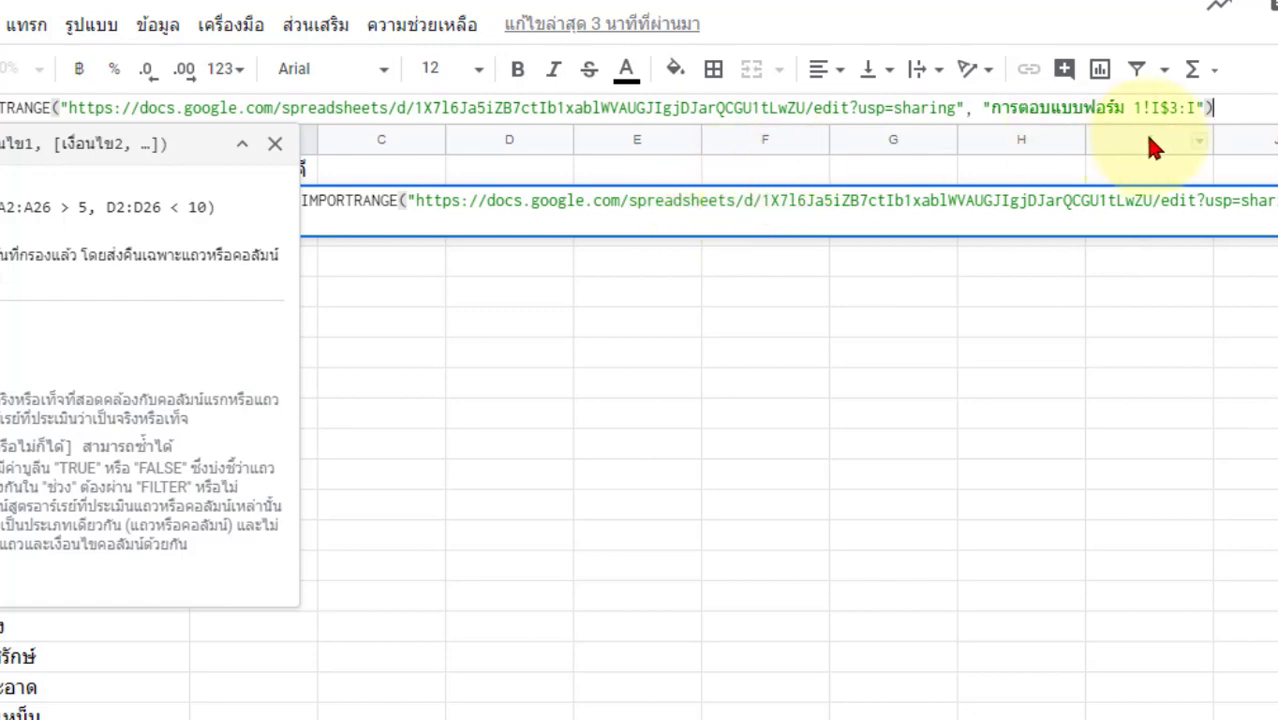
click(1247, 106)
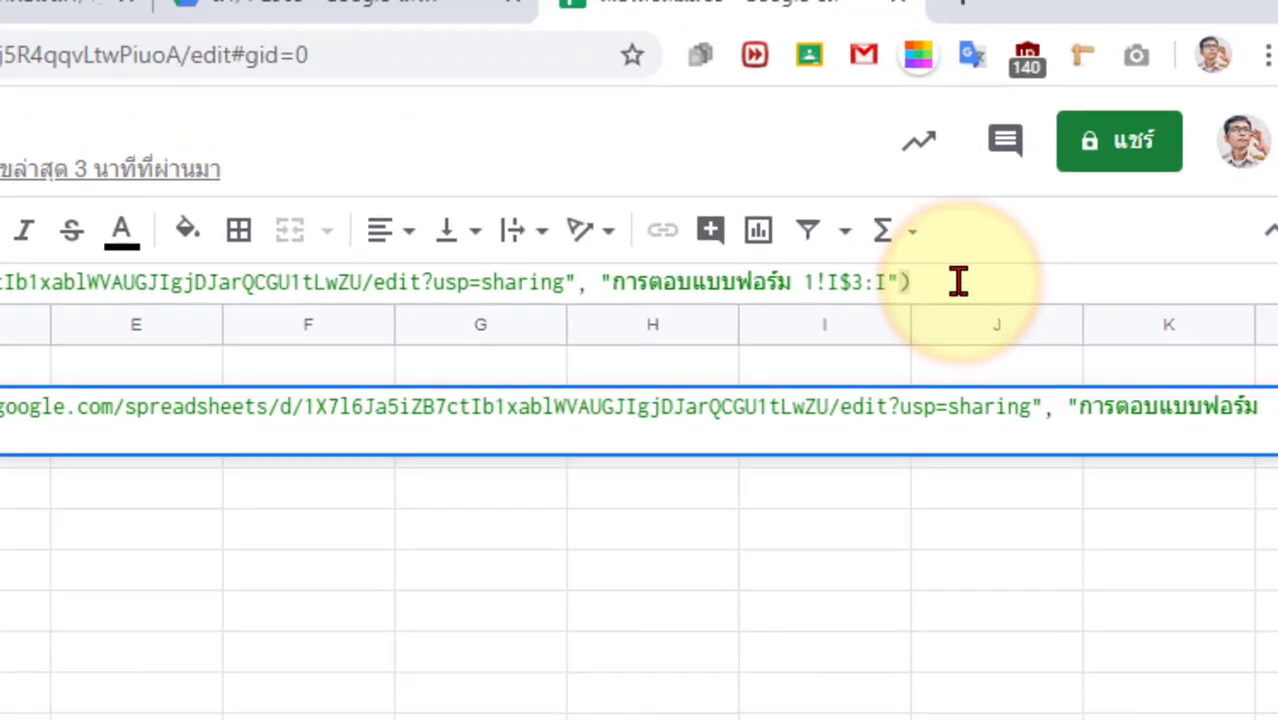
text(,)
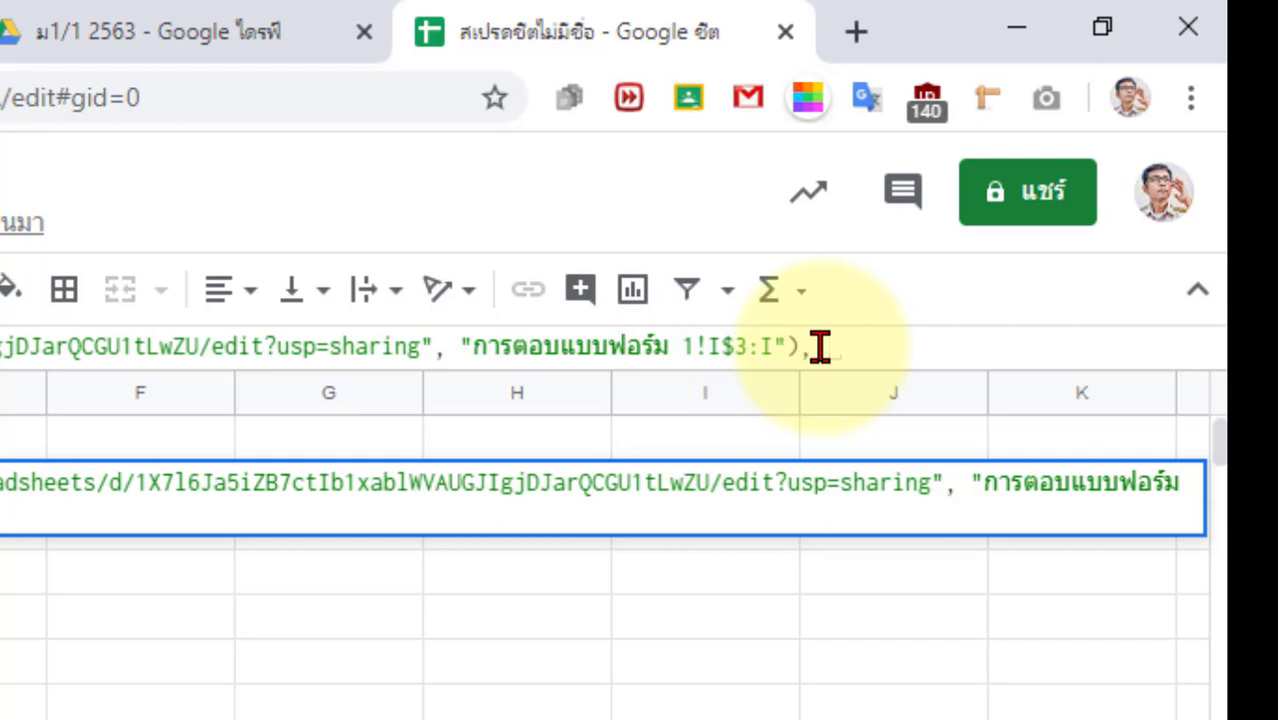
key(BackSpace)
key(BackSpace)
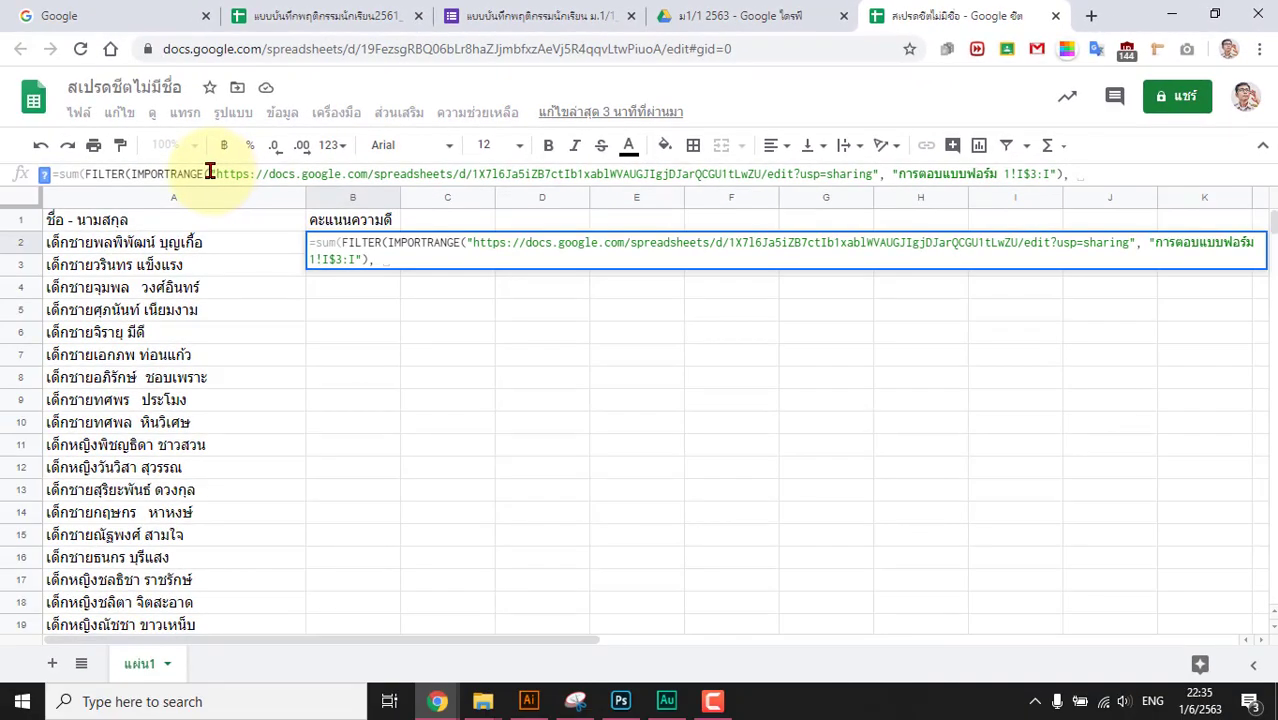
Paste a second copy of the quoted responses link after the first IMPORTRANGE, followed by a comma
drag(209, 173, 885, 176)
key(ctrl+c)
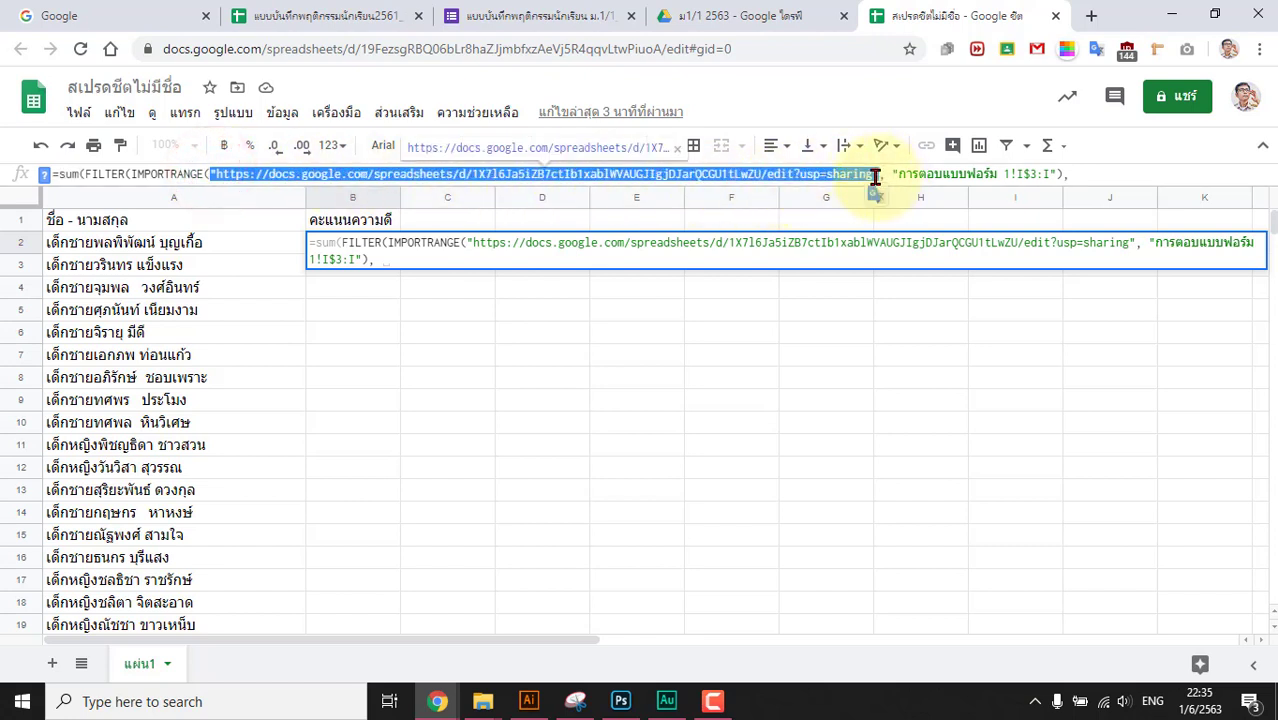
click(1085, 175)
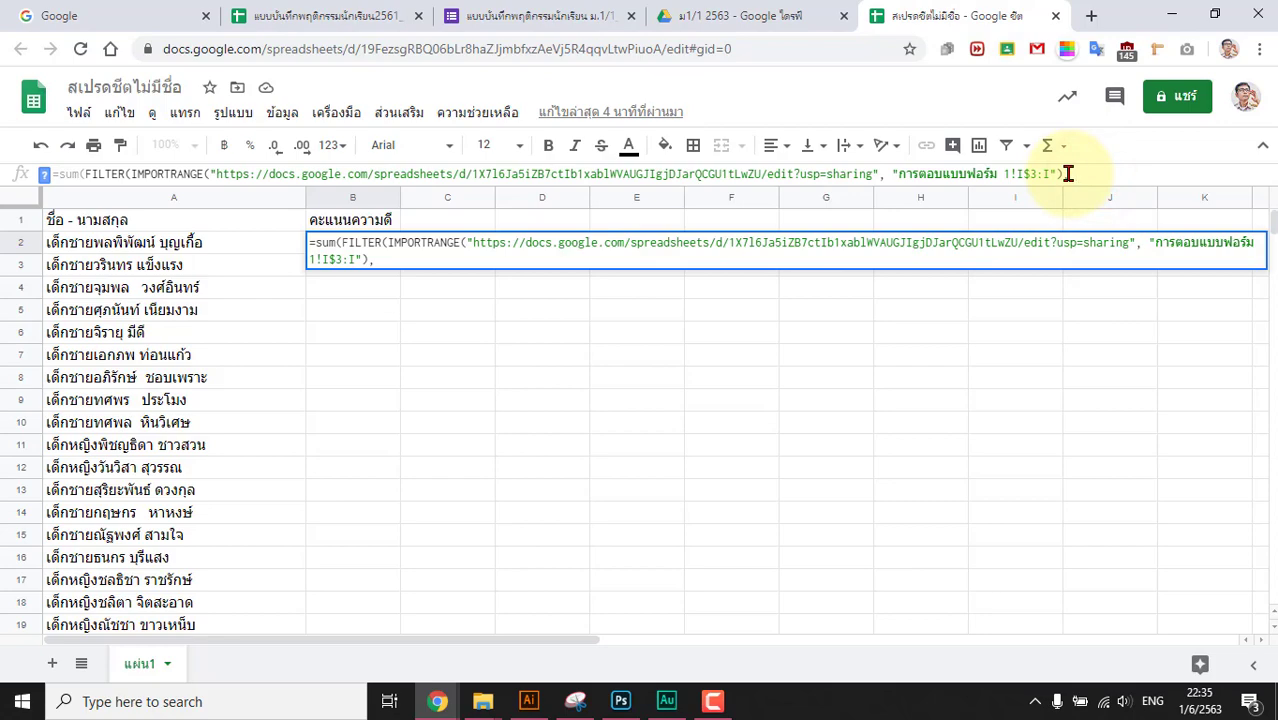
key(ctrl+v)
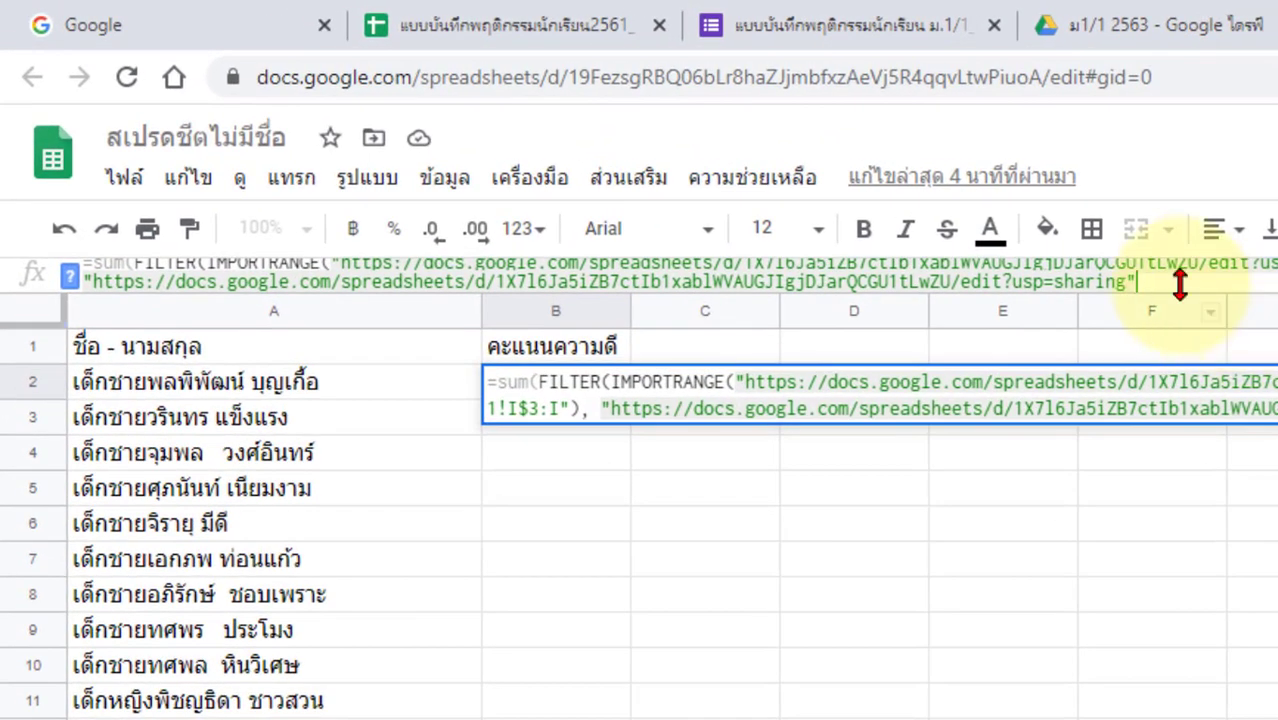
drag(1178, 292, 1205, 440)
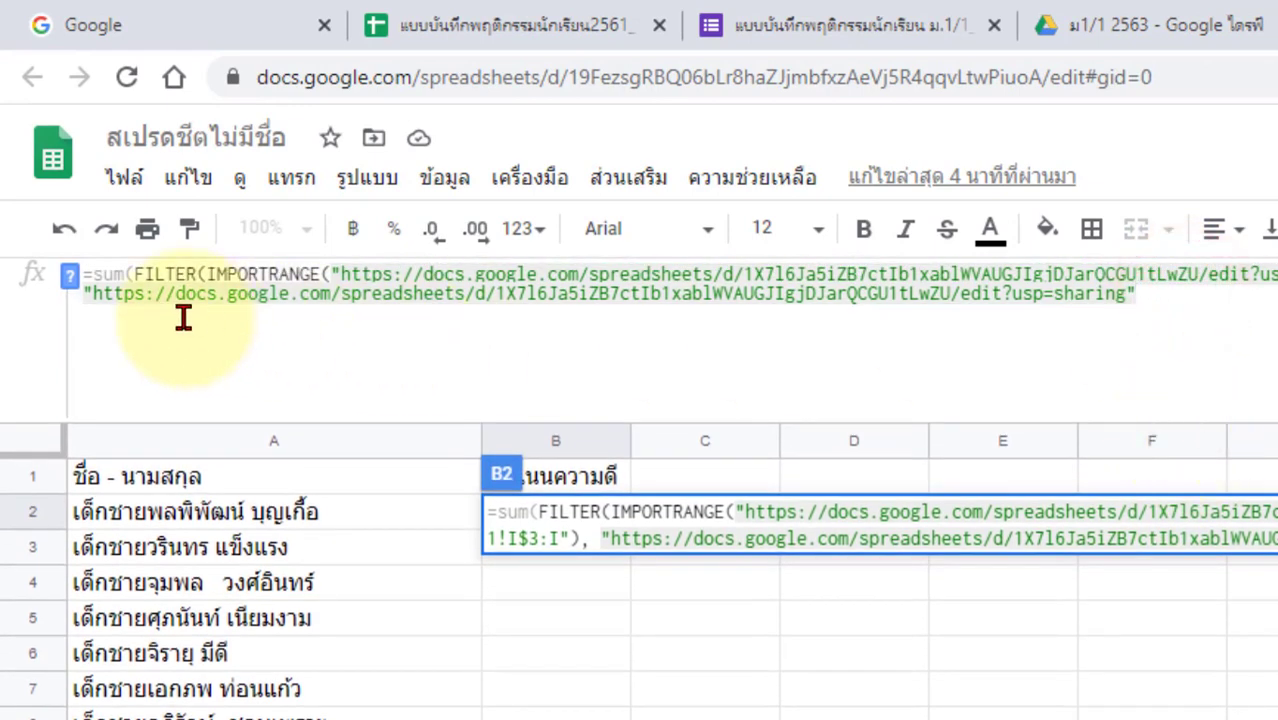
click(1166, 300)
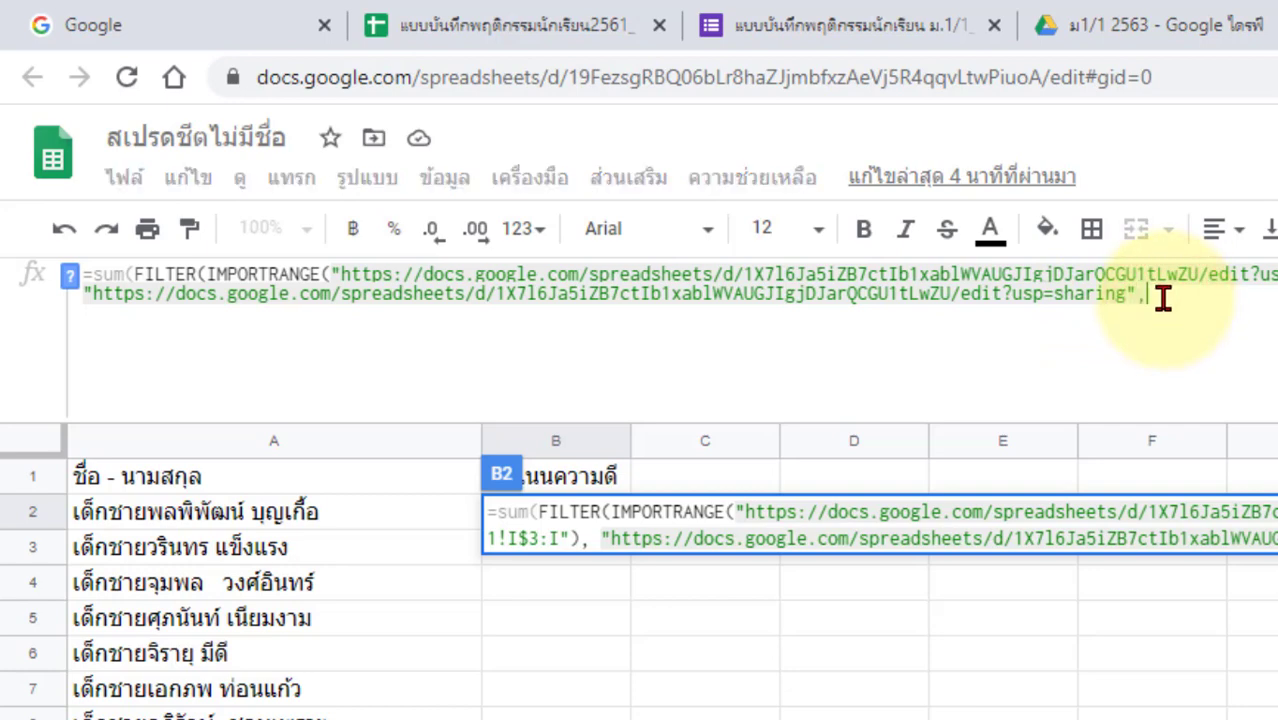
text(,)
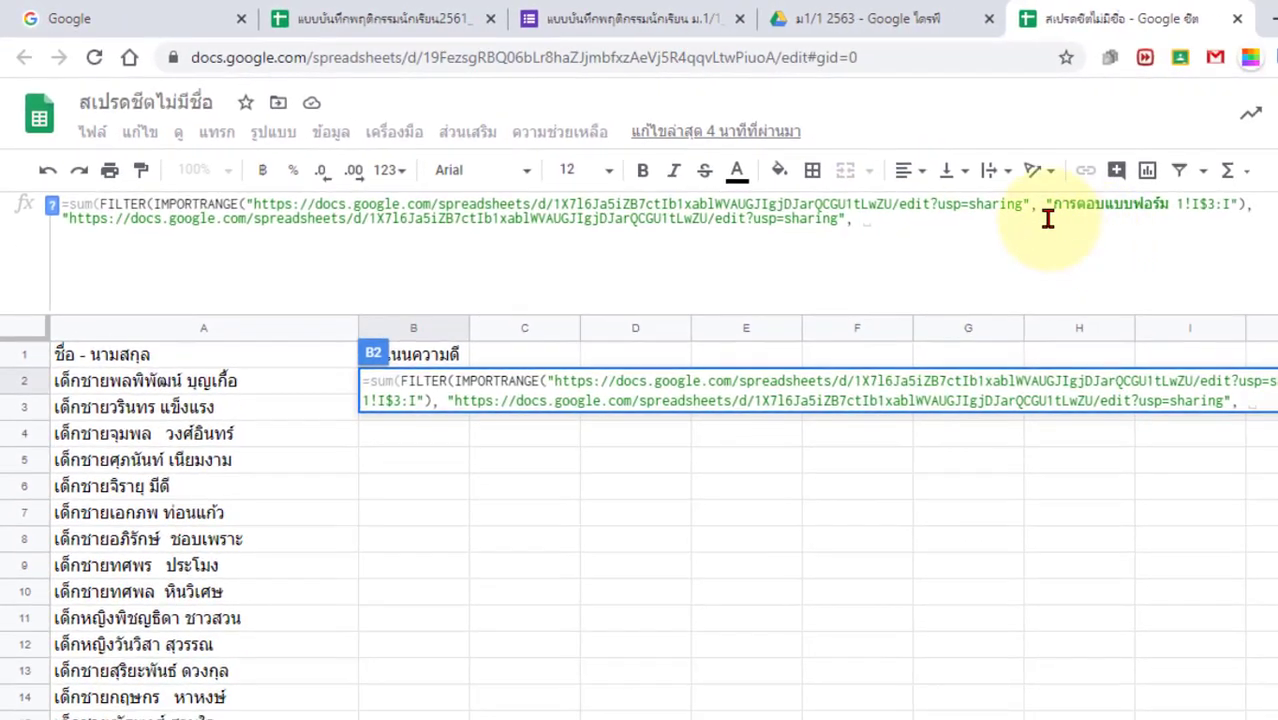
Copy the quoted range "การตอบแบบฟอร์ม 1!I$3:I" and paste it at the formula's end
drag(1045, 203, 1232, 205)
key(ctrl+c)
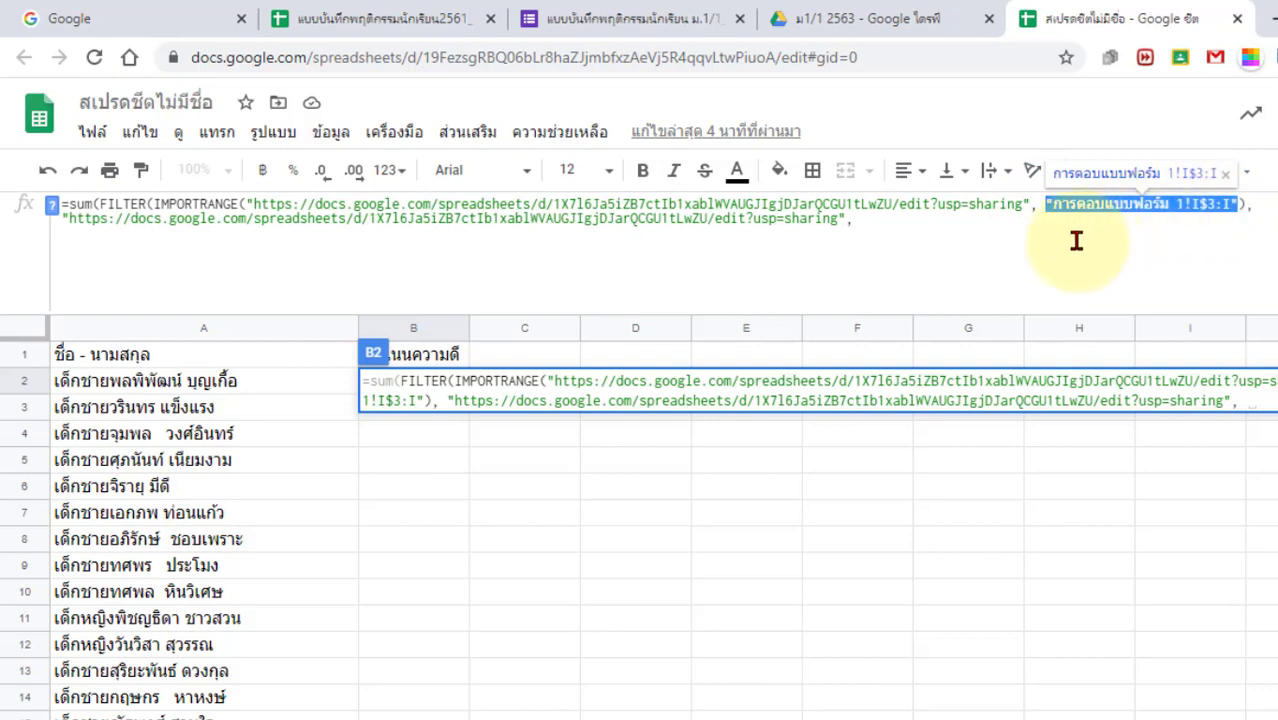
click(883, 227)
key(ctrl+v)
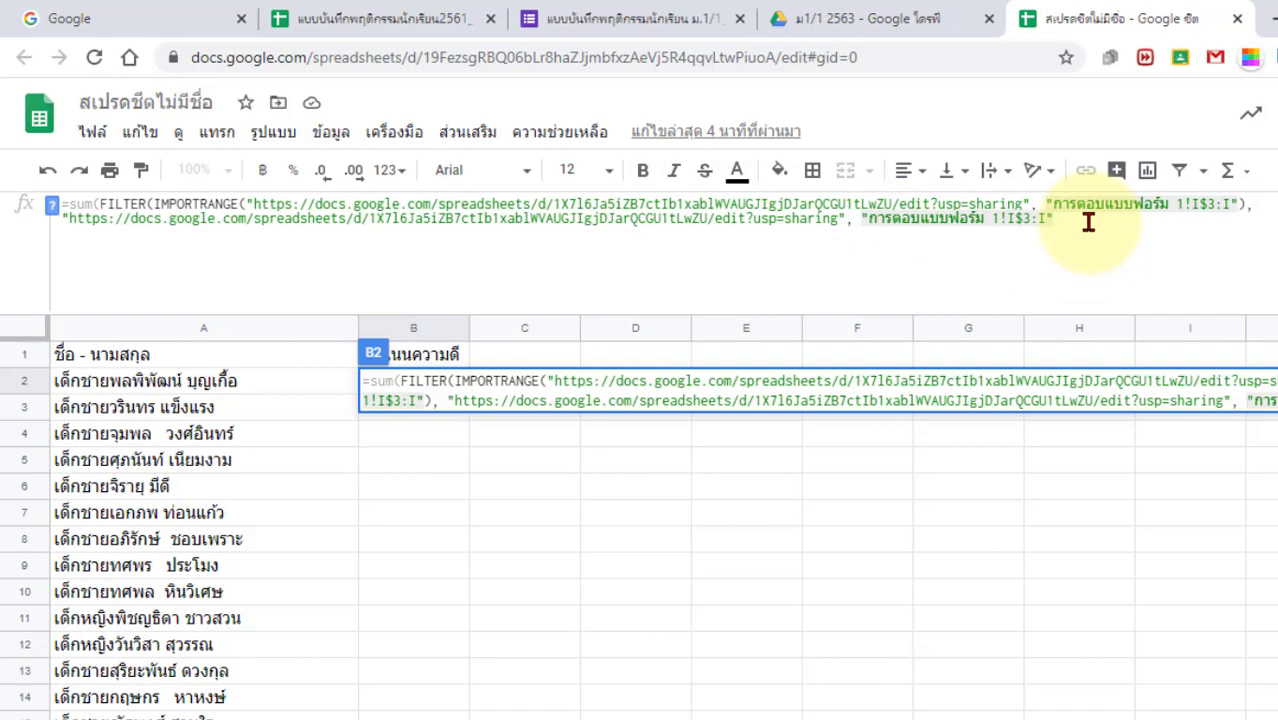
Check the student names in column C of the responses spreadsheet
click(410, 20)
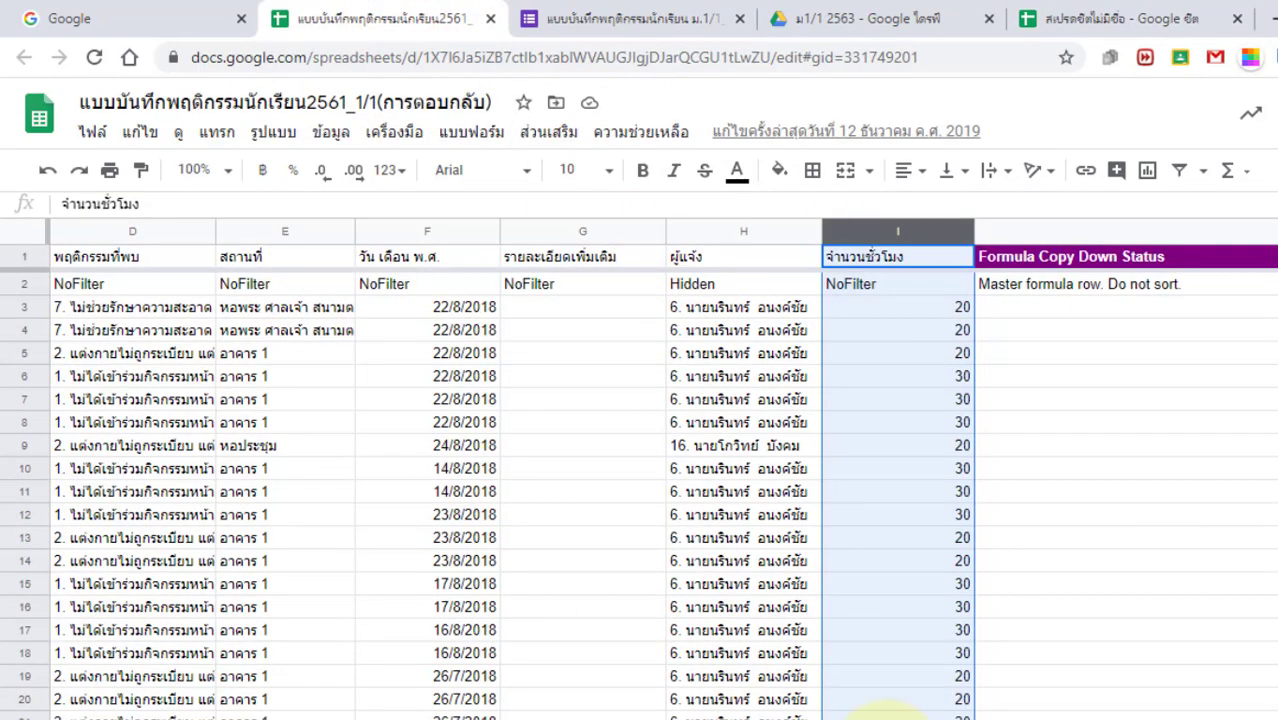
scroll(880, 712, left, 5)
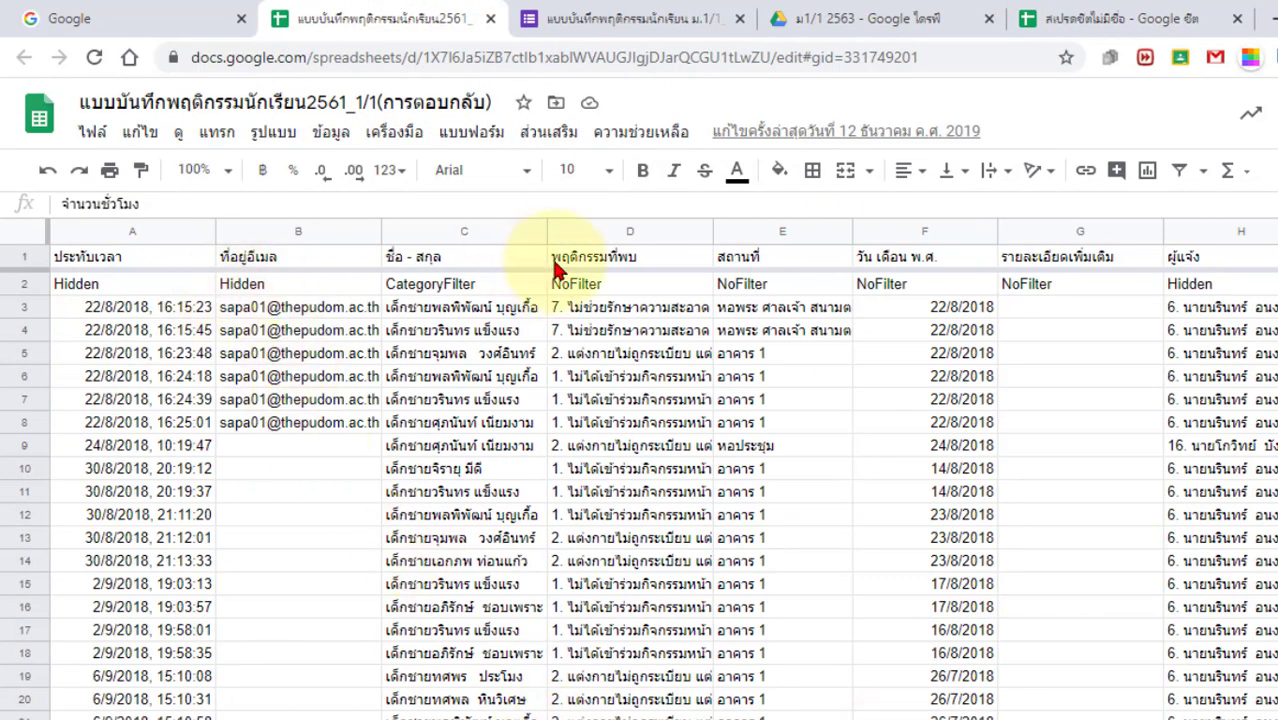
click(436, 316)
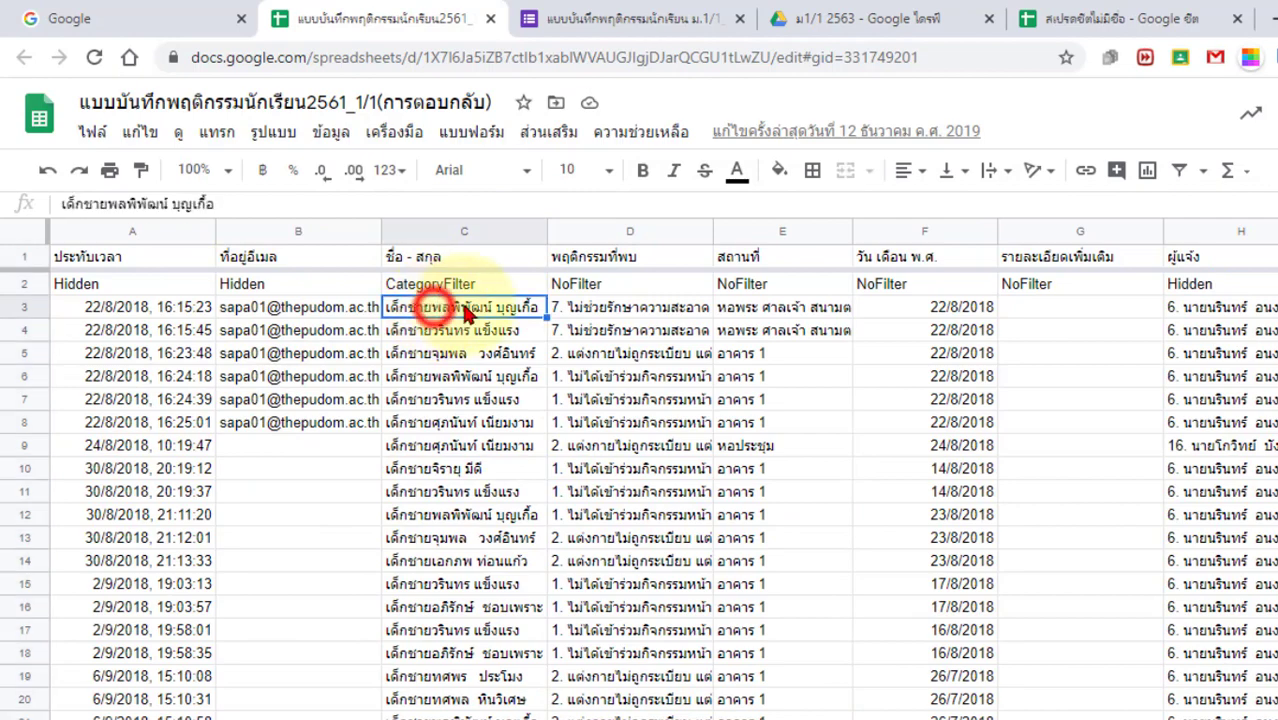
click(1100, 17)
Change the second range to "การตอบแบบฟอร์ม 1!$C$3:C" and add a closing parenthesis
click(985, 219)
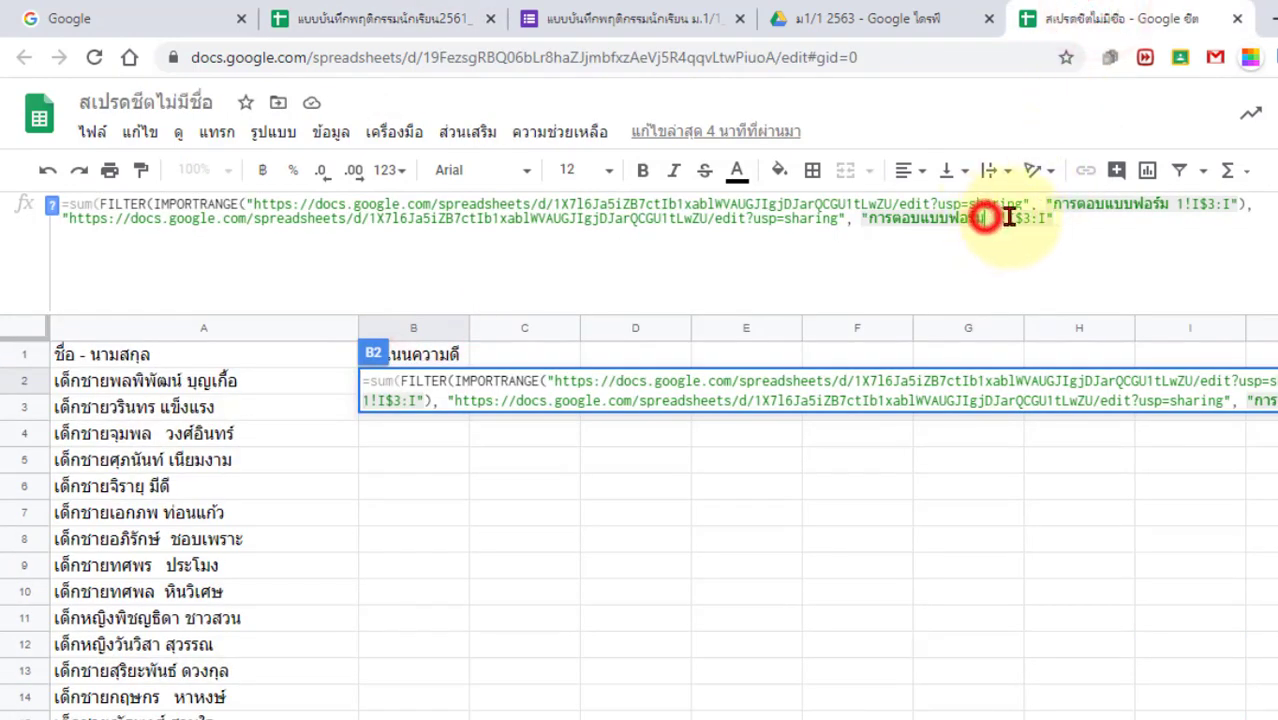
click(1014, 220)
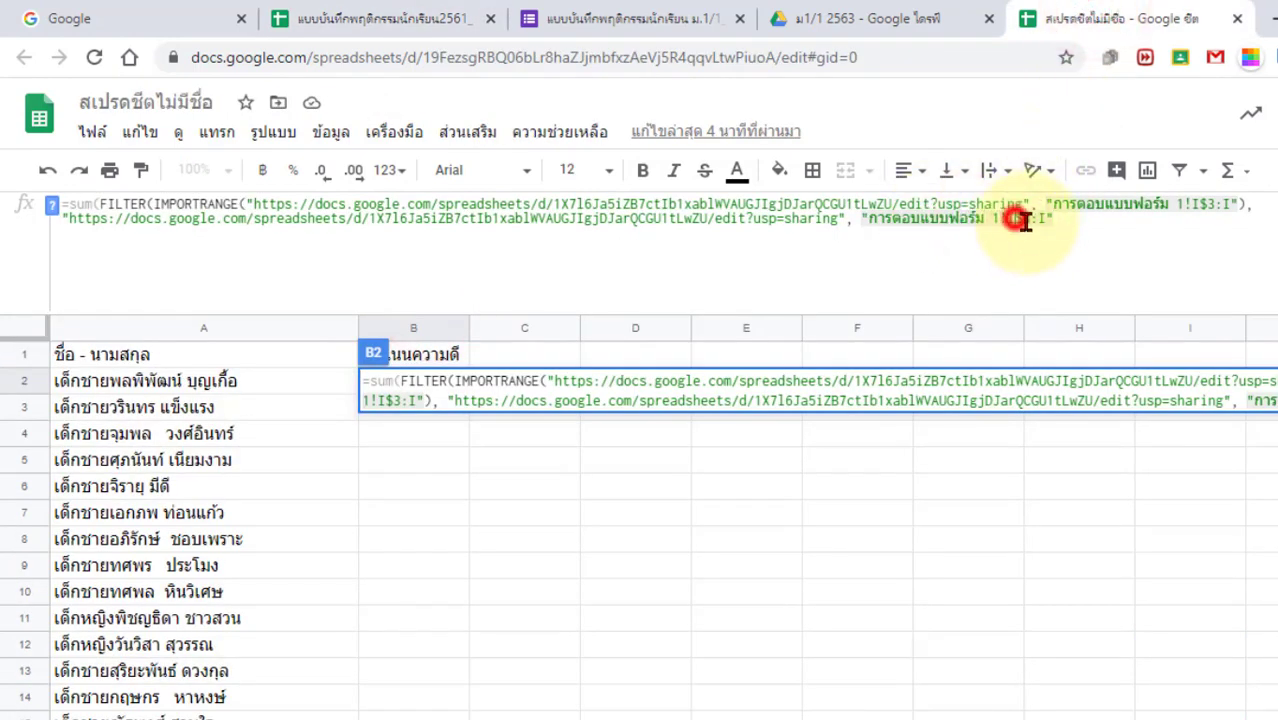
key(BackSpace)
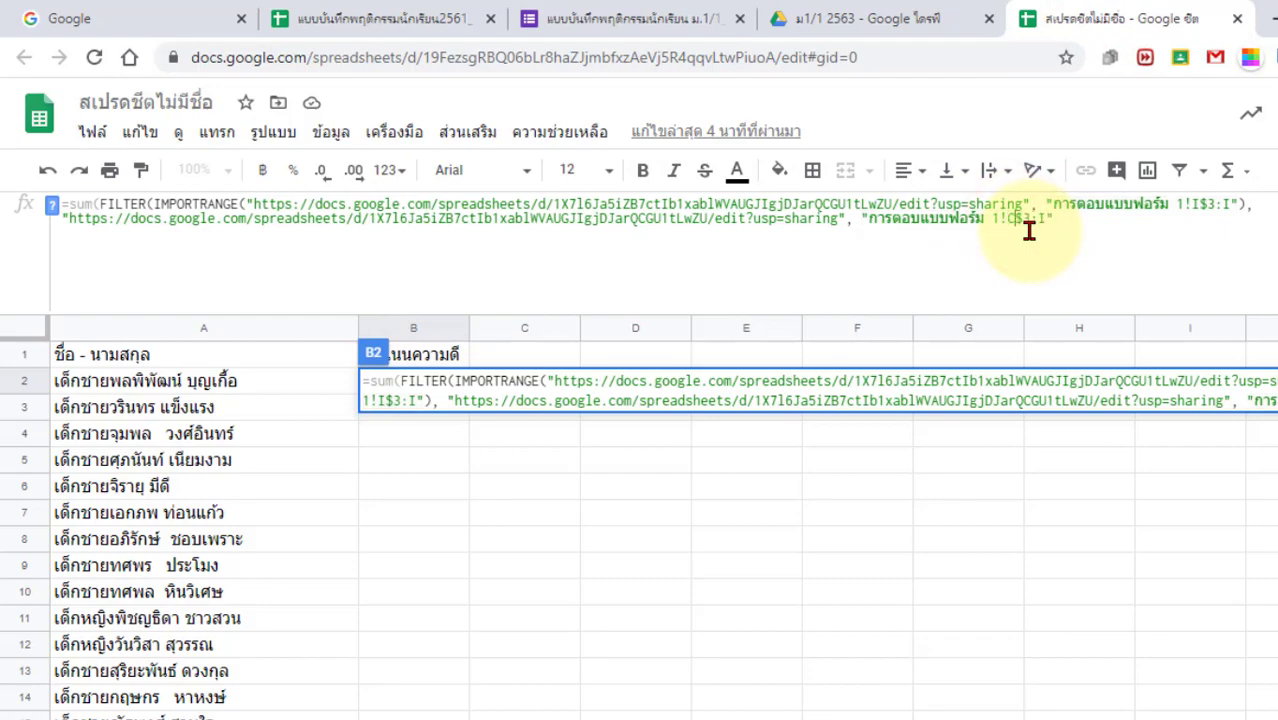
text(C)
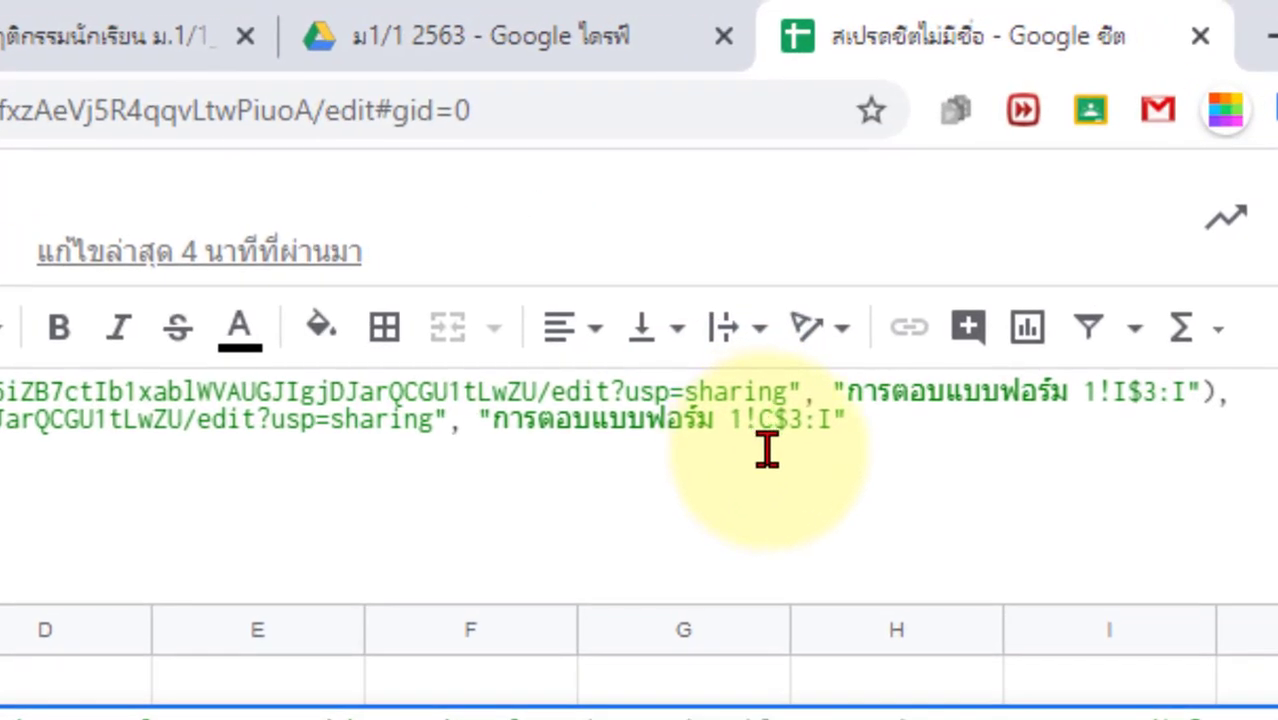
click(761, 423)
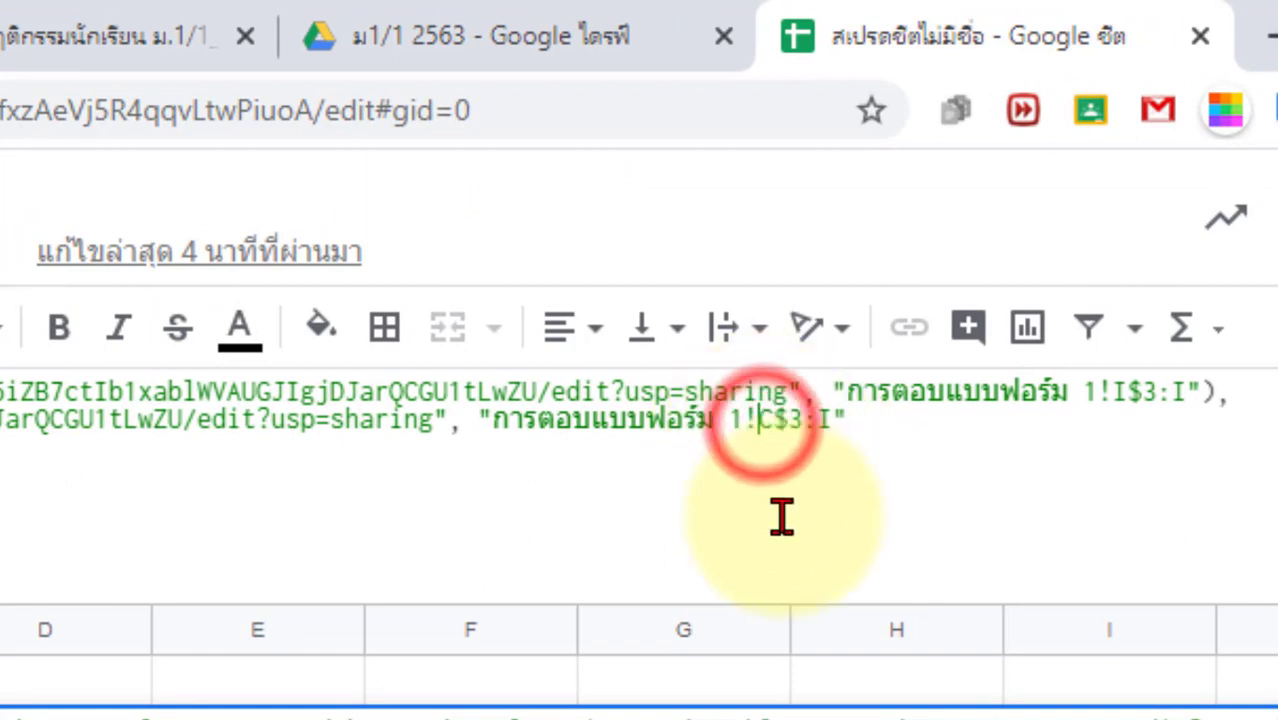
text($)
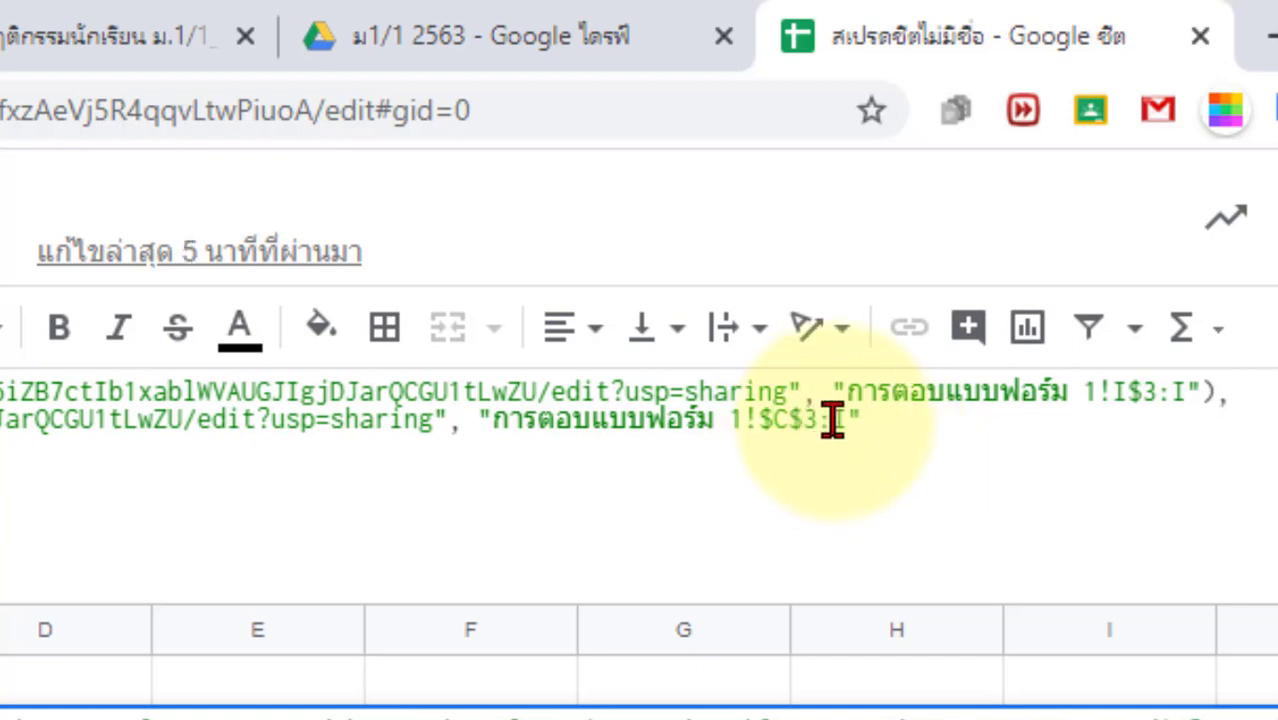
click(845, 420)
key(BackSpace)
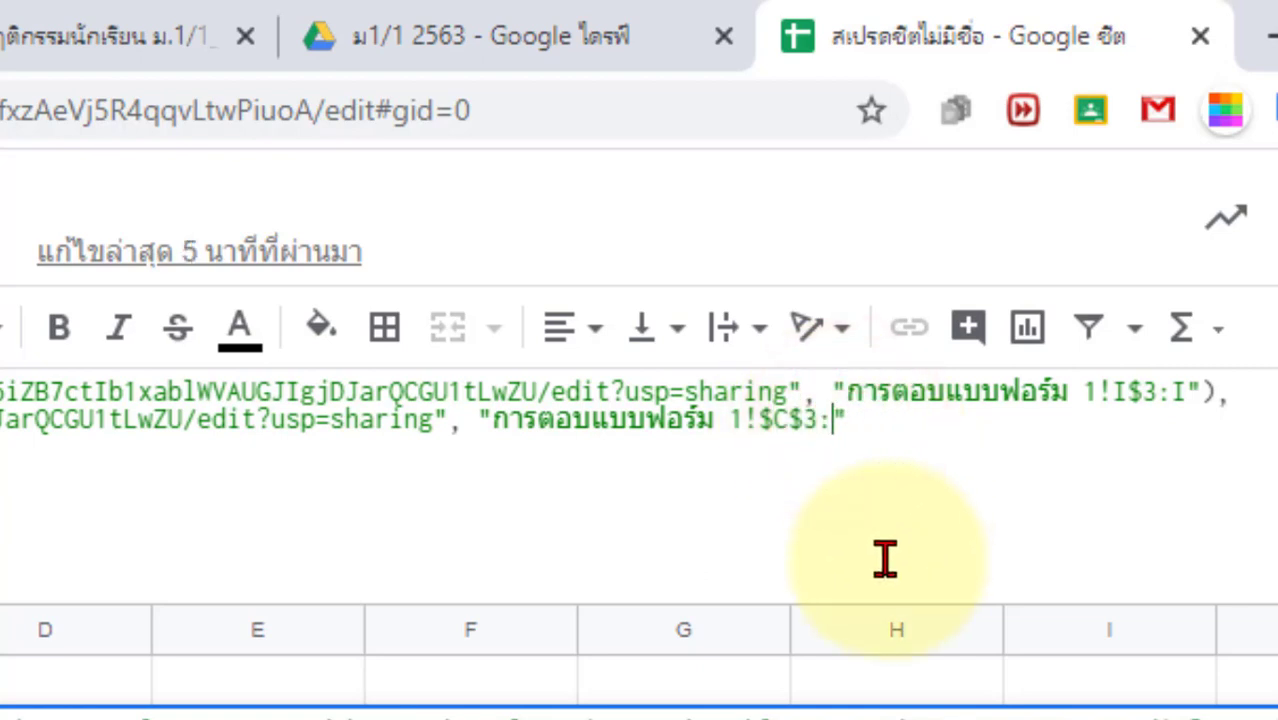
text(C)
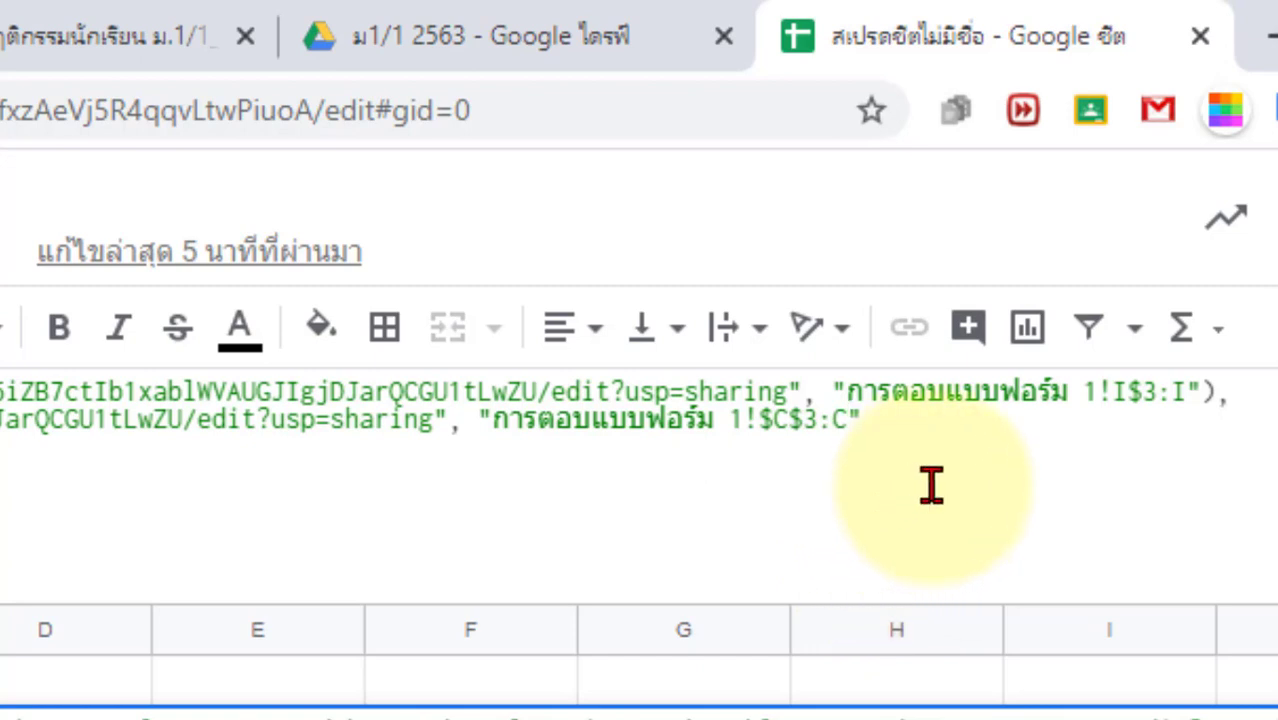
click(900, 432)
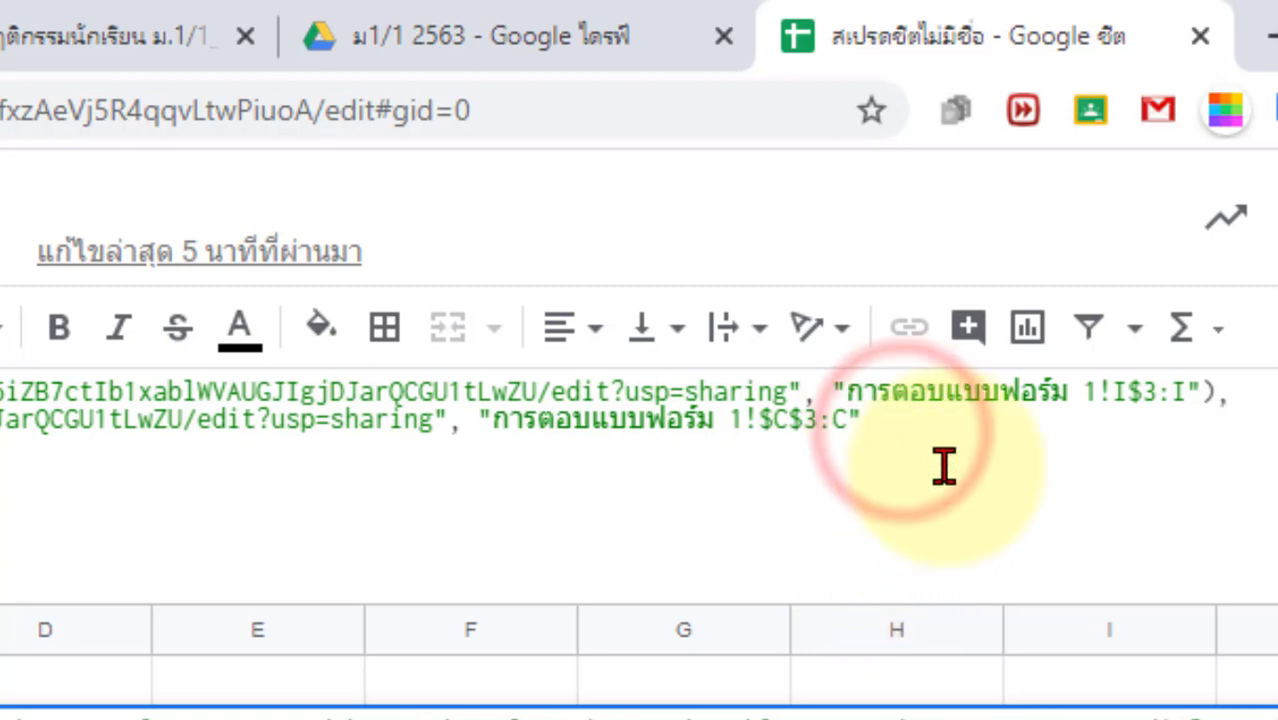
text())
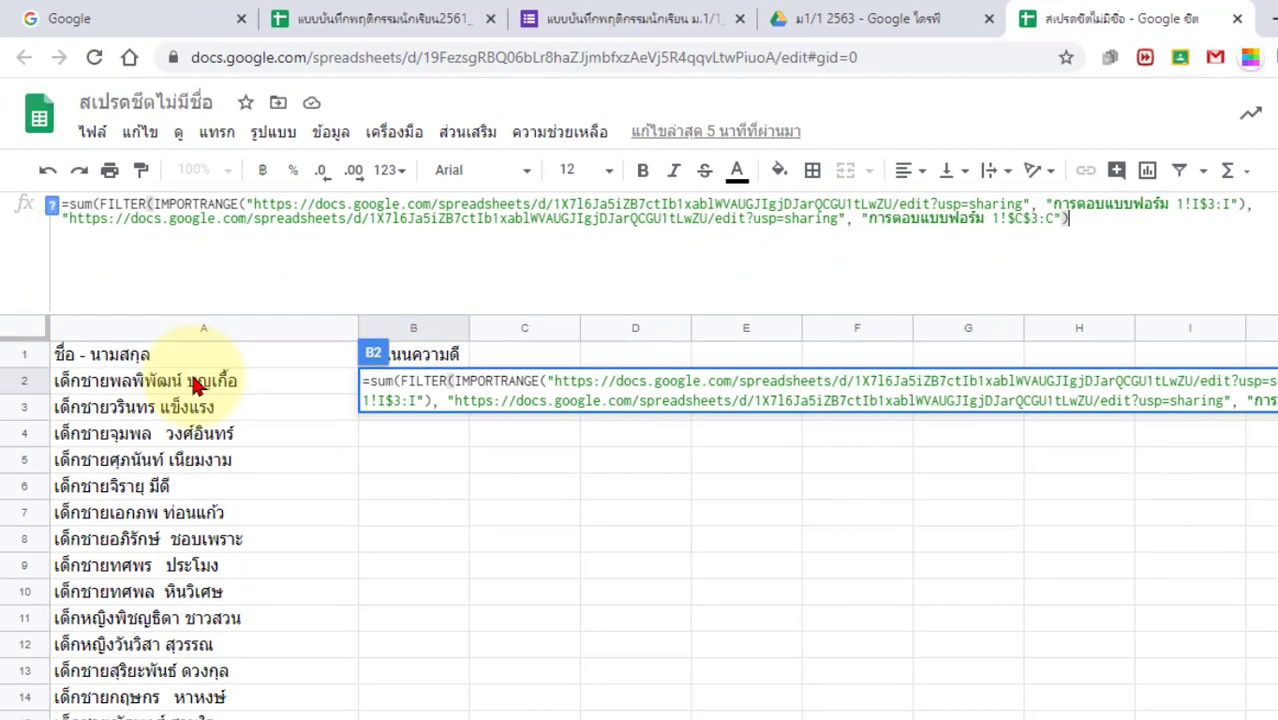
Append the =A2) condition to B2's formula and try to commit it
click(197, 385)
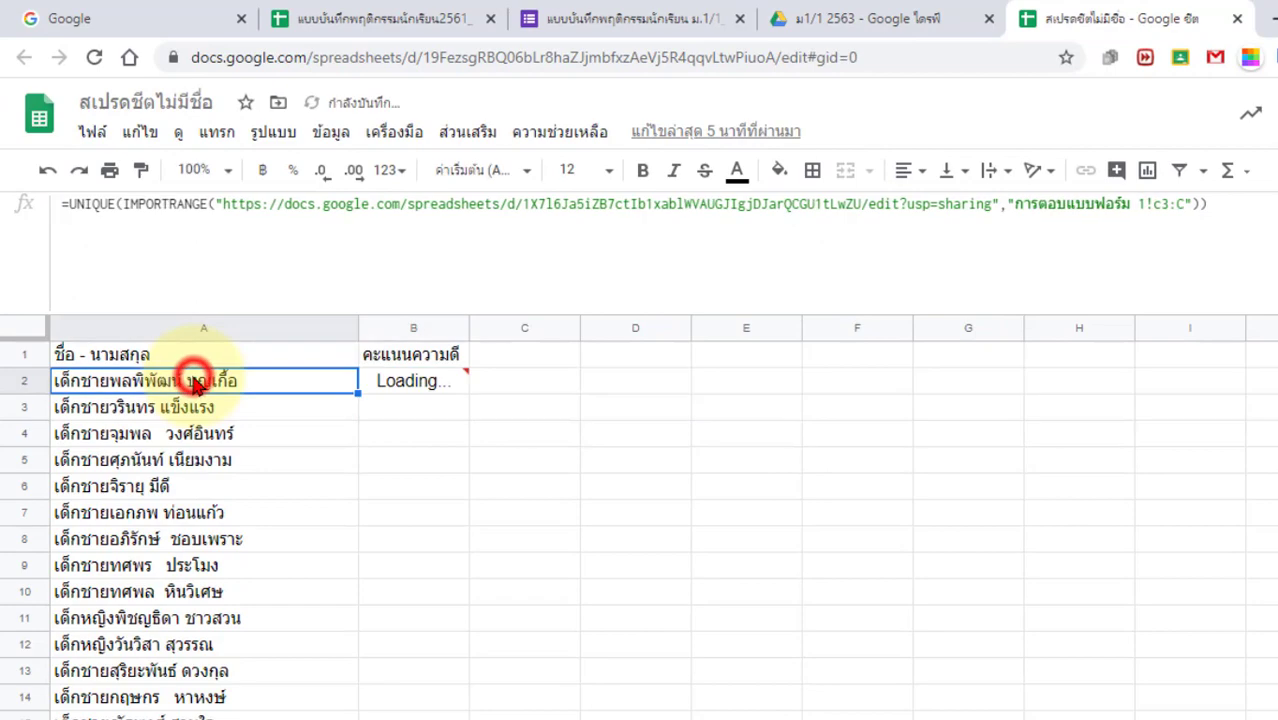
click(414, 385)
click(1100, 227)
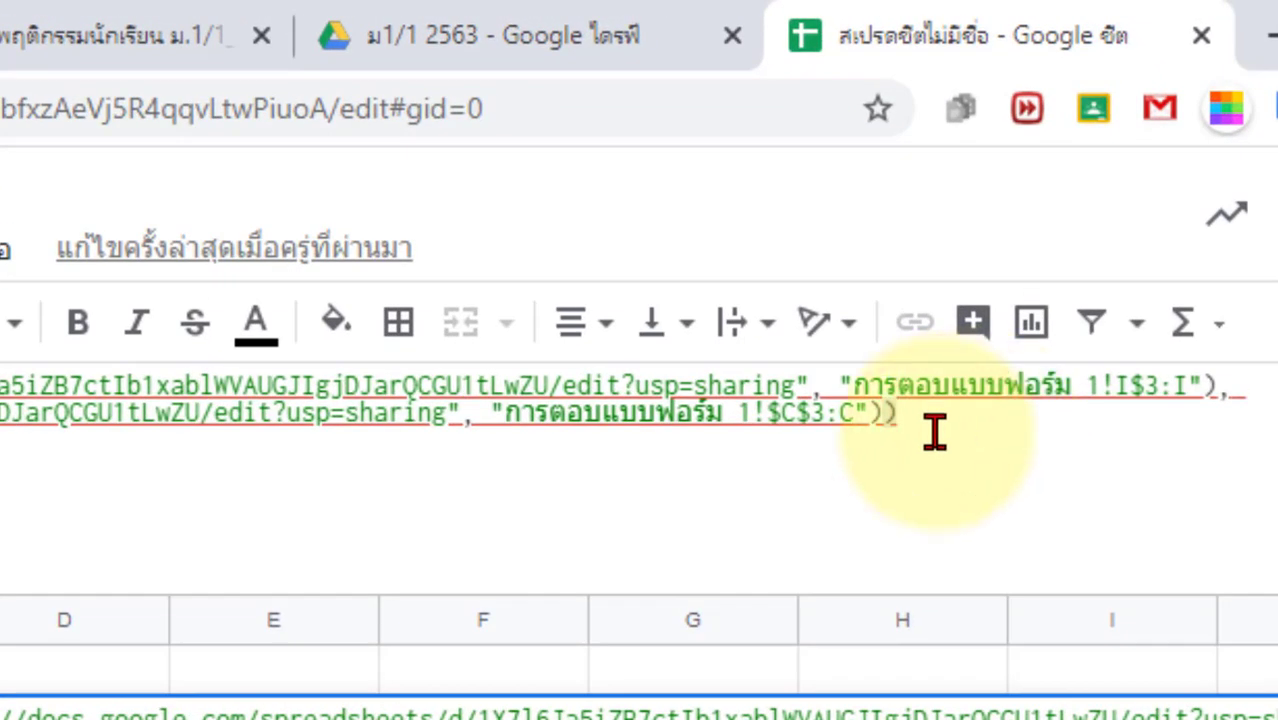
text(=)
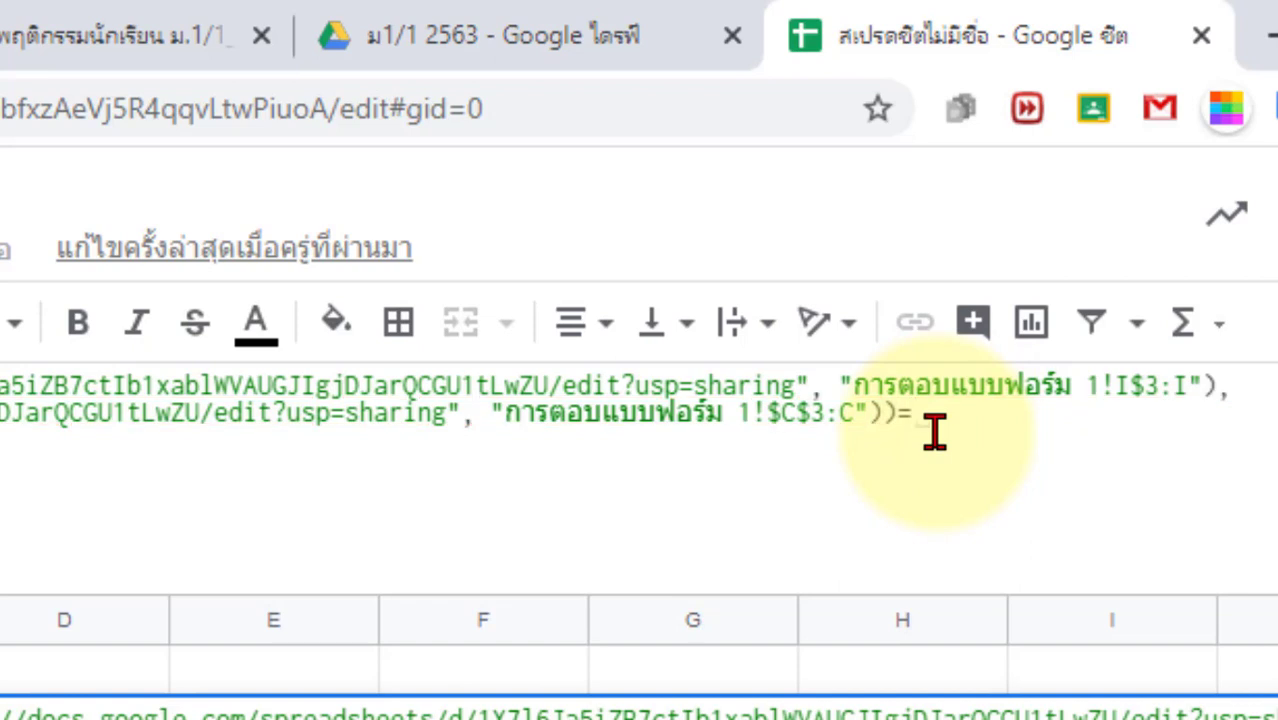
text(A)
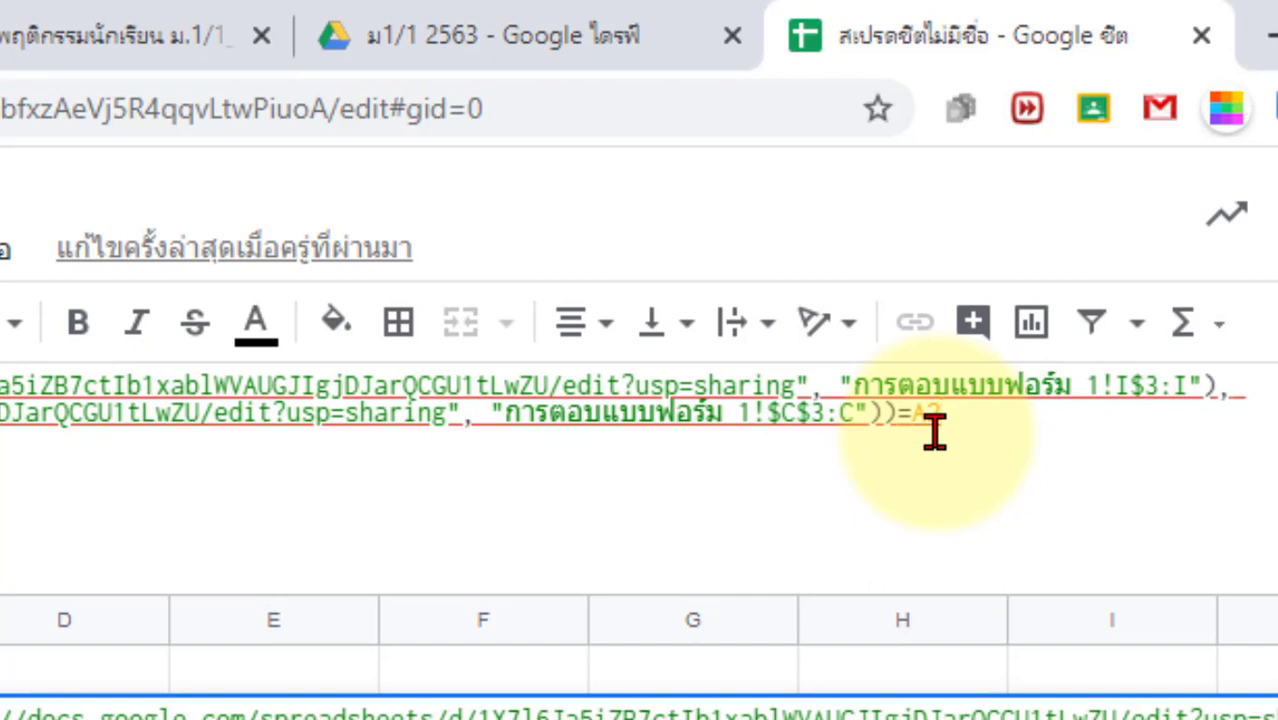
text(2))
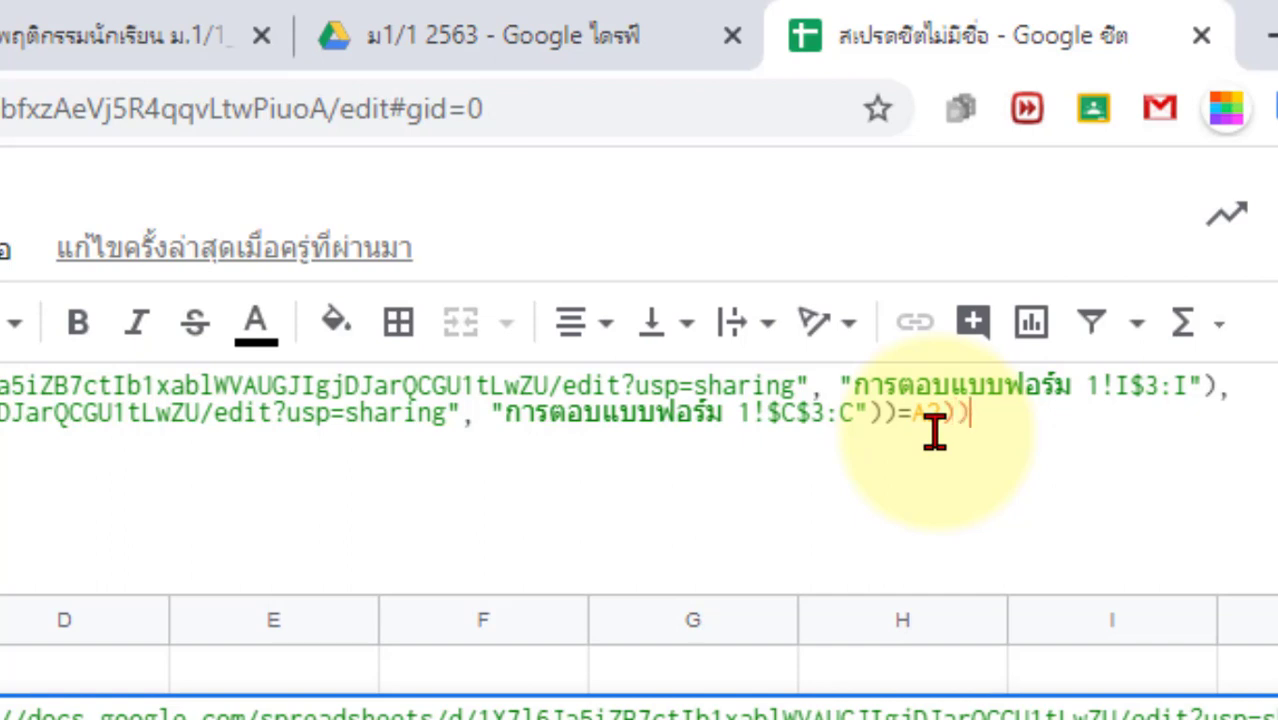
key(Return)
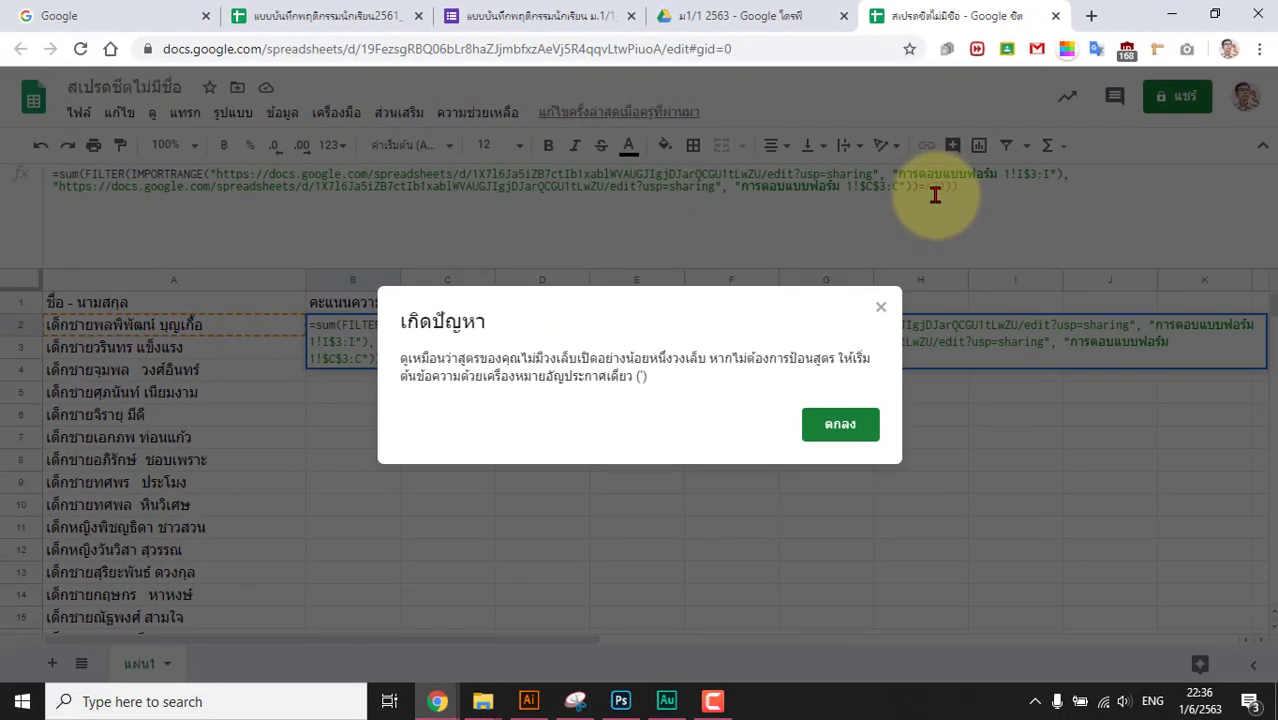
key(Return)
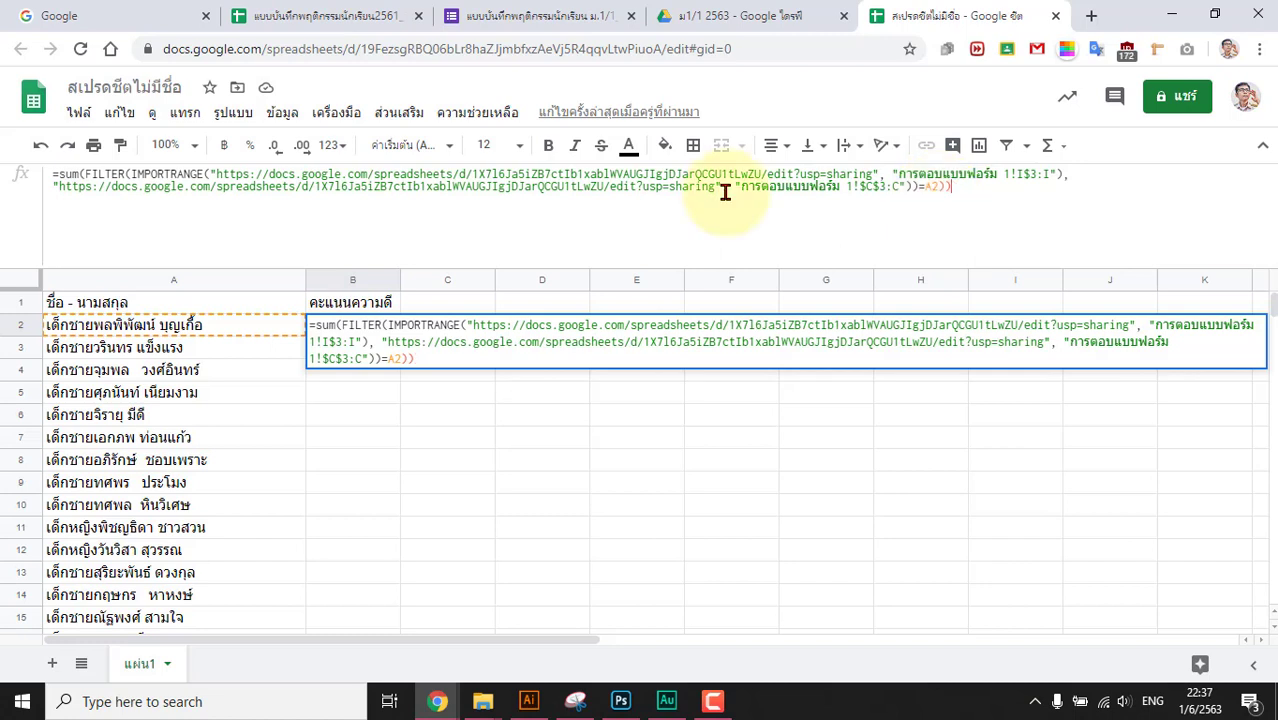
Wrap the second spreadsheet link in IMPORTRANGE( and add a closing parenthesis
click(1083, 182)
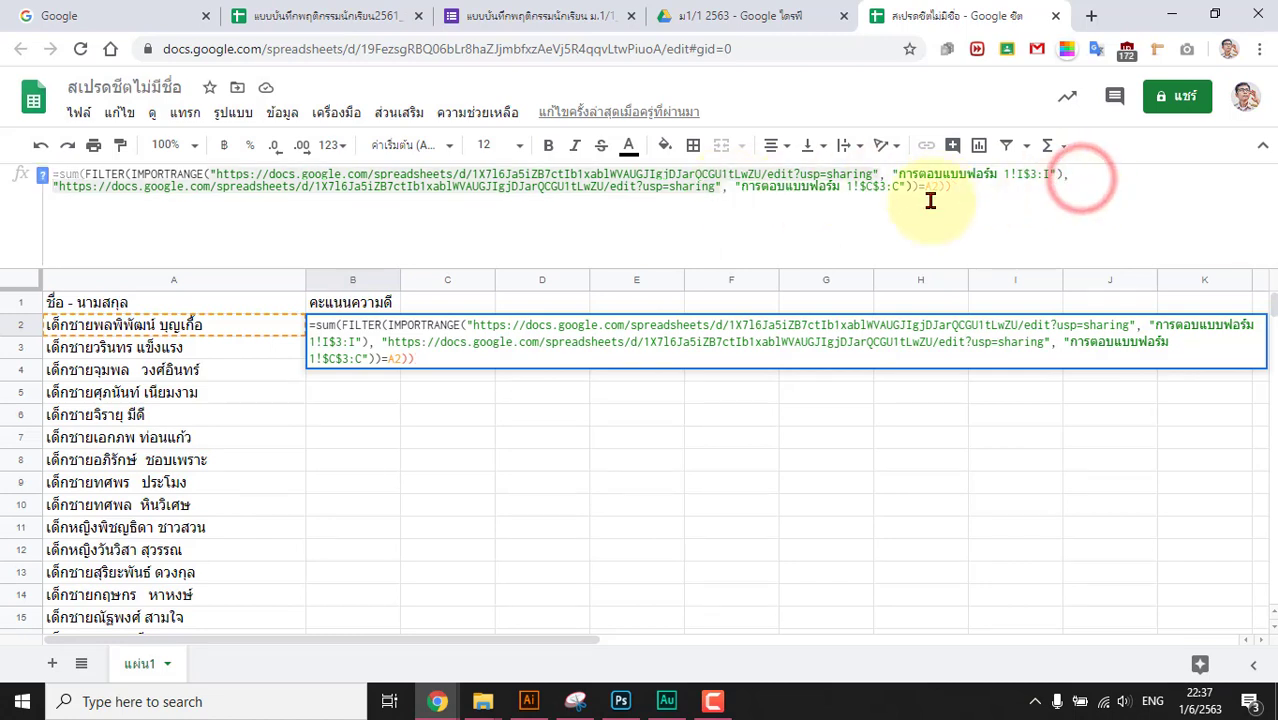
text(im)
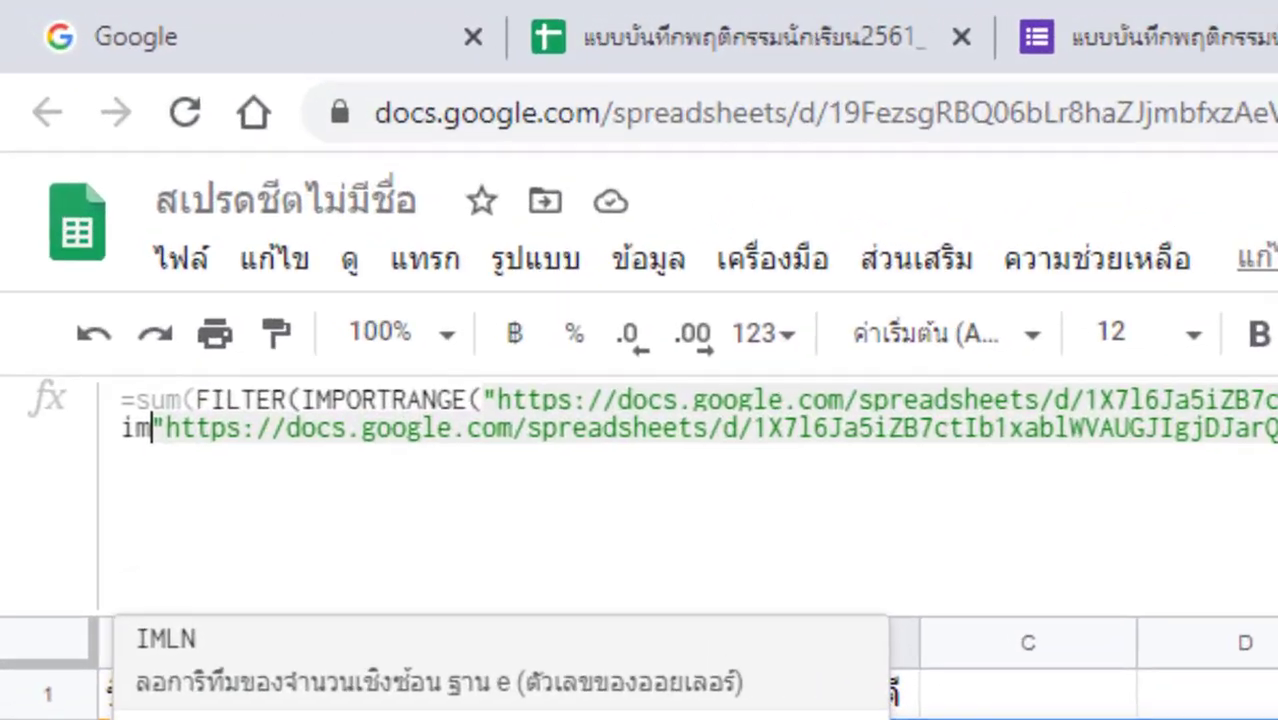
text(port)
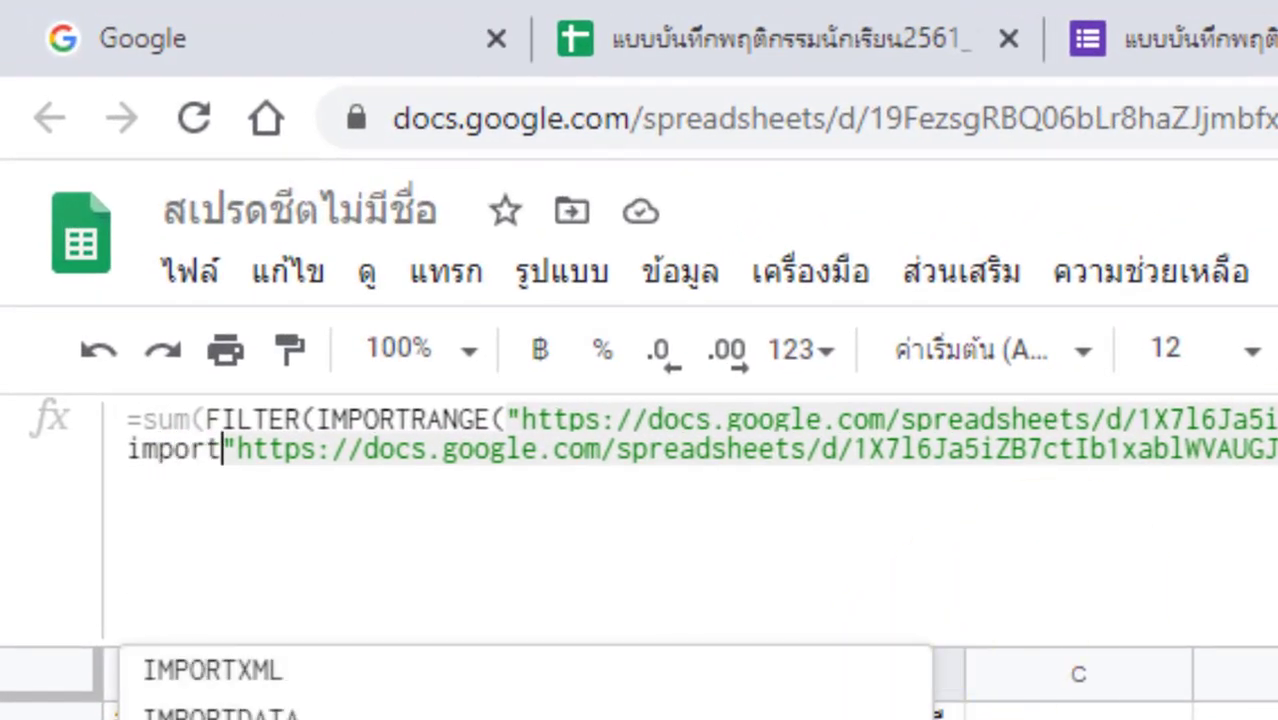
text(r)
key(Tab)
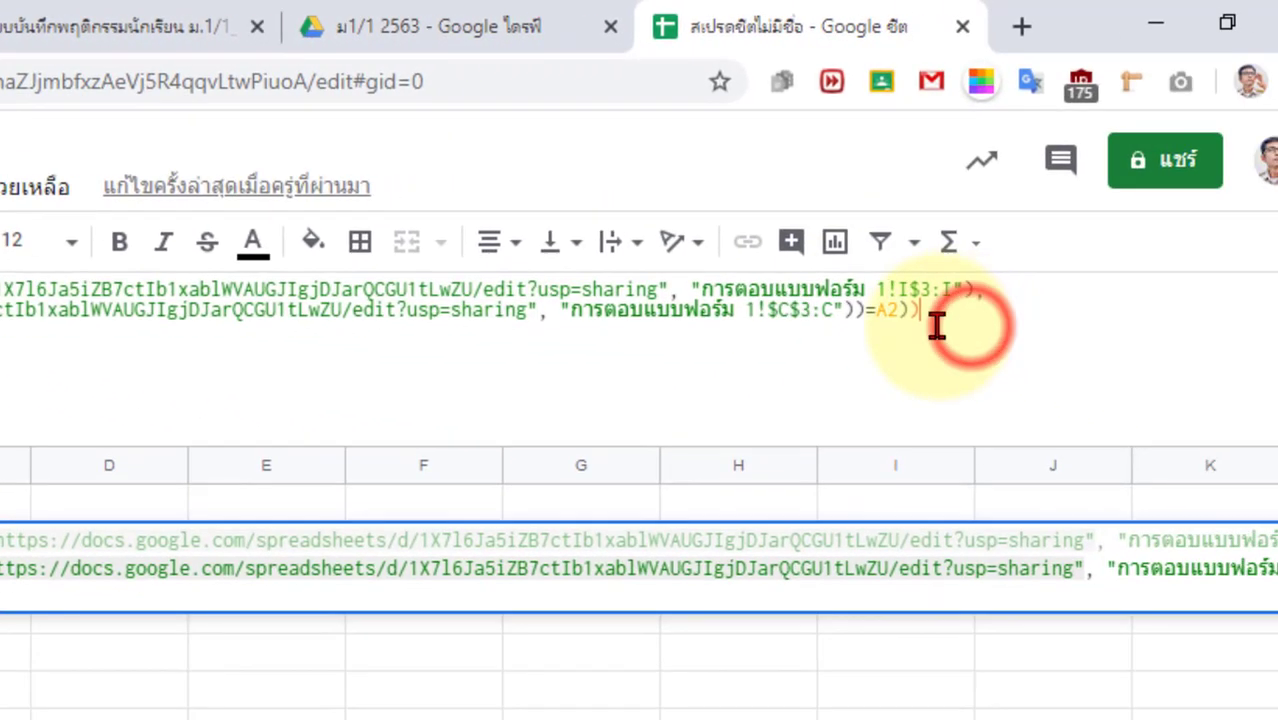
click(937, 325)
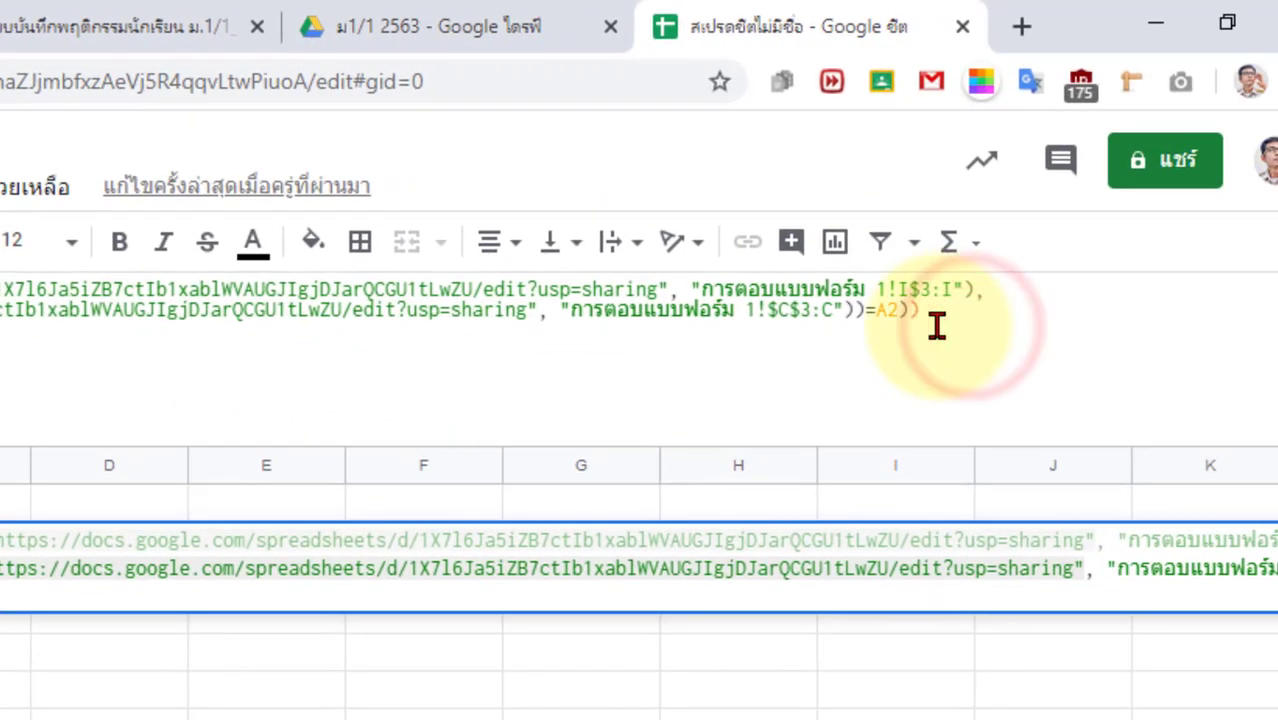
text())
key(Return)
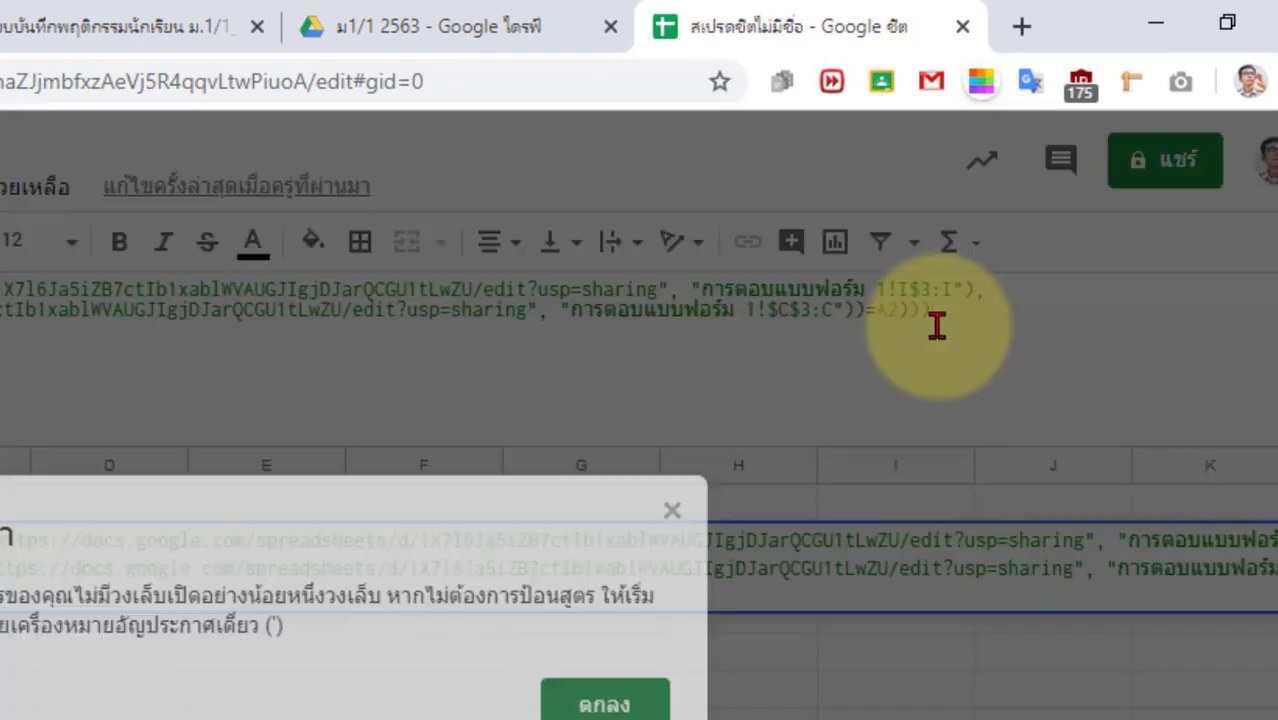
key(Return)
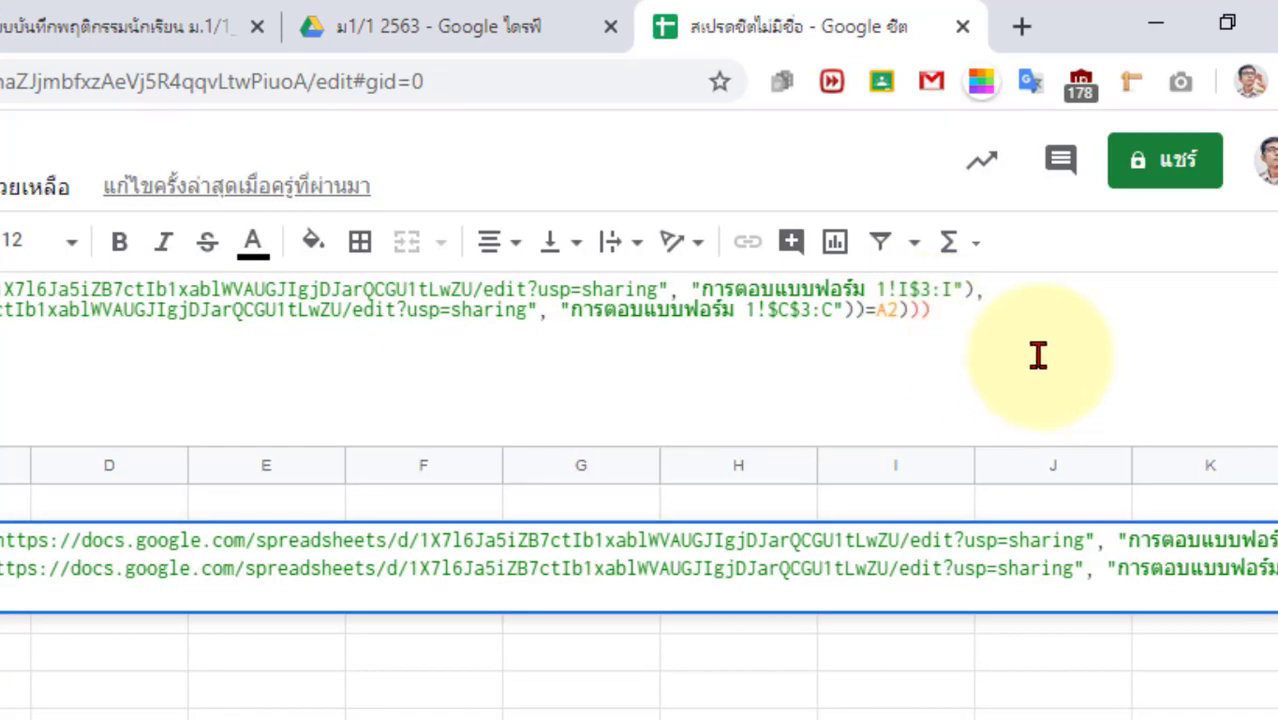
Remove the extra parentheses around =A2 and at the end, then enter the formula
click(865, 315)
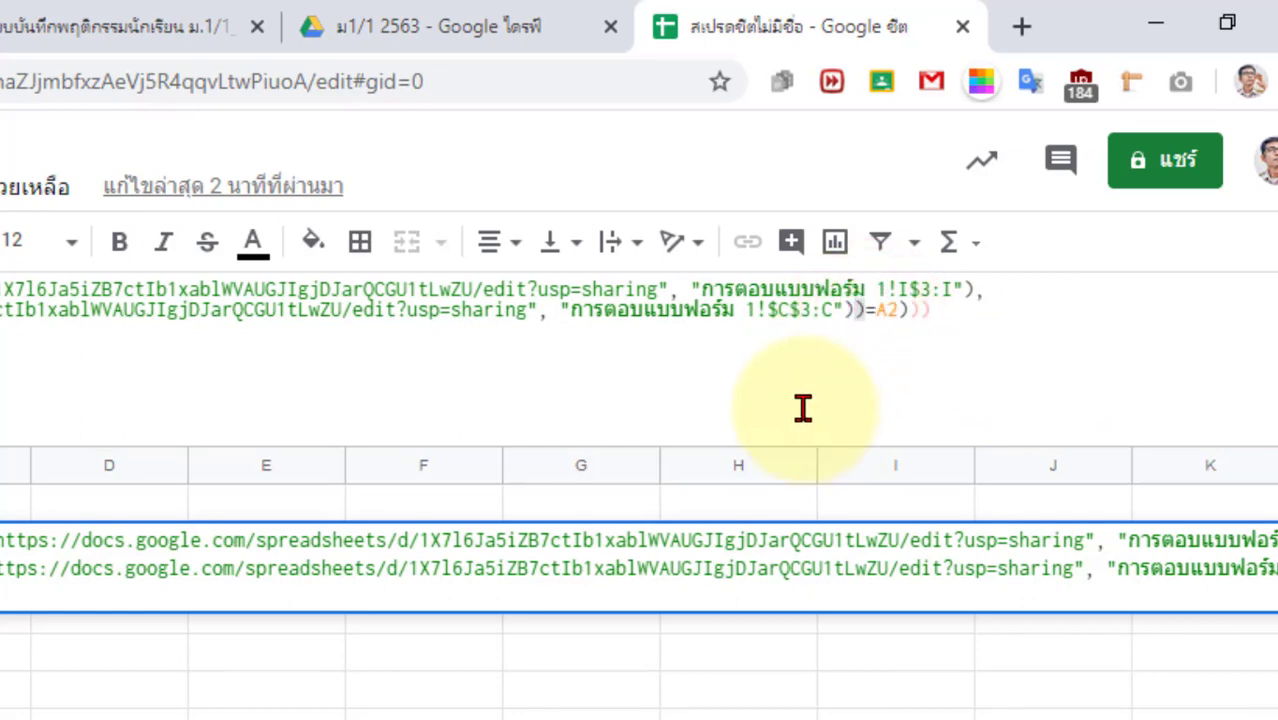
key(BackSpace)
key(Return)
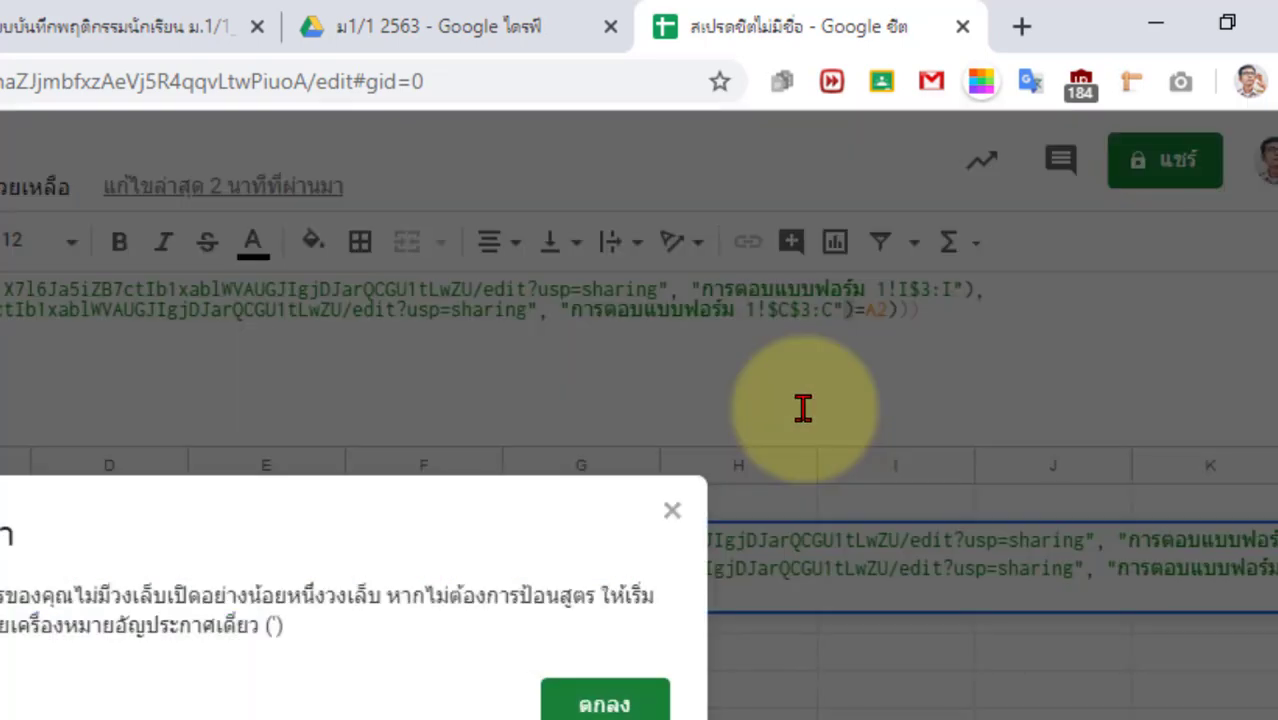
key(Return)
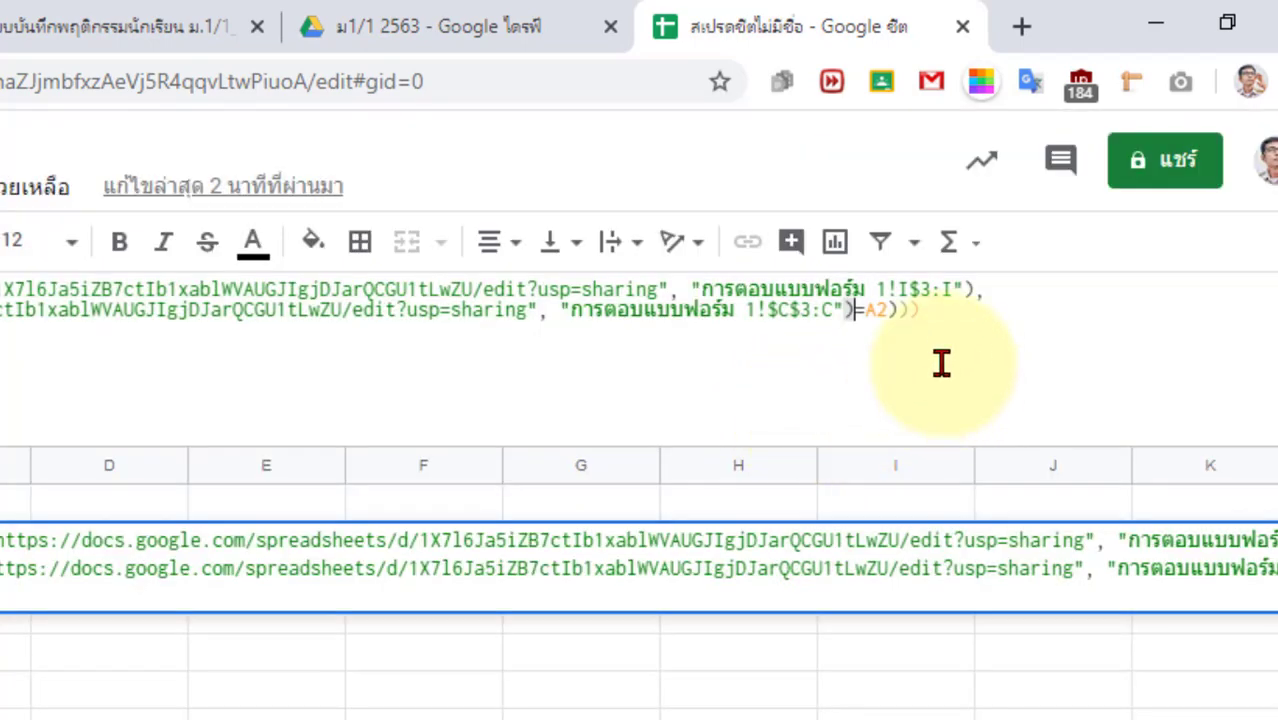
click(942, 363)
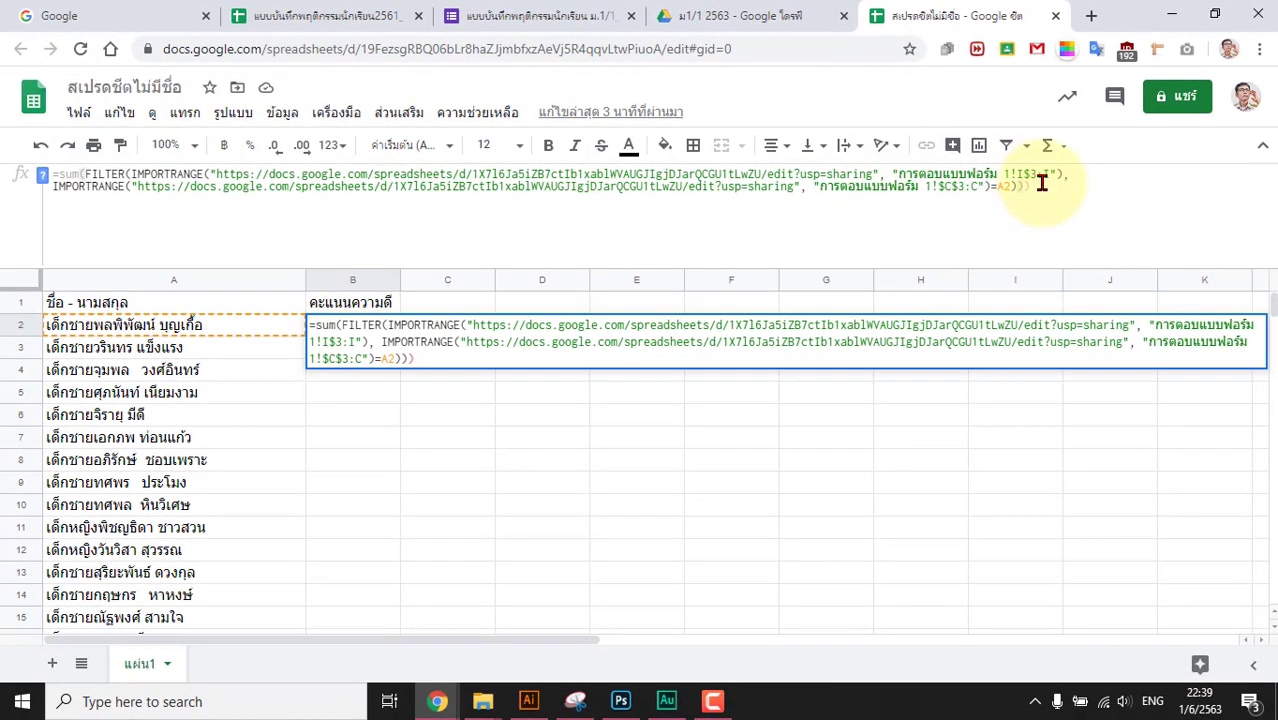
click(1041, 183)
key(BackSpace)
key(Return)
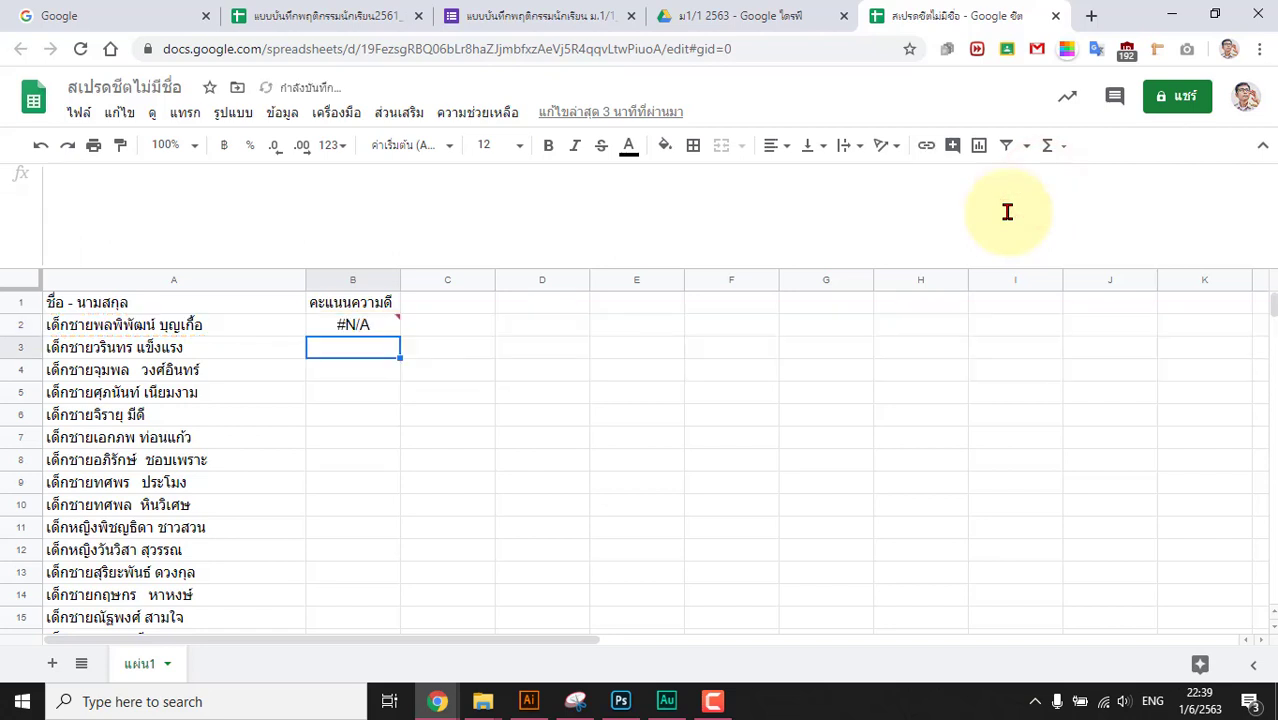
Review and recommit B2's SUM(FILTER(IMPORTRANGE)) formula so it returns 280, then reselect B2
click(352, 320)
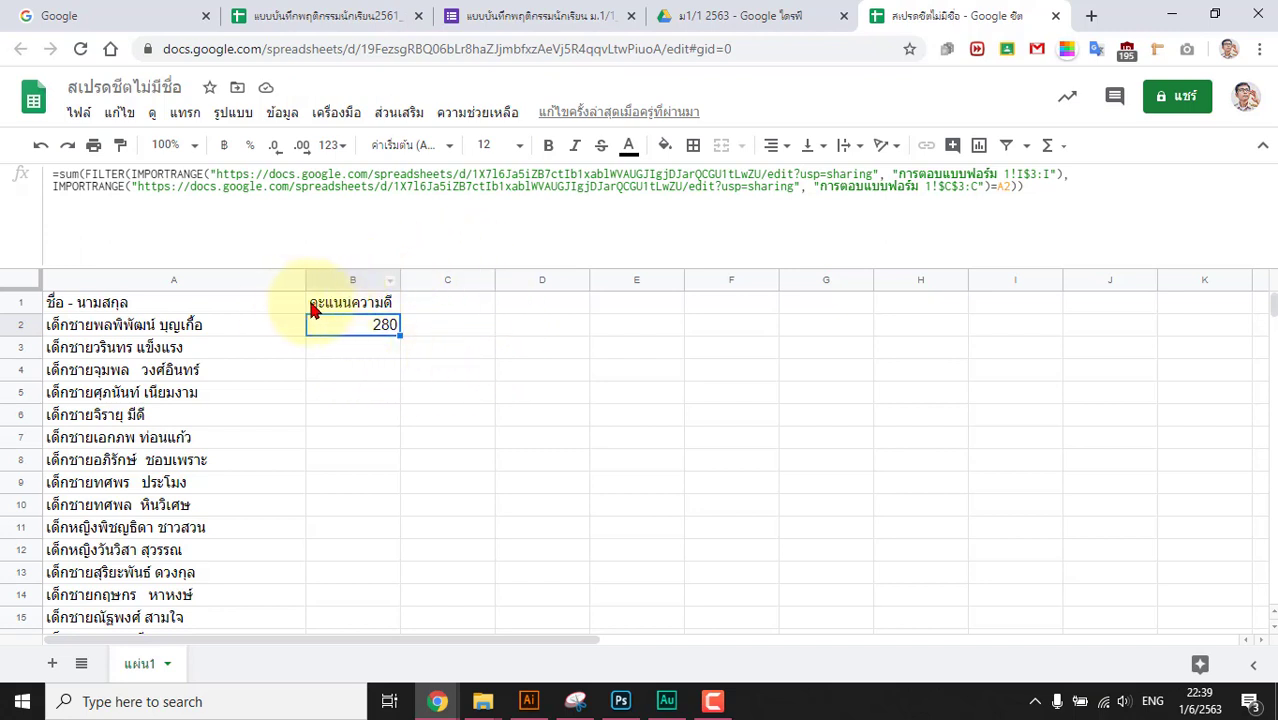
click(333, 325)
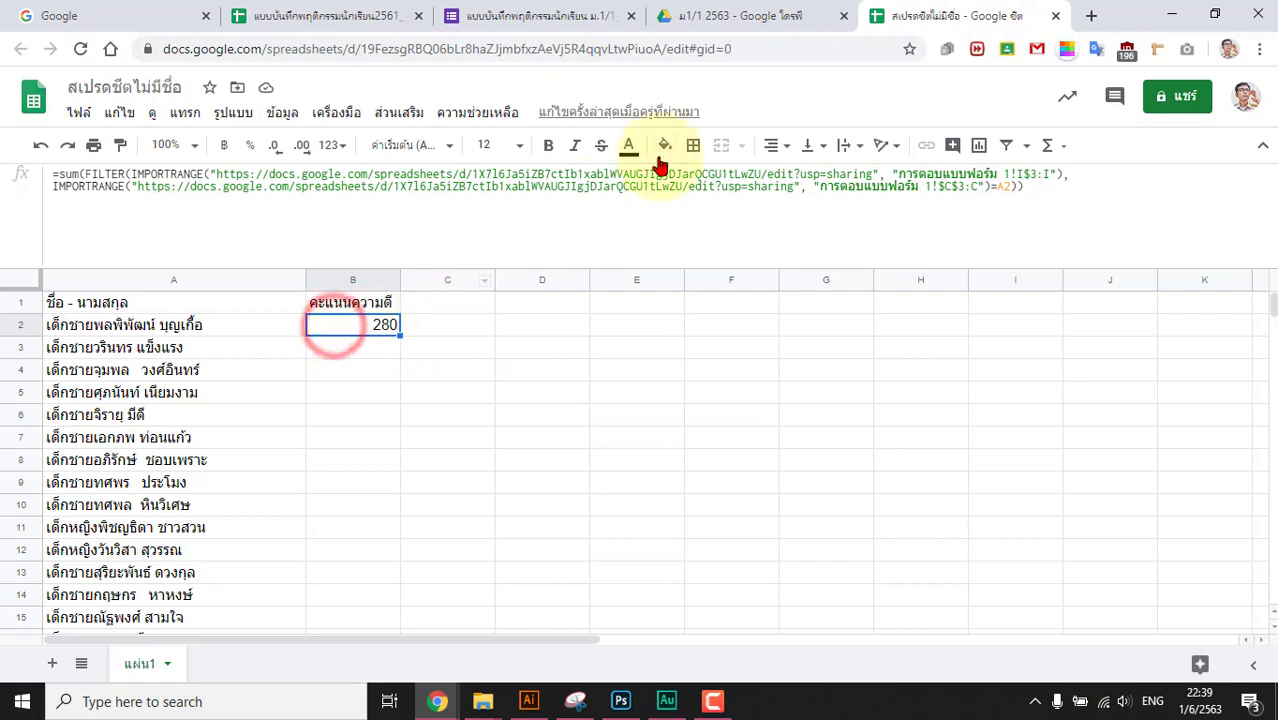
click(876, 190)
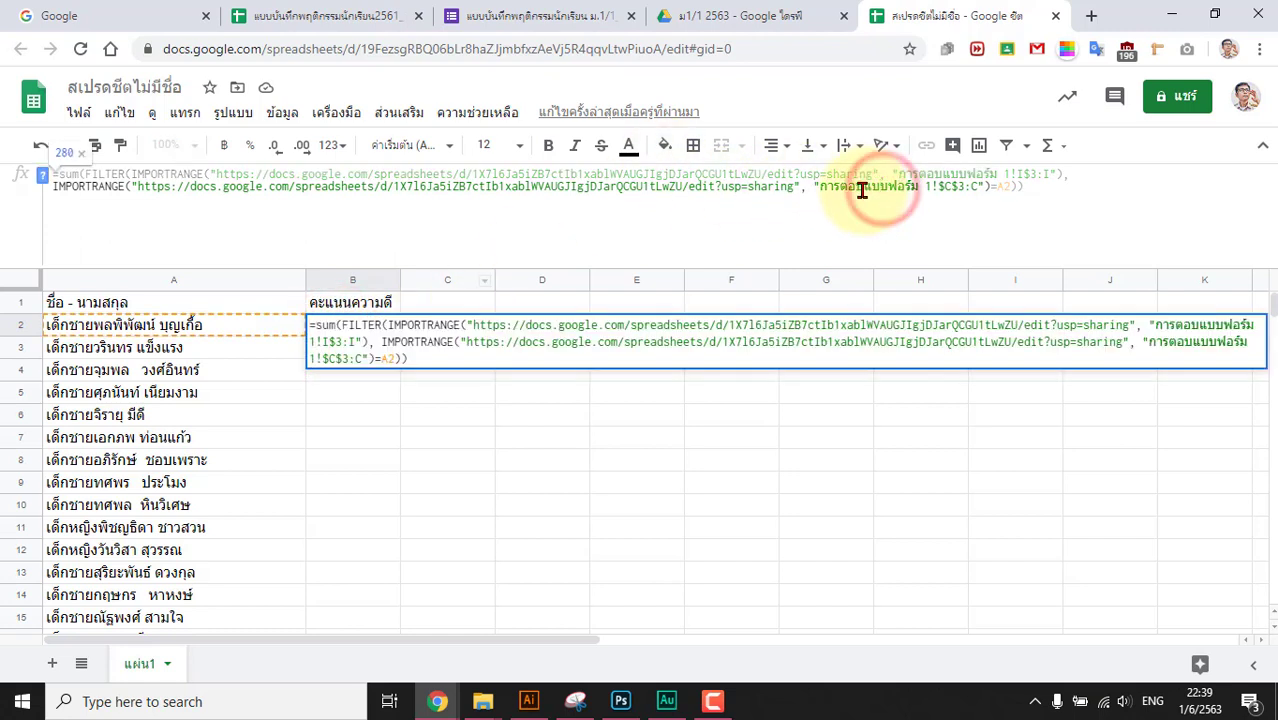
click(1041, 196)
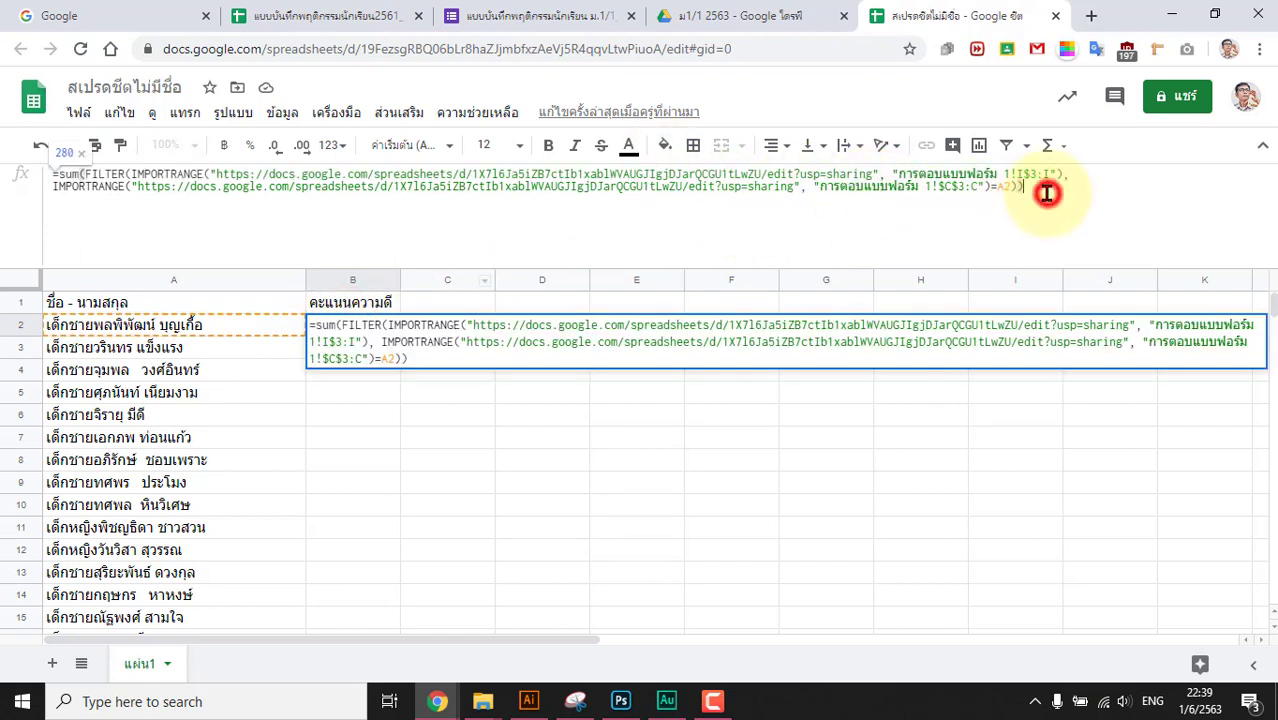
click(98, 176)
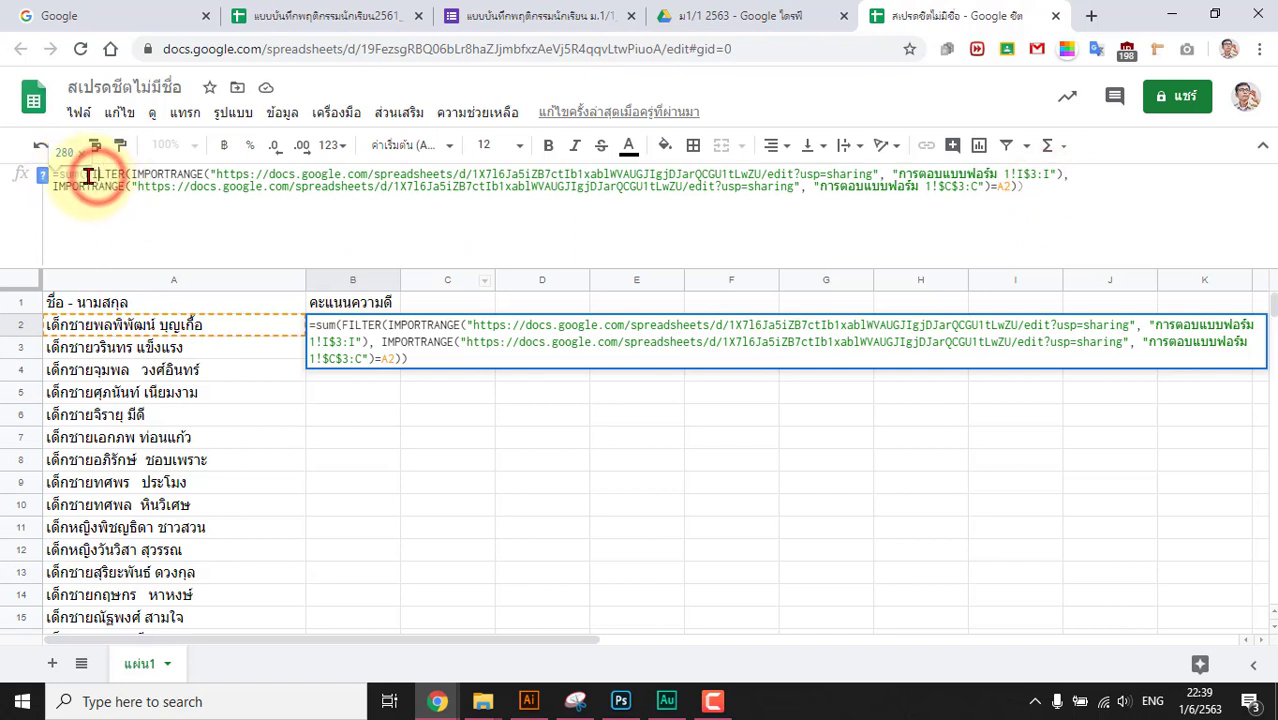
click(1020, 190)
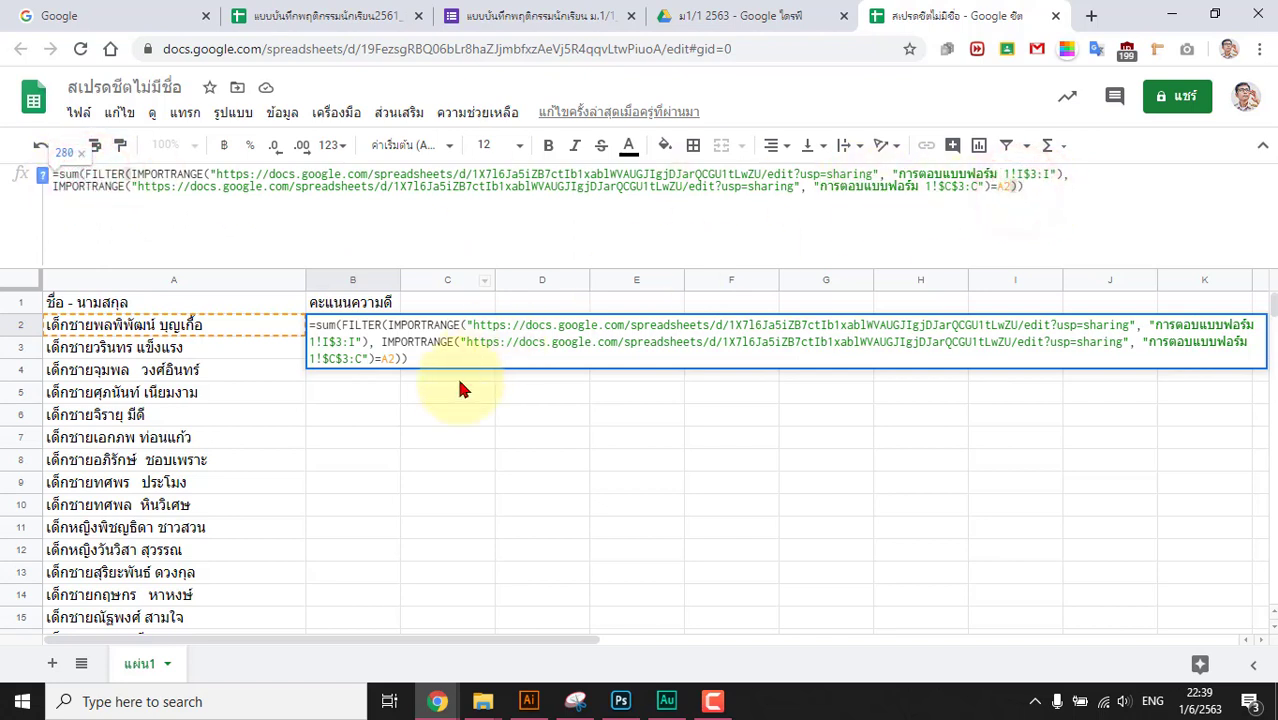
click(414, 404)
click(347, 323)
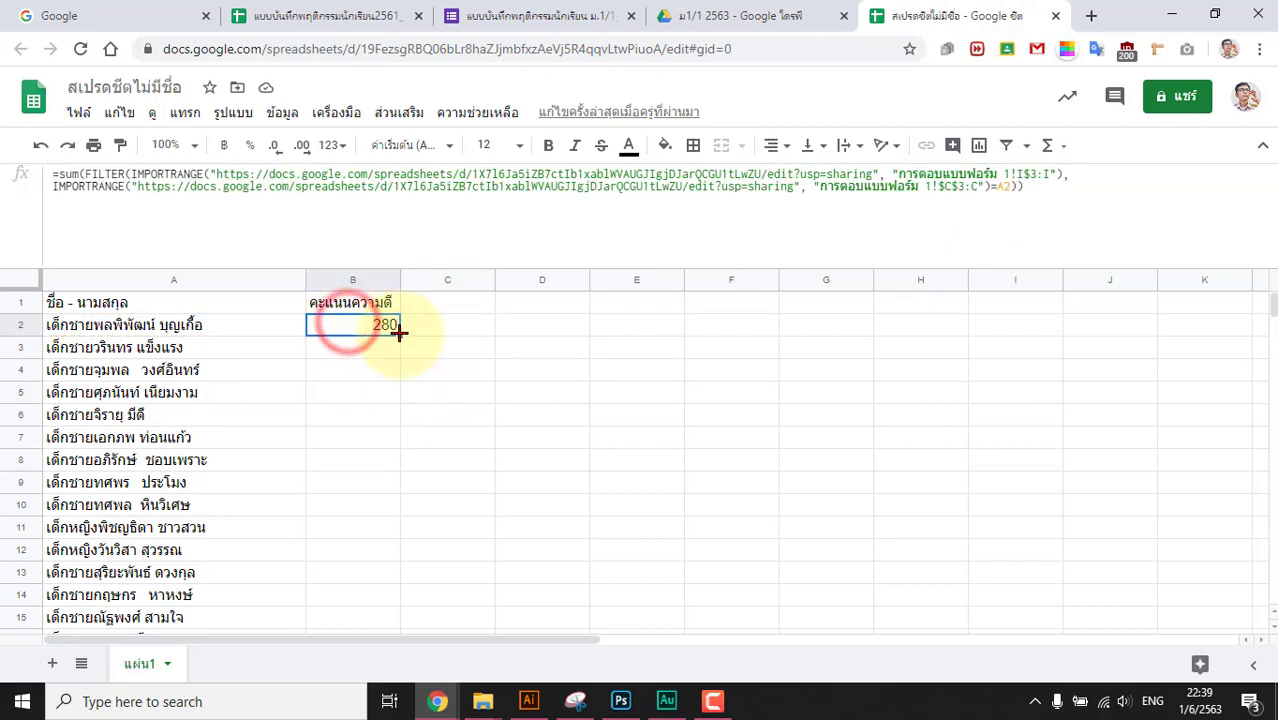
Fill B2's points formula down to B26 and shrink the expanded formula bar
drag(398, 333, 356, 362)
click(353, 408)
scroll(314, 460, up, 3)
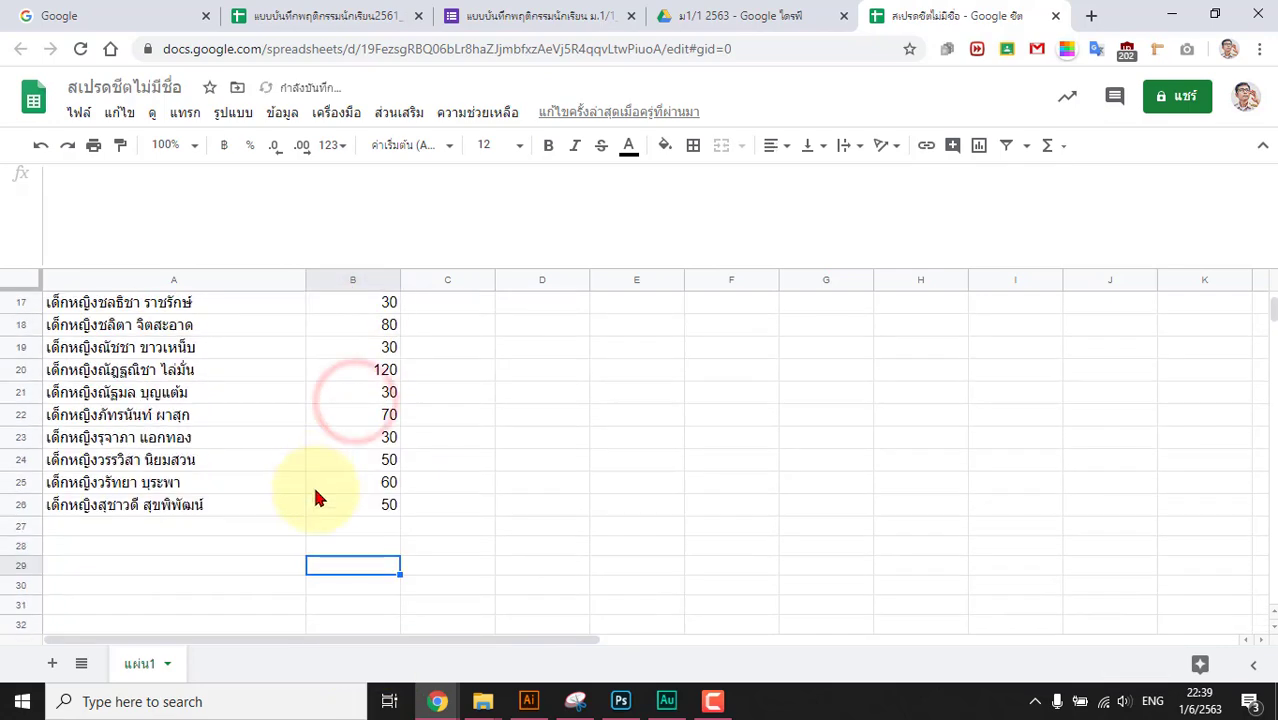
scroll(313, 497, up, 5)
click(347, 323)
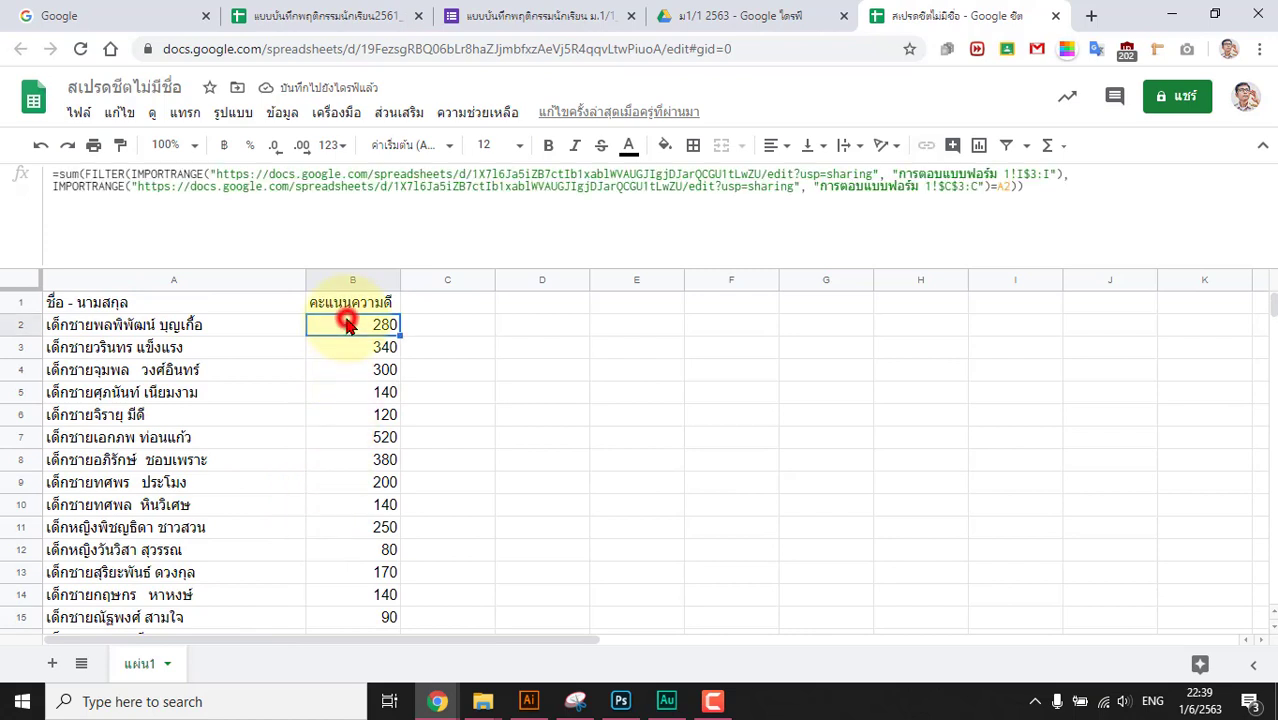
click(180, 323)
click(354, 325)
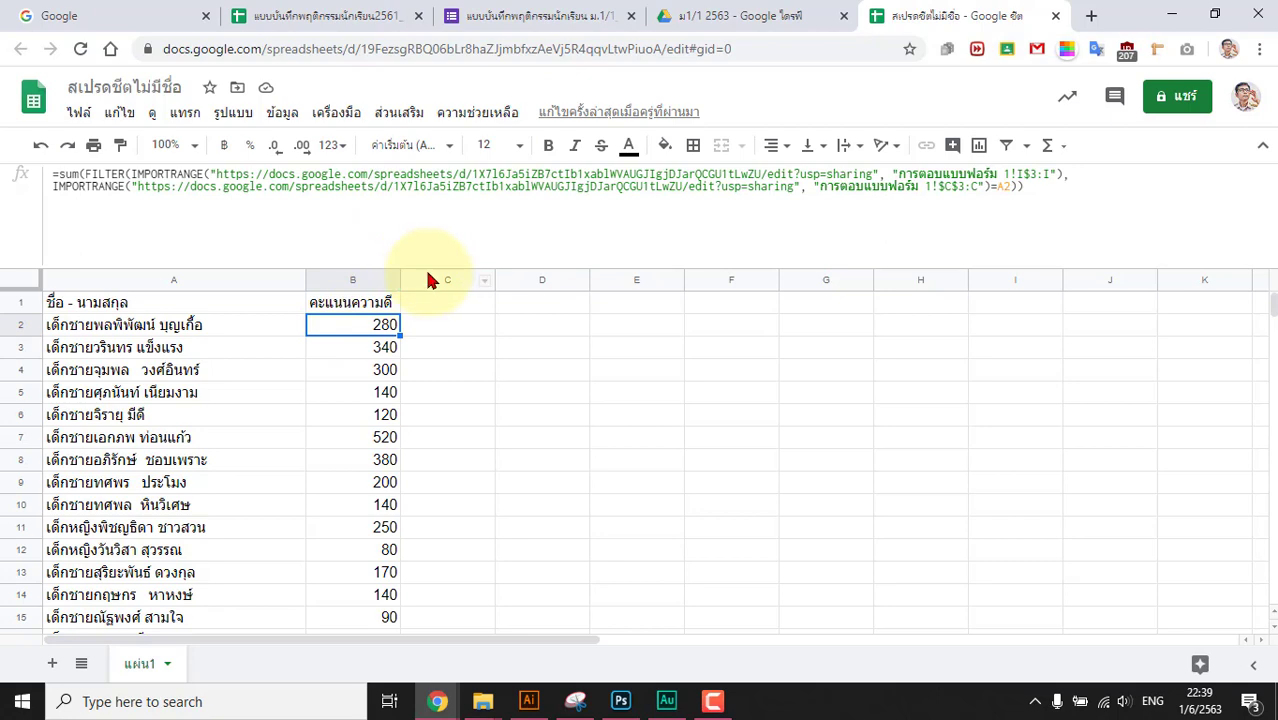
drag(426, 262, 430, 242)
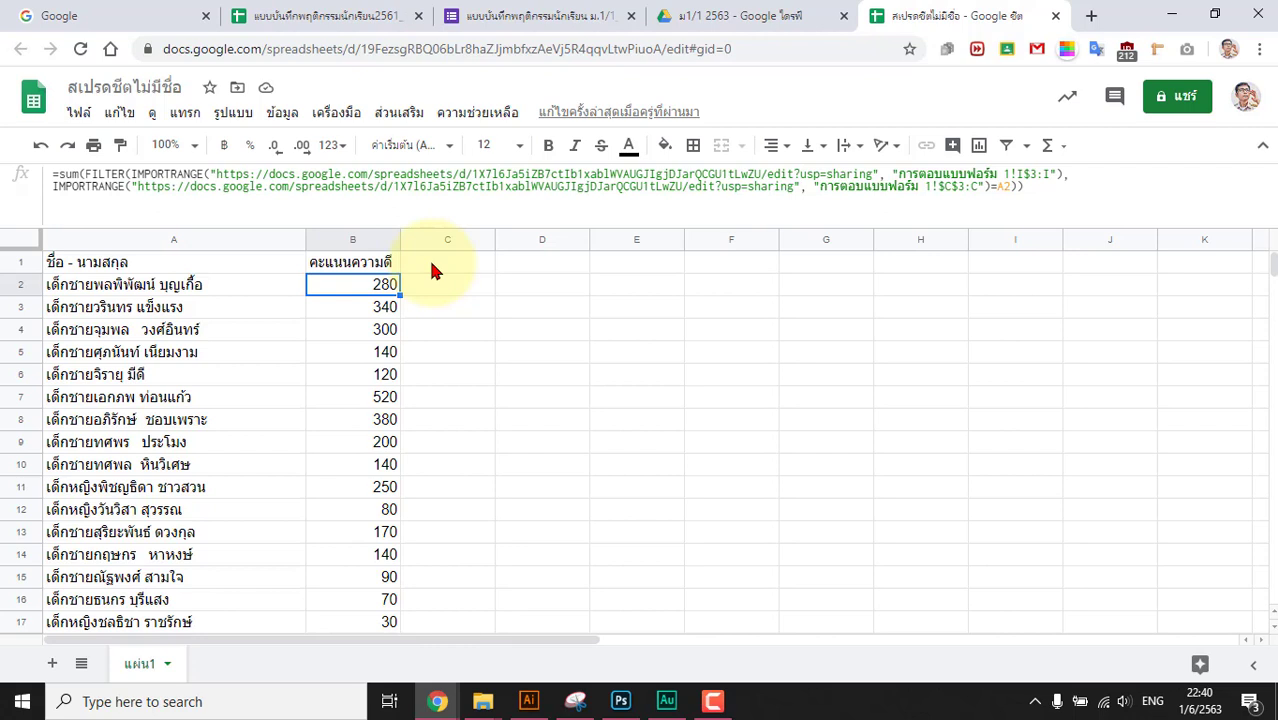
Enter the Thai heading คะแนนพฤติกรรม in C1, fixing the mistyped characters
click(459, 266)
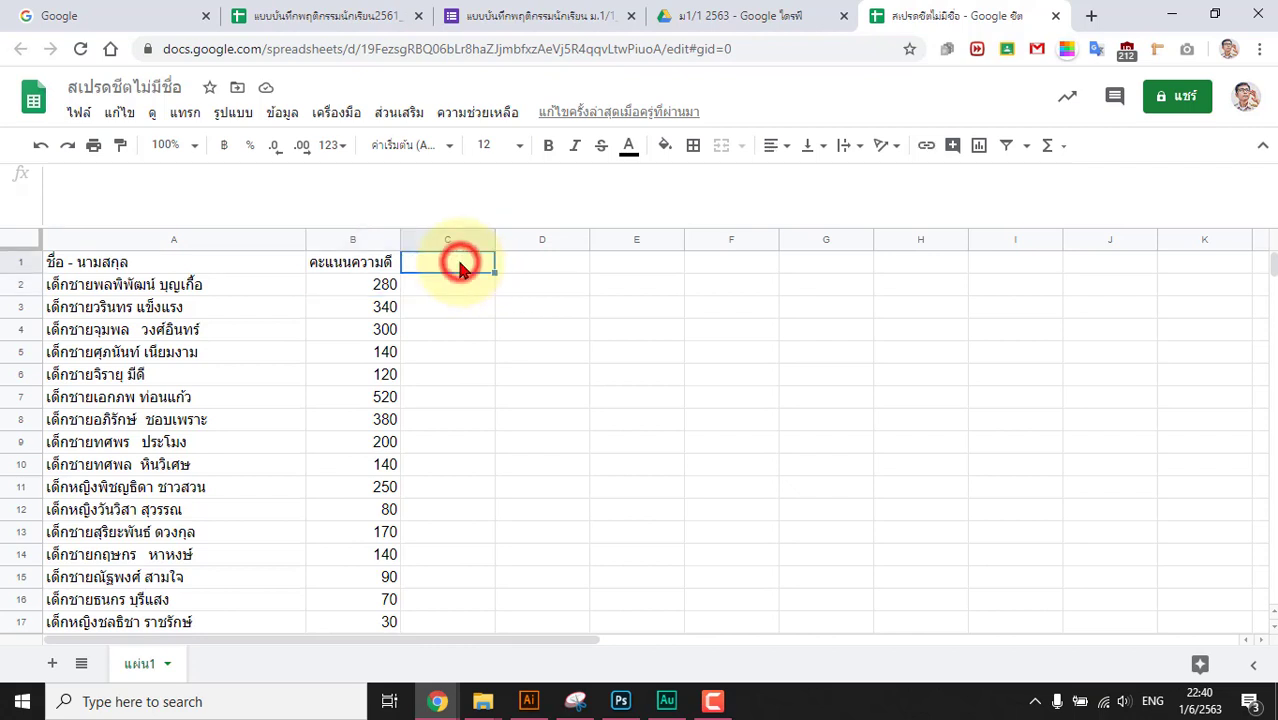
text(8)
key(BackSpace)
text(8tcoo)
key(BackSpace)
key(BackSpace)
key(BackSpace)
key(BackSpace)
key(BackSpace)
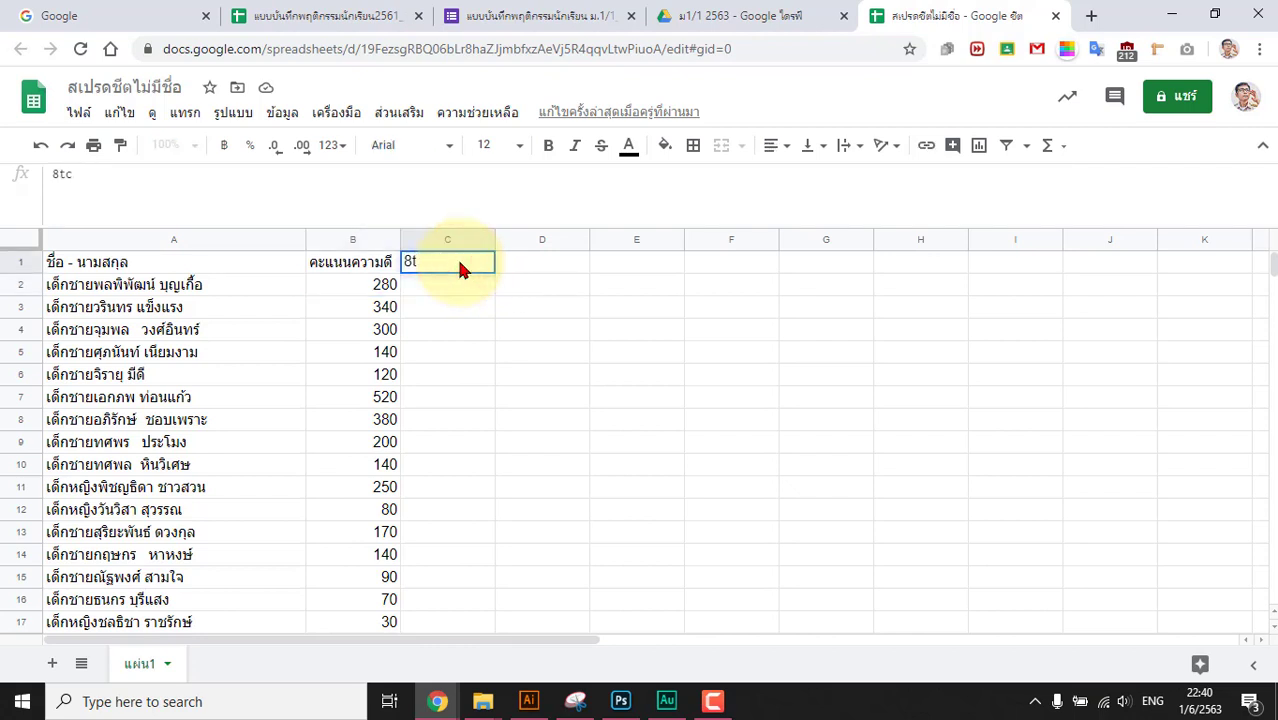
key(grave)
text(คะแนน)
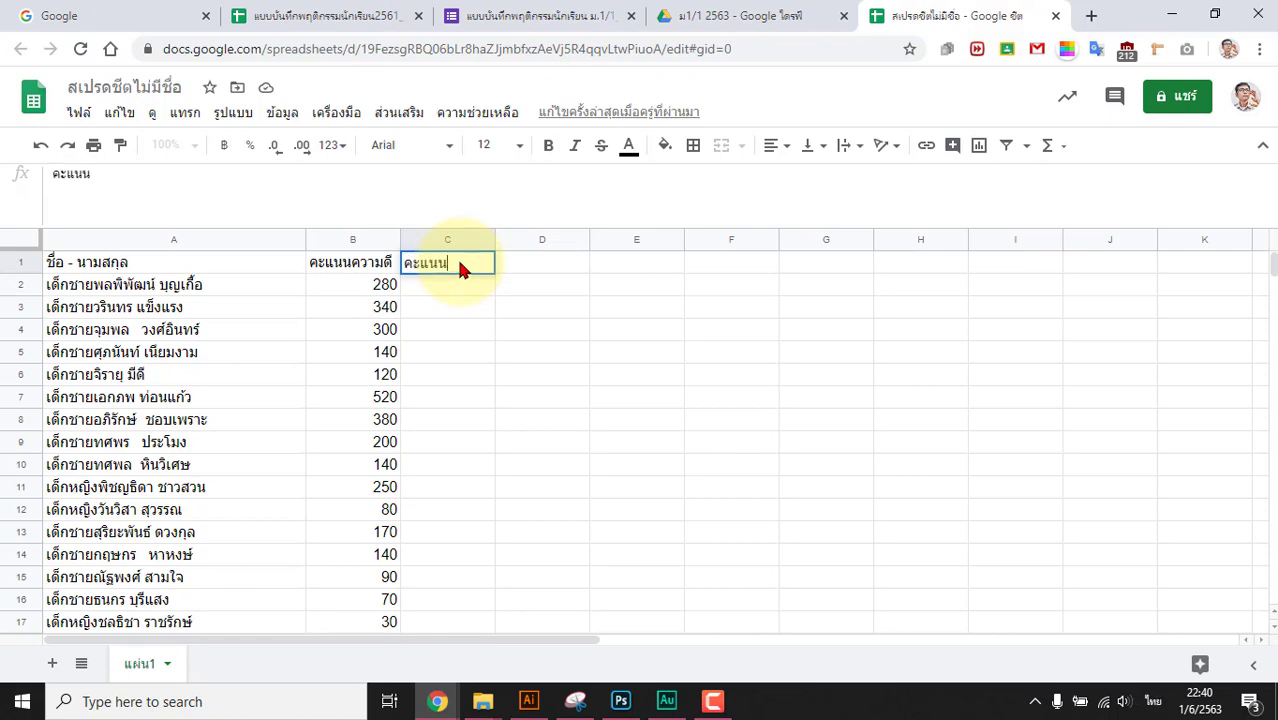
text(พฤติก)
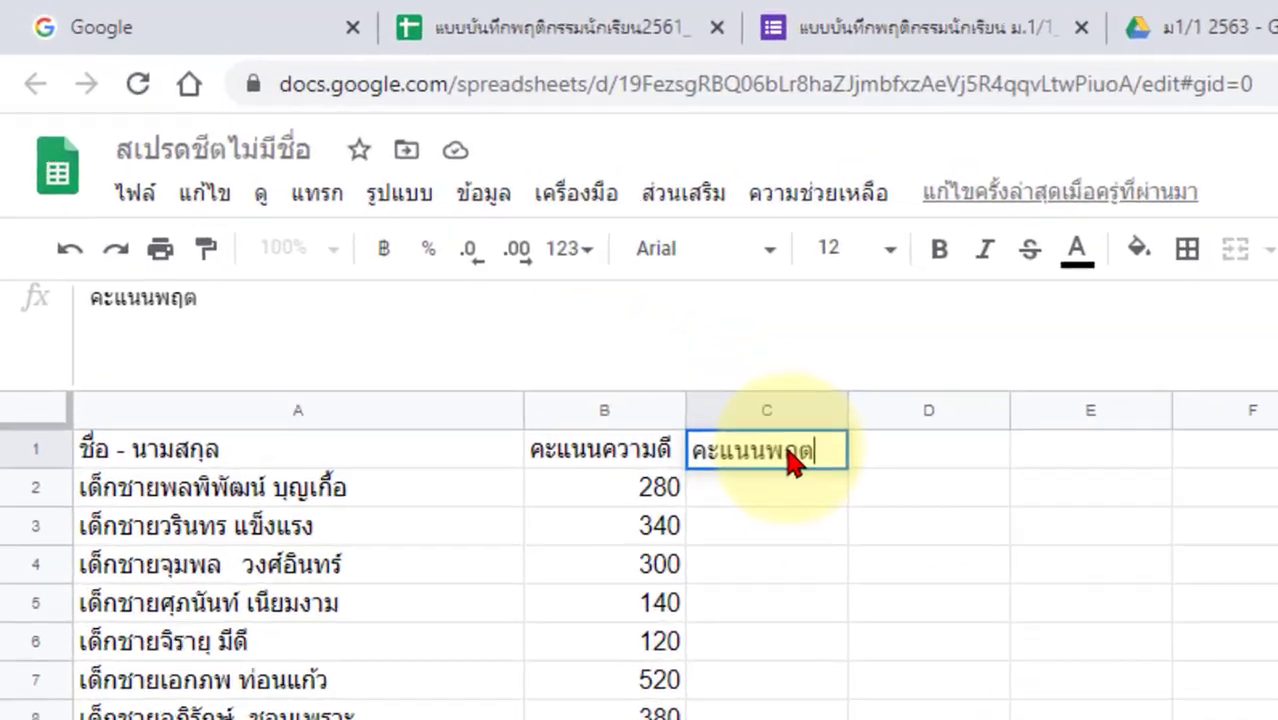
text(รม)
key(BackSpace)
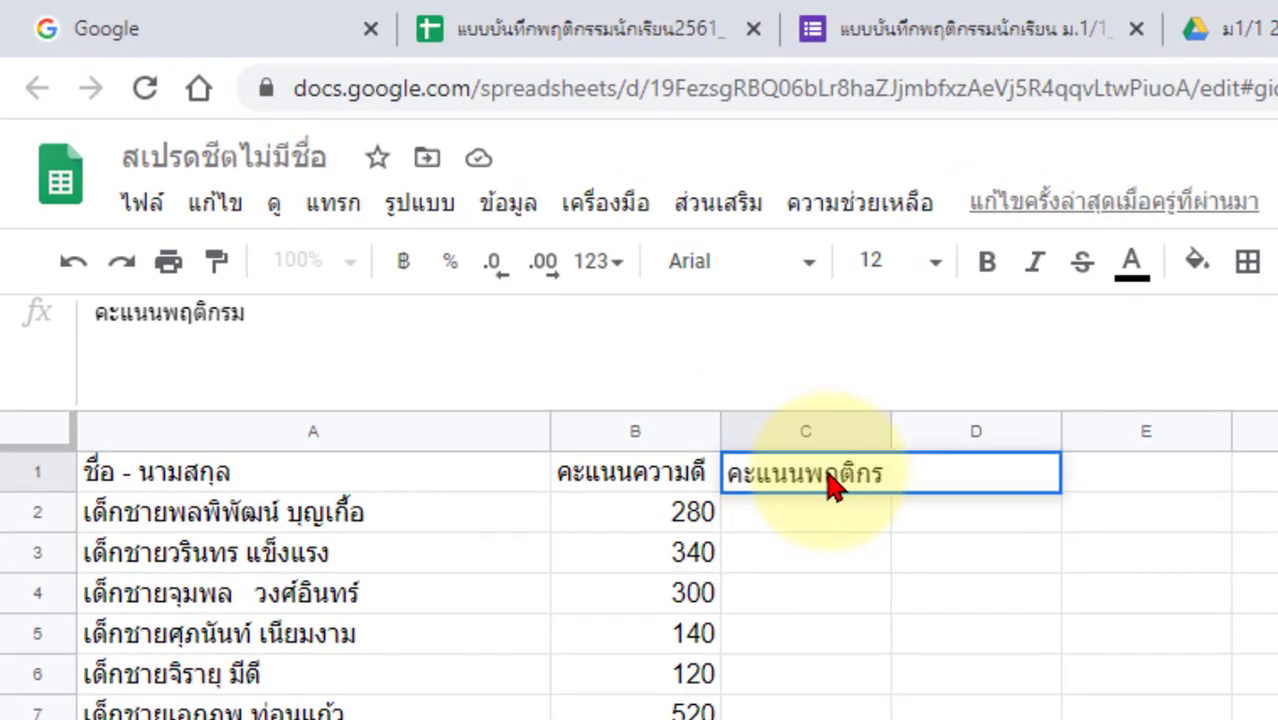
text(รม)
key(Return)
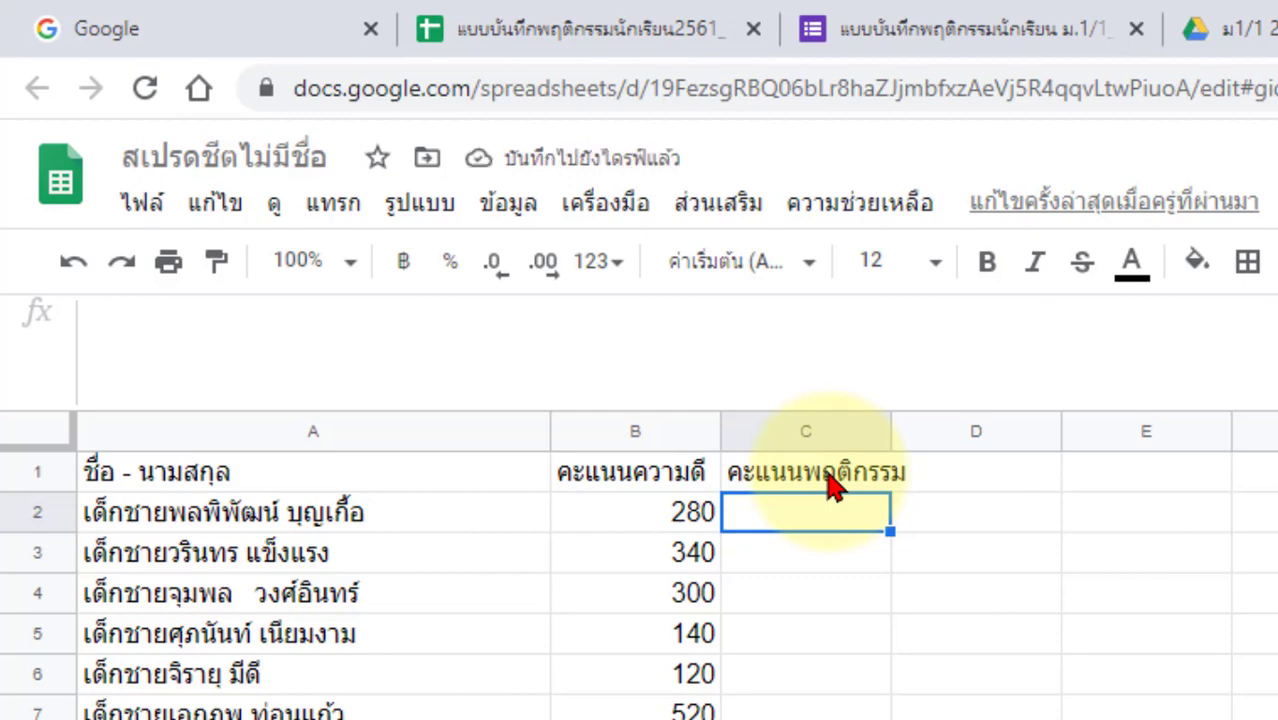
key(Left)
Widen column C to fit the คะแนนพฤติกรรม heading
click(610, 528)
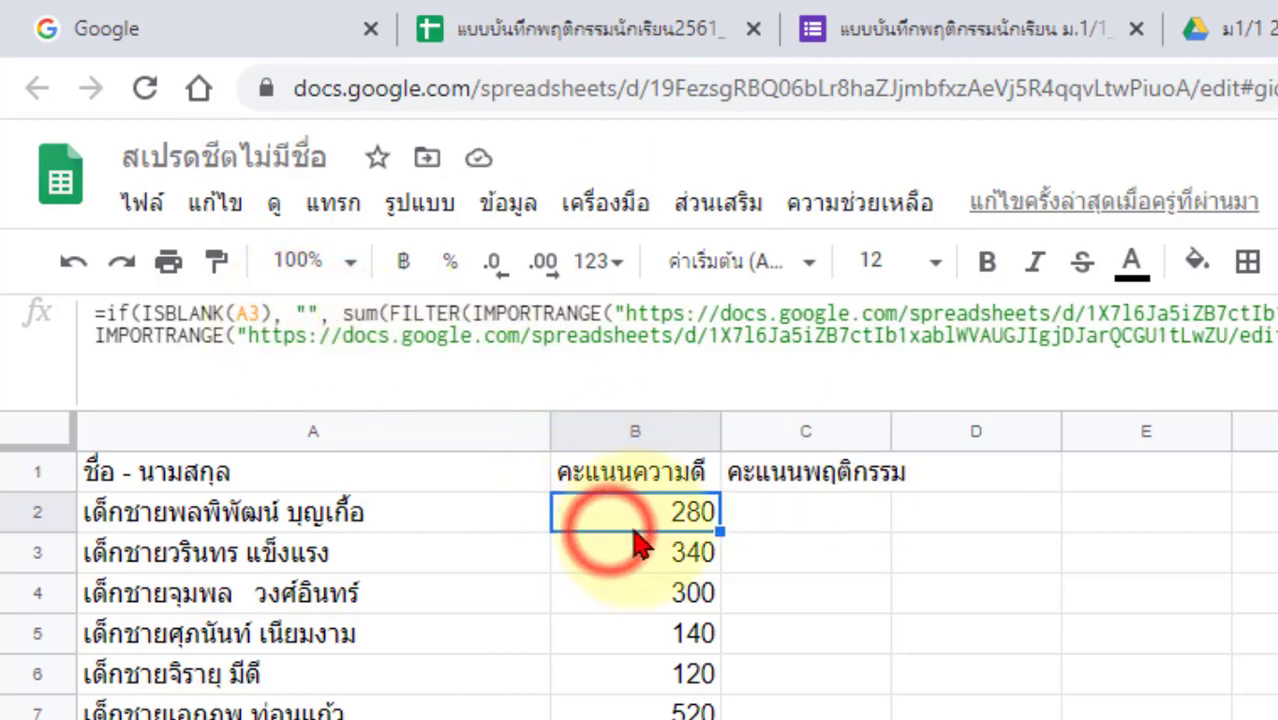
click(793, 515)
drag(886, 424, 1024, 432)
click(857, 510)
Enter =B2-C2 in D2 so it shows the net score 280
click(1087, 512)
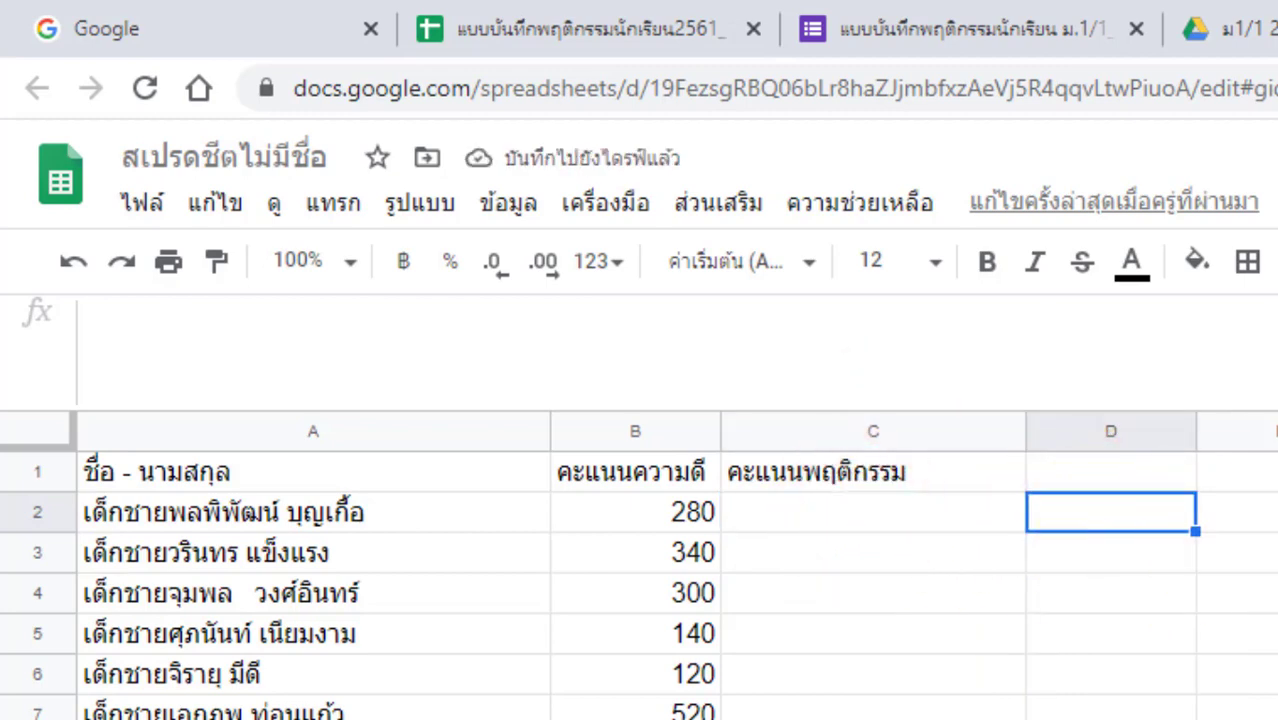
text(=SUM()
click(645, 500)
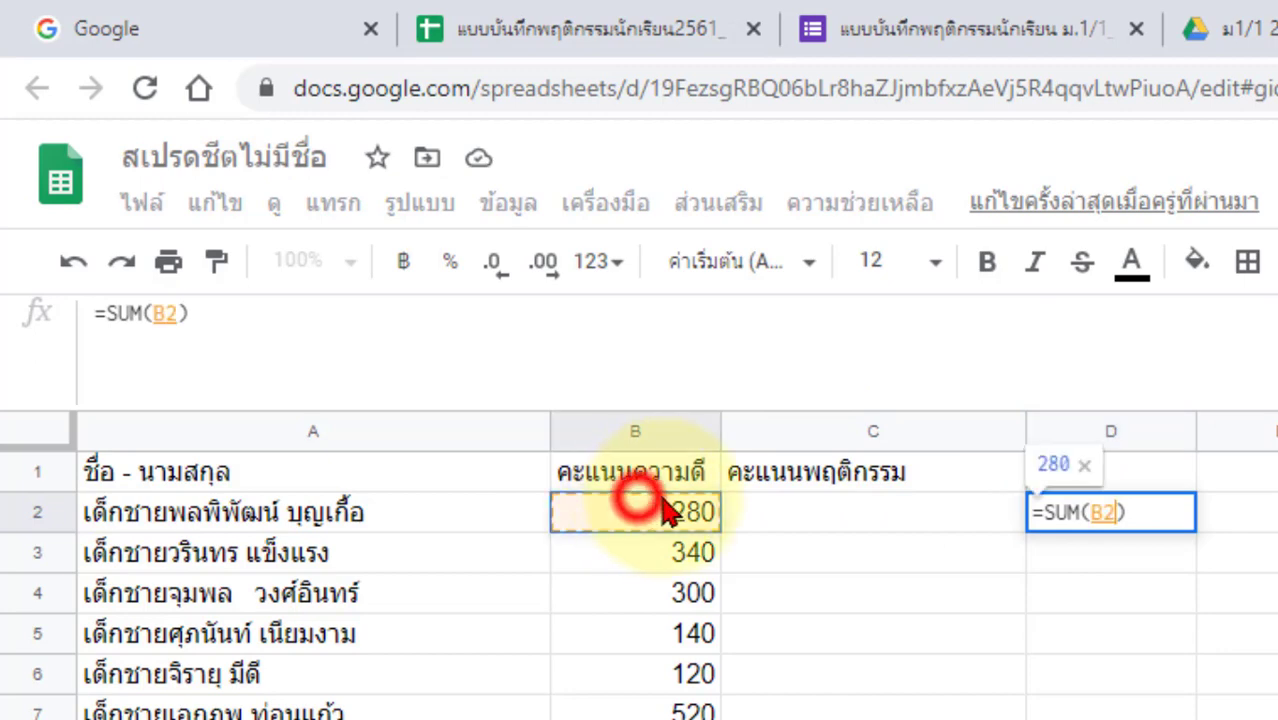
click(845, 510)
click(645, 508)
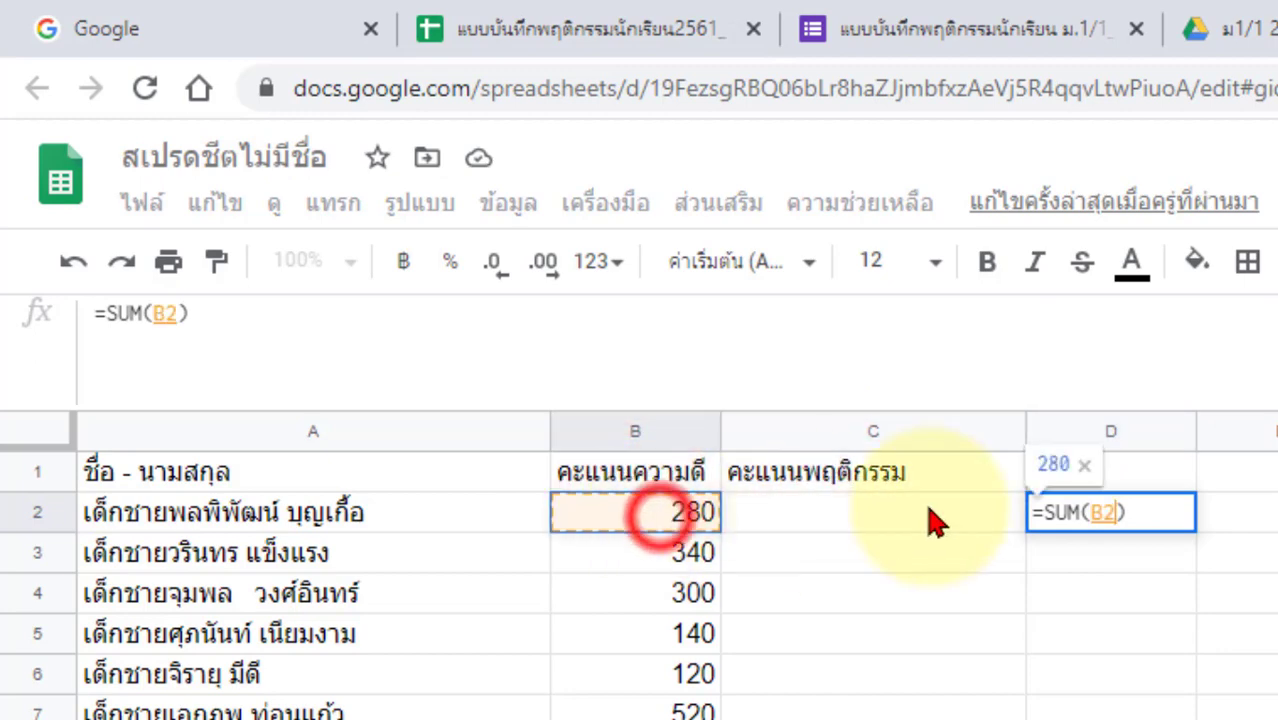
drag(1158, 505, 990, 535)
key(BackSpace)
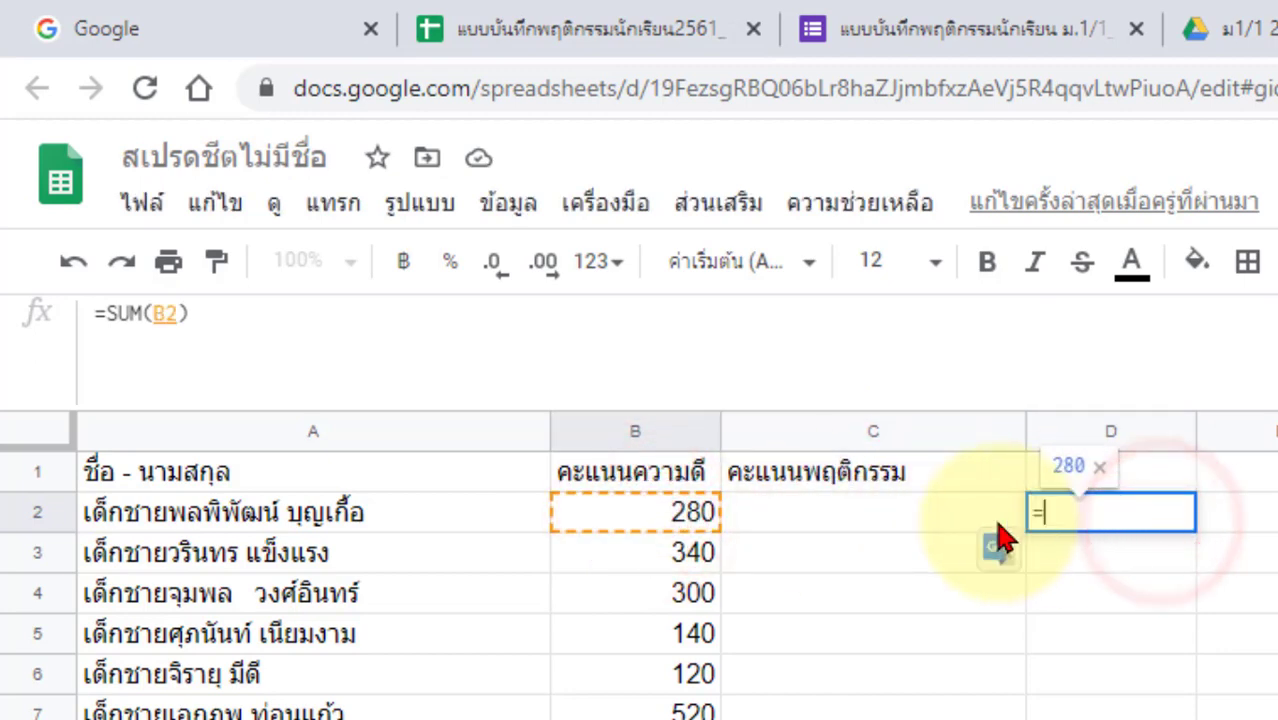
click(622, 512)
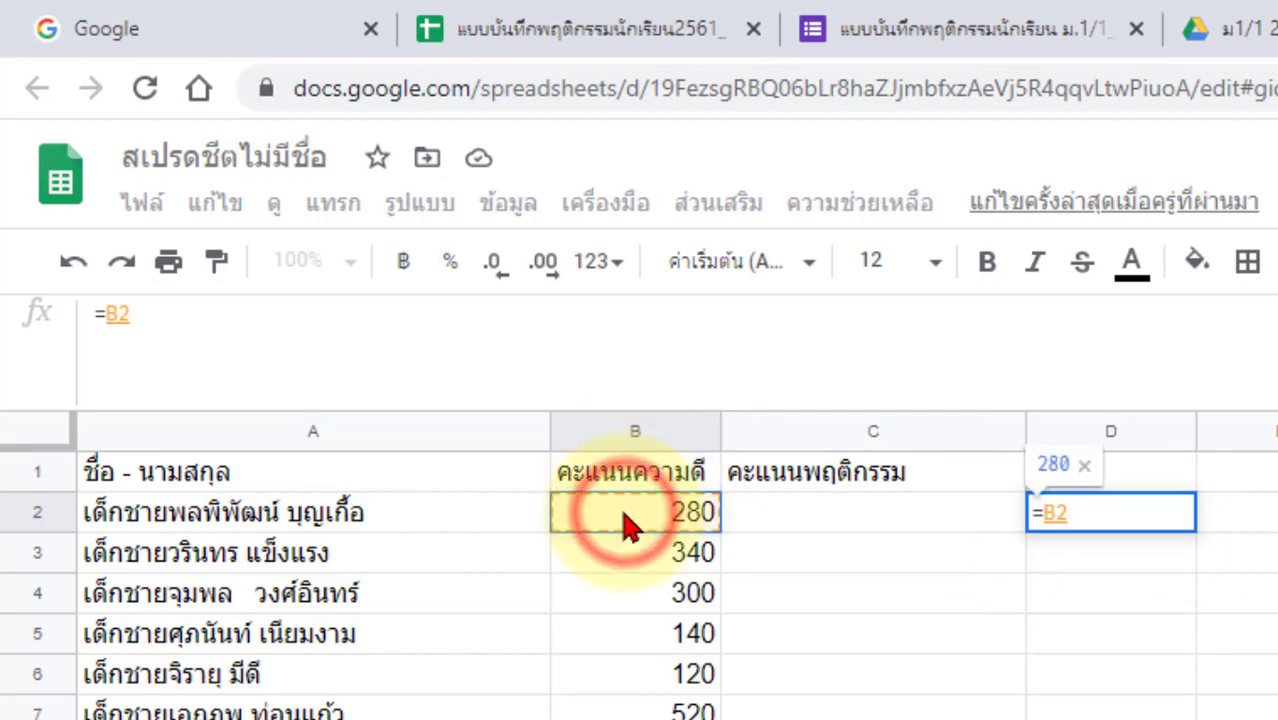
text(-)
click(766, 503)
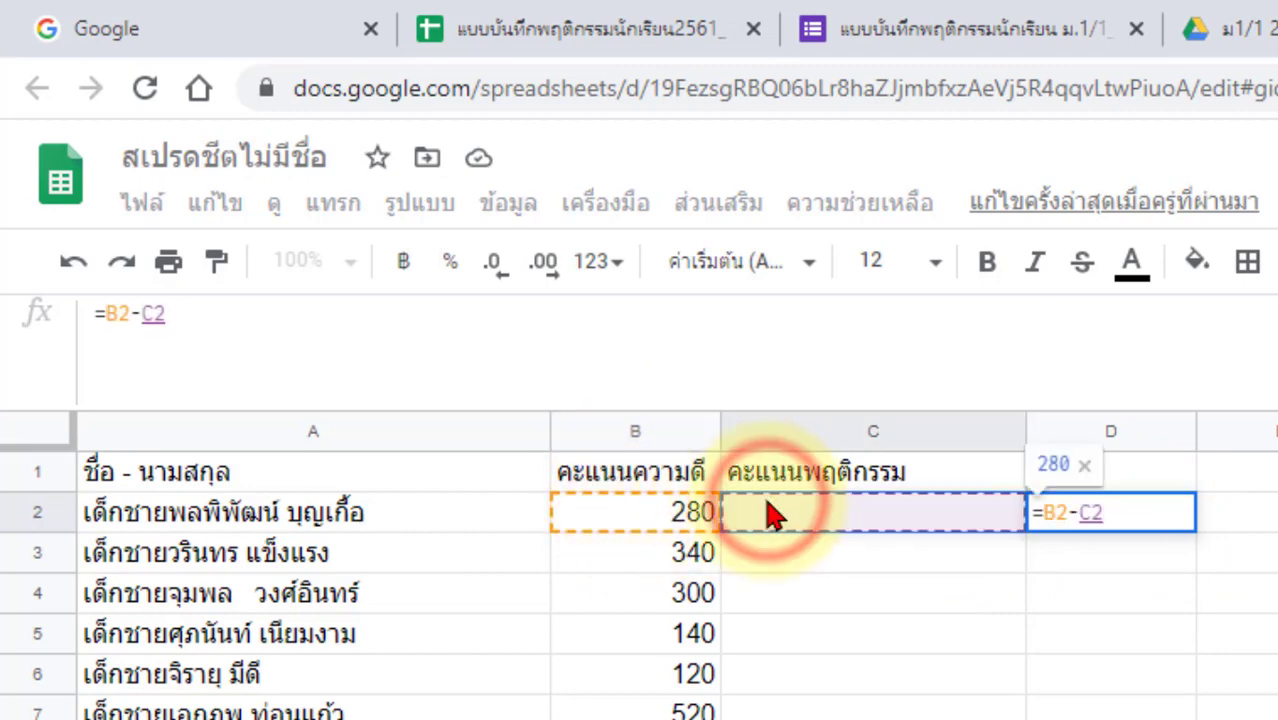
key(Return)
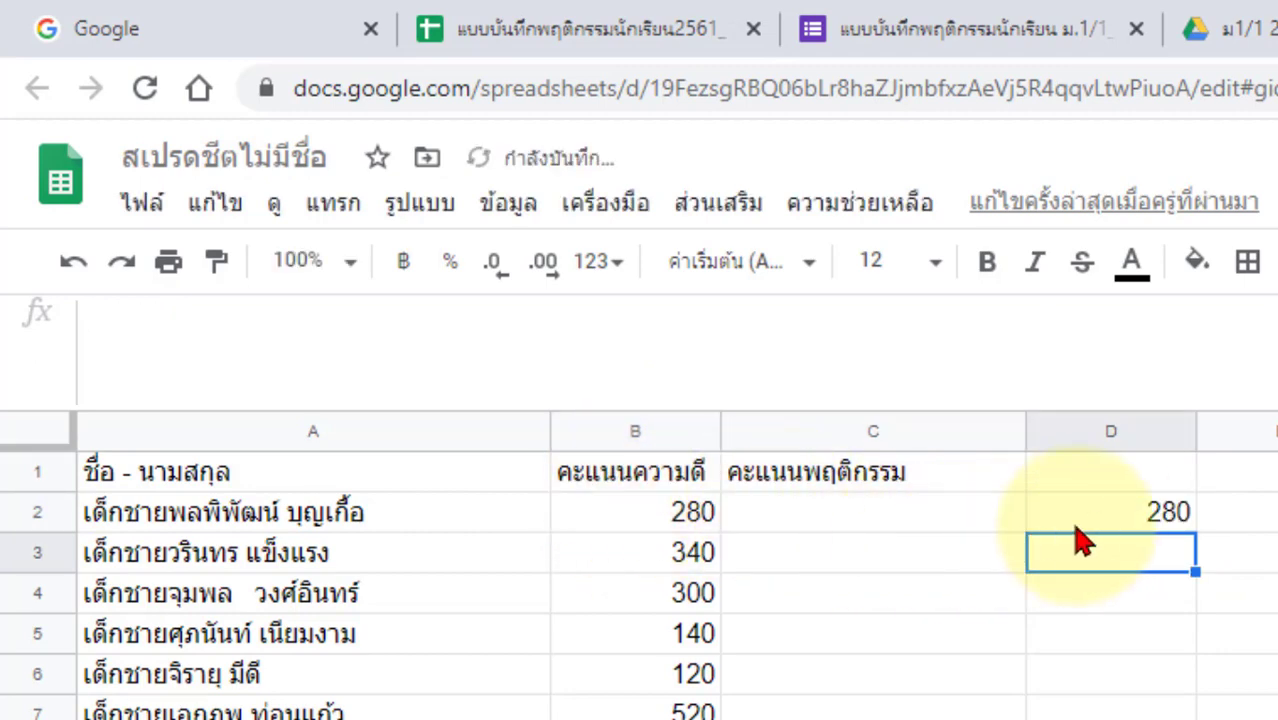
click(1107, 479)
click(1107, 505)
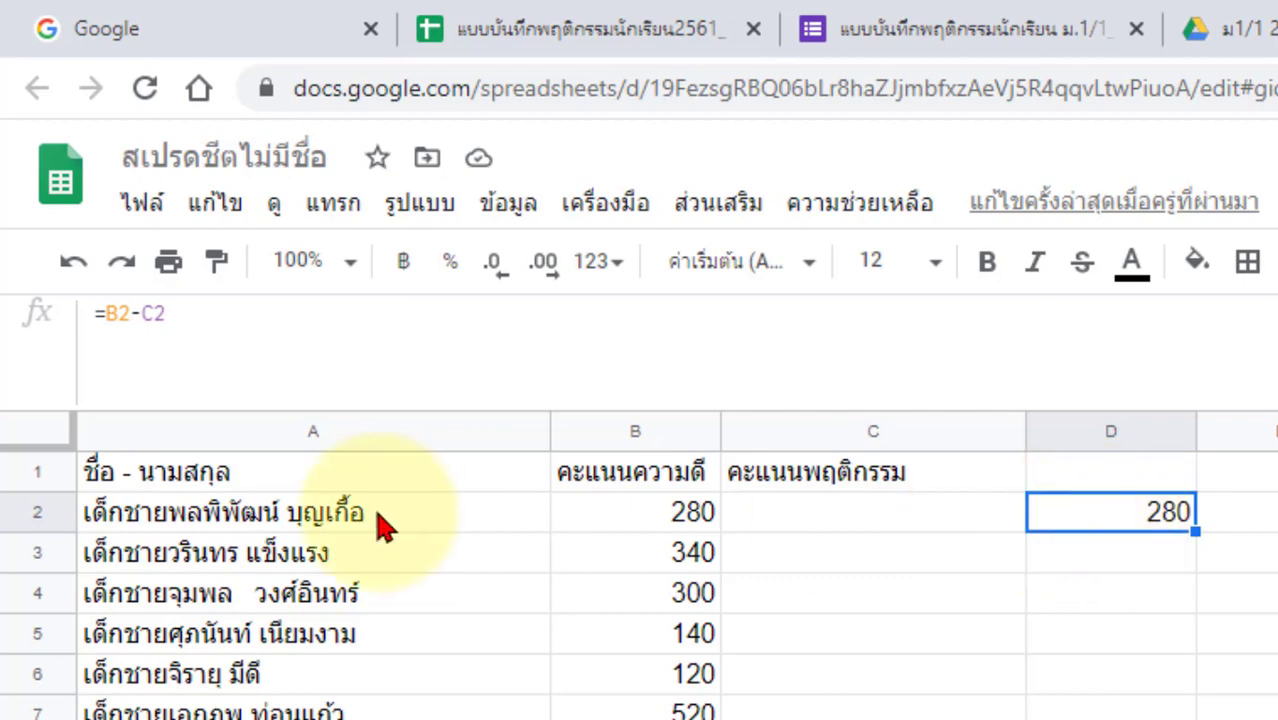
click(245, 507)
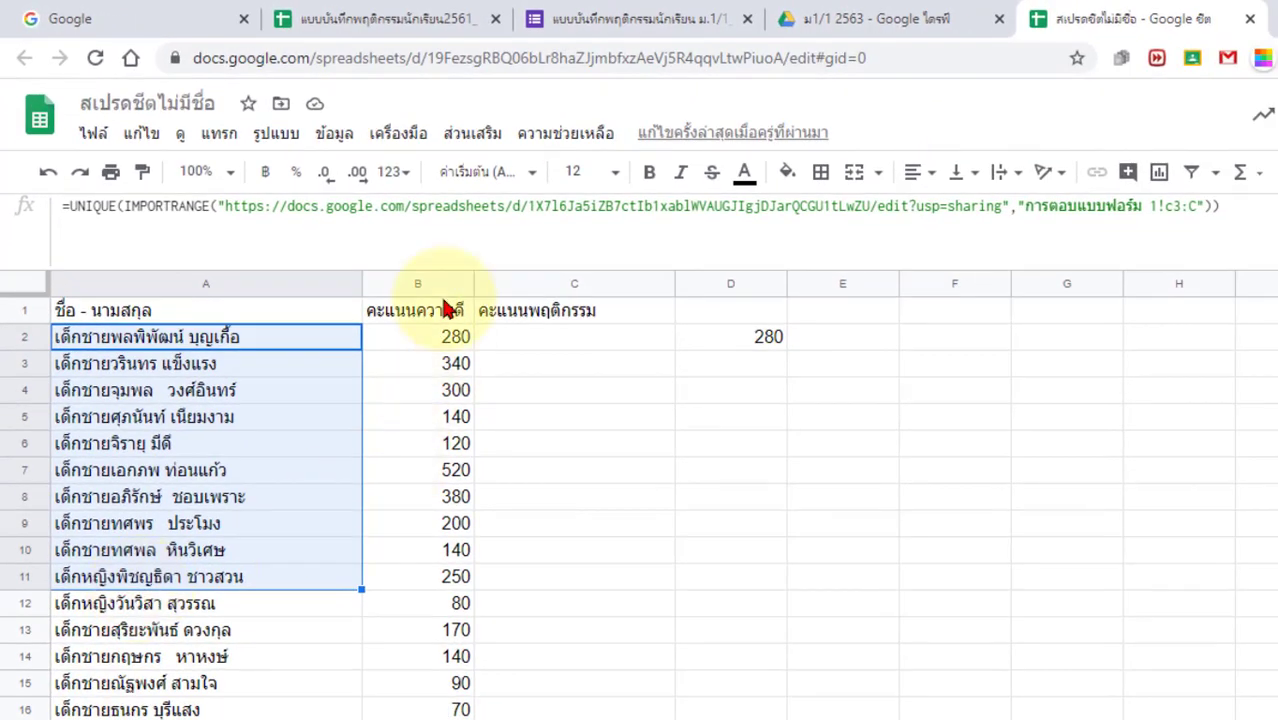
click(430, 336)
drag(443, 573, 443, 573)
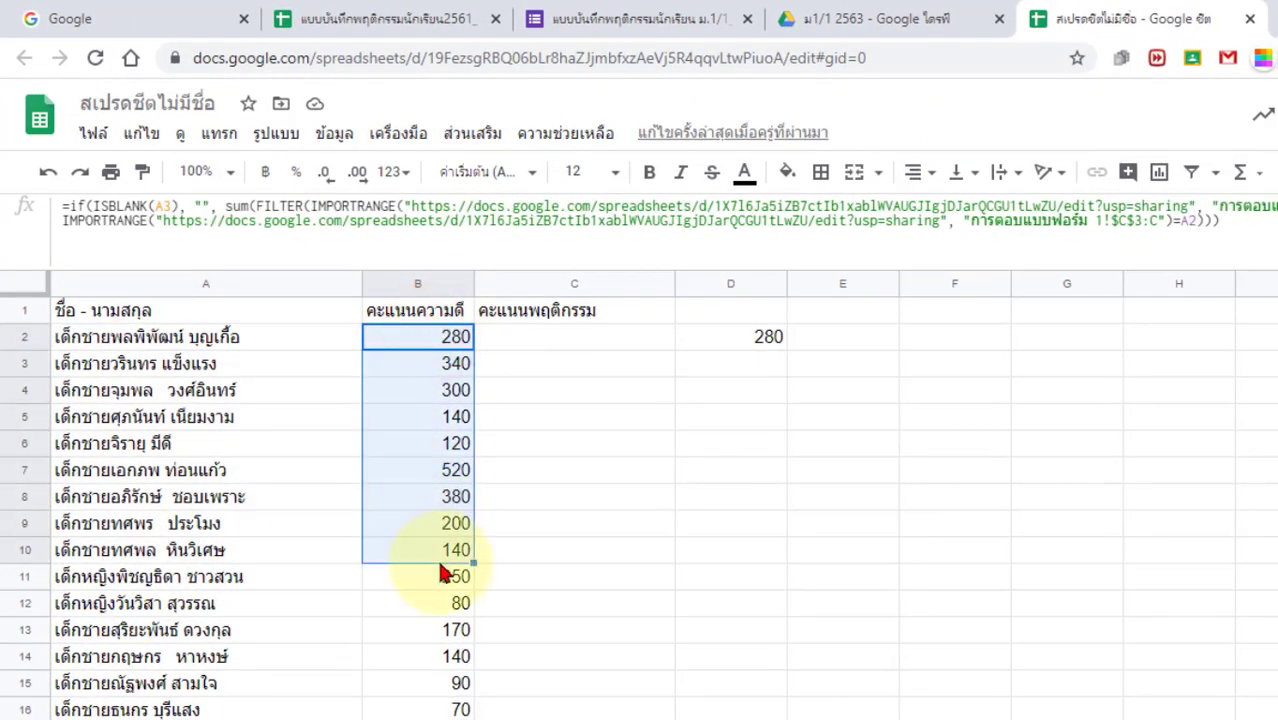